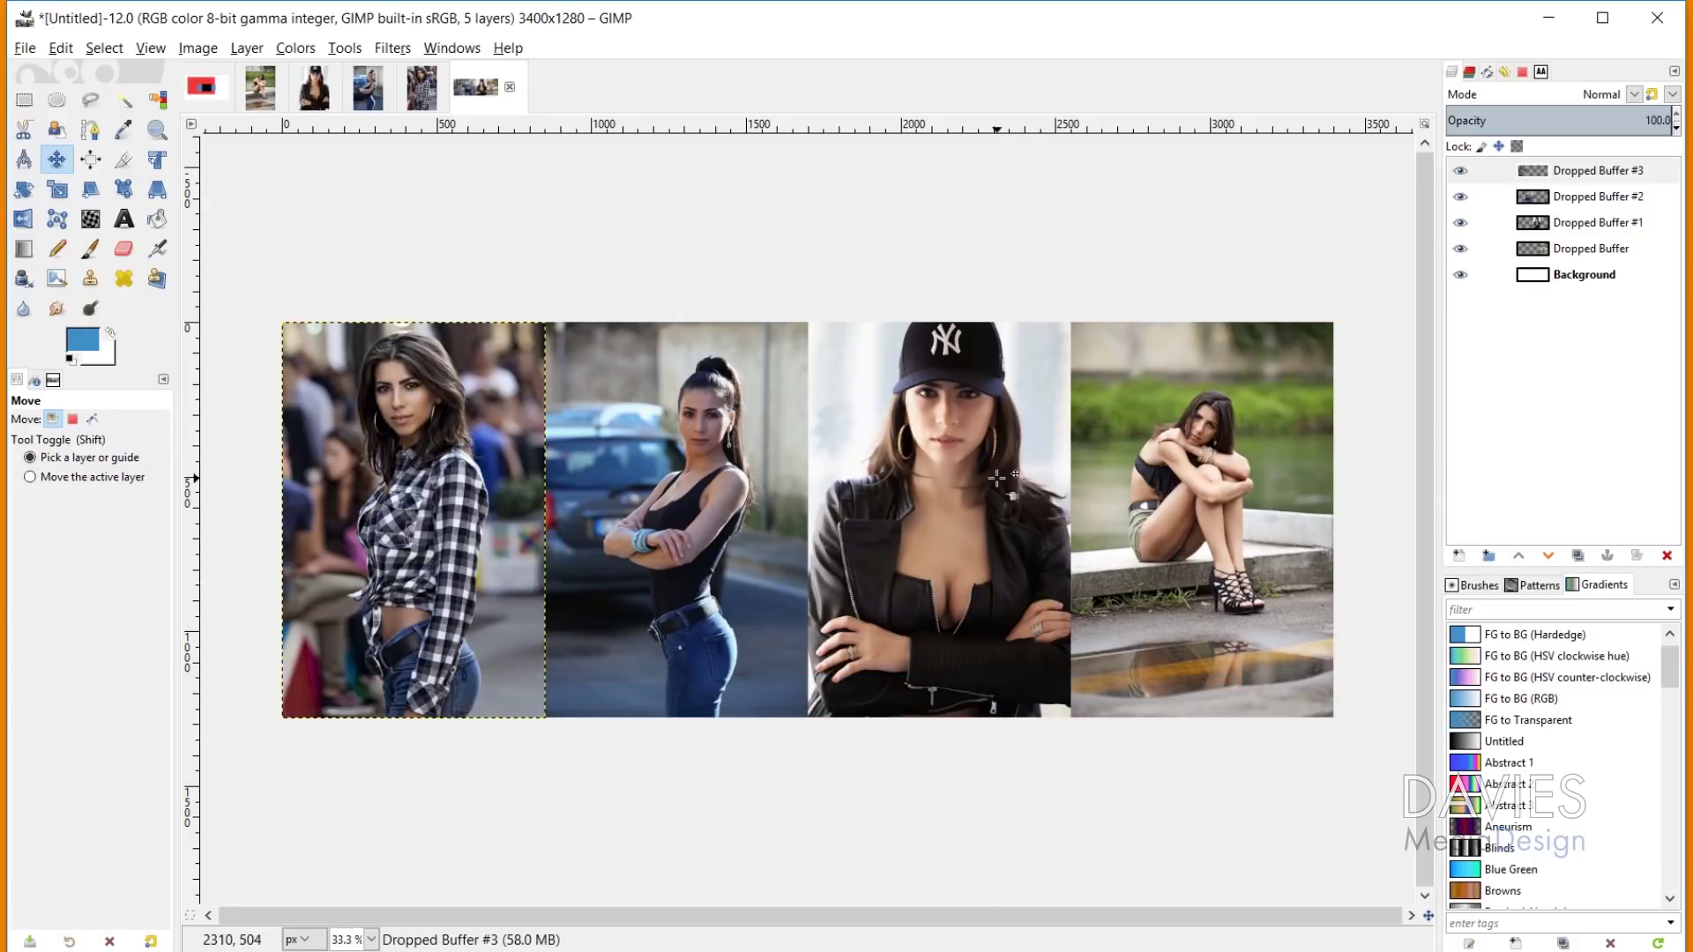
Step: Switch to the image containing the red, blue and black rectangles
click(203, 85)
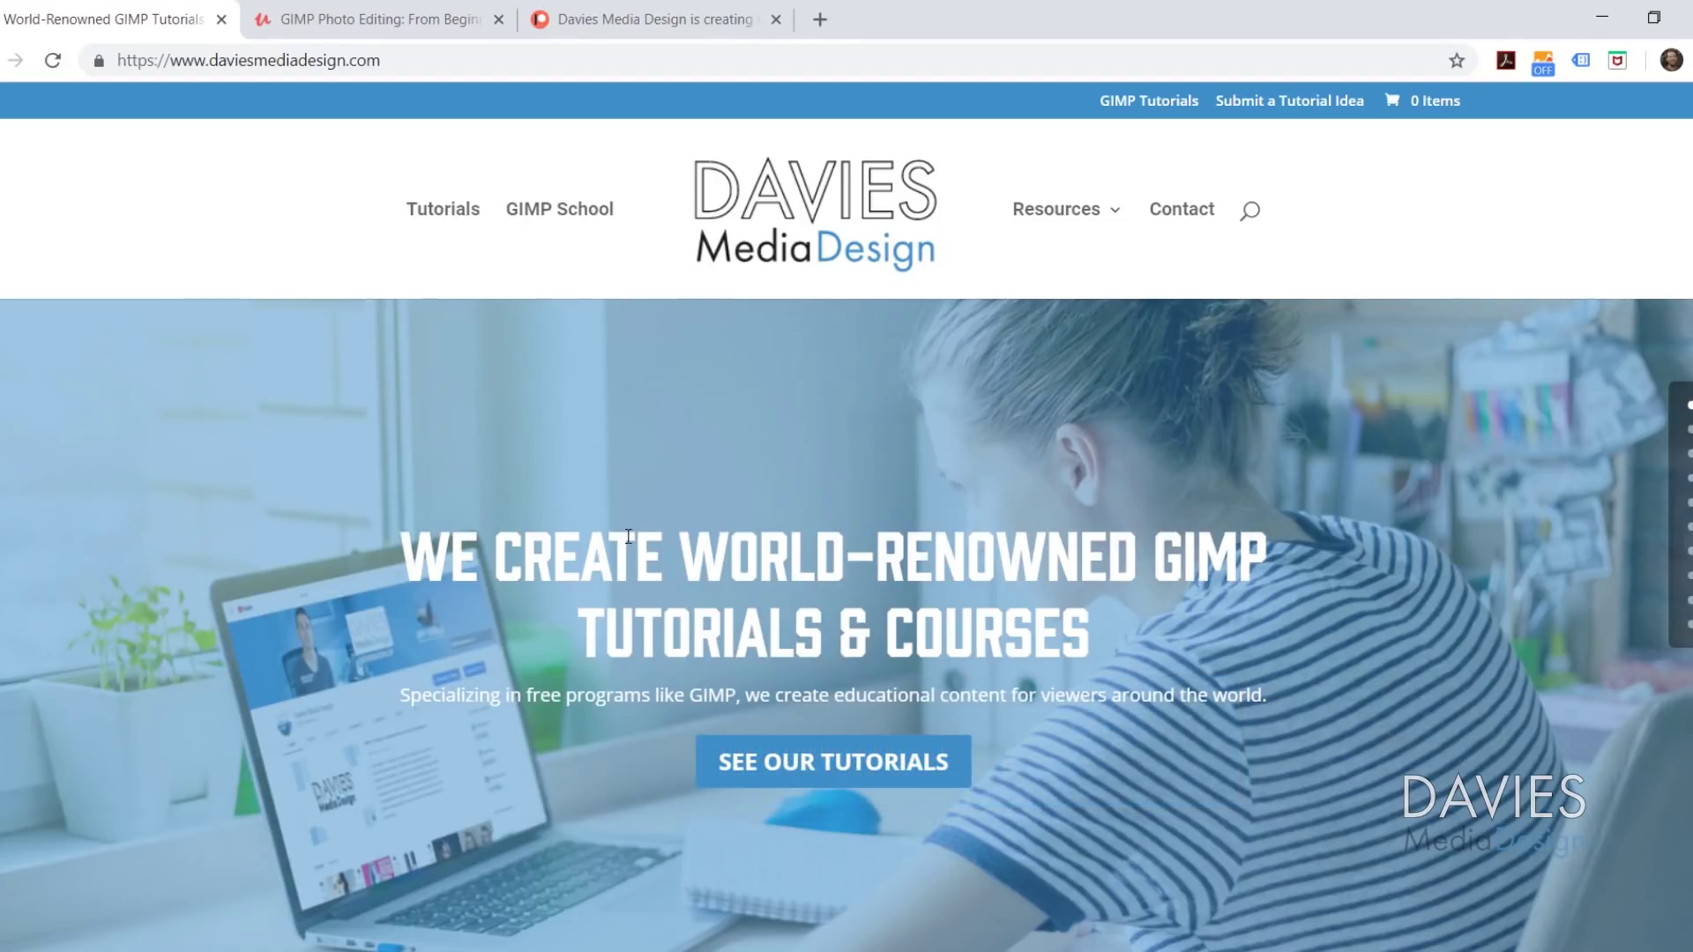
Step: Switch to the web browser and view the Udemy GIMP photo editing course page and the Davies Media Design creator page
key(ctrl+Tab)
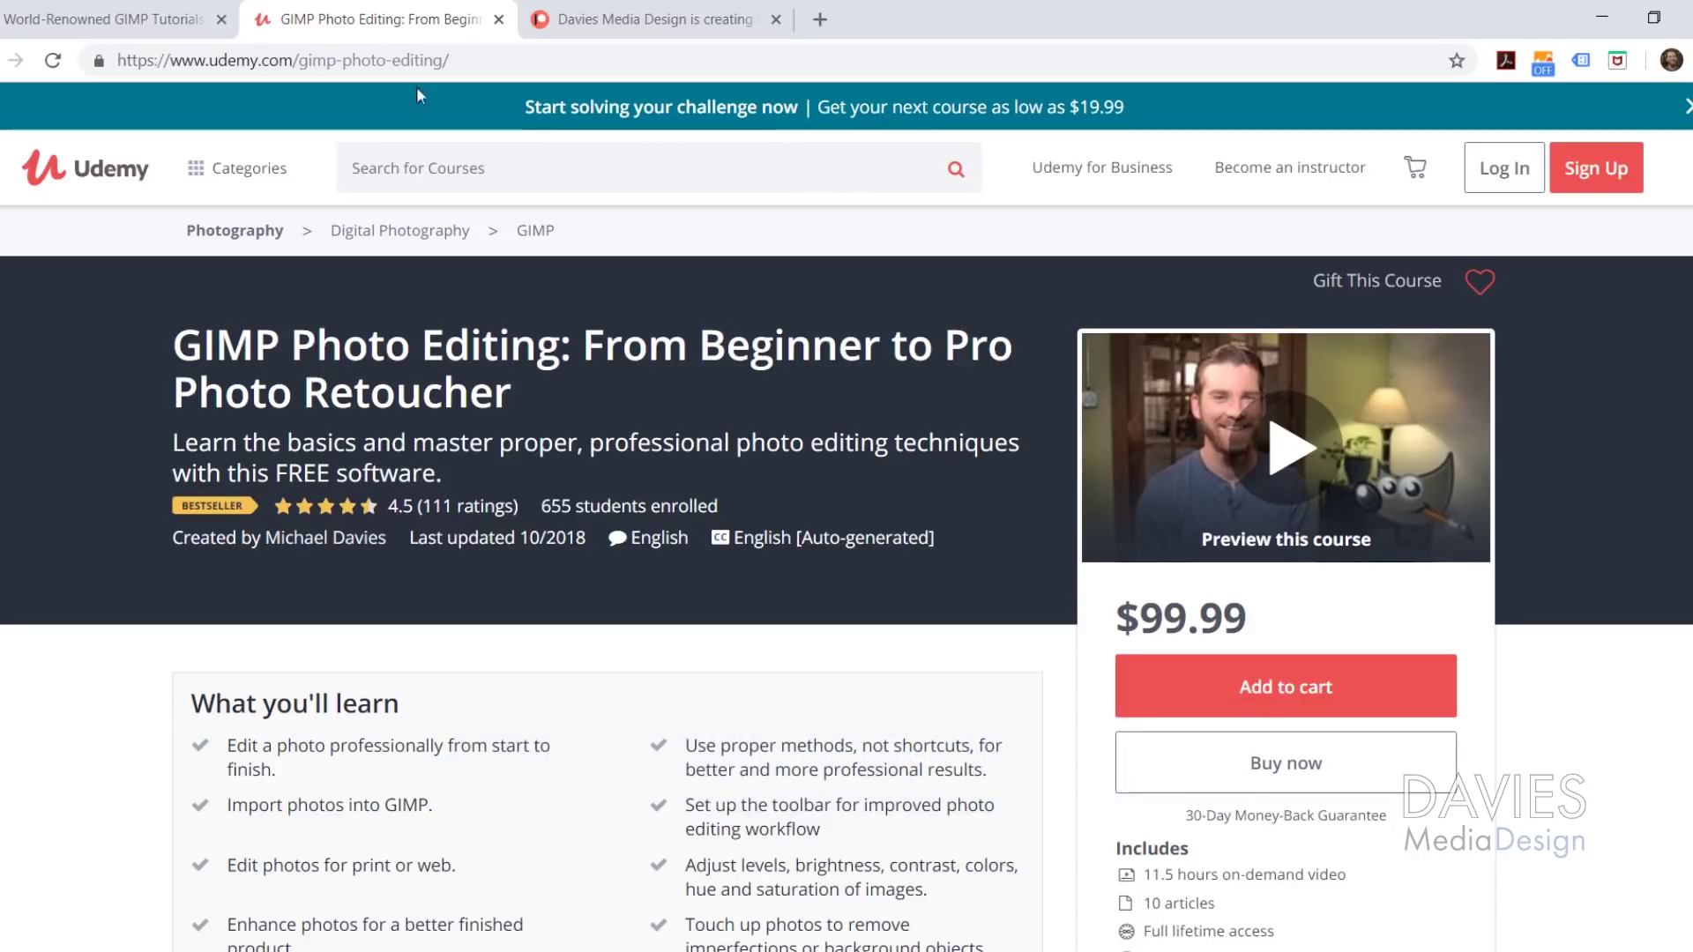
key(ctrl+Tab)
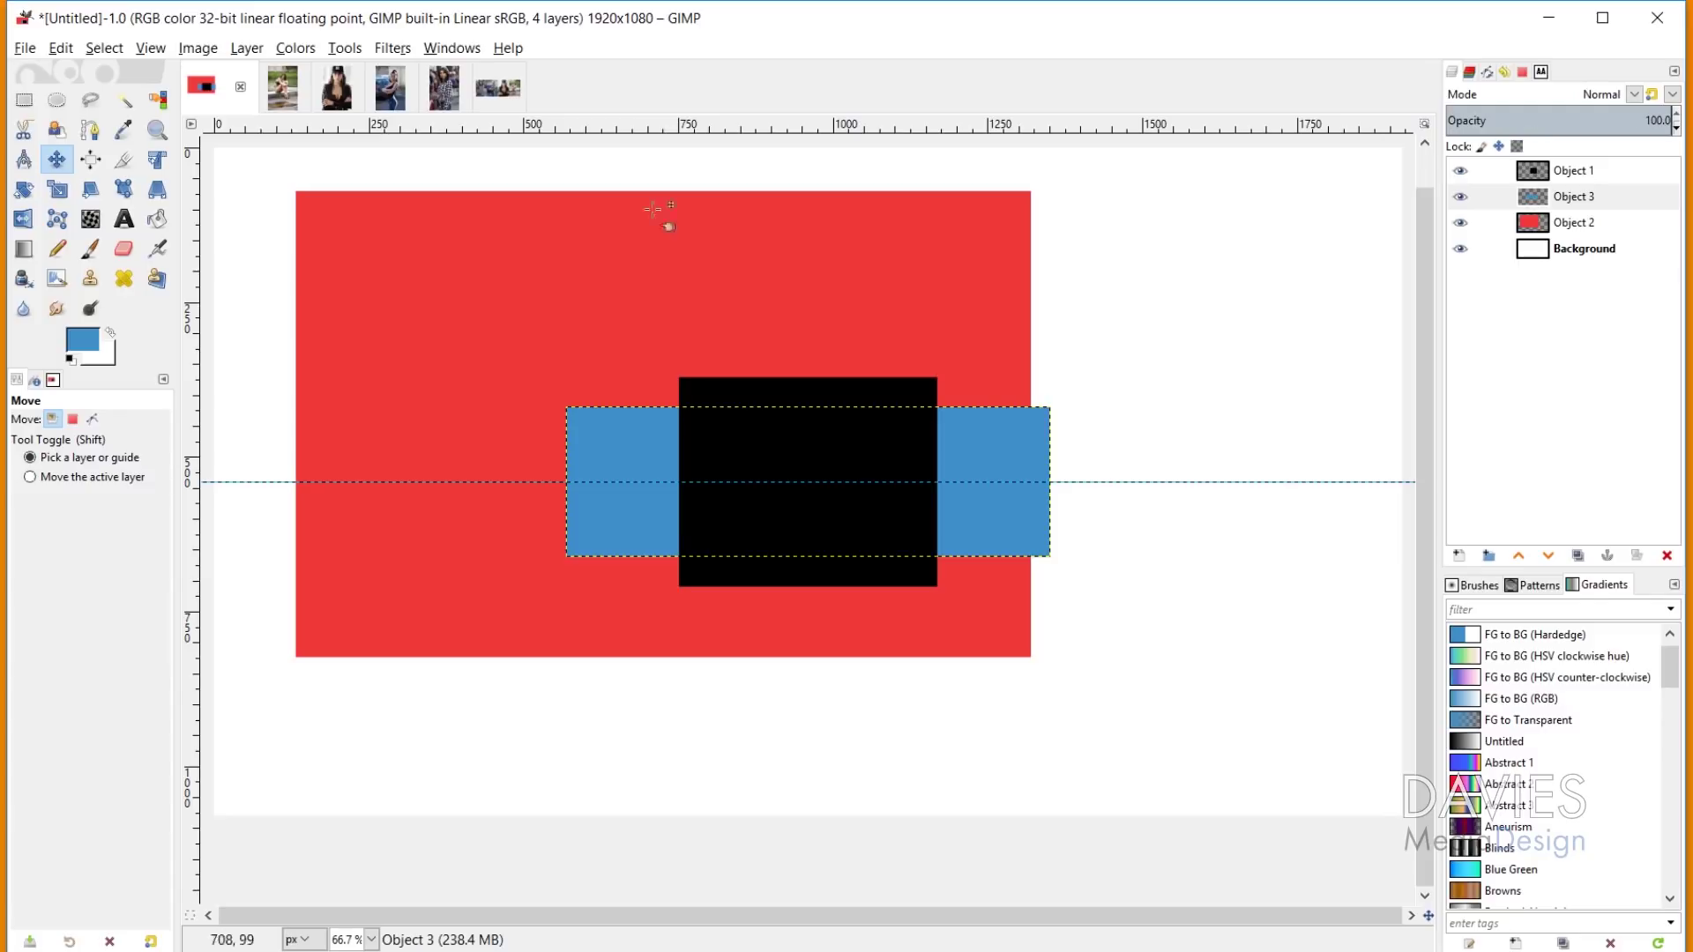
Step: Add a transparent 1920 x 1080 px layer named Object 4 directly above the Object 2 layer
click(91, 160)
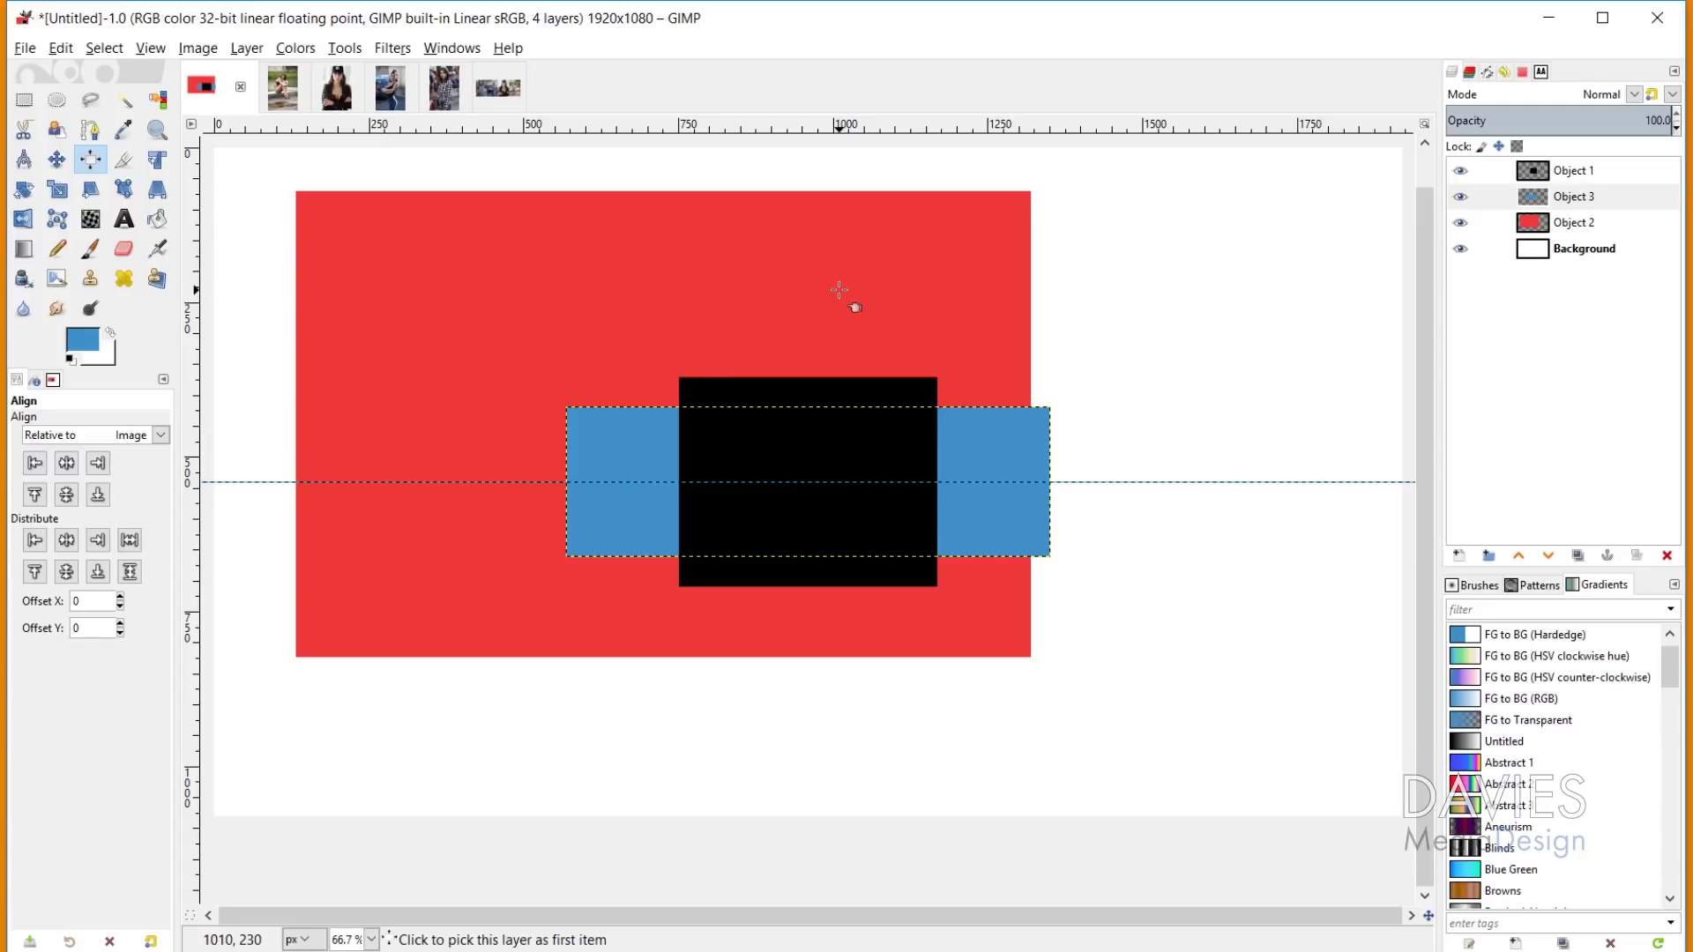
click(1554, 223)
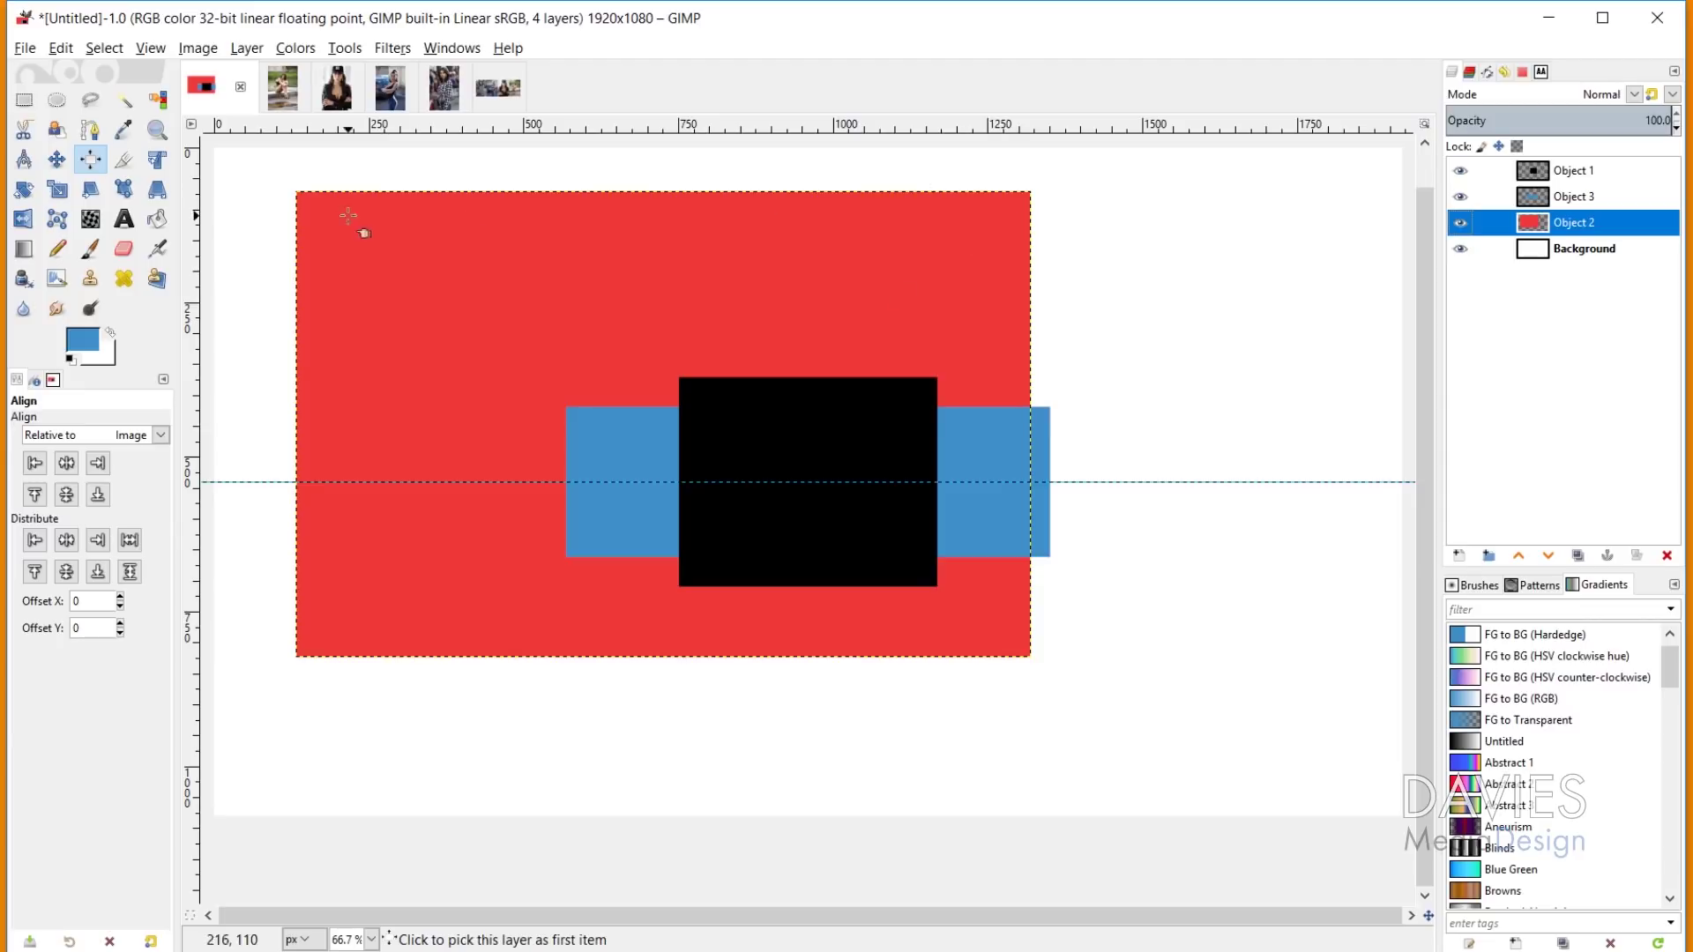
click(1460, 556)
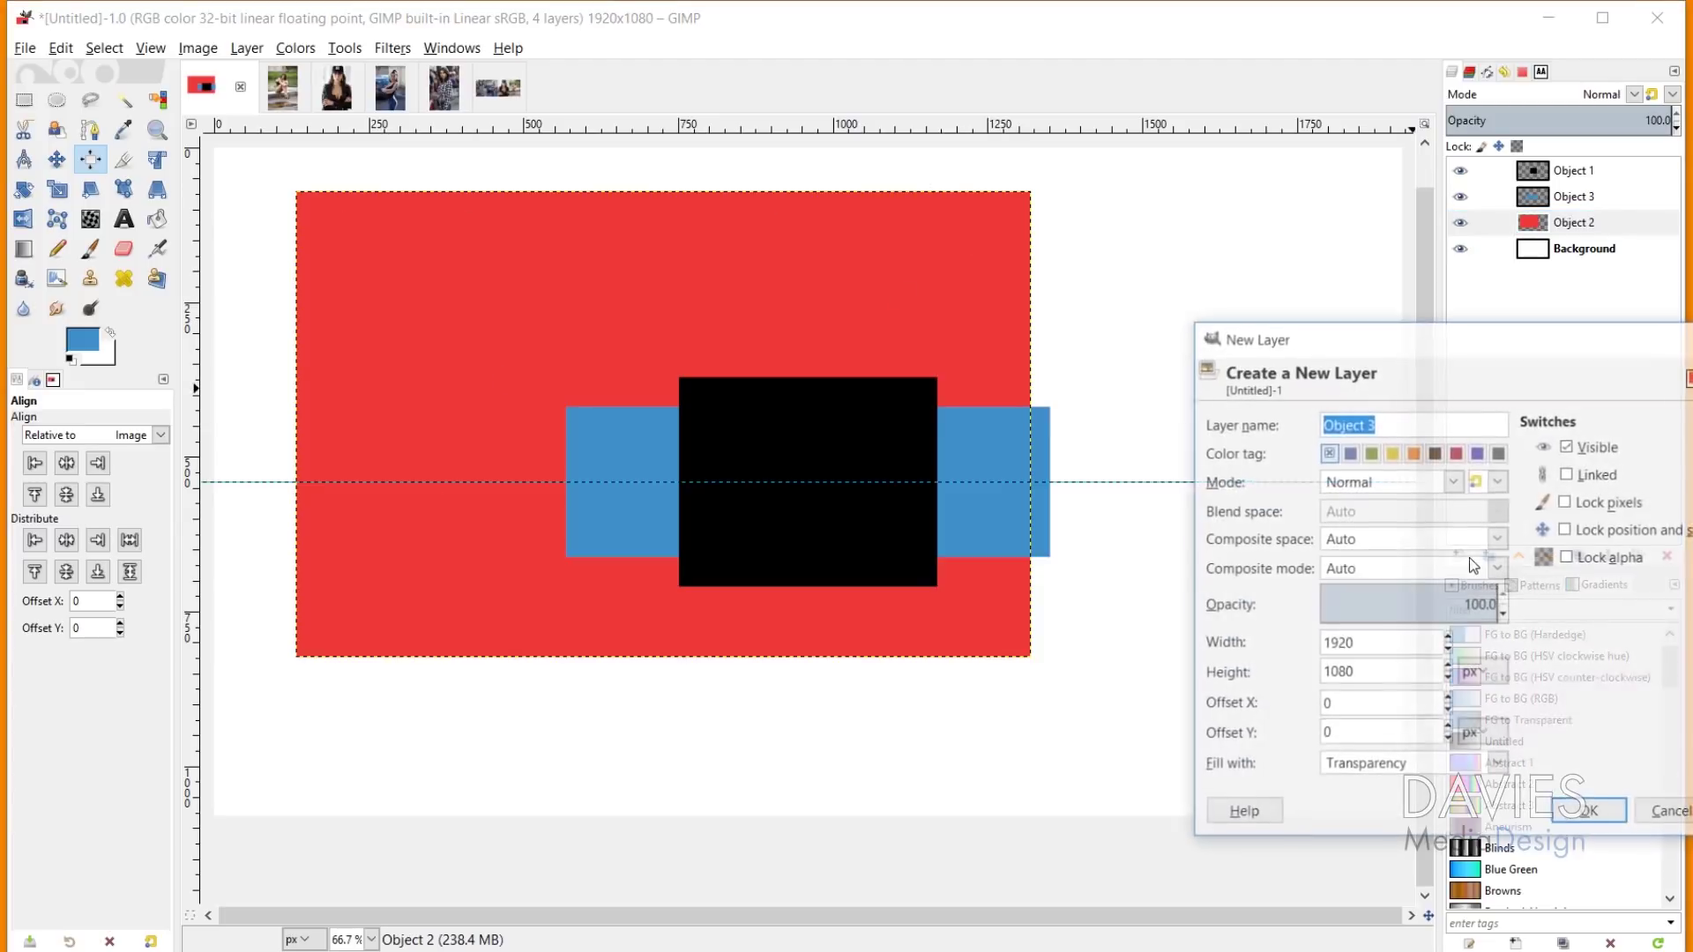
text(Obj)
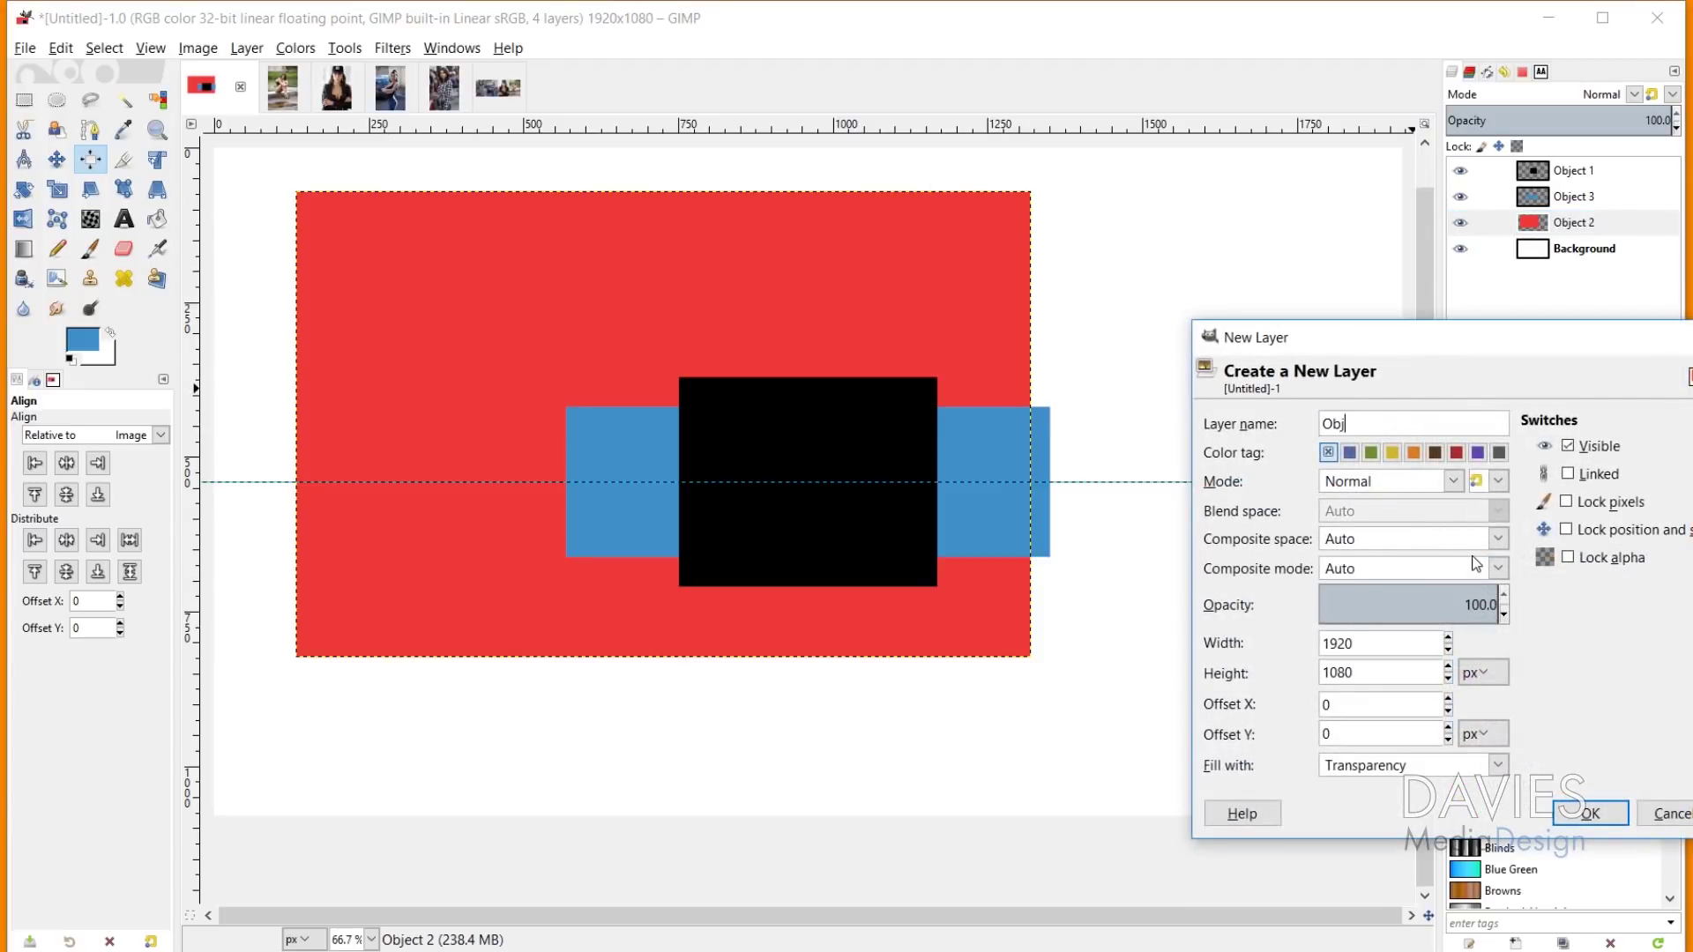
key(Return)
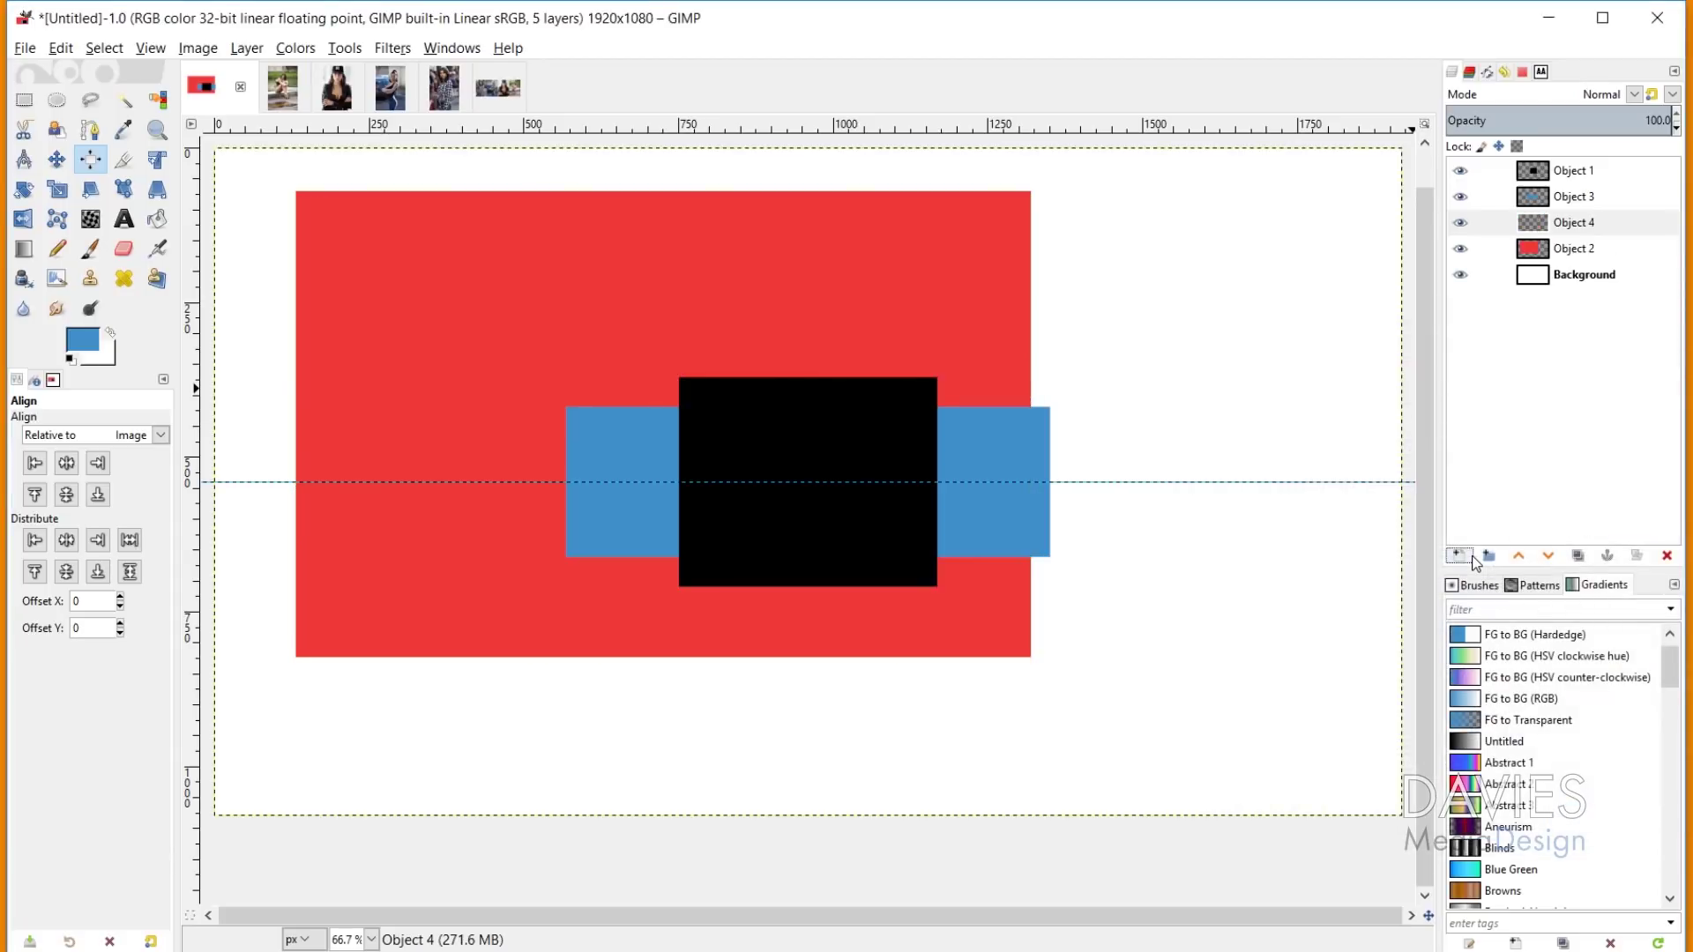
Step: Draw a free-ratio elliptical selection about 886 x 461 px at about 242, 201, overlapping the red and black rectangles
click(39, 104)
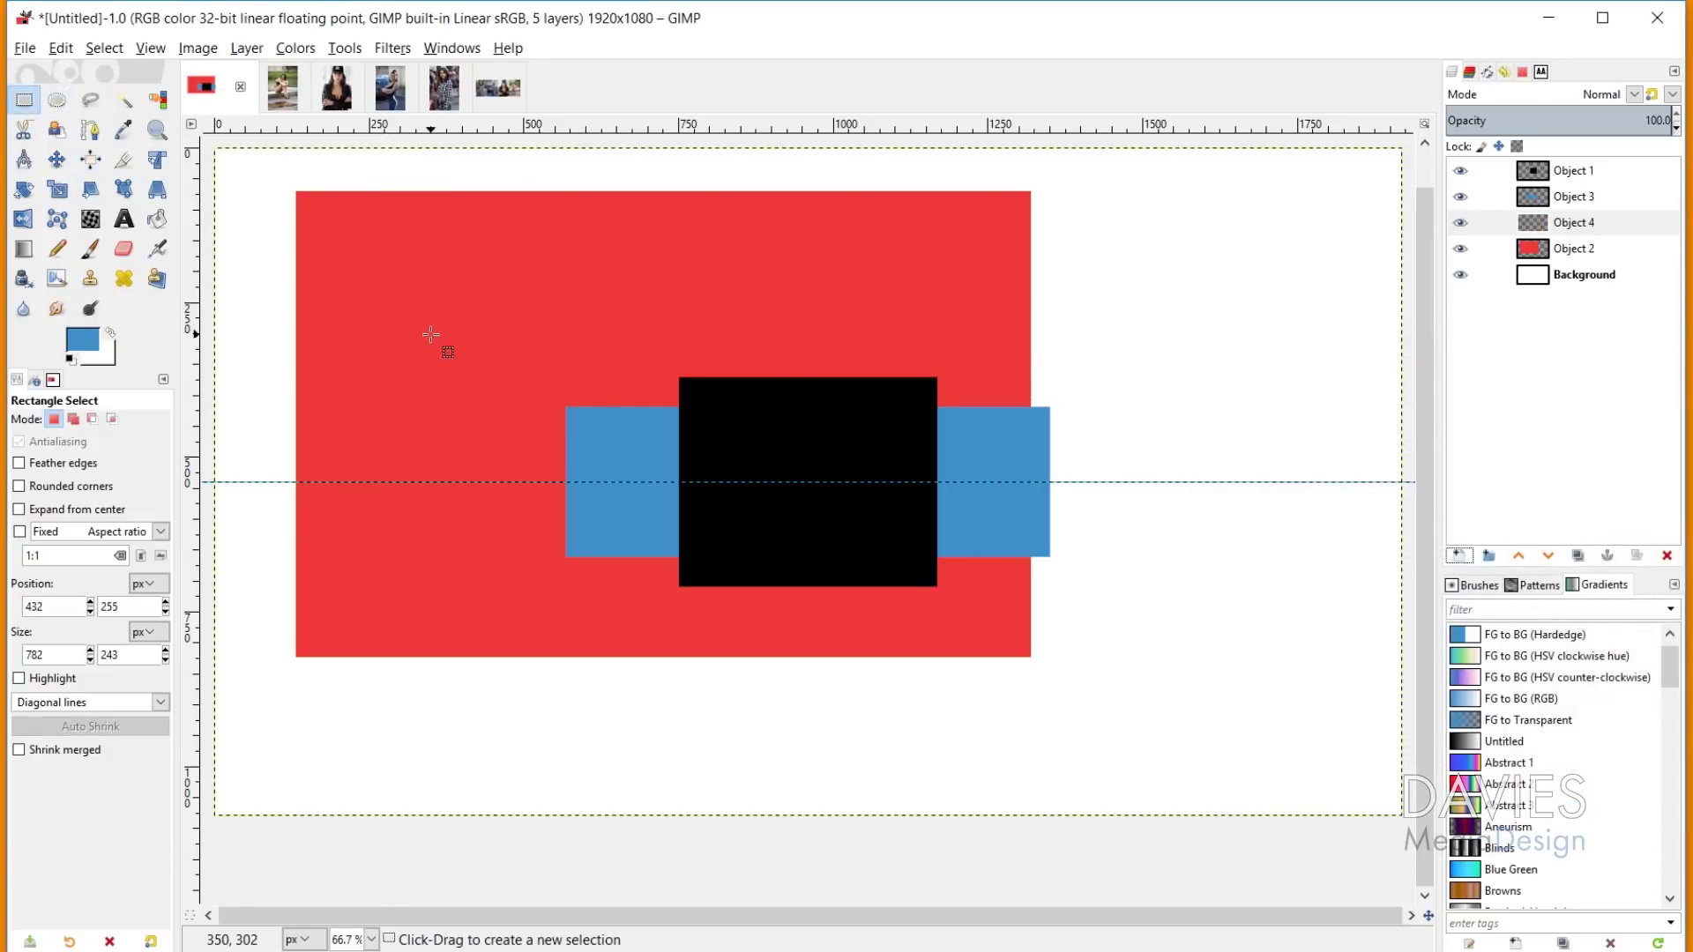
click(58, 101)
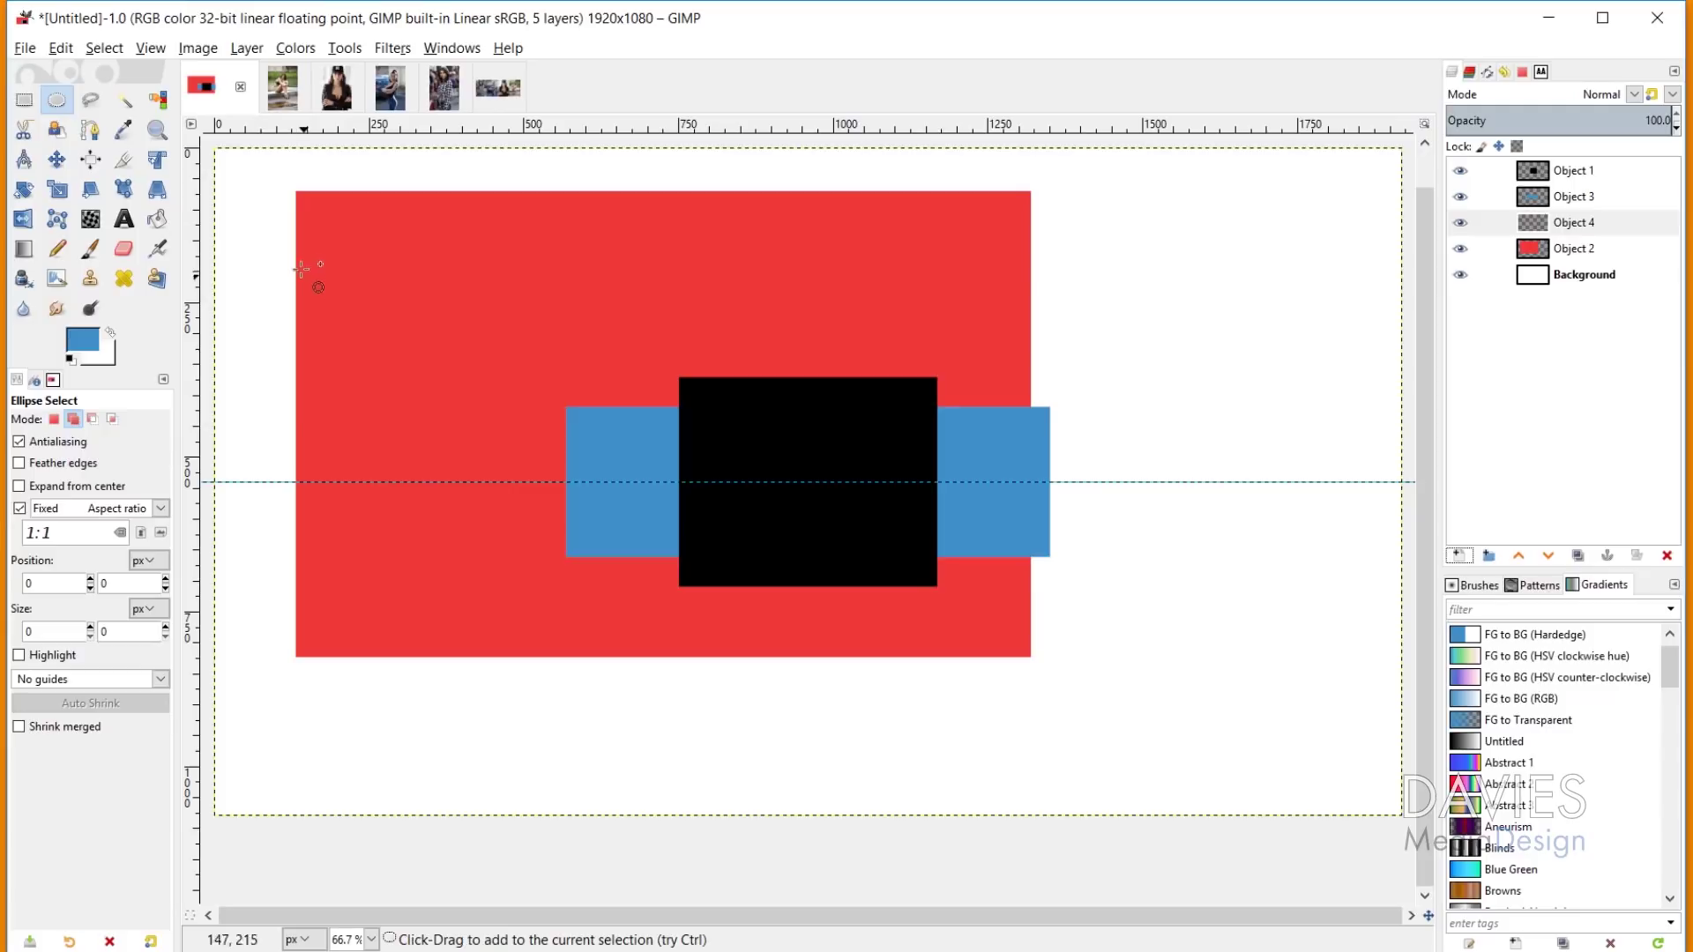
drag(364, 273, 765, 480)
click(20, 509)
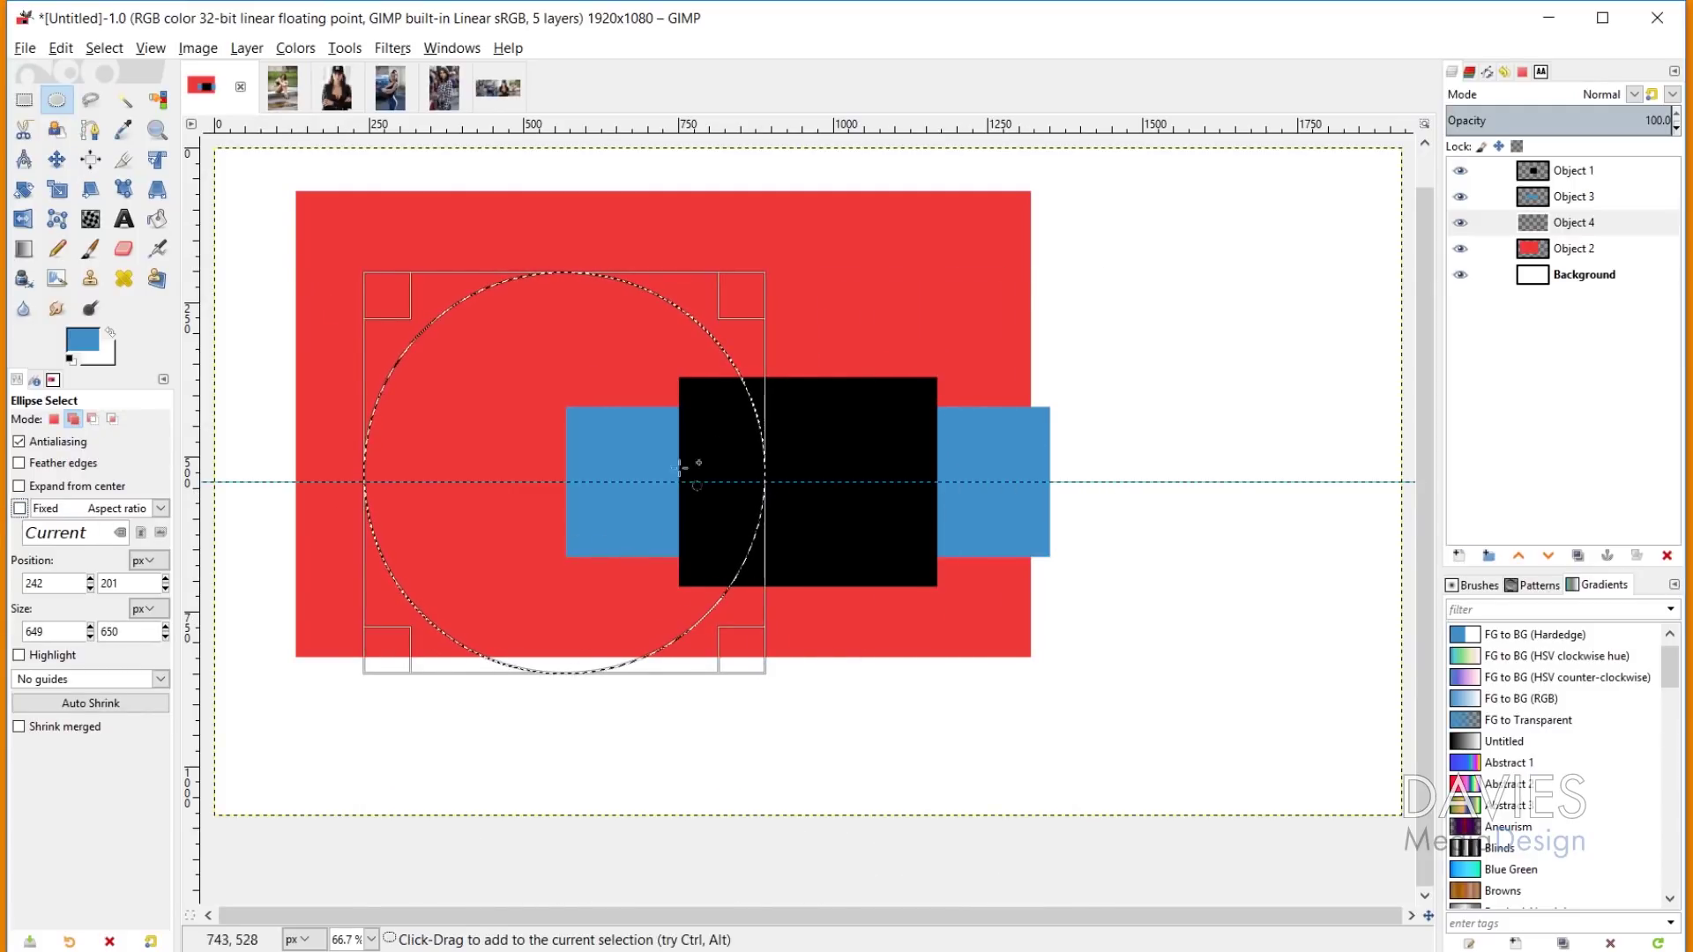
drag(759, 405, 1069, 392)
drag(769, 674, 772, 625)
drag(1025, 599, 911, 555)
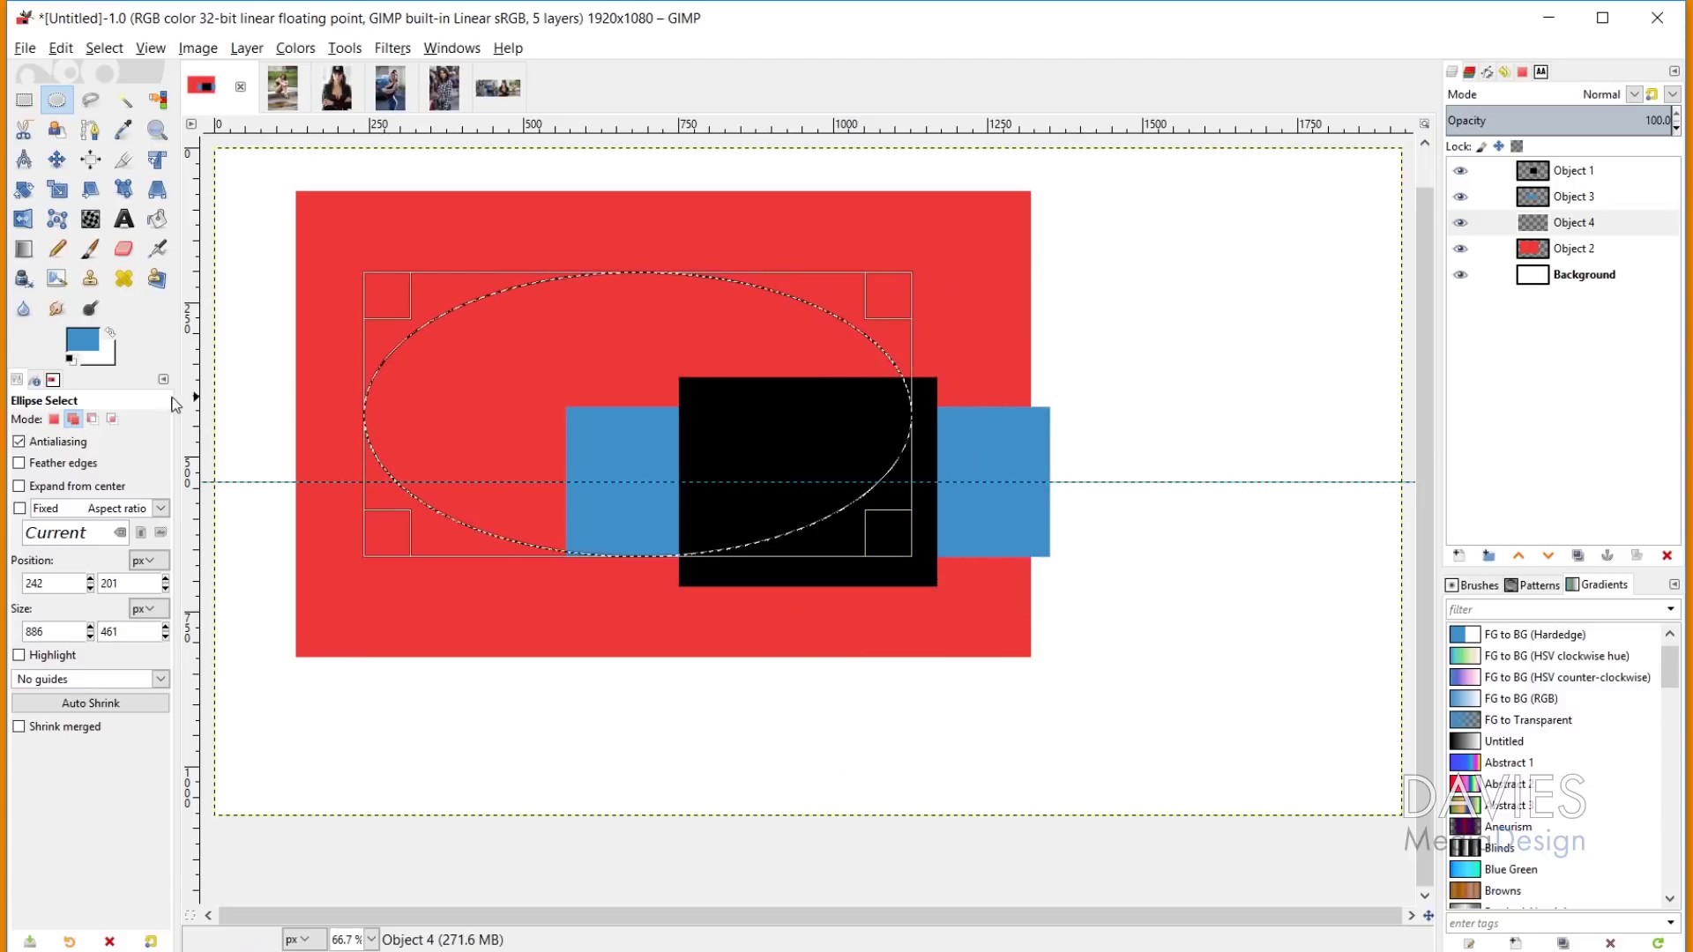
Step: Change the foreground color to light green 65ff8a
click(84, 341)
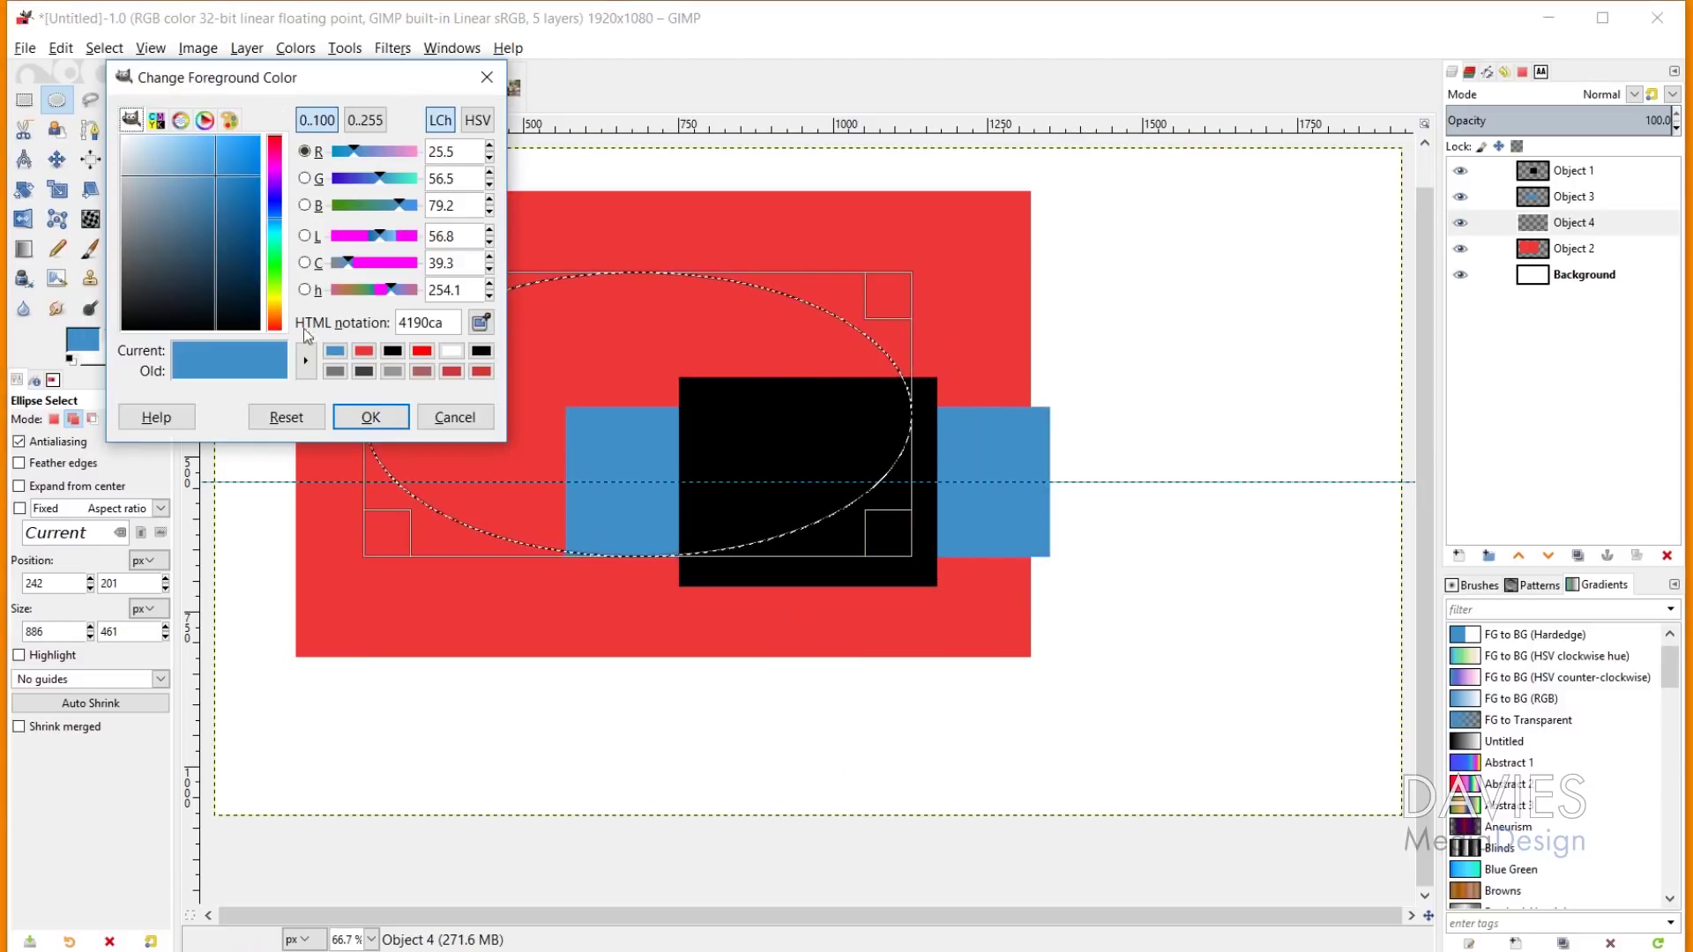
click(336, 371)
click(276, 199)
click(275, 254)
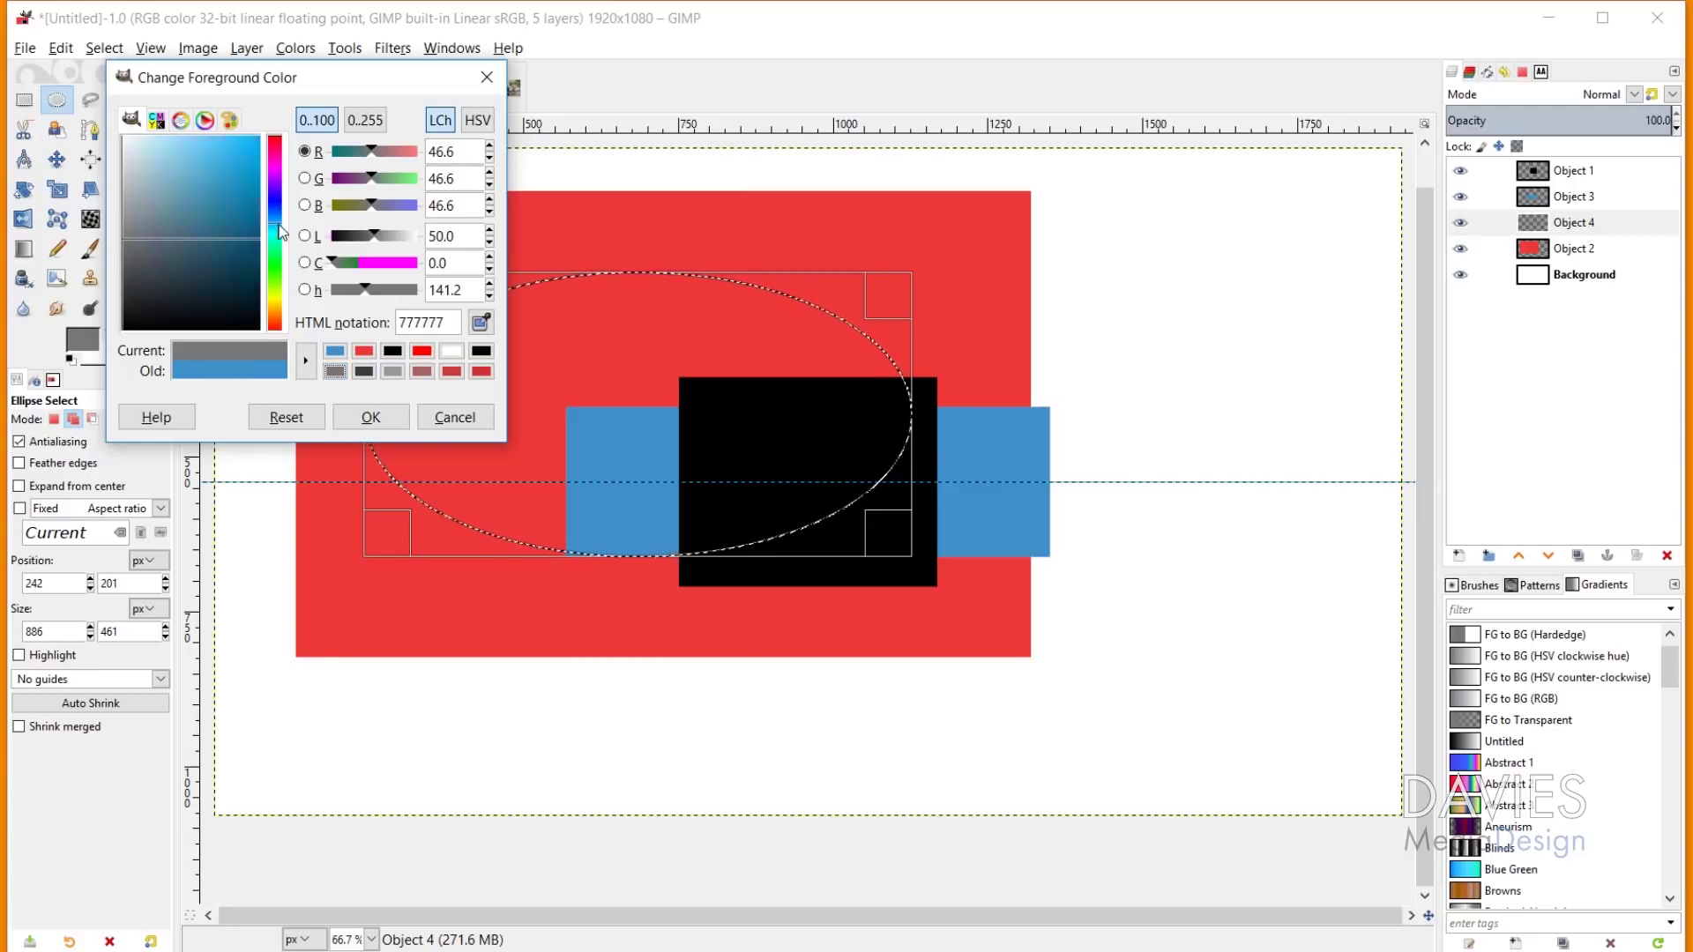
drag(226, 159, 205, 139)
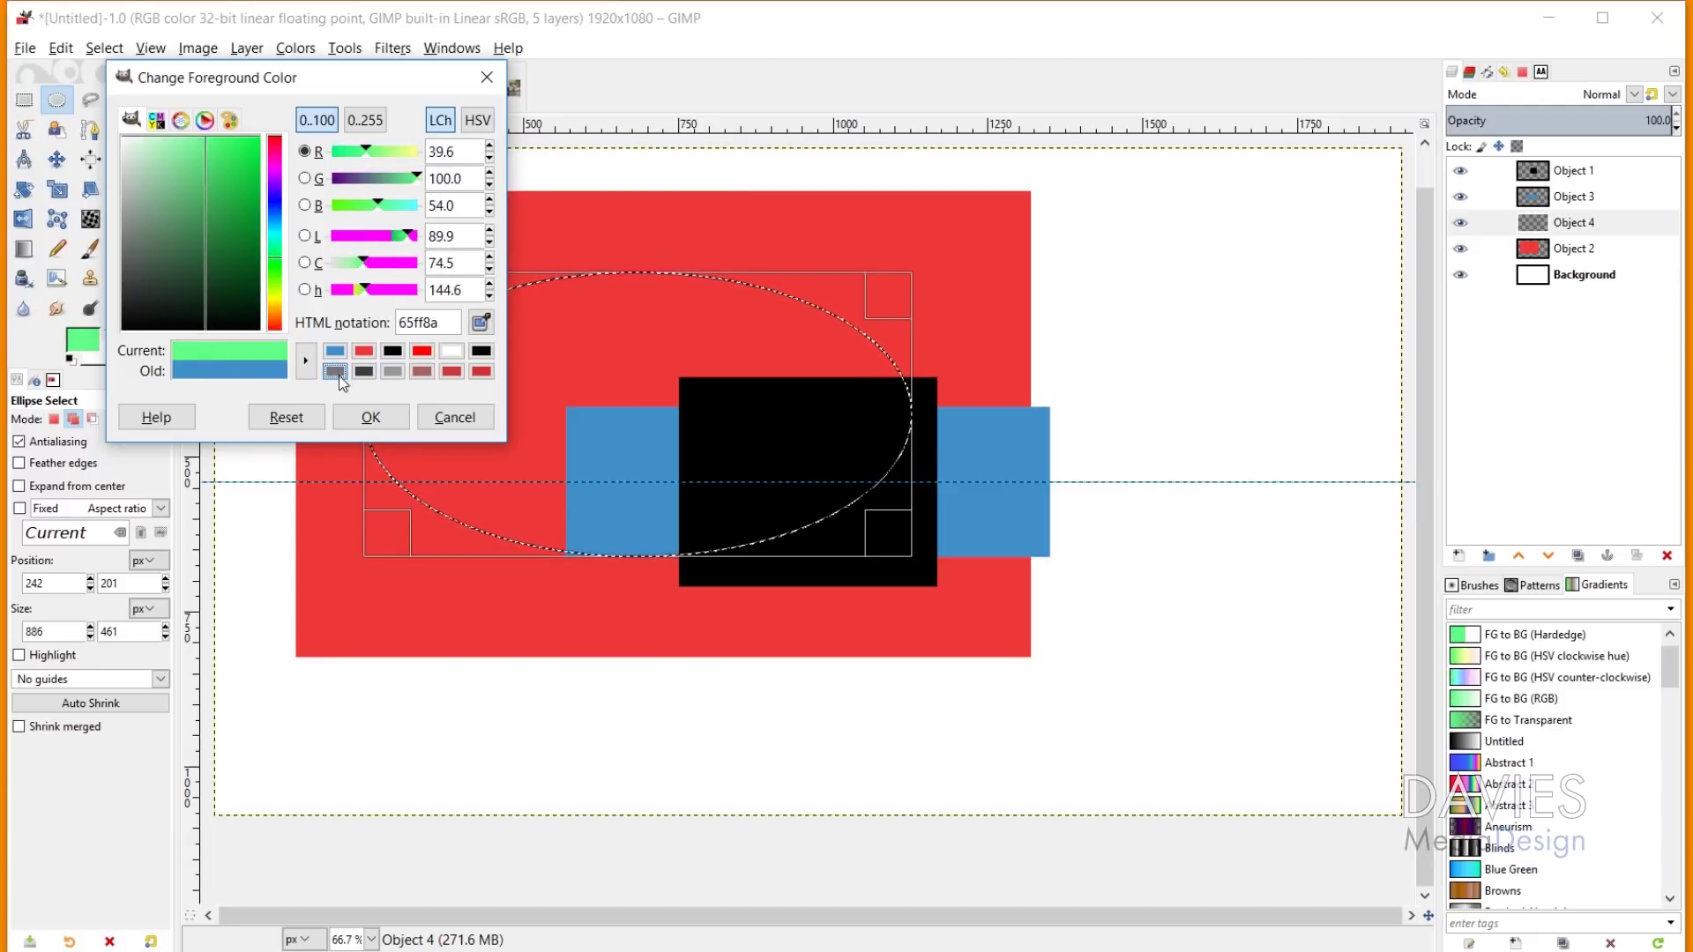
click(371, 417)
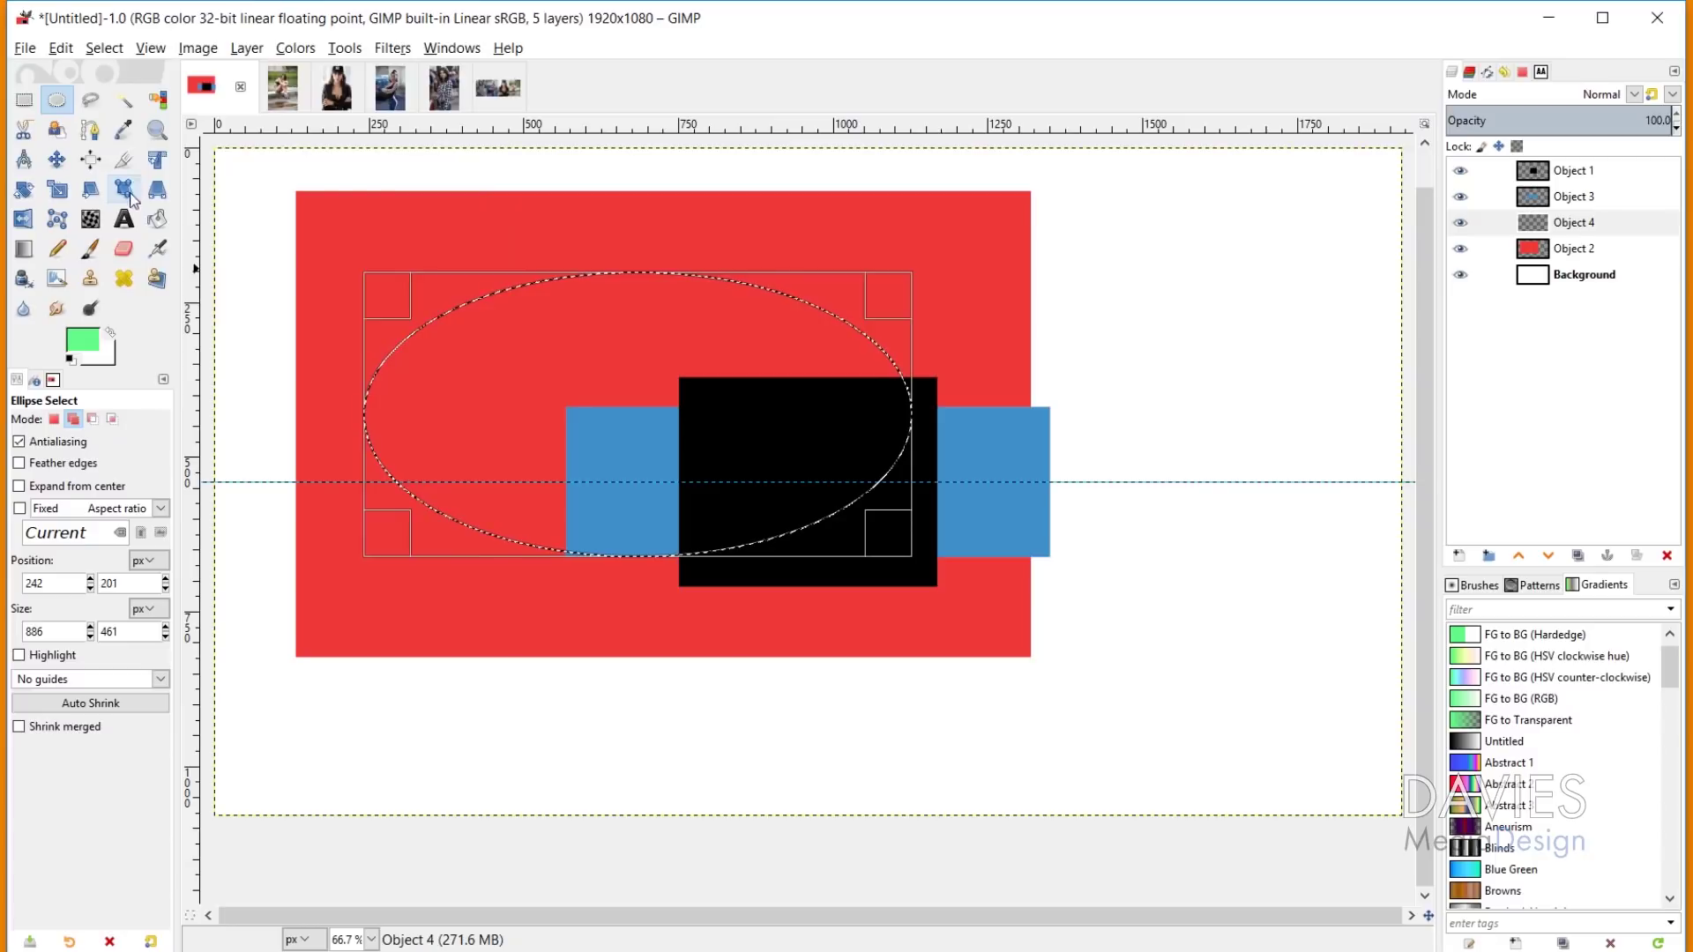
Step: Bucket-fill the elliptical selection on Object 4 with the foreground green, clear the selection, and crop the layer to its content
click(157, 218)
click(573, 383)
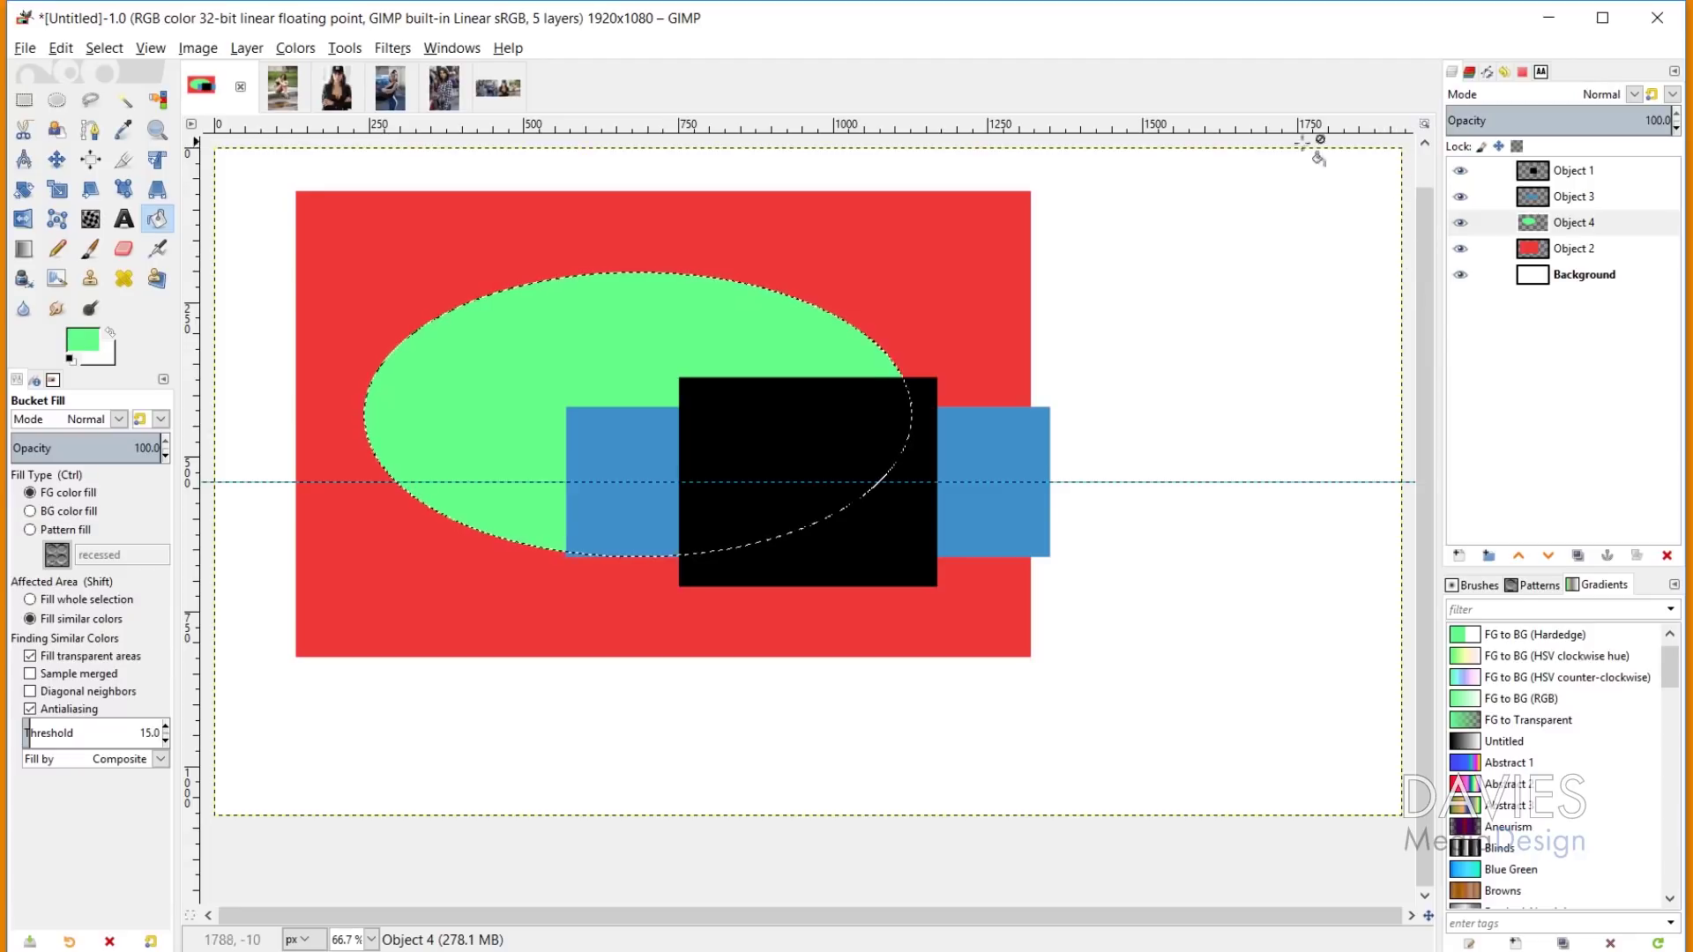
key(ctrl)
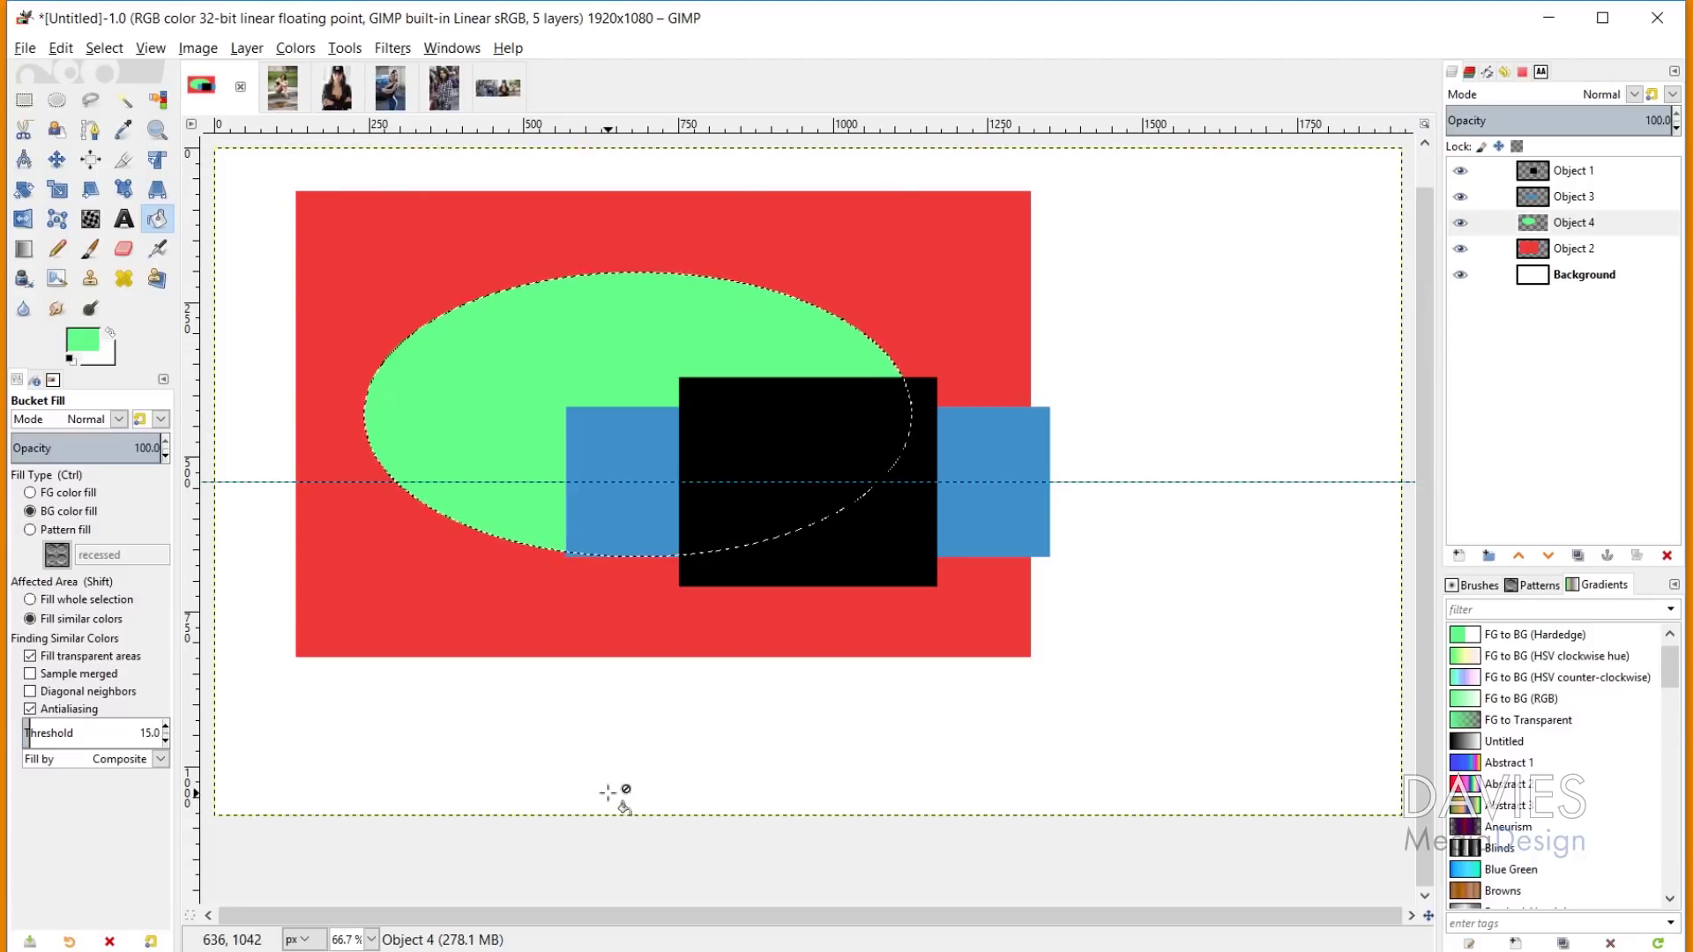
key(ctrl+shift+a)
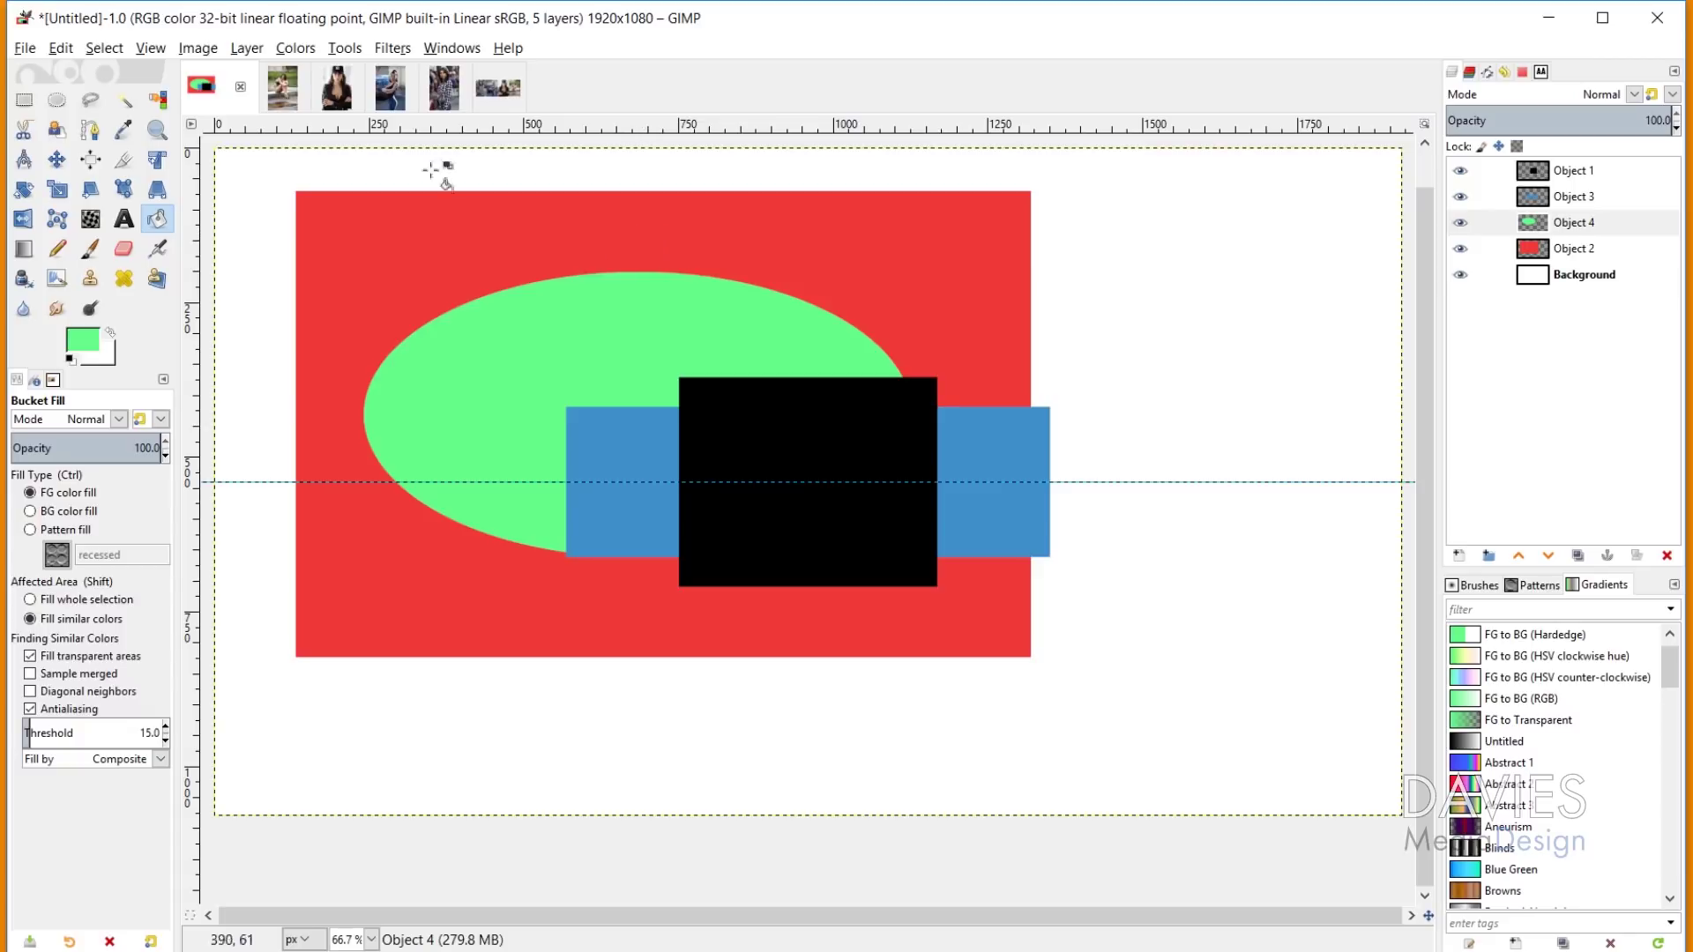
click(247, 48)
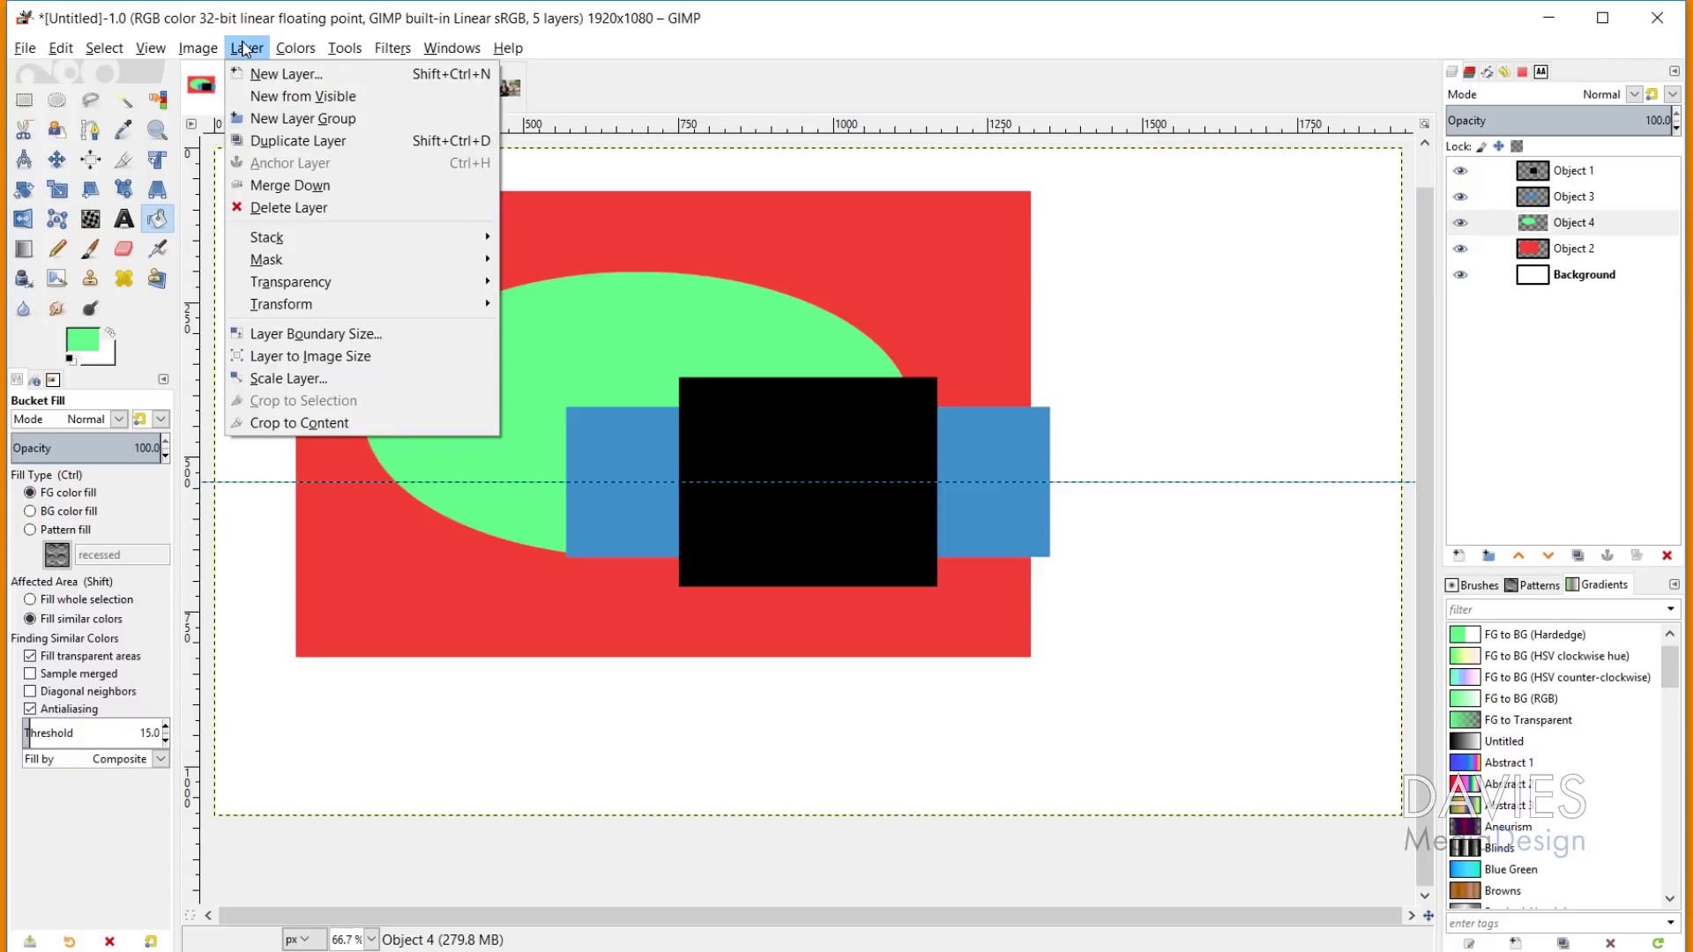
click(300, 423)
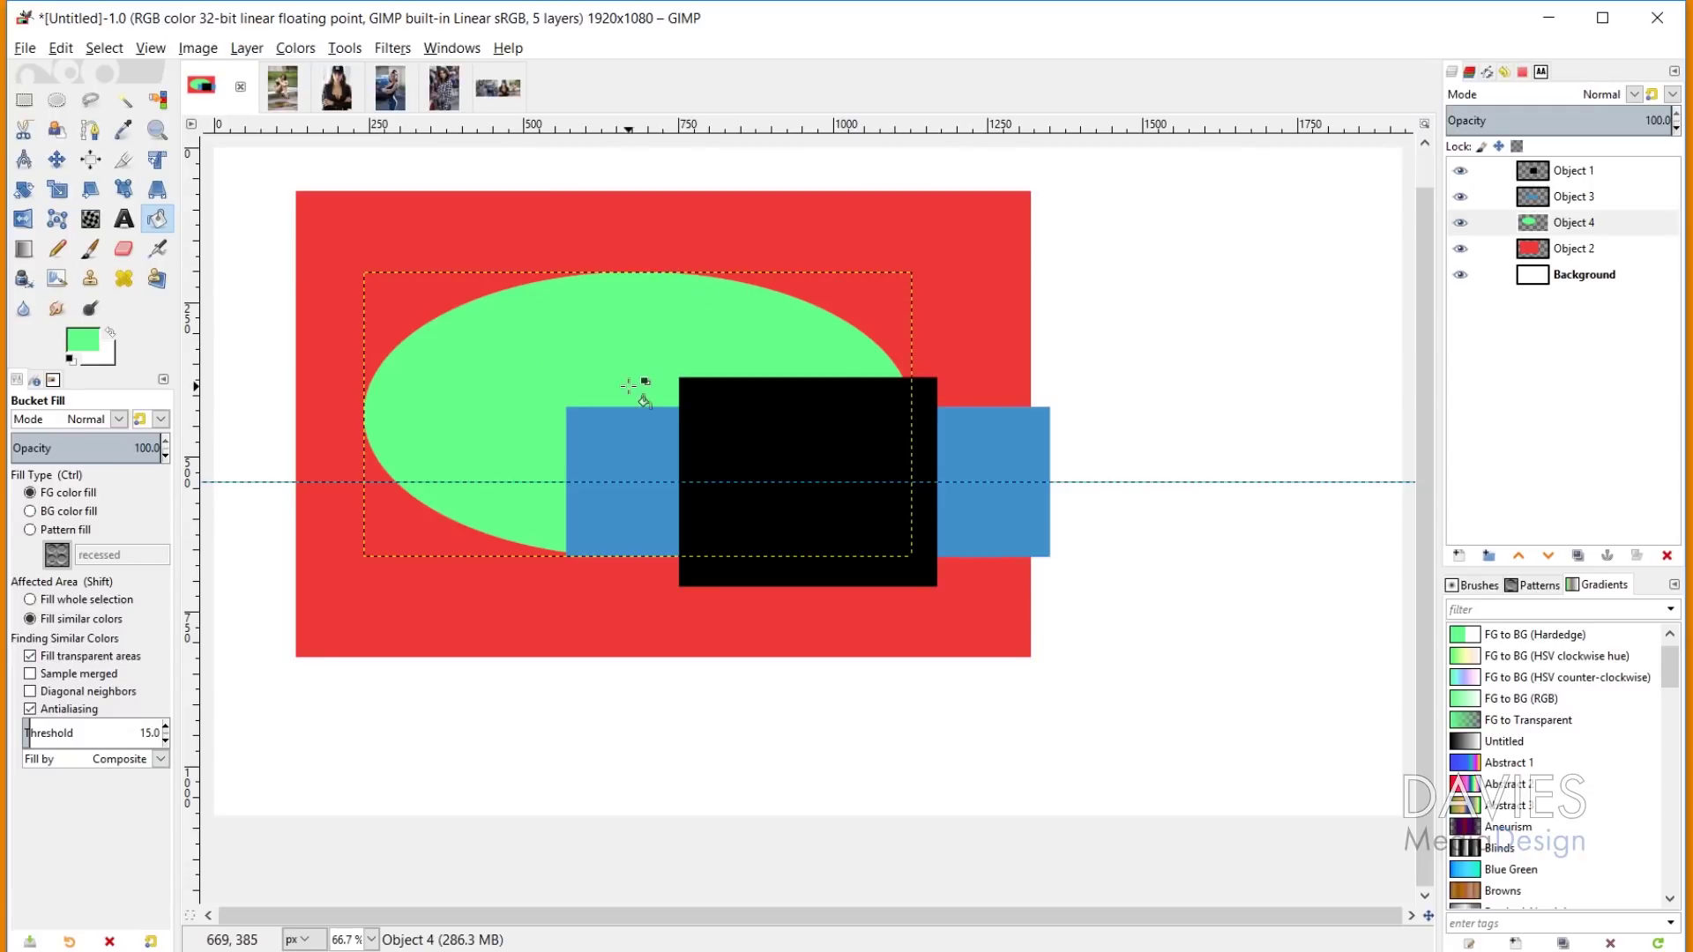
Step: With the Align tool, pick the black rectangle as first item and add the blue rectangle, green ellipse and red rectangle
click(89, 160)
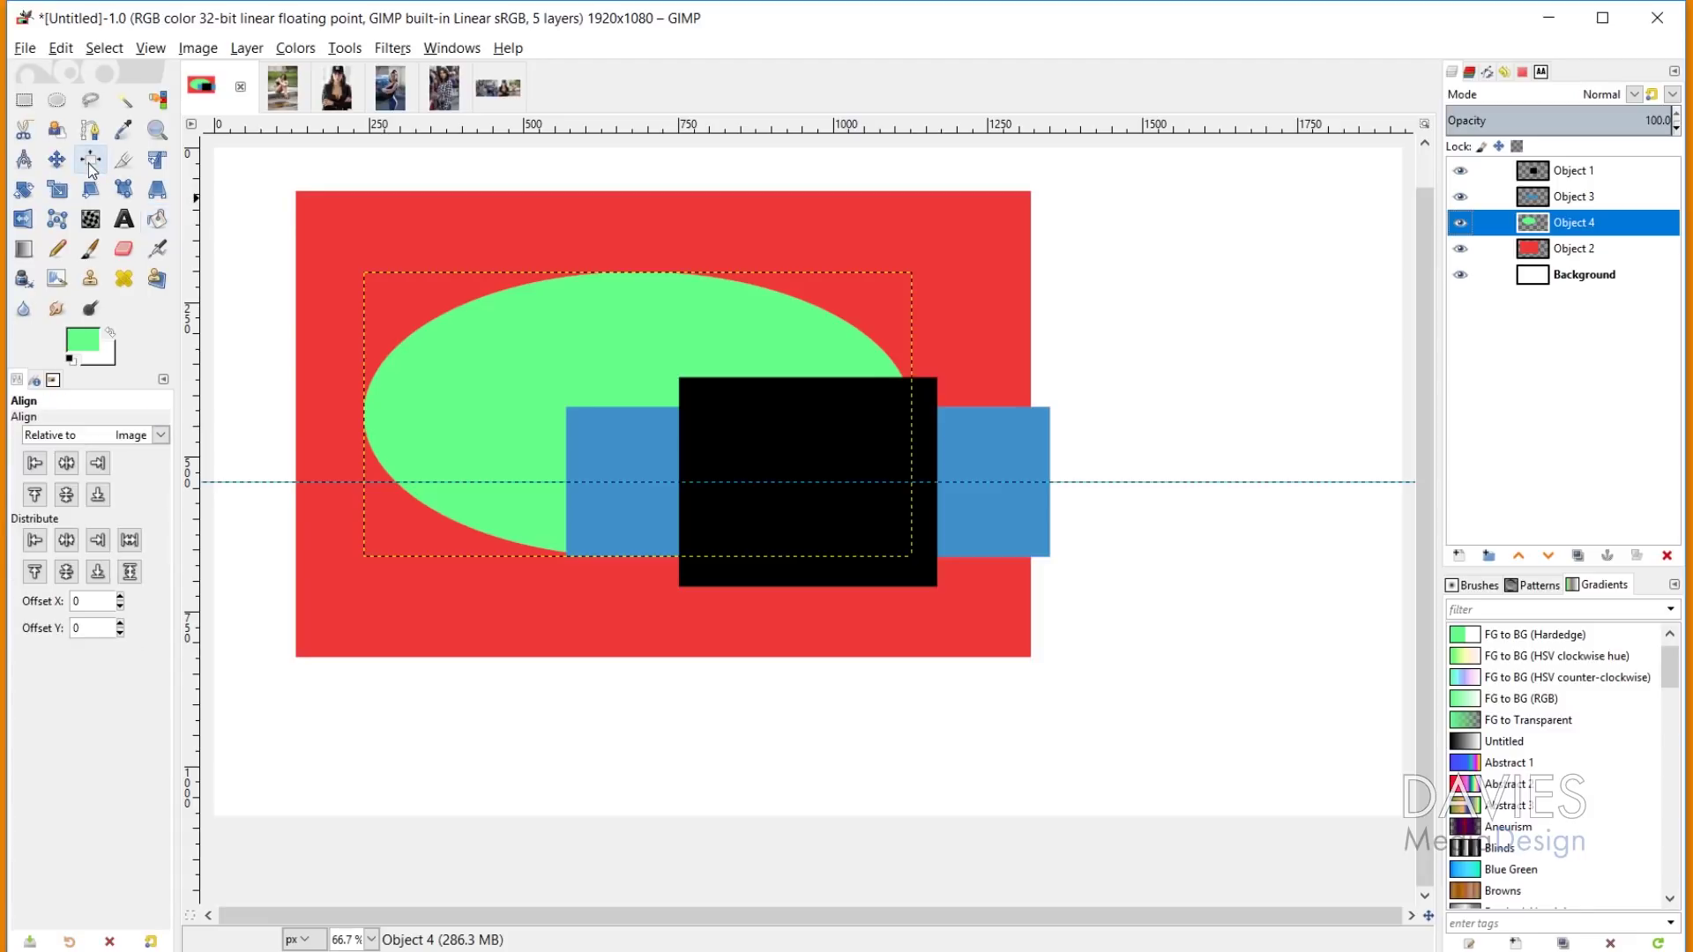
click(1550, 175)
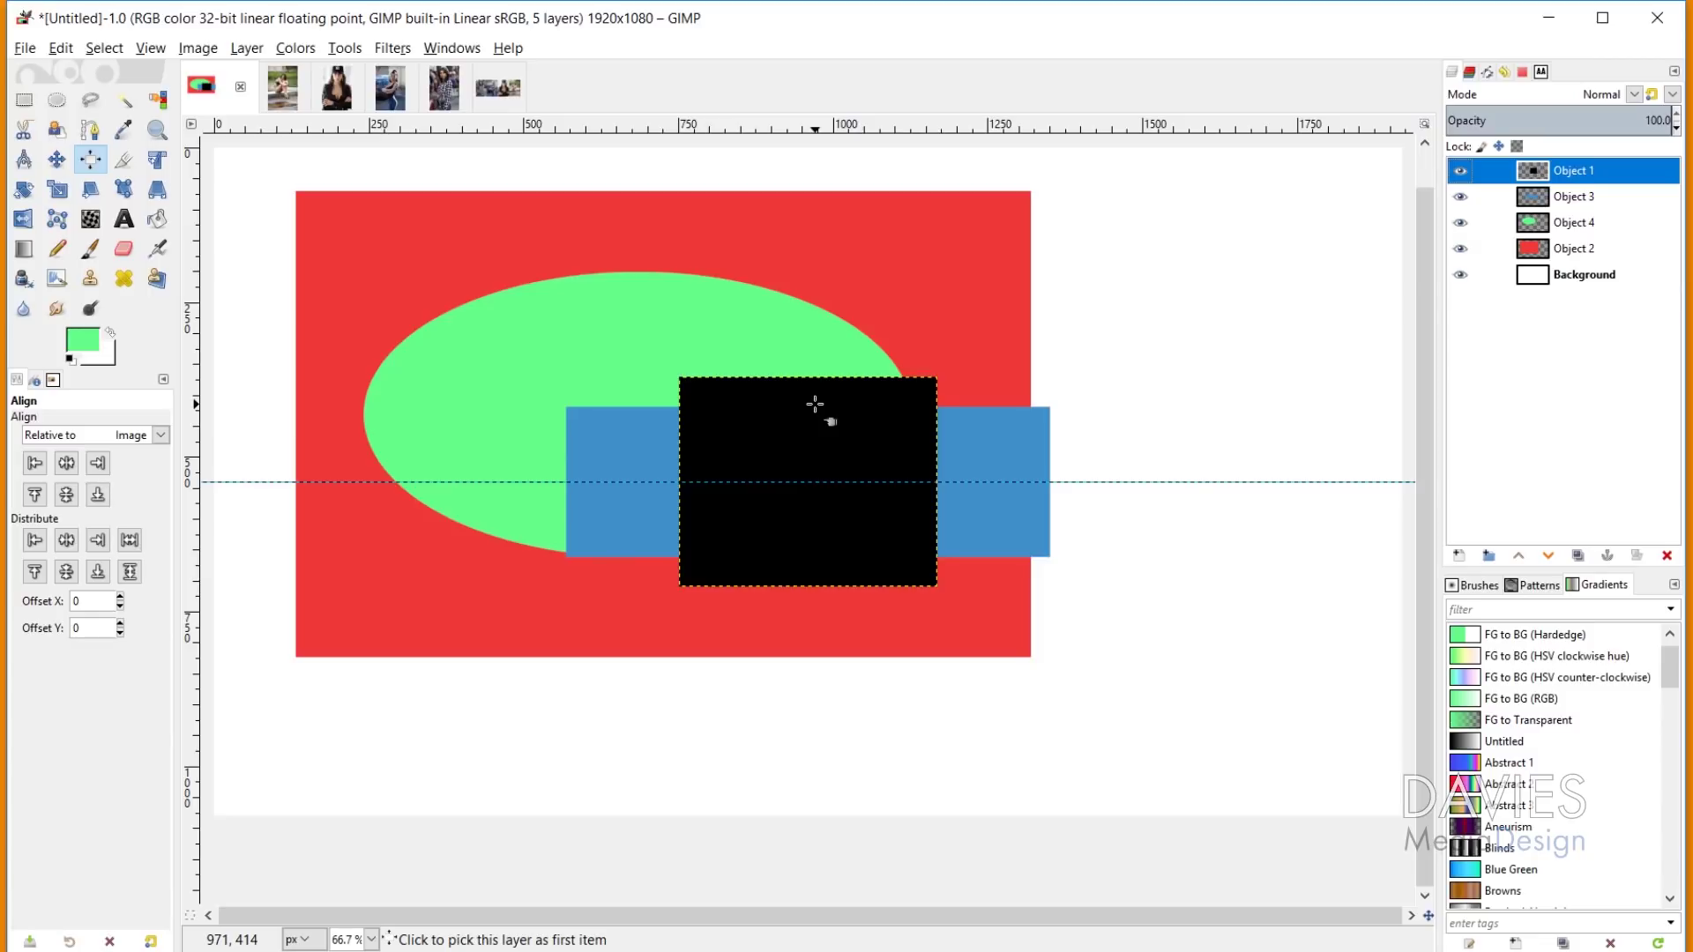
click(813, 439)
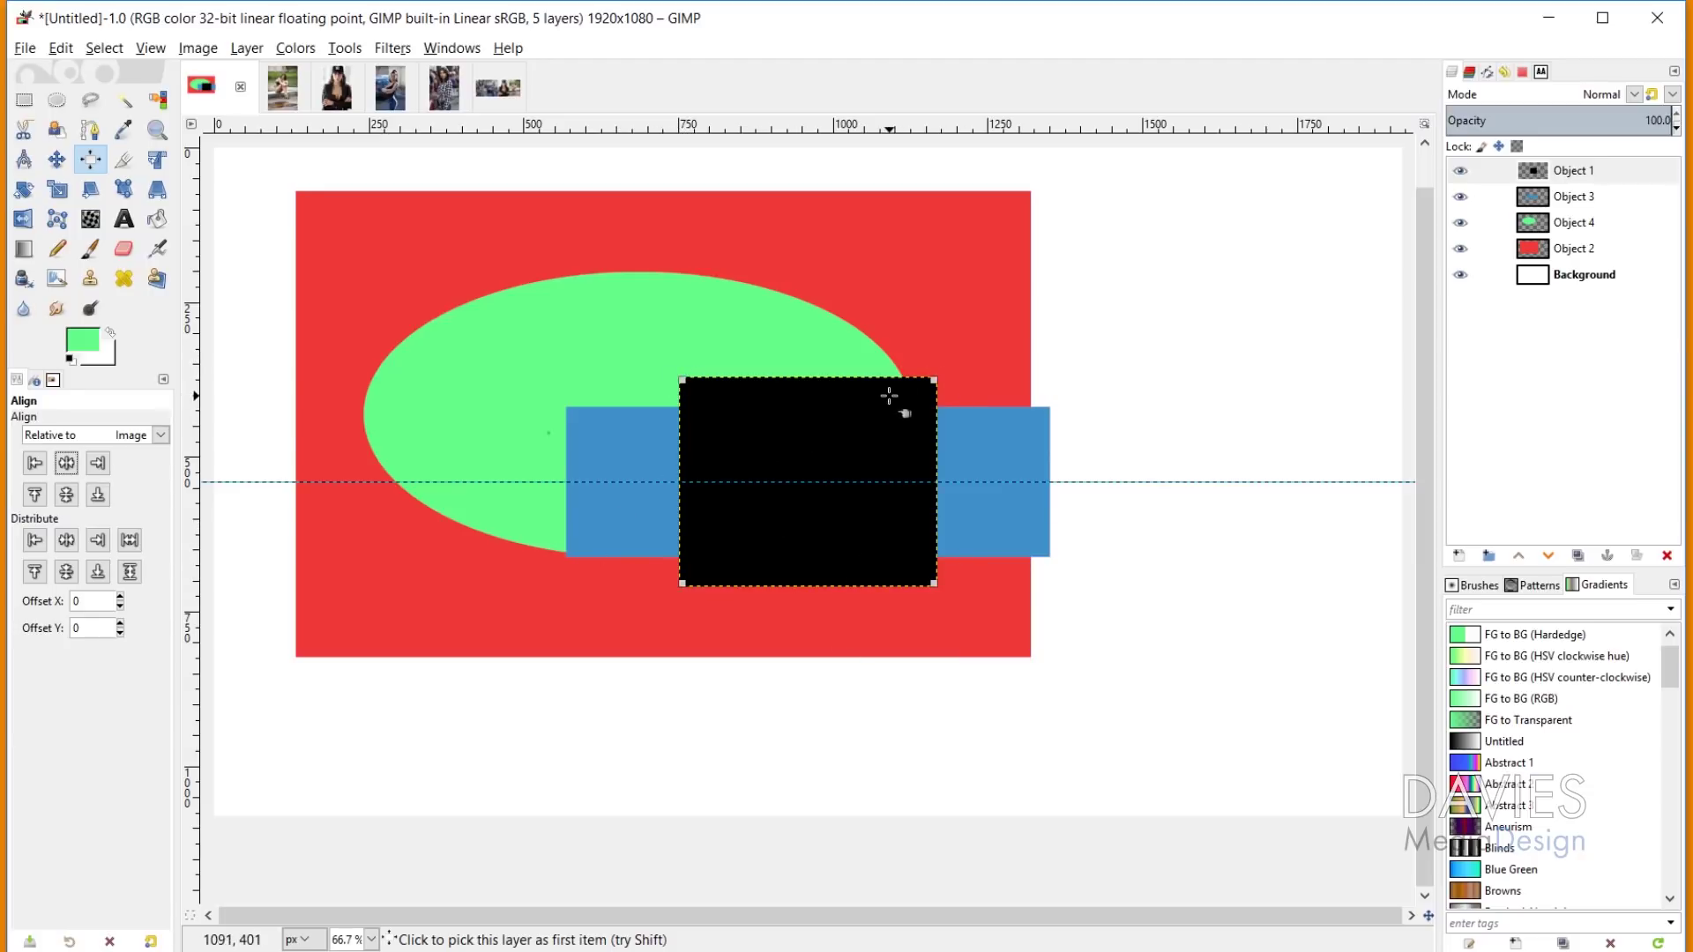
shift+click(621, 442)
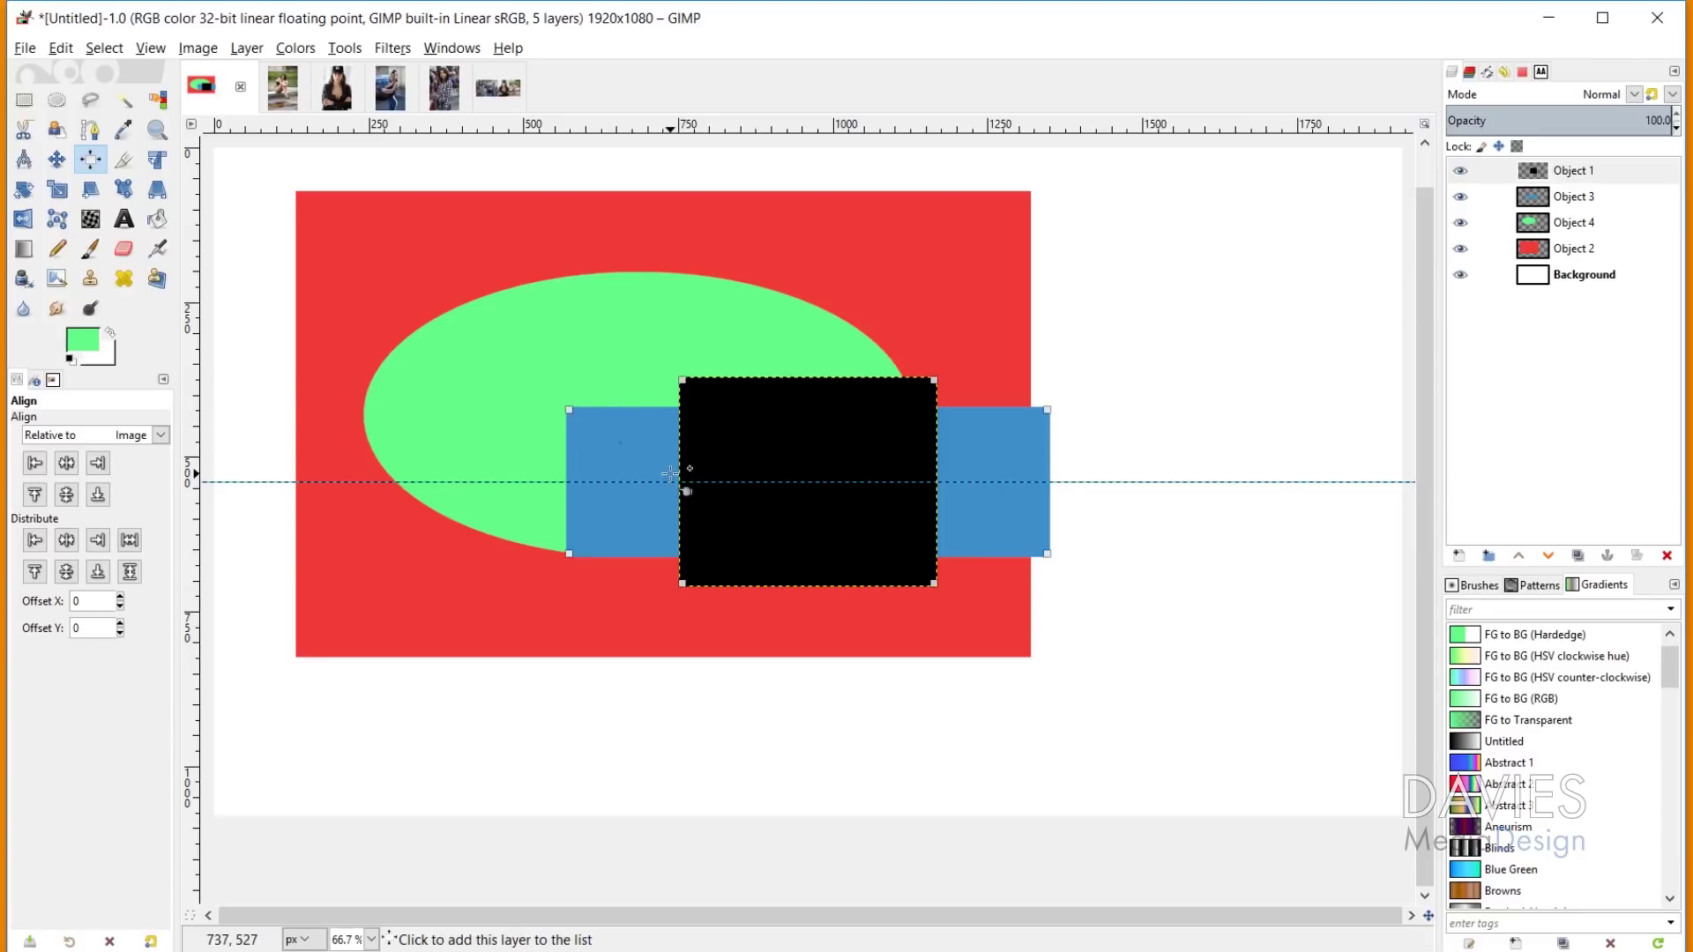
shift+click(557, 335)
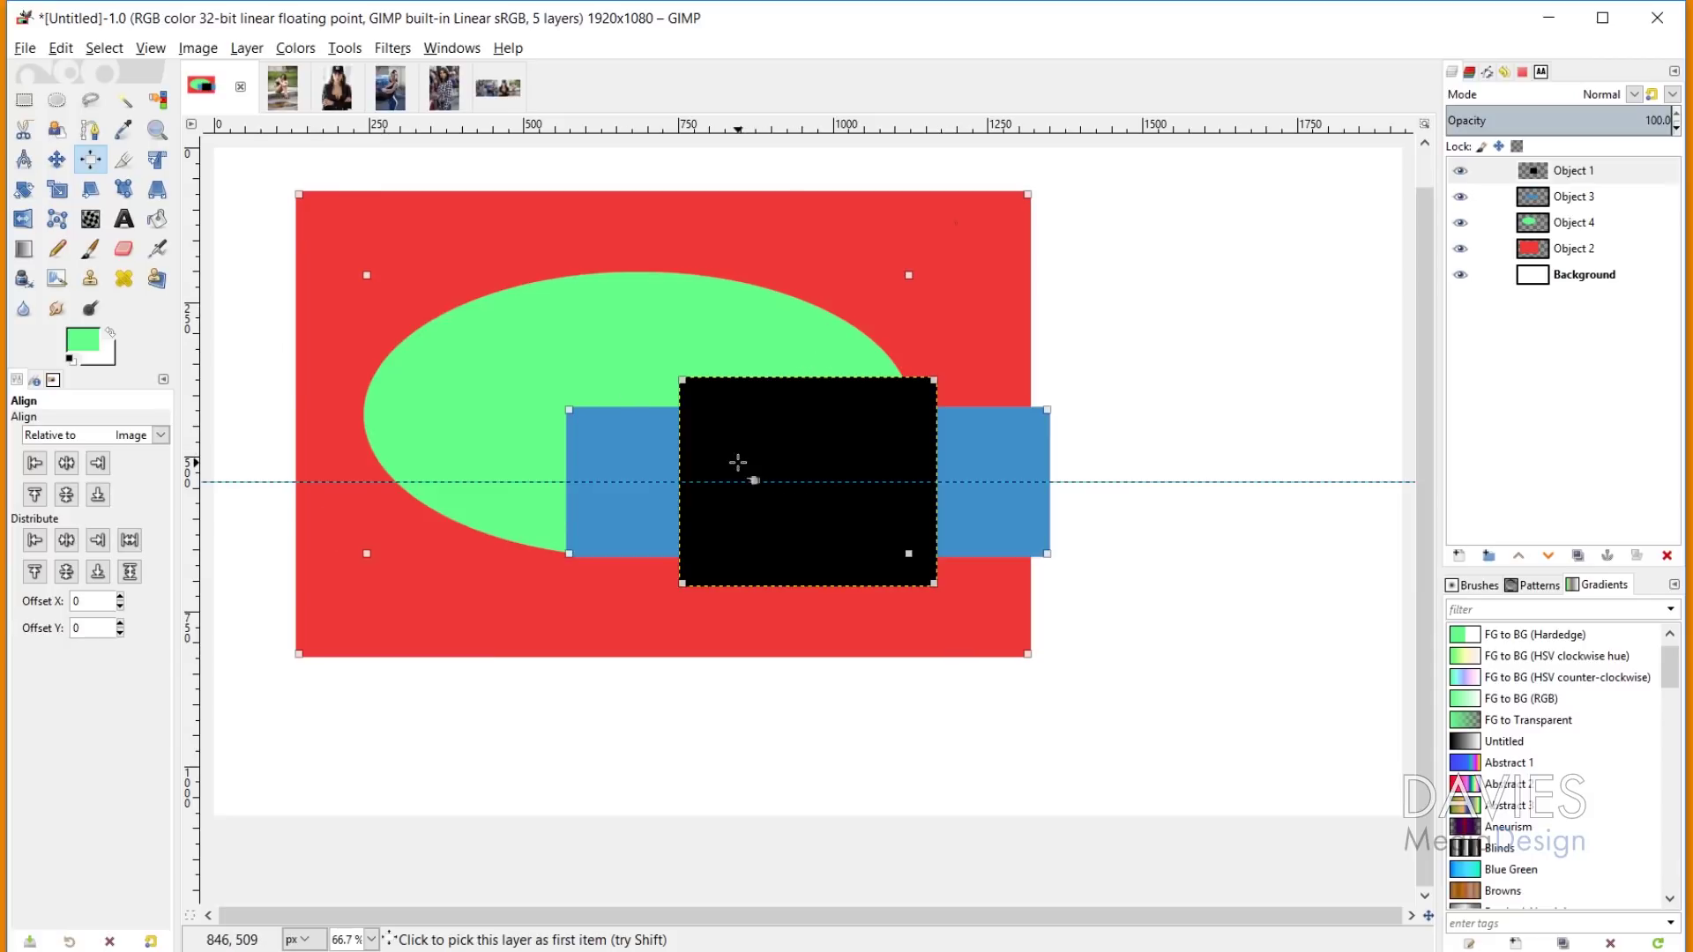
Step: Set alignment relative to First item and center the picked shapes horizontally on the black rectangle
click(162, 437)
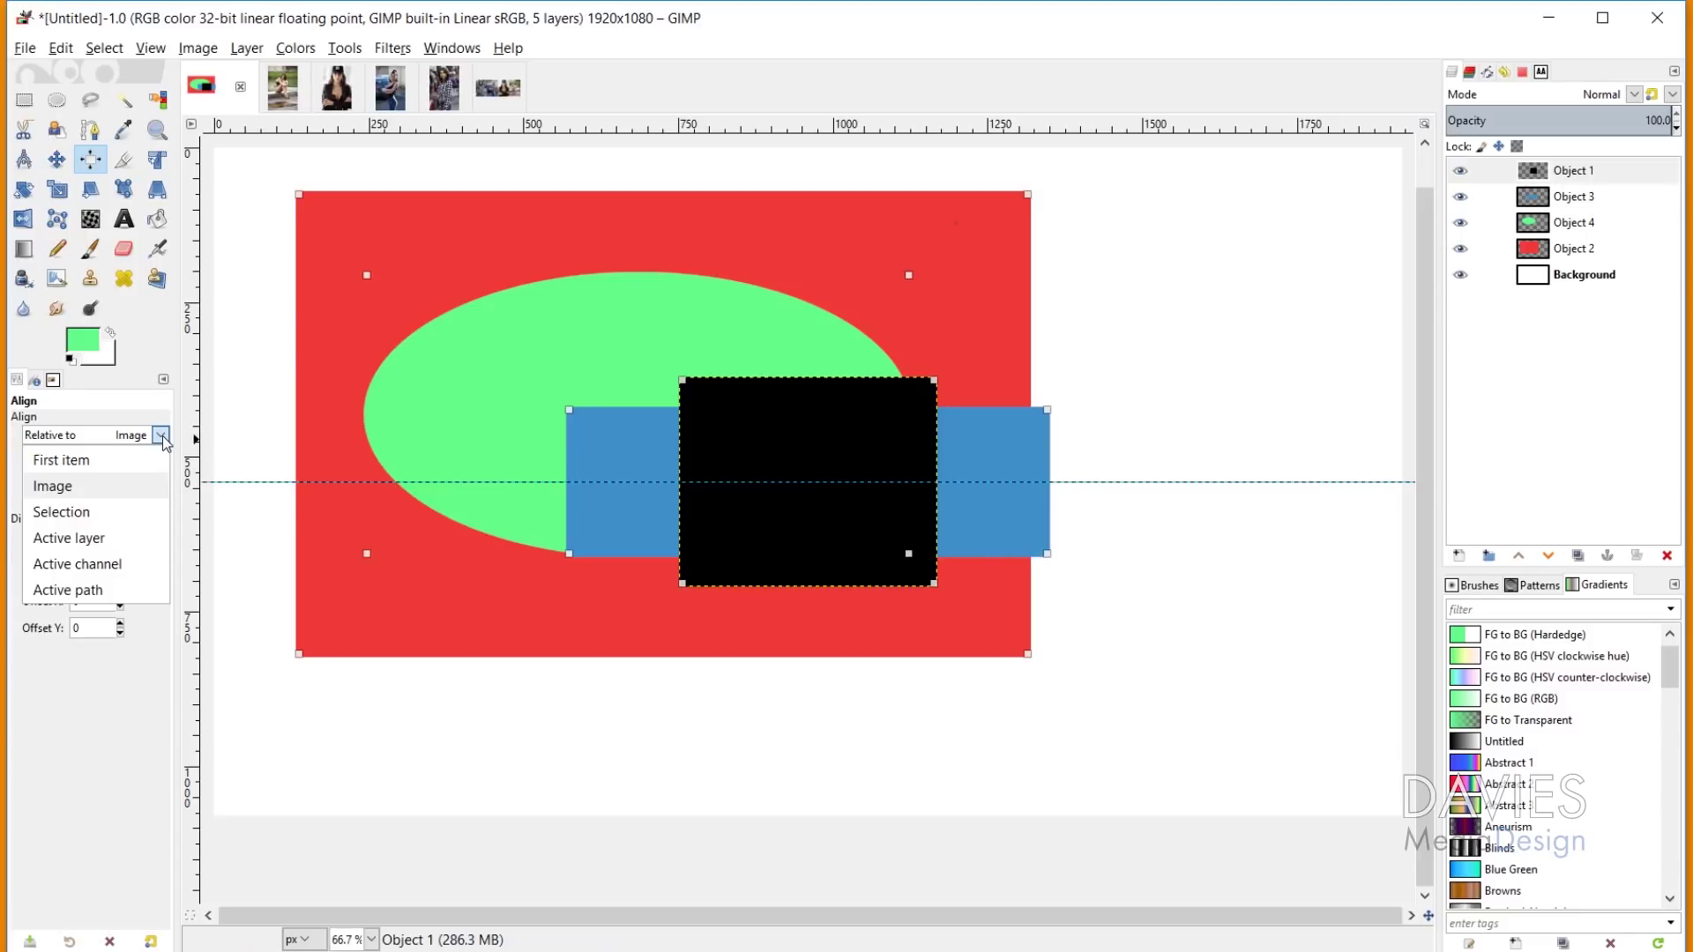
click(93, 461)
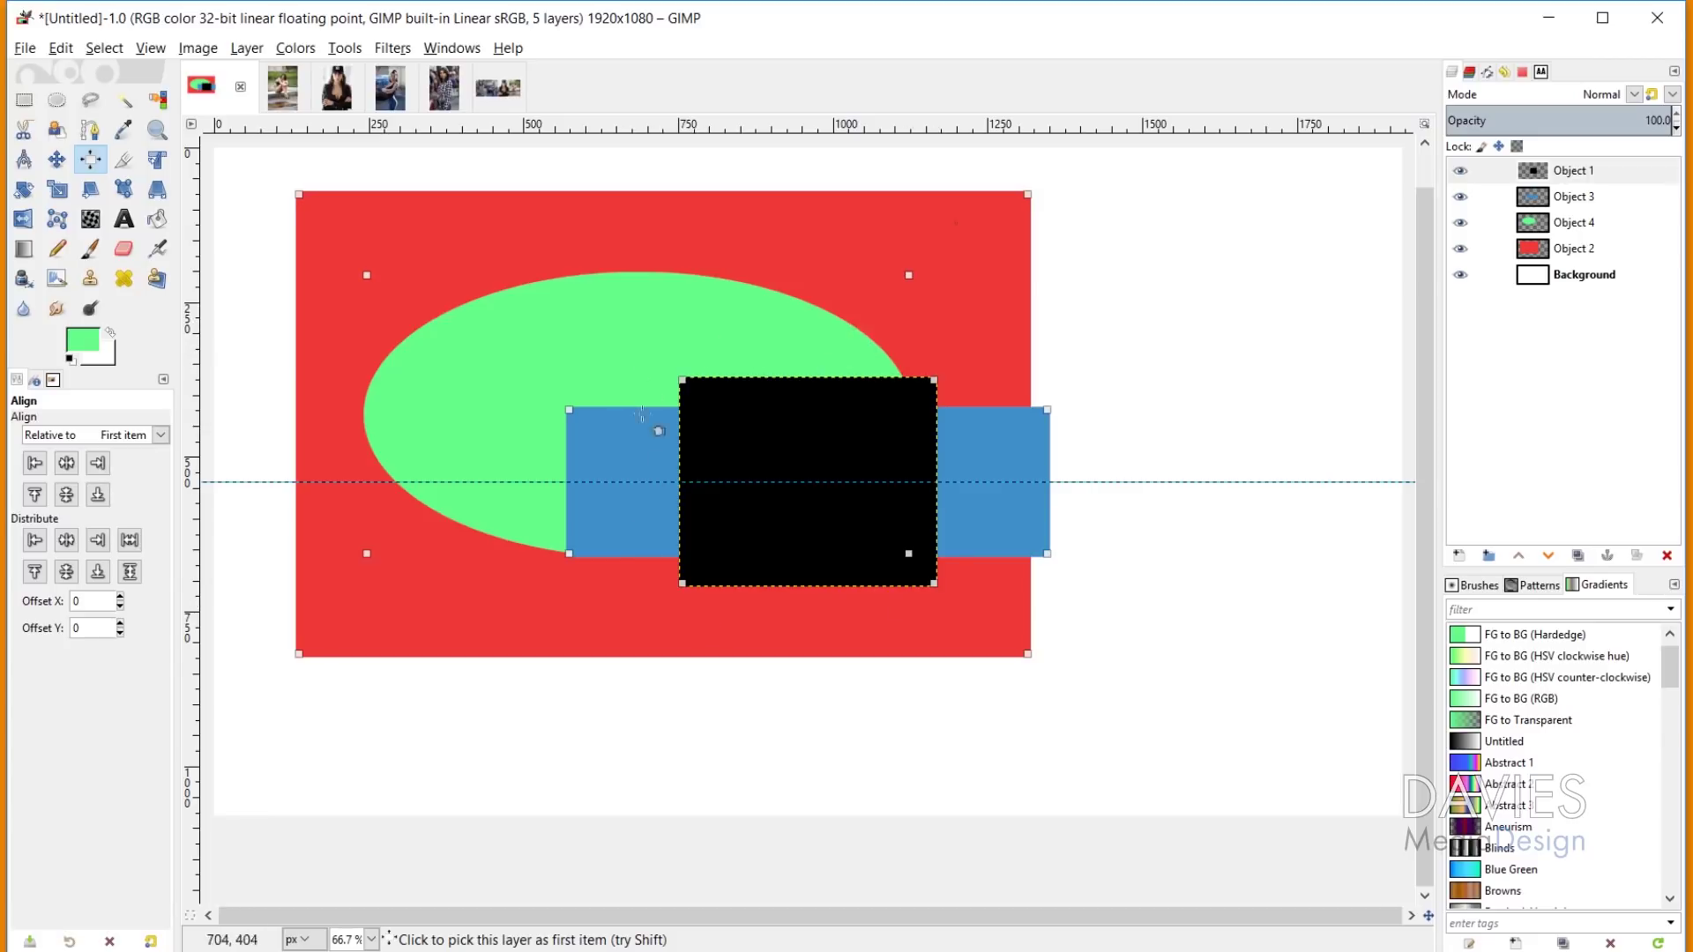
click(66, 463)
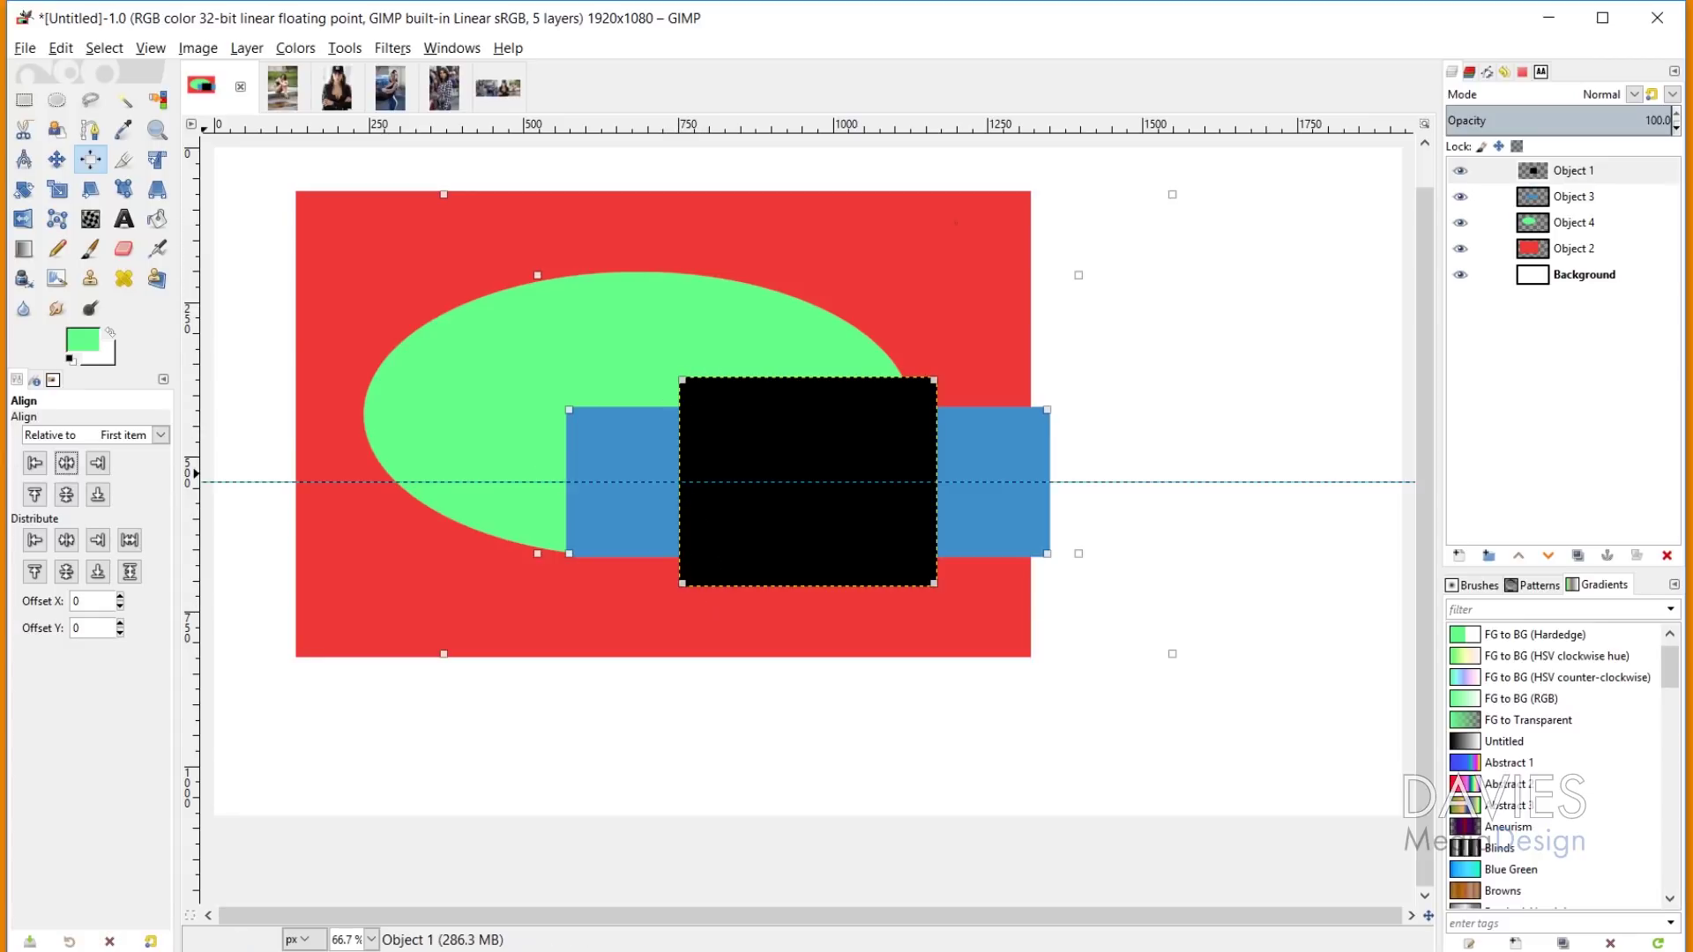
Step: Align the picked shapes to the black rectangle's left edge, its horizontal center, and finally its right edge
click(35, 463)
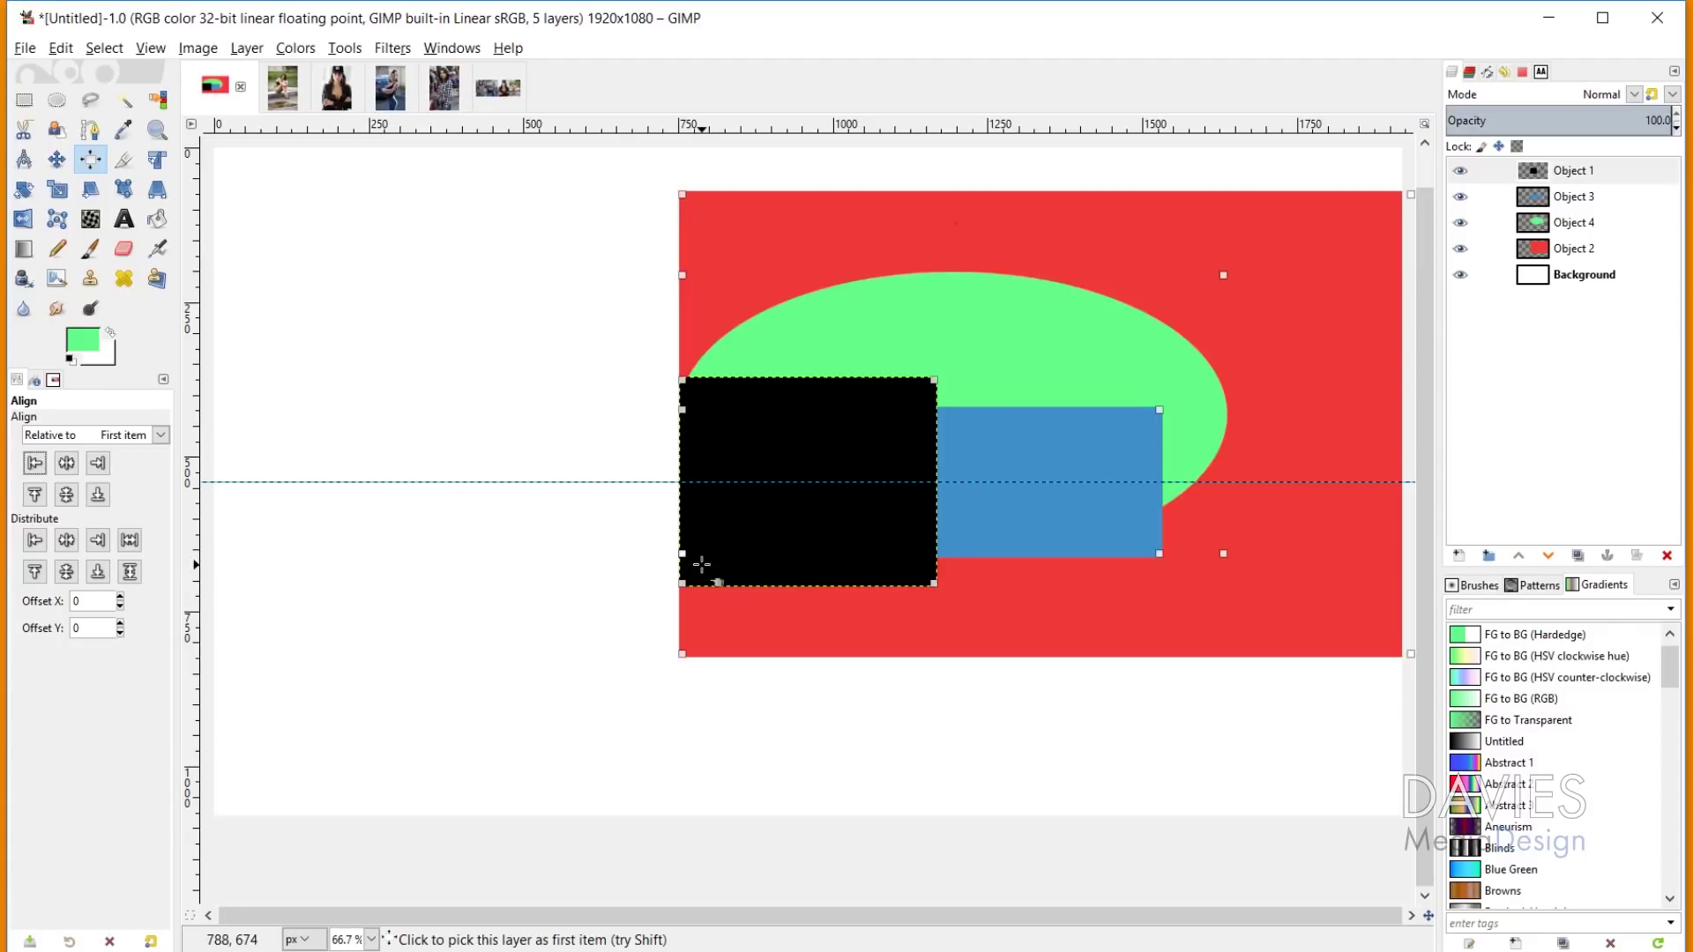
click(67, 464)
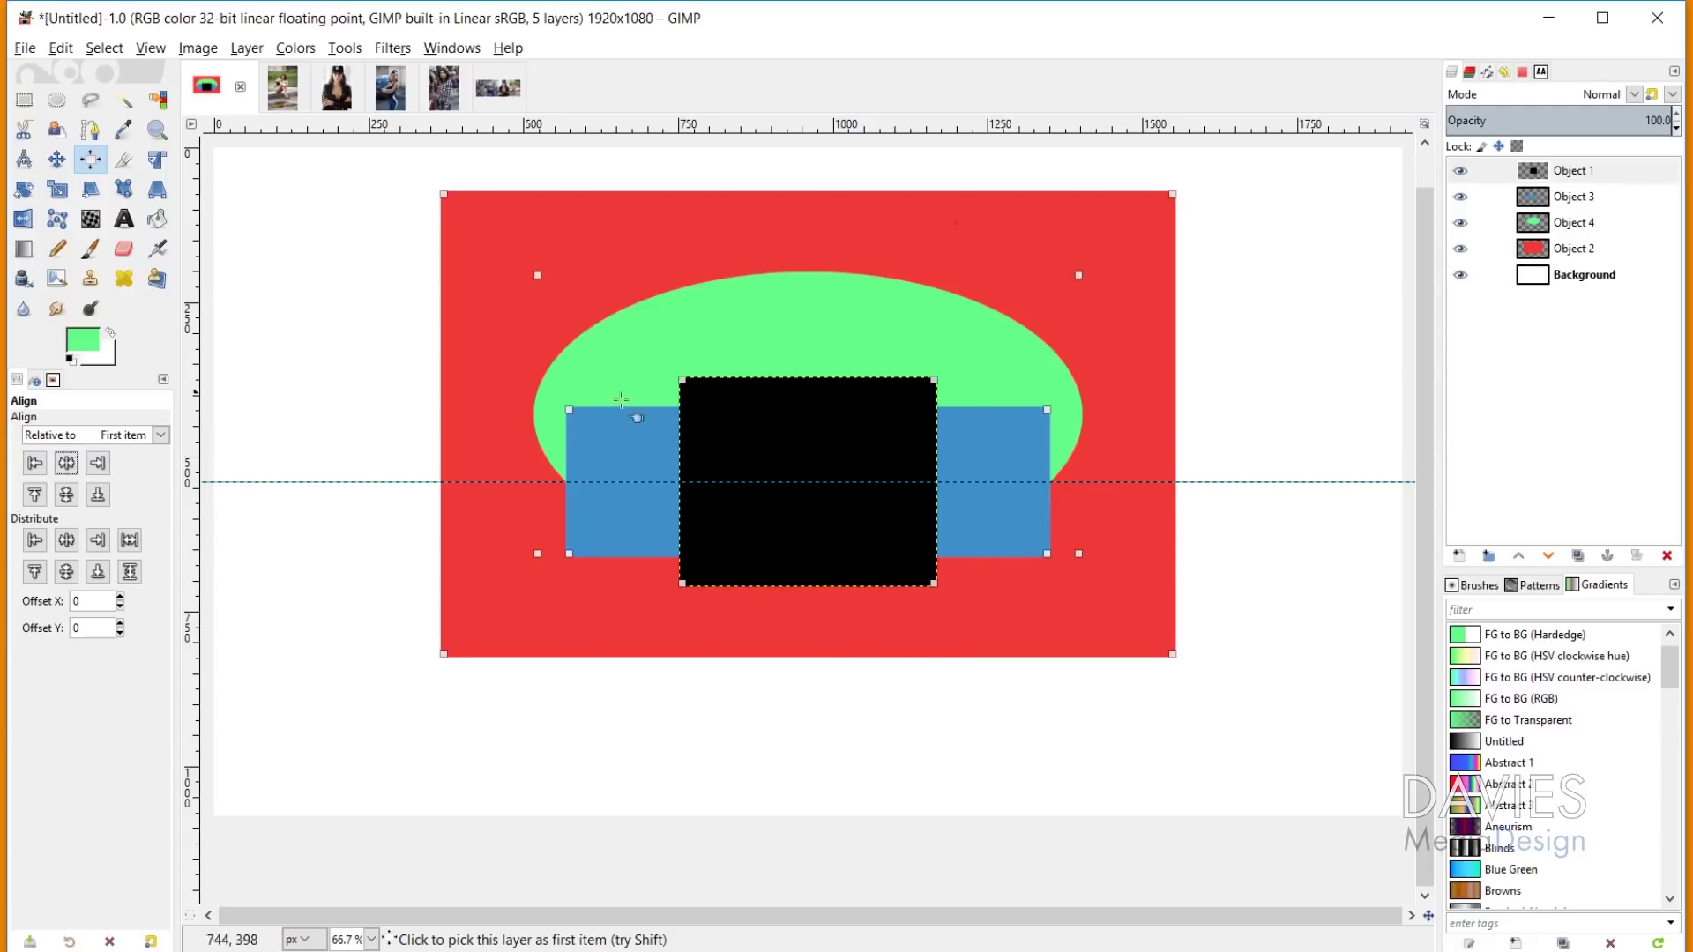
click(98, 463)
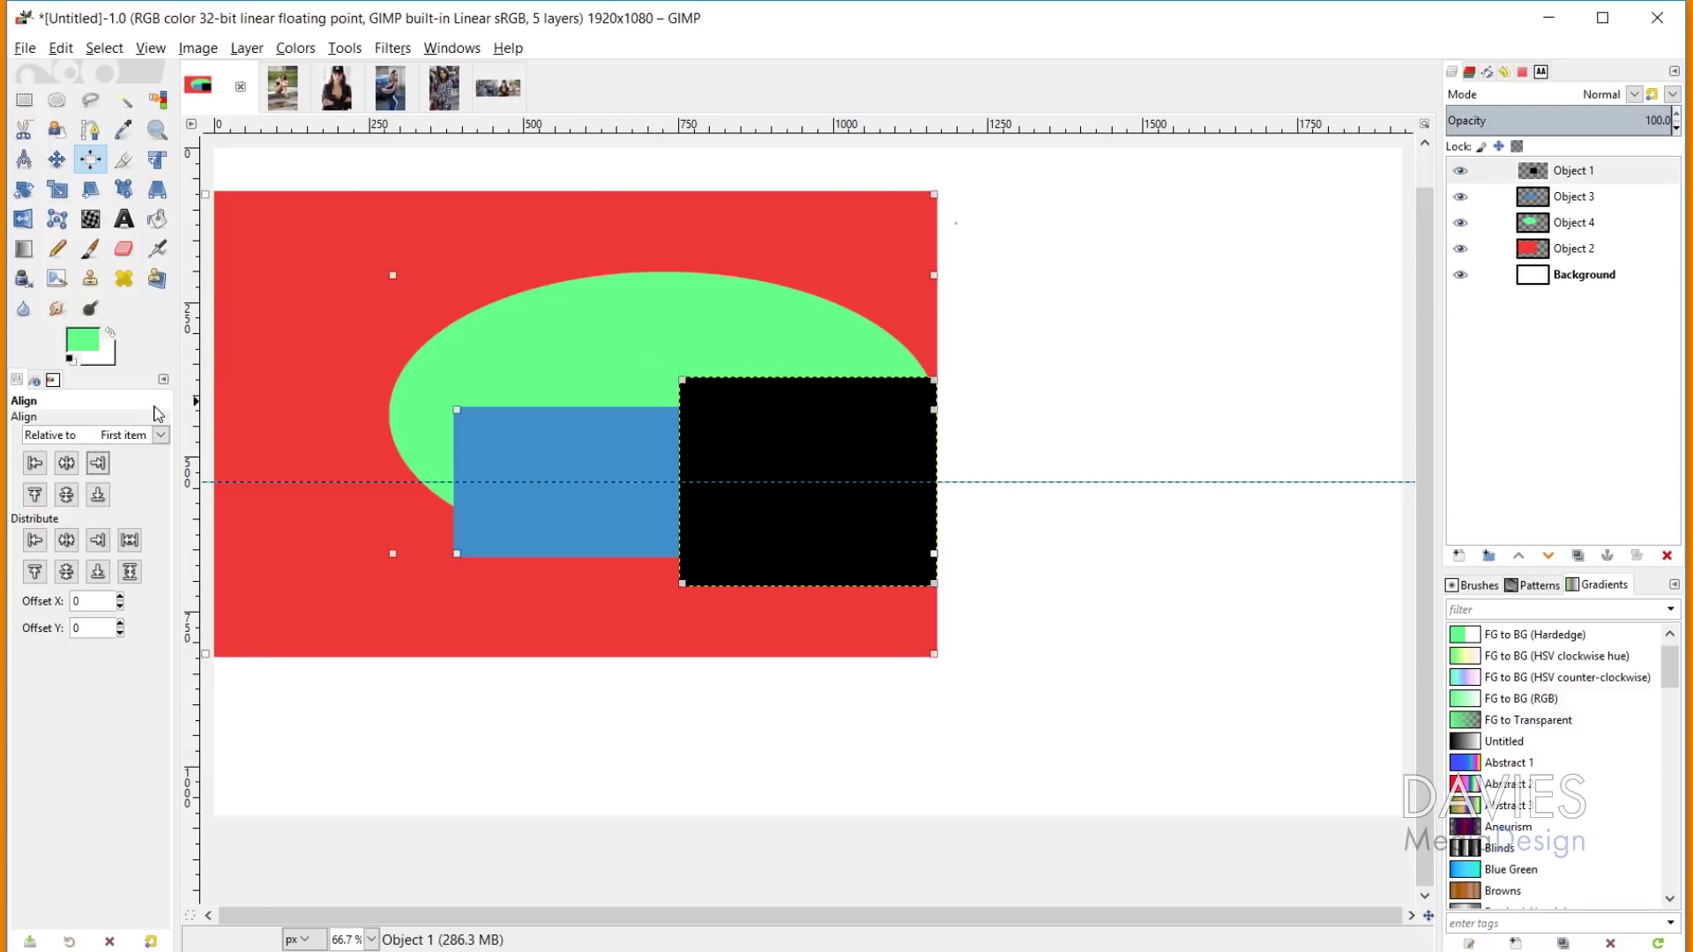
Step: Align the picked shapes to the black rectangle's top edge, its vertical middle, and finally its bottom edge
click(36, 495)
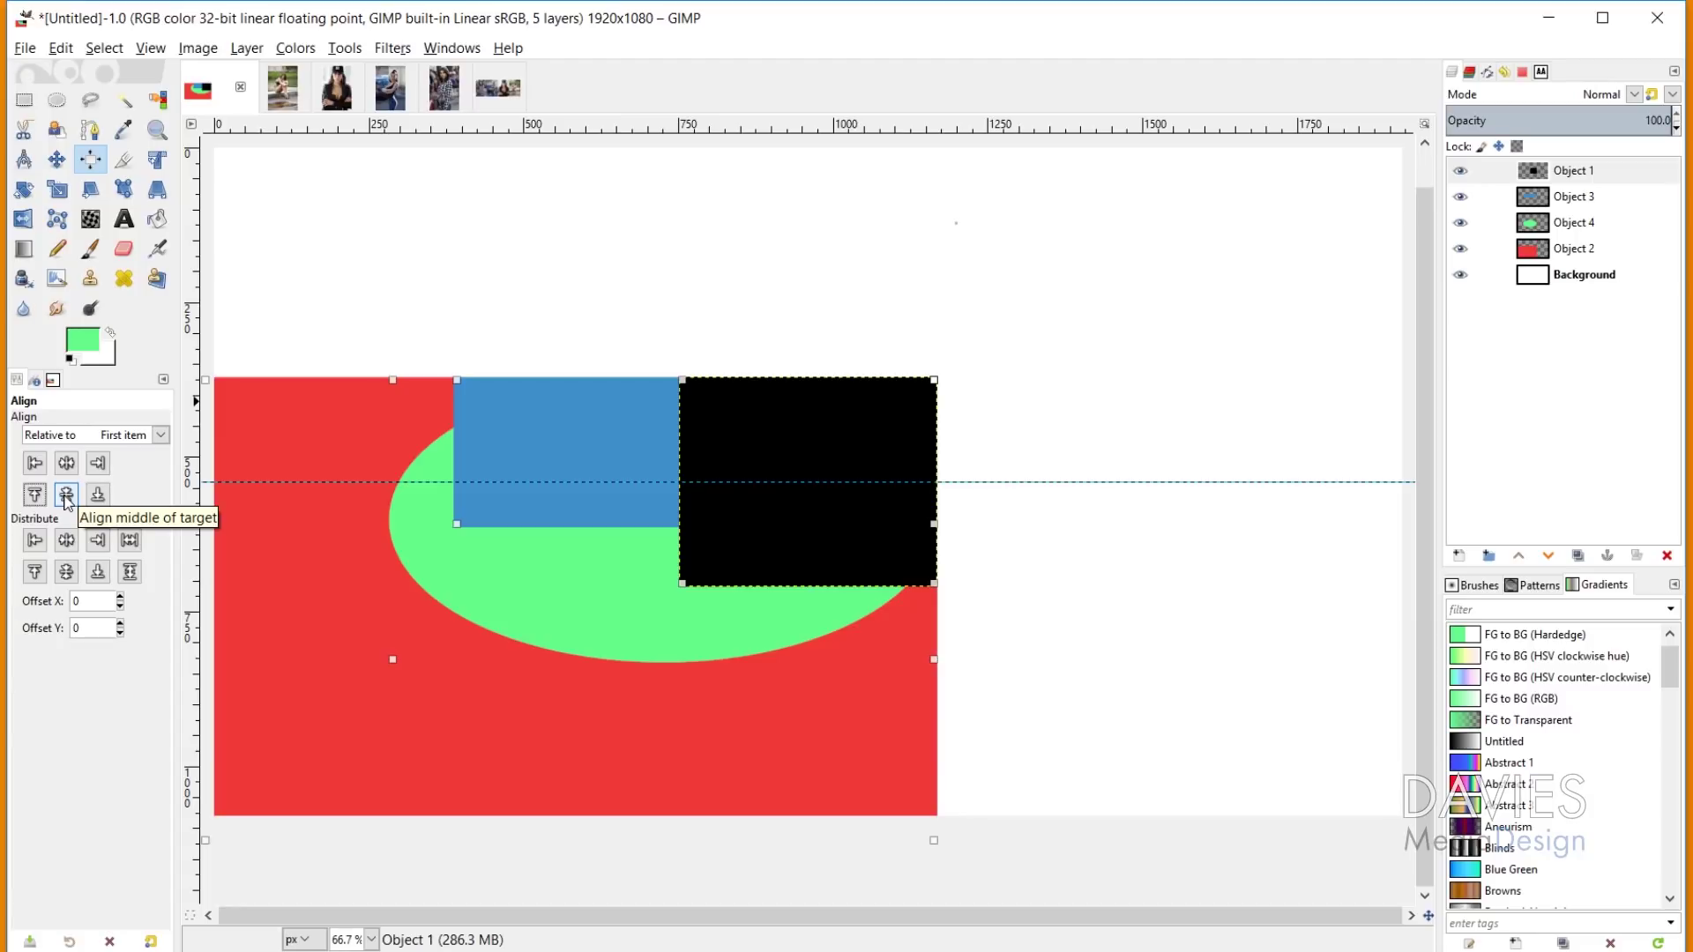
click(66, 494)
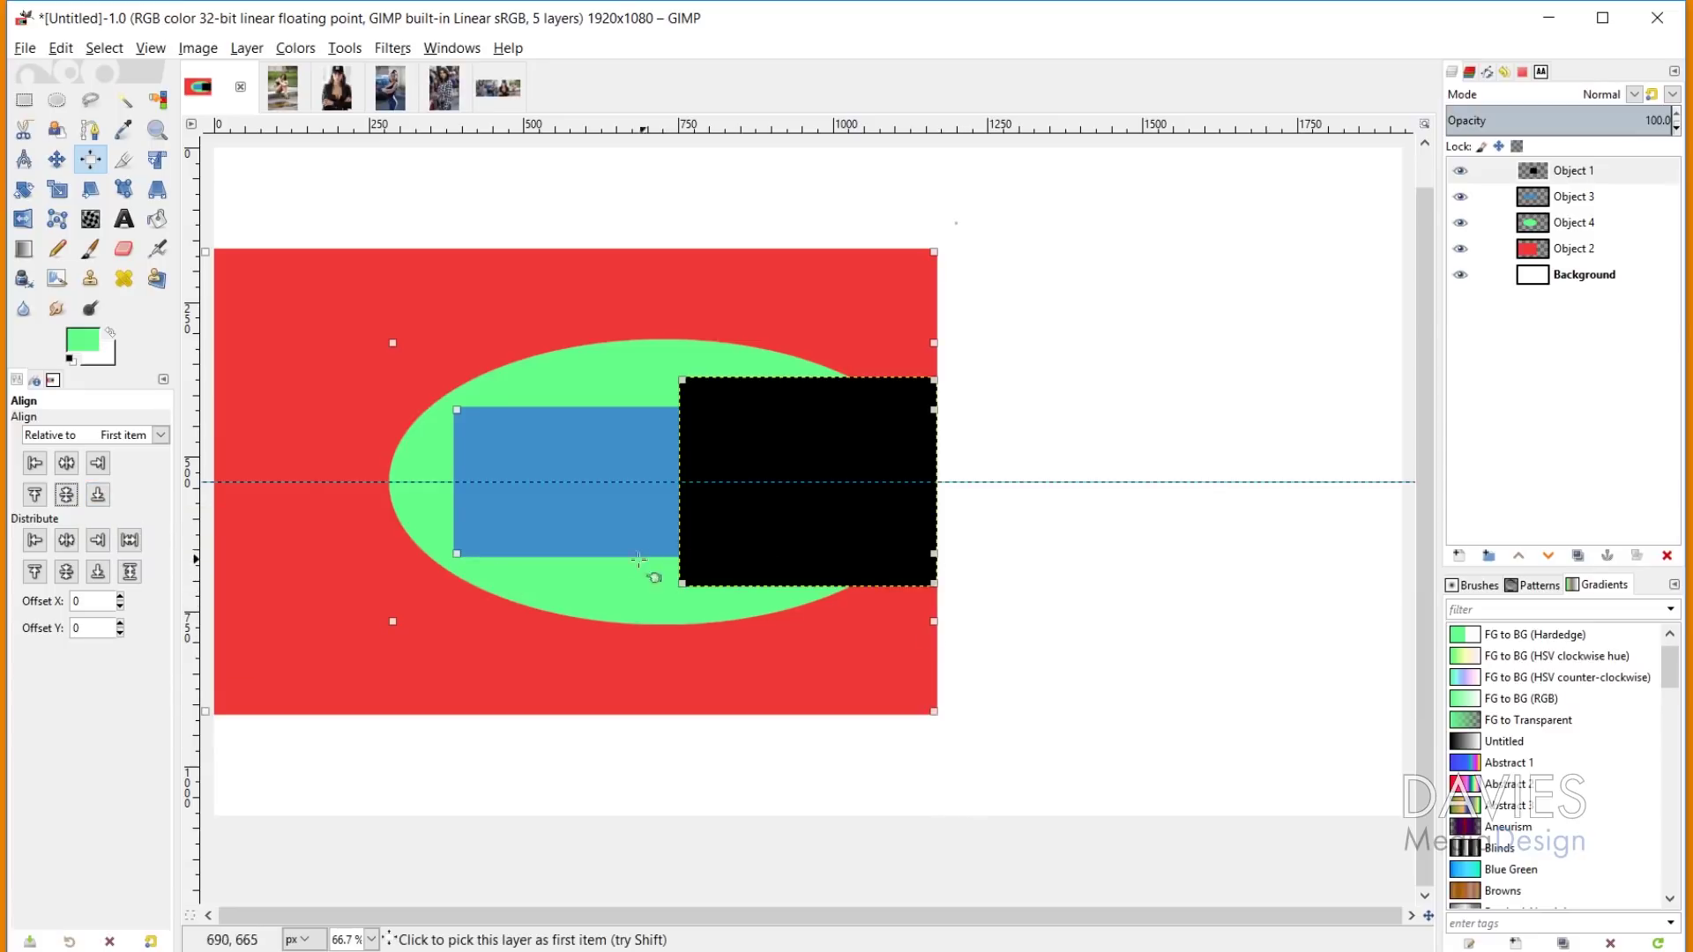
click(104, 499)
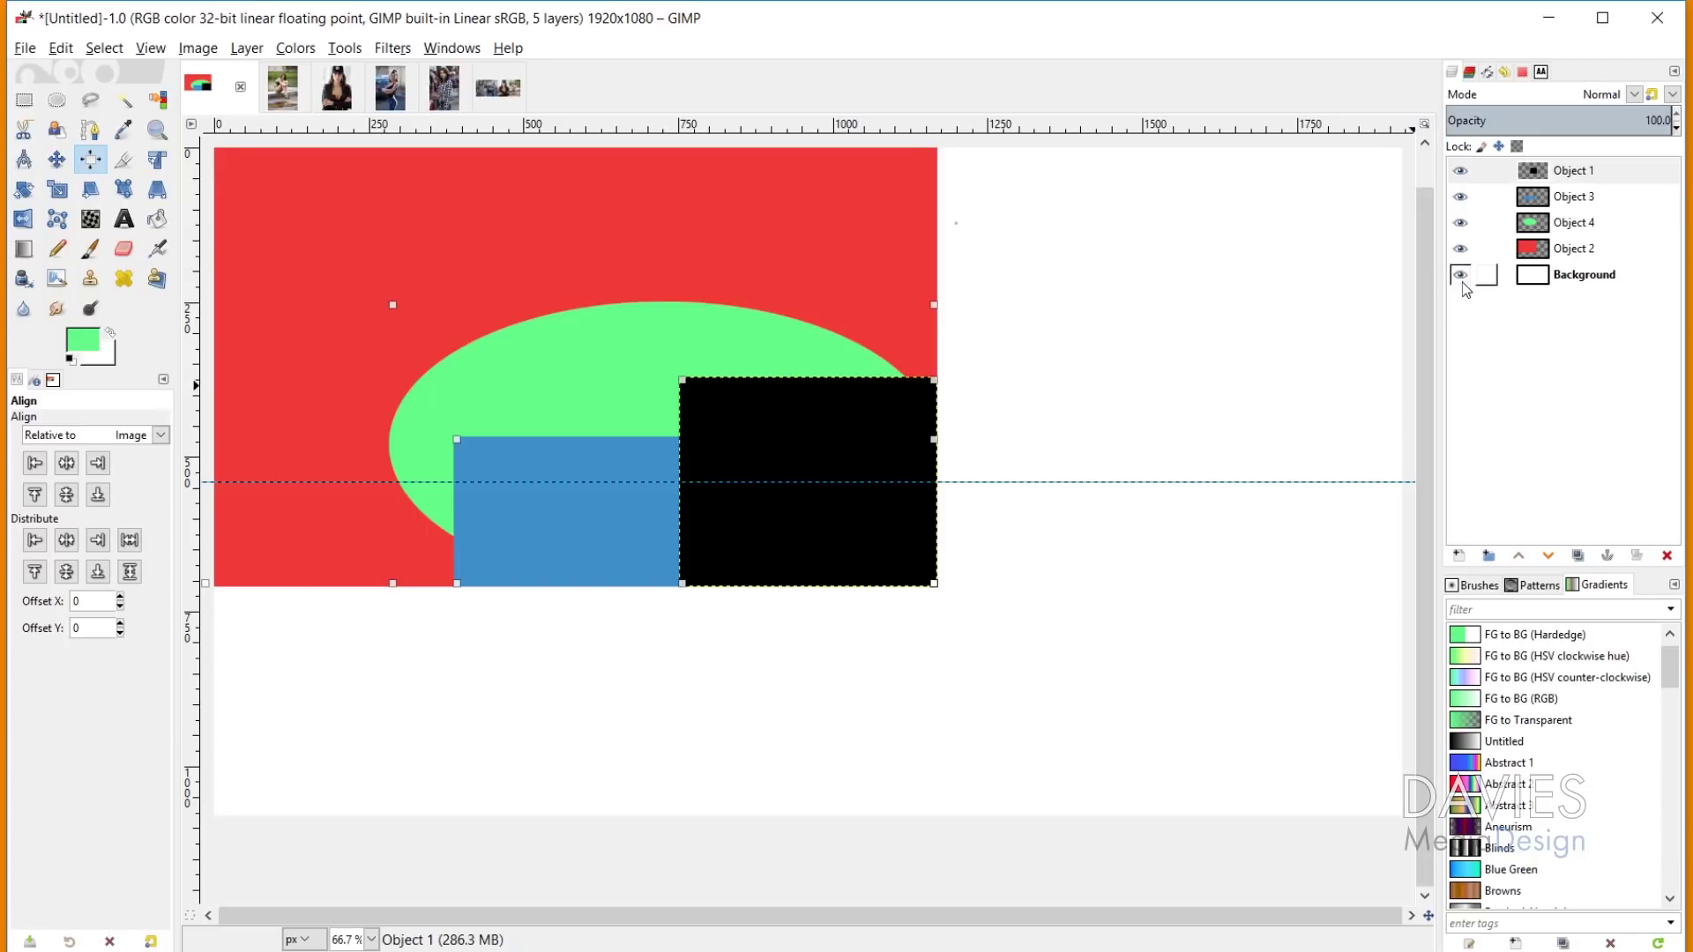
Step: Make Object 1 the active layer and align the picked shapes to the image's left edge, horizontal center, and finally its right edge
click(1499, 171)
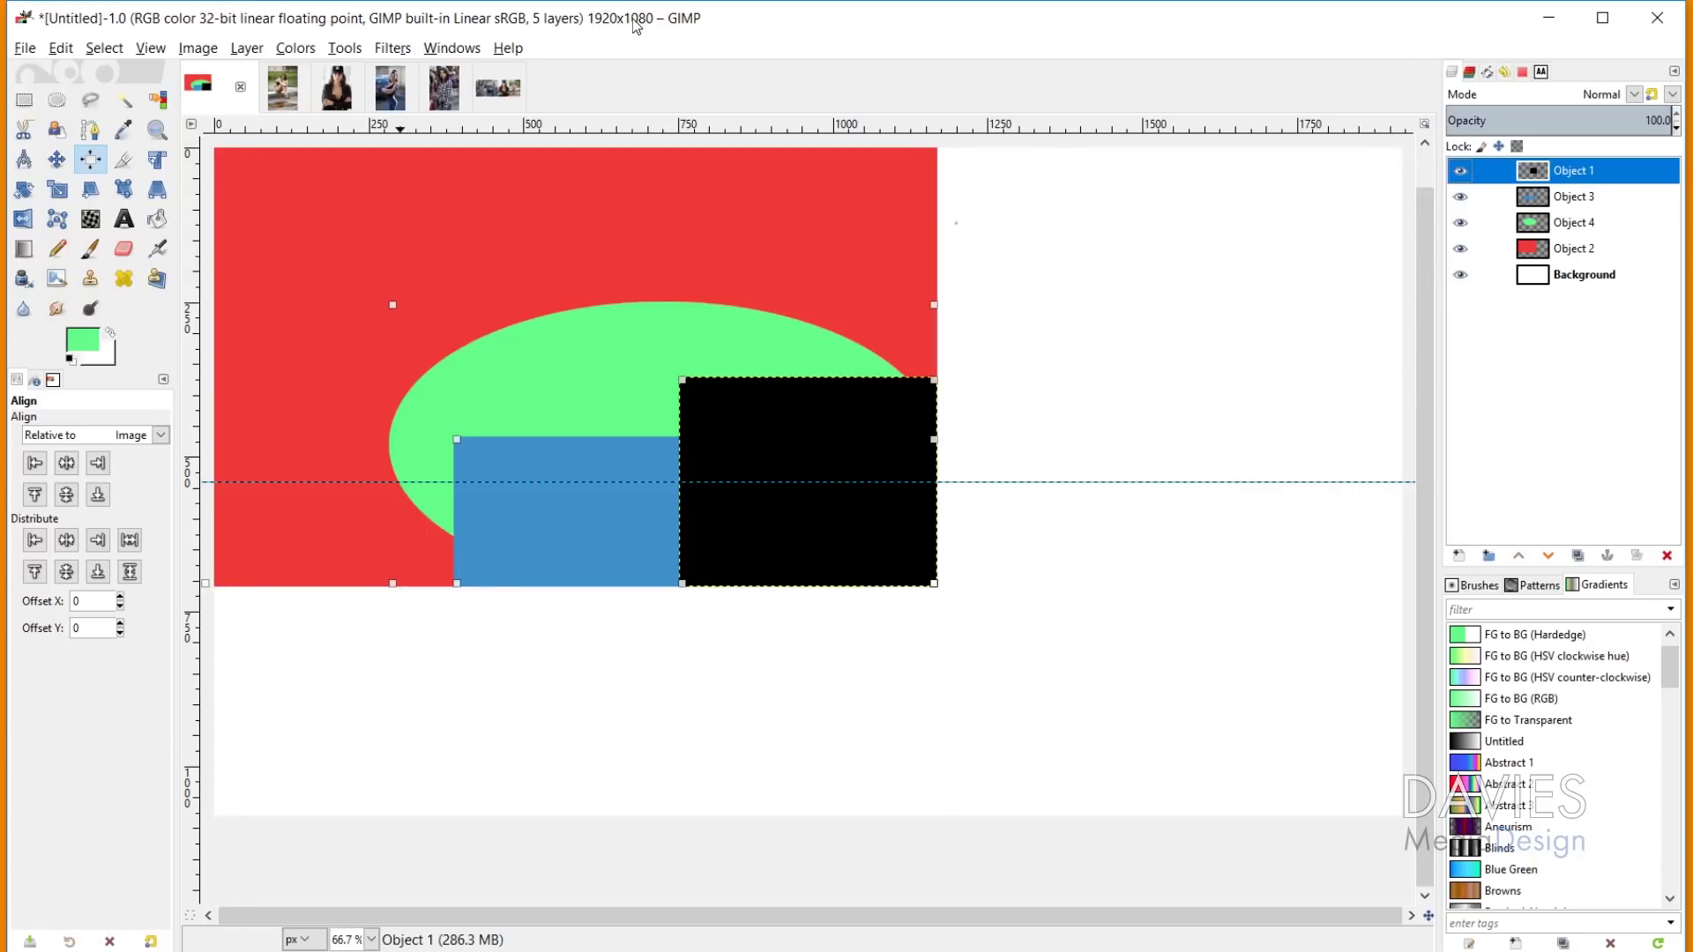
click(35, 465)
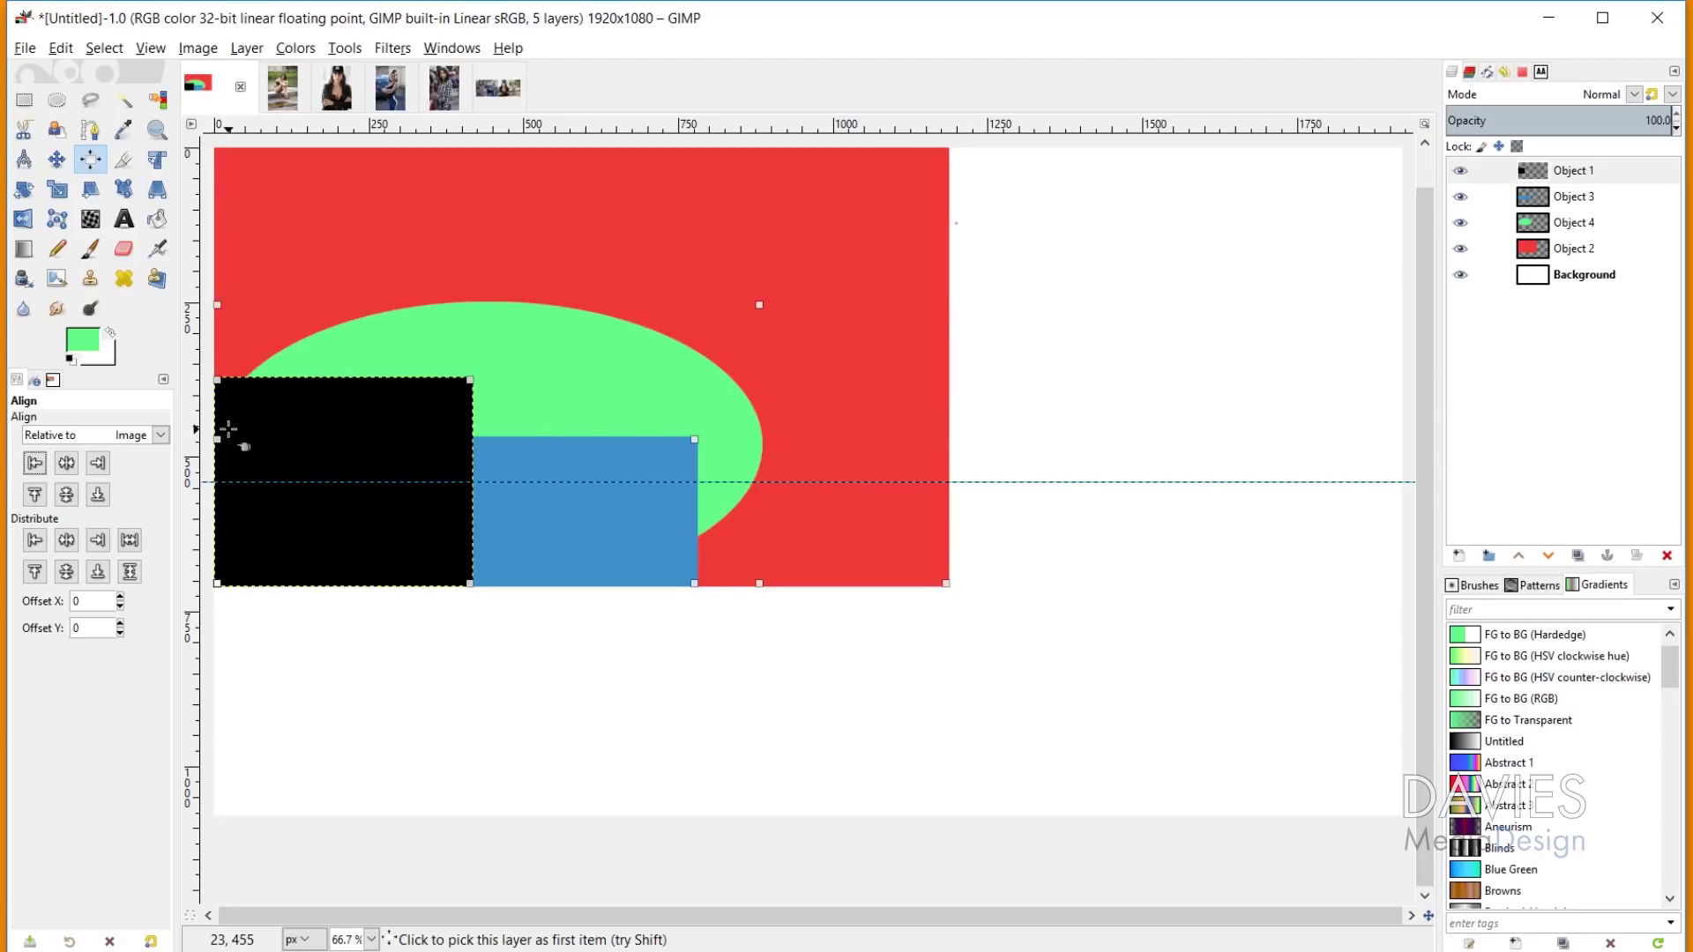
click(66, 464)
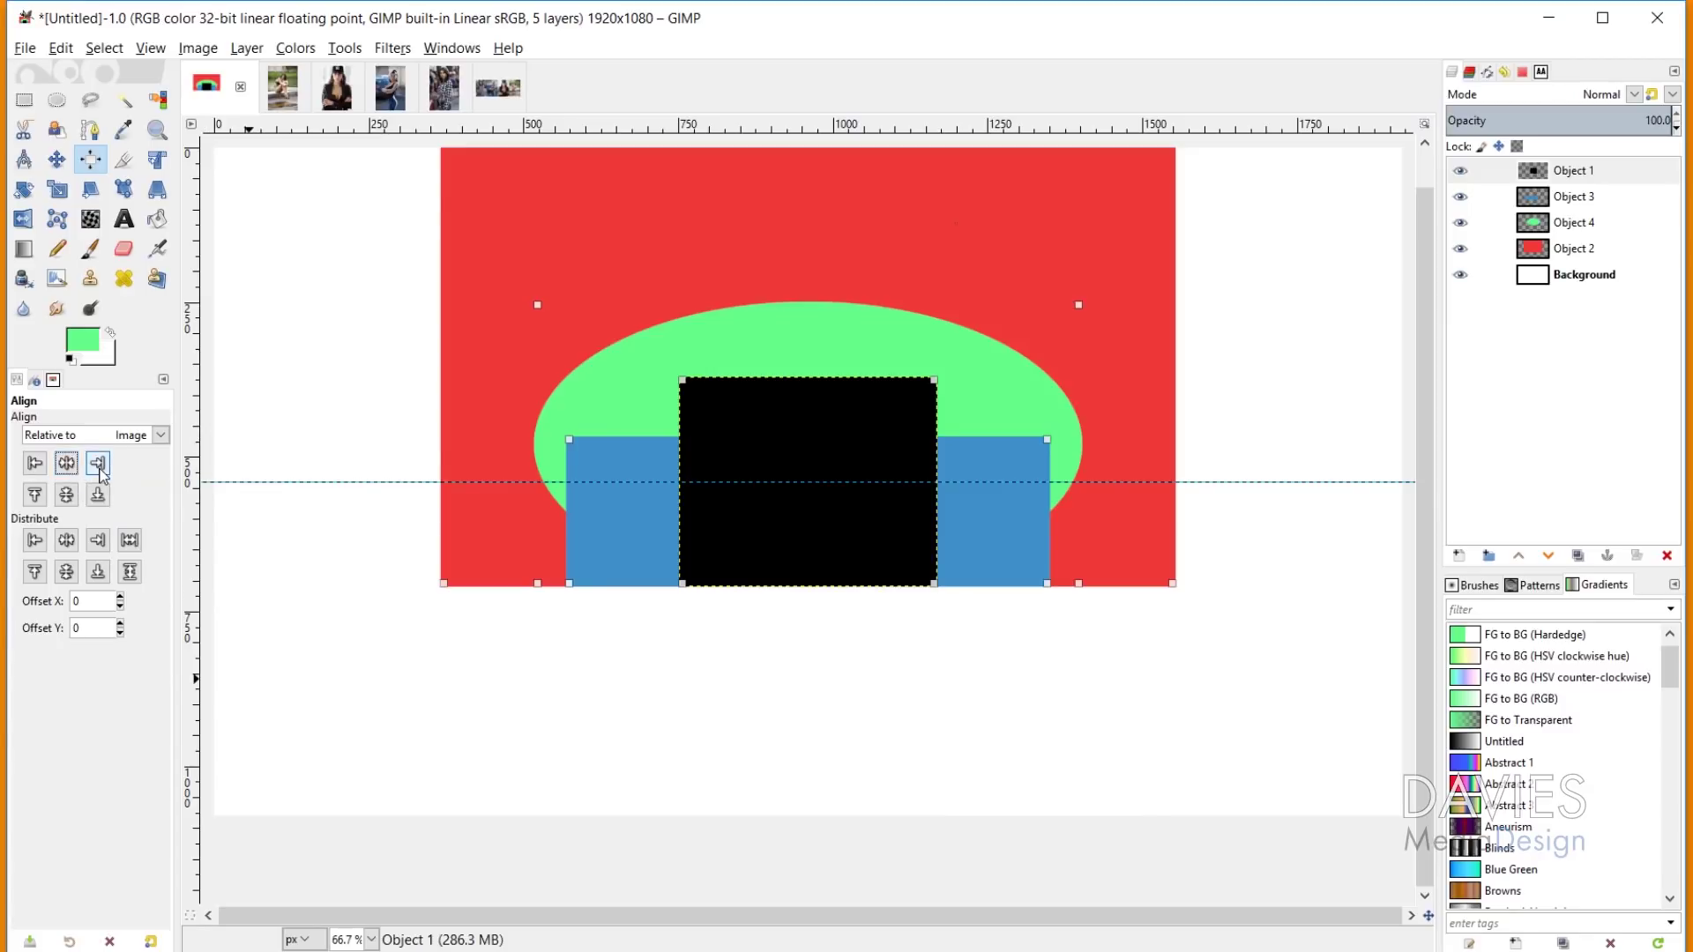
click(98, 464)
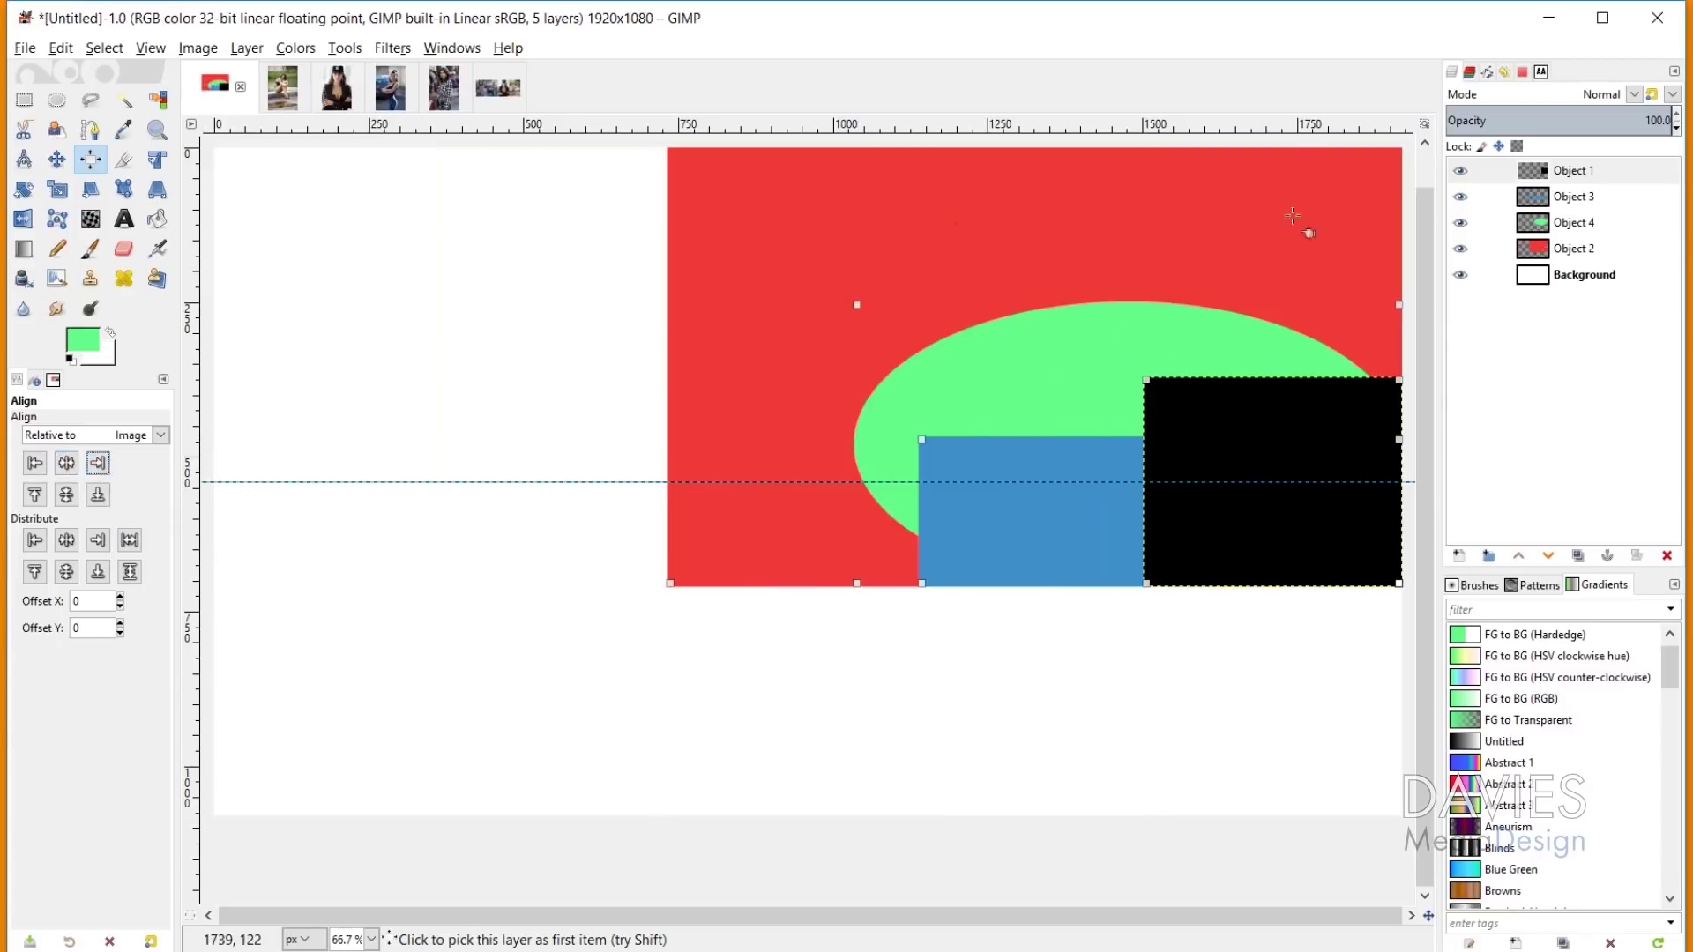
Step: Align the picked shapes to the image's top edge, its vertical middle, and finally its bottom edge
click(35, 496)
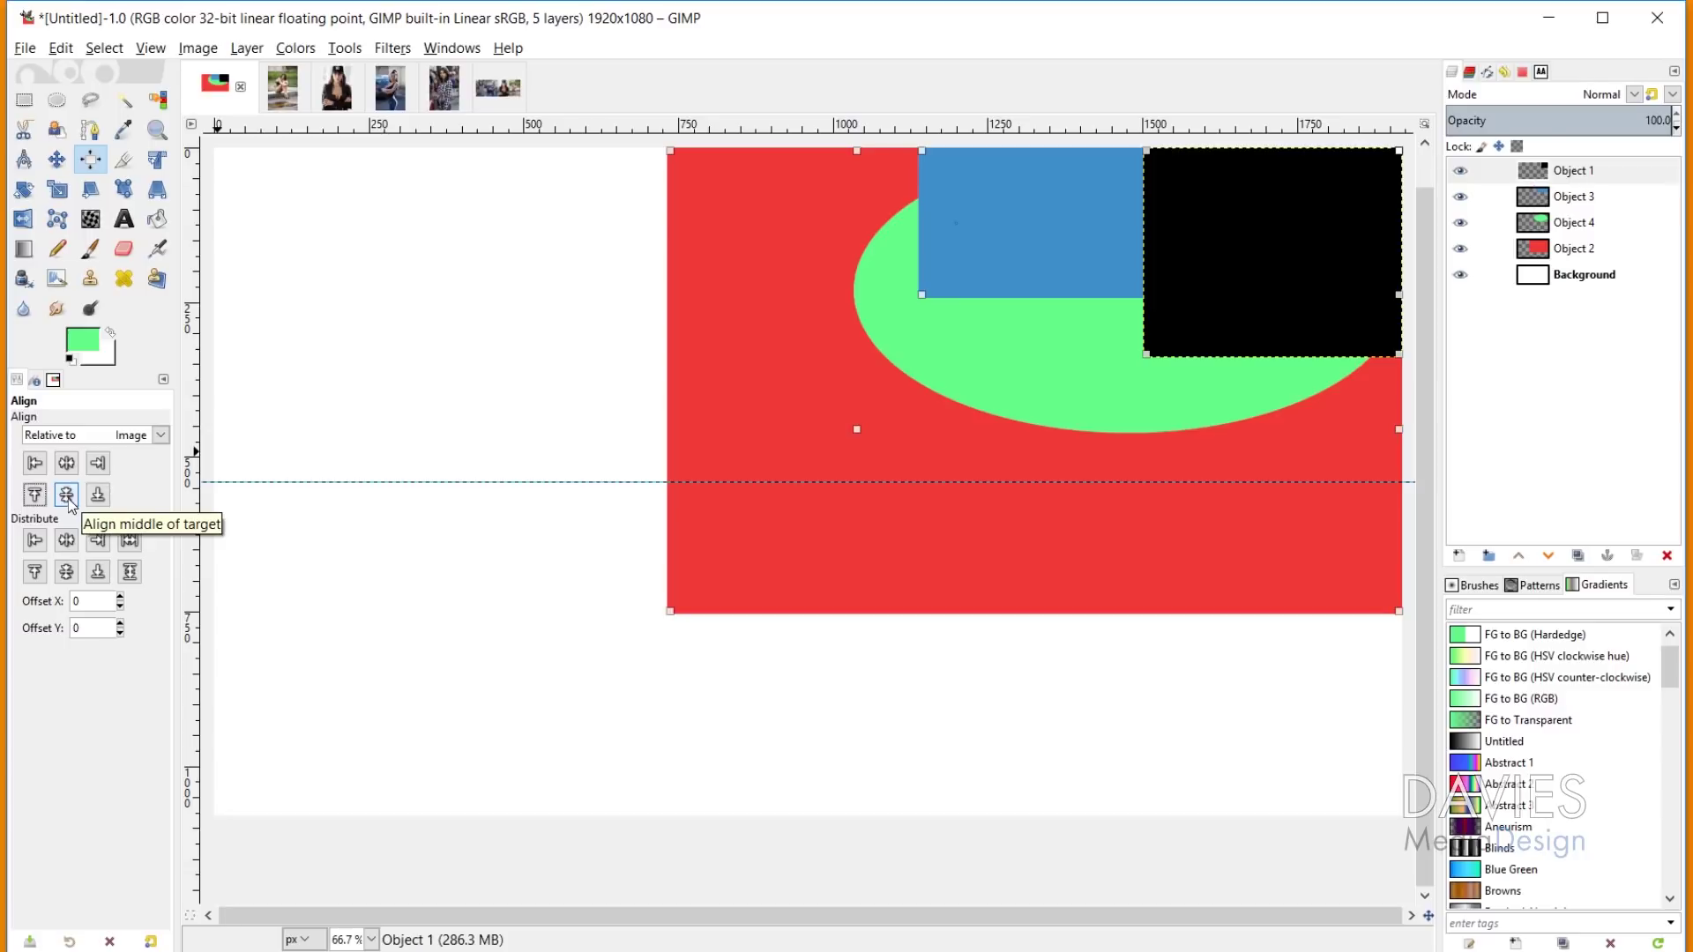
click(67, 495)
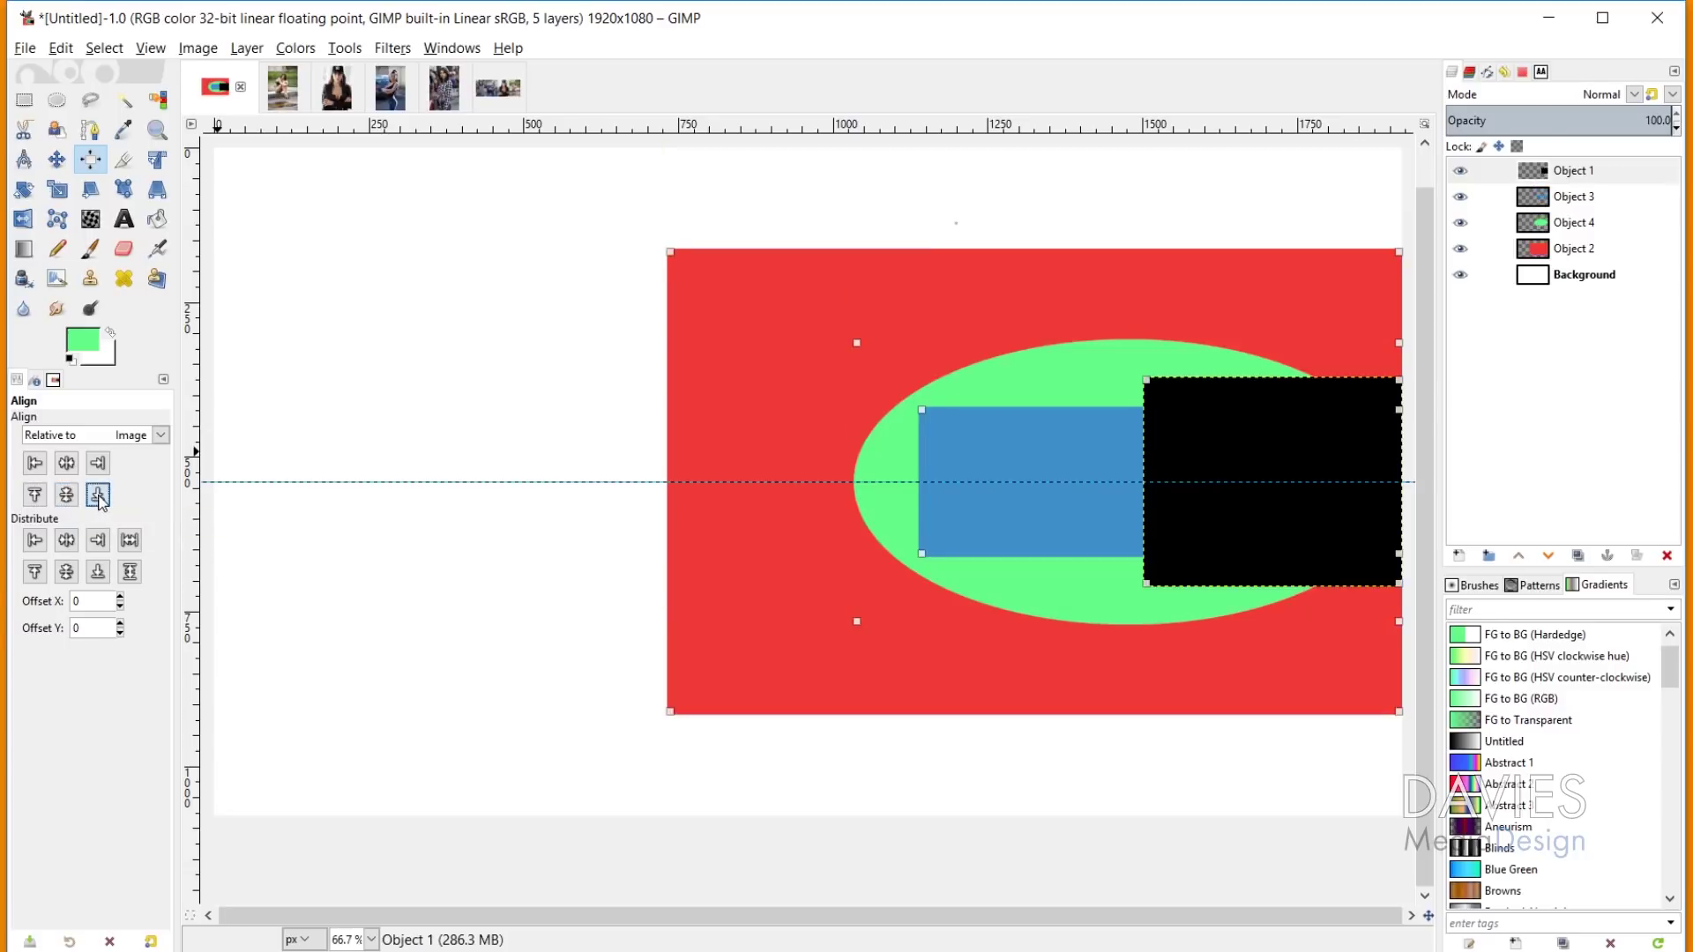
click(98, 496)
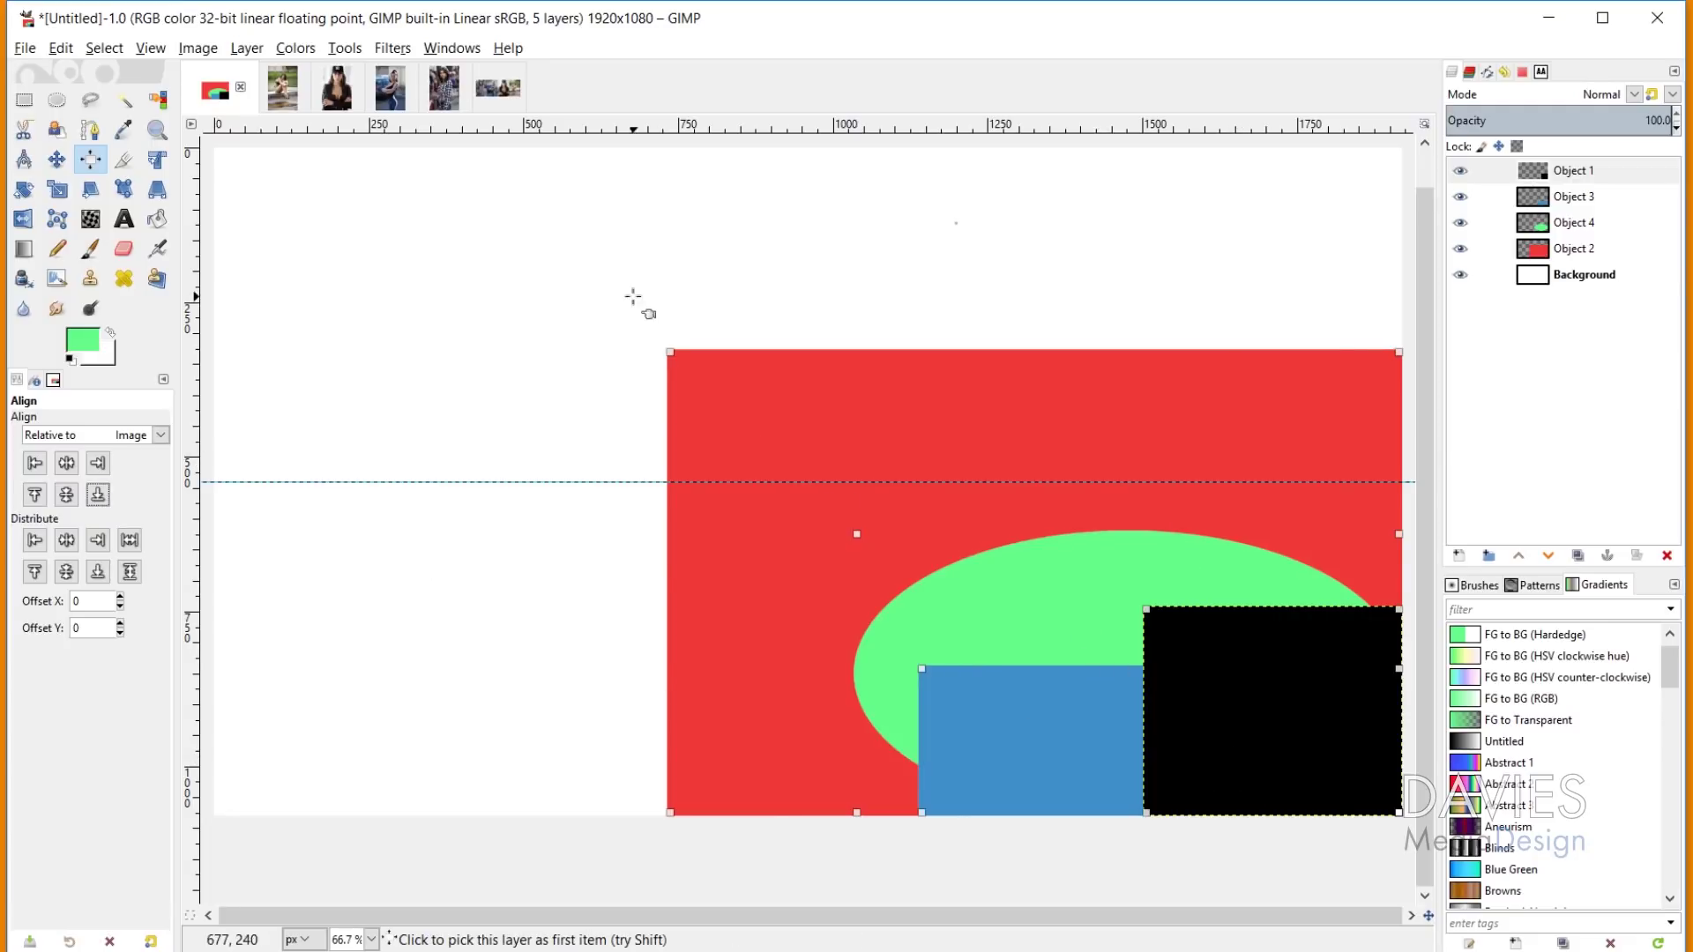
Step: Pick only the black rectangle and cycle it through the image's left, top, horizontal center, vertical middle, right and bottom alignments
click(1248, 666)
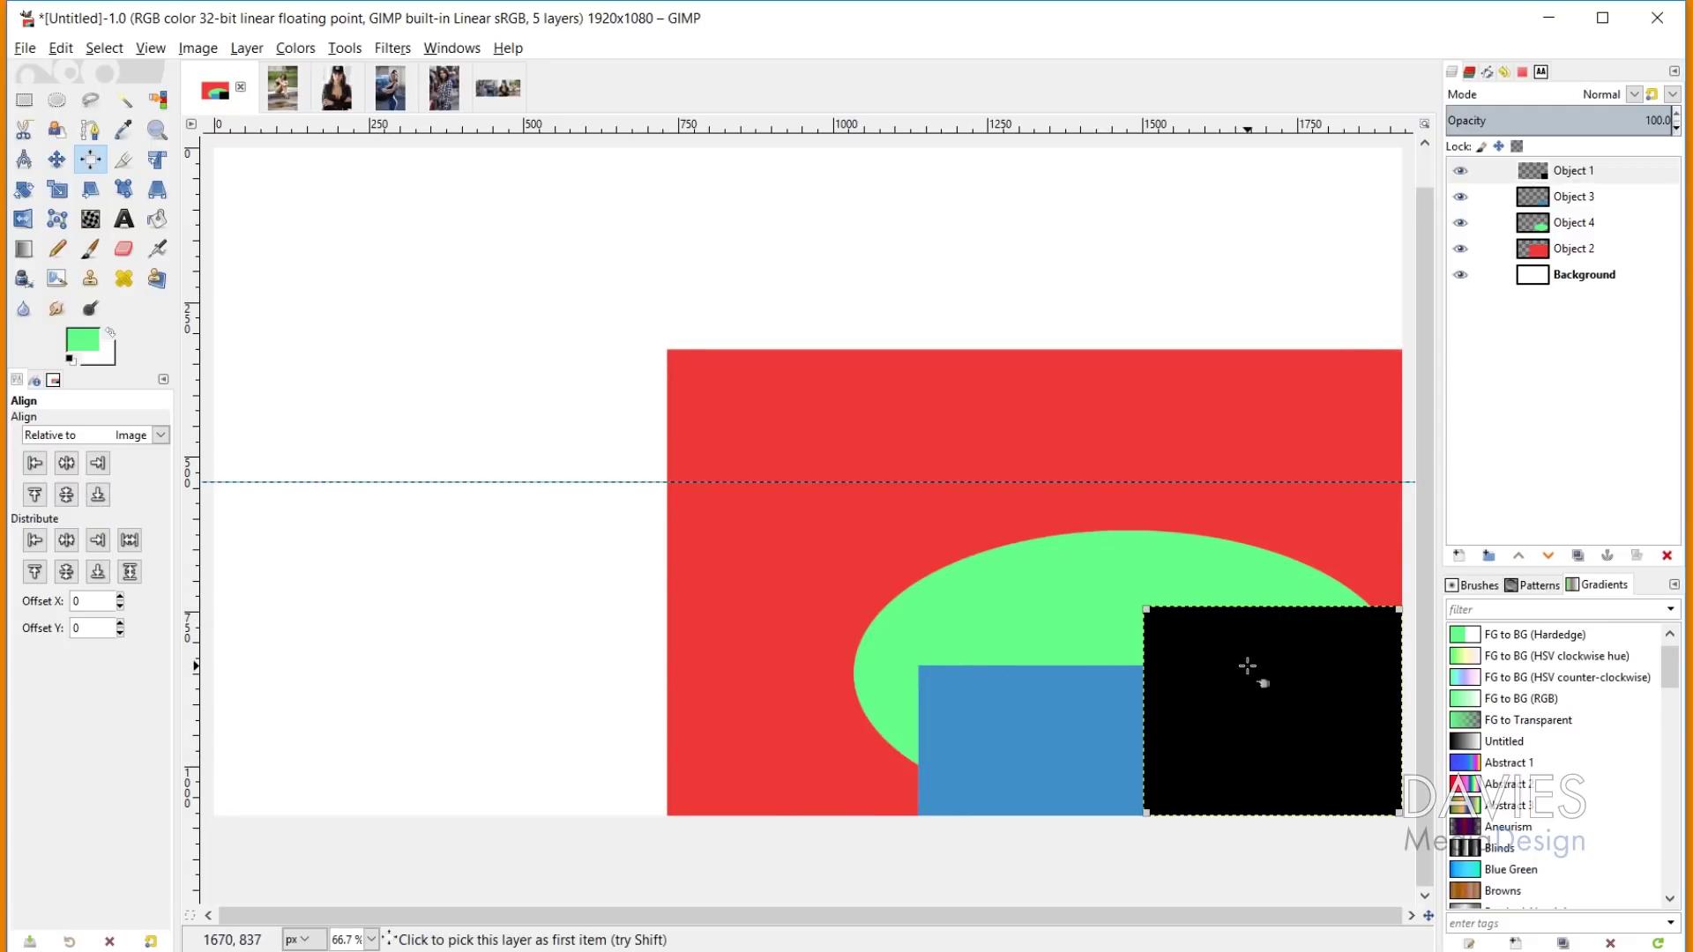
click(35, 468)
click(35, 494)
click(66, 463)
click(66, 495)
click(98, 463)
click(98, 495)
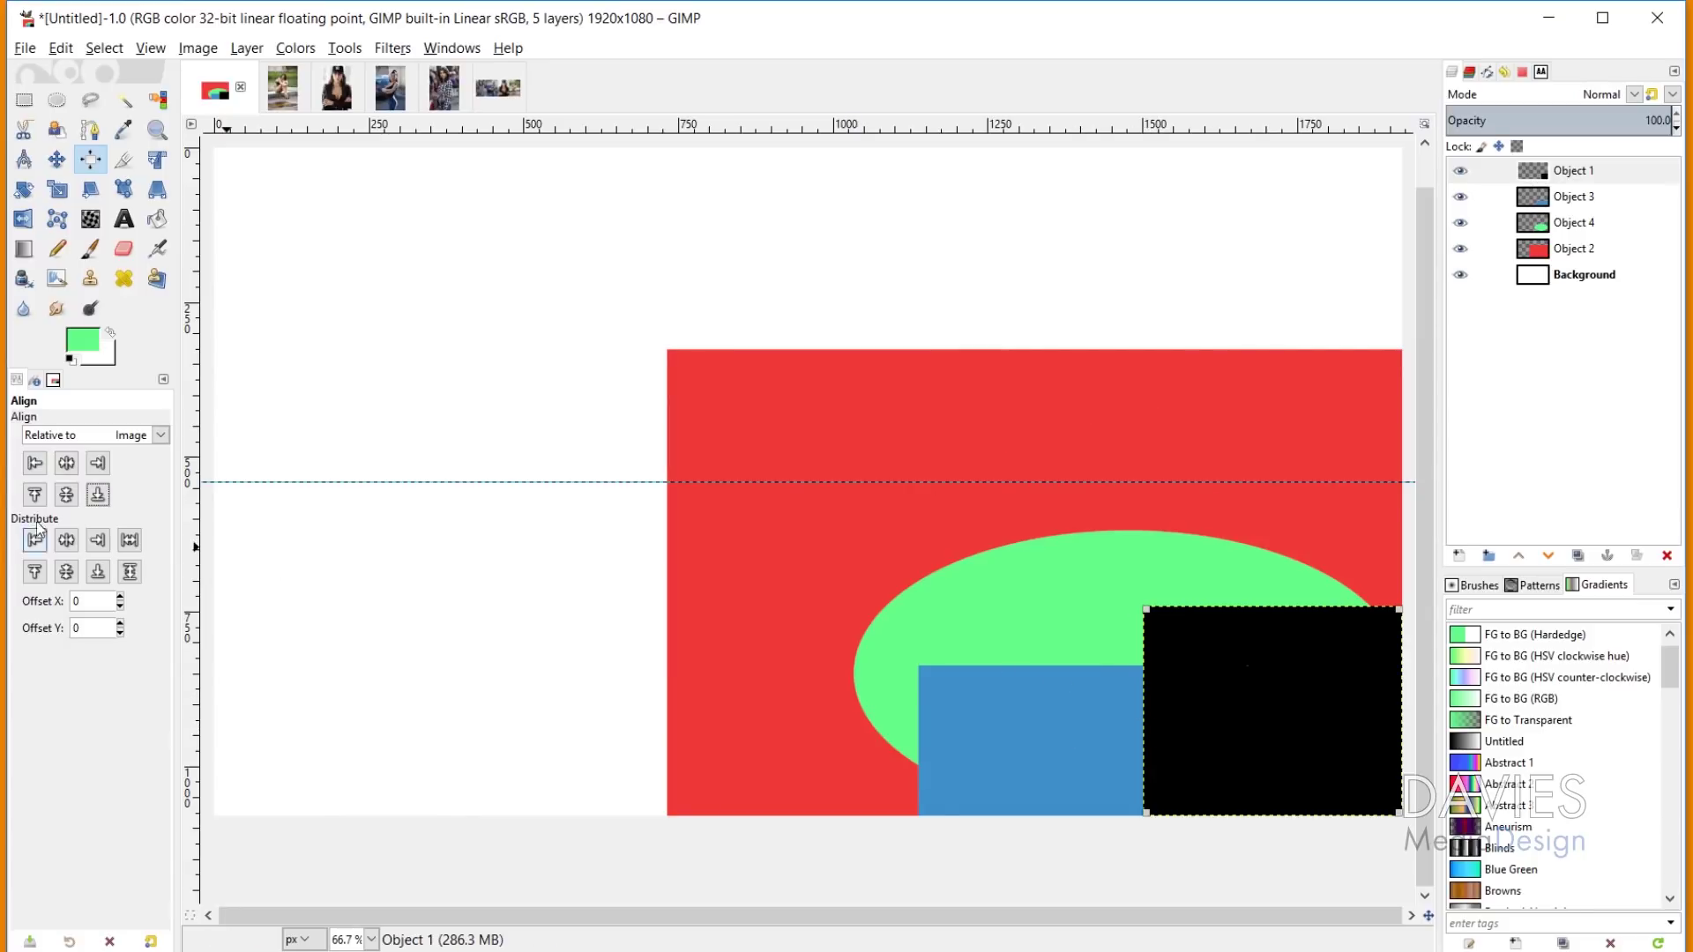
Step: Set alignment relative to Selection and draw an elliptical selection about 606 by 781 px, reaching slightly over the red rectangle's left edge
click(161, 436)
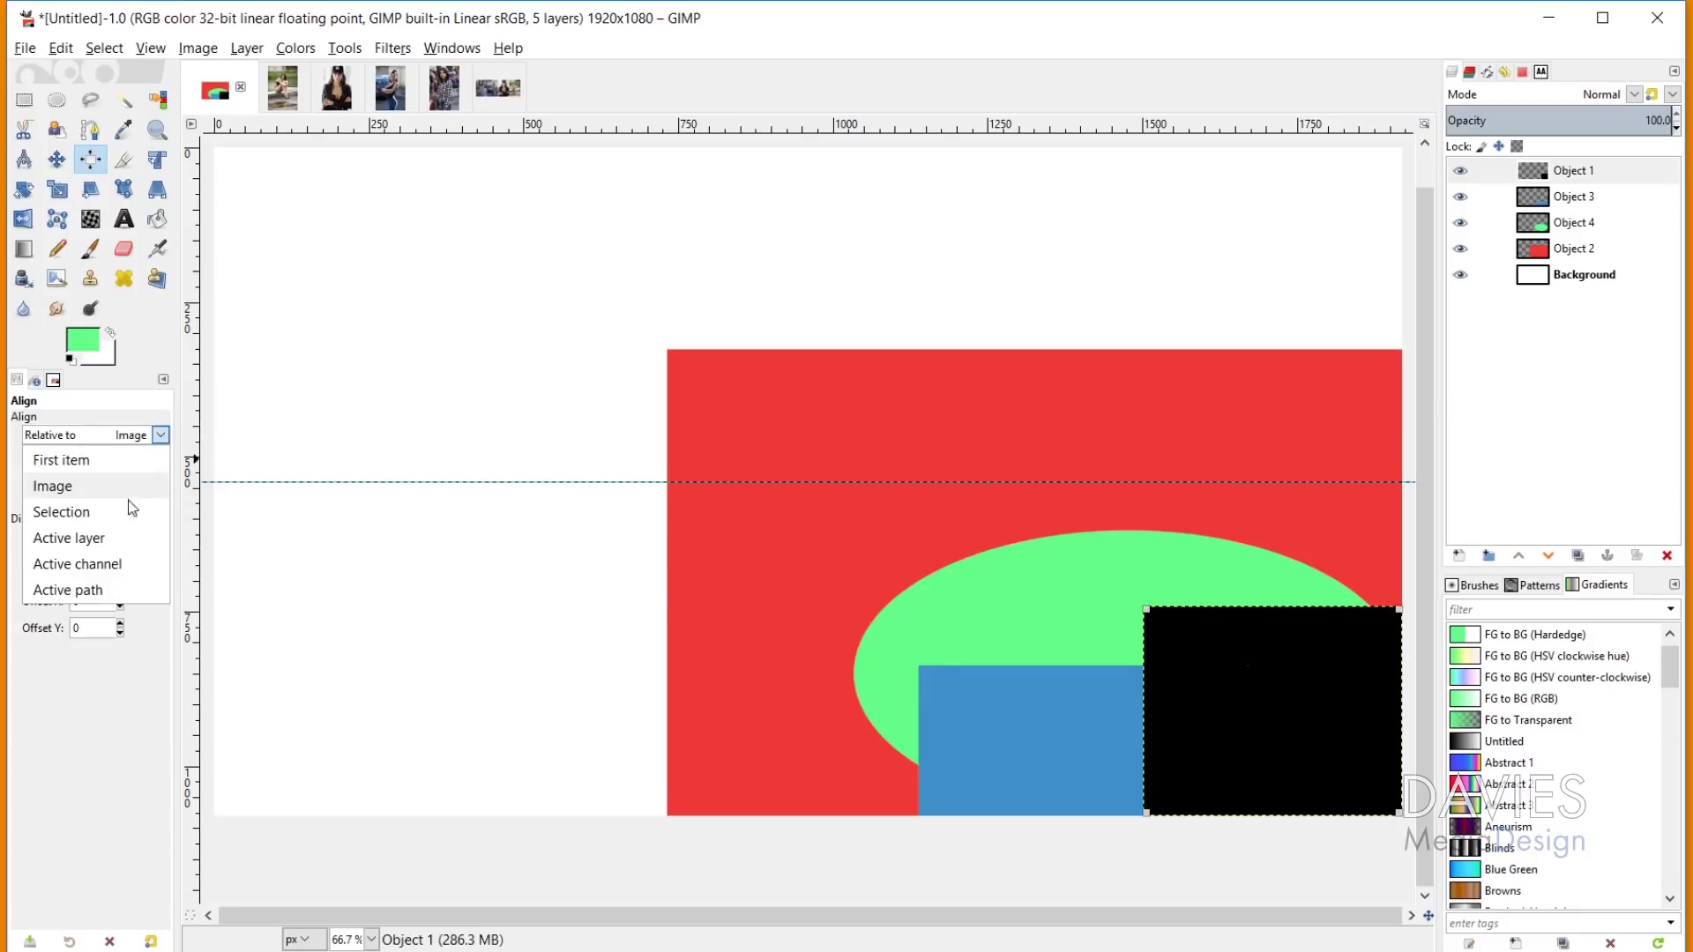
click(119, 513)
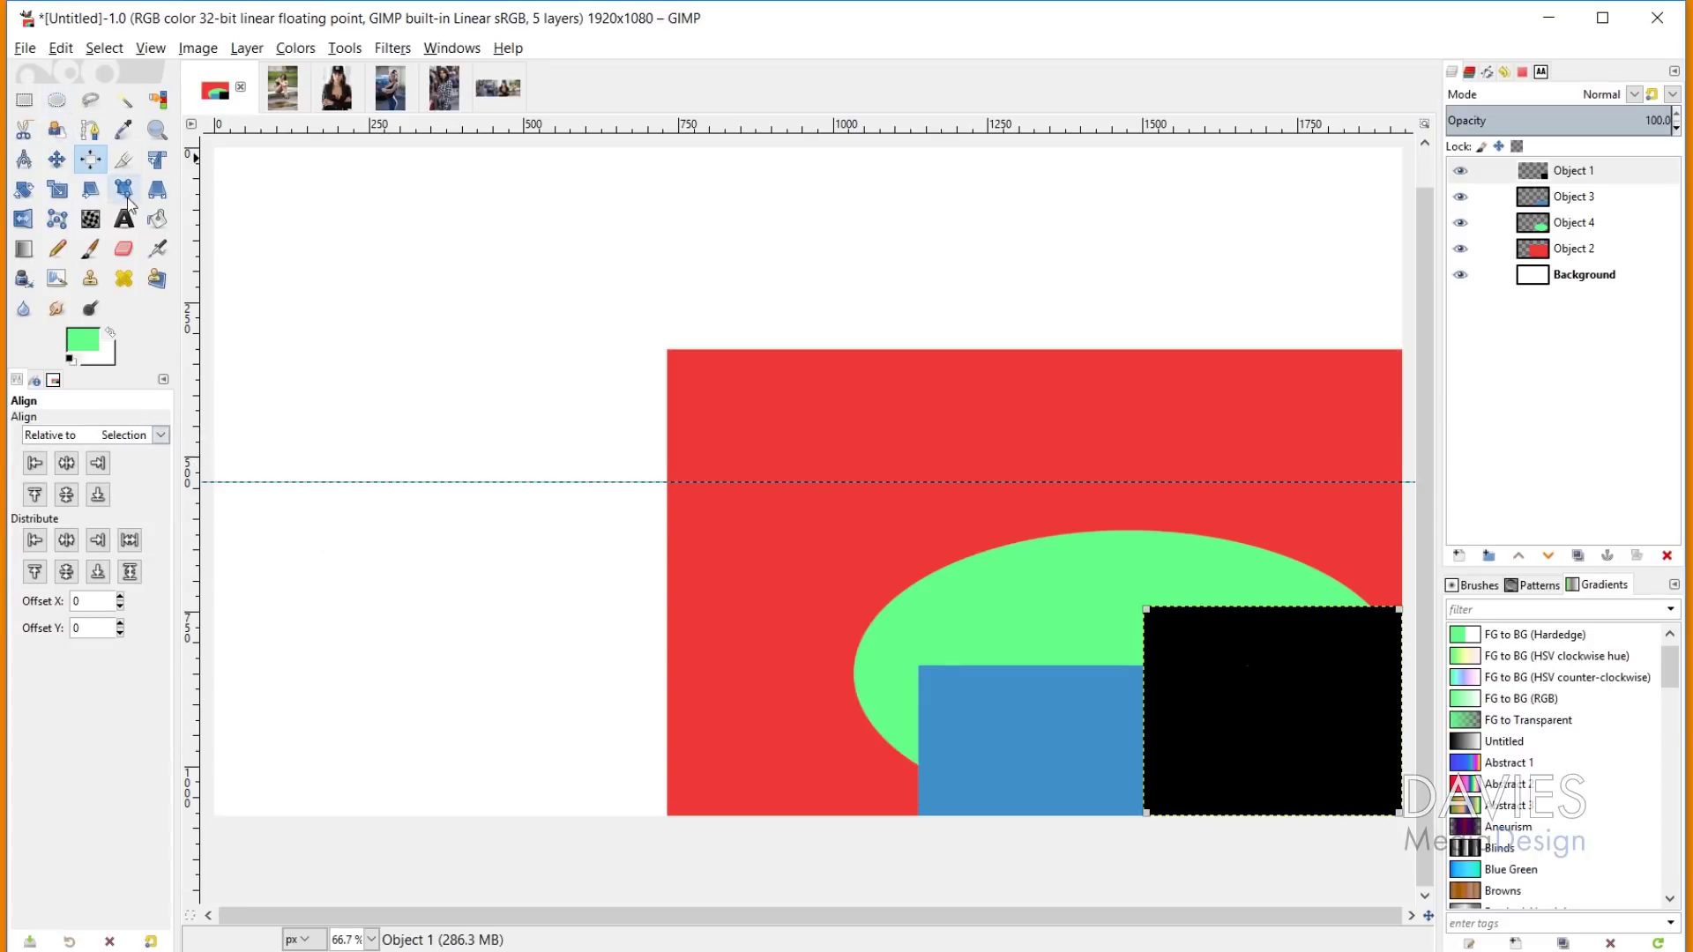
click(56, 102)
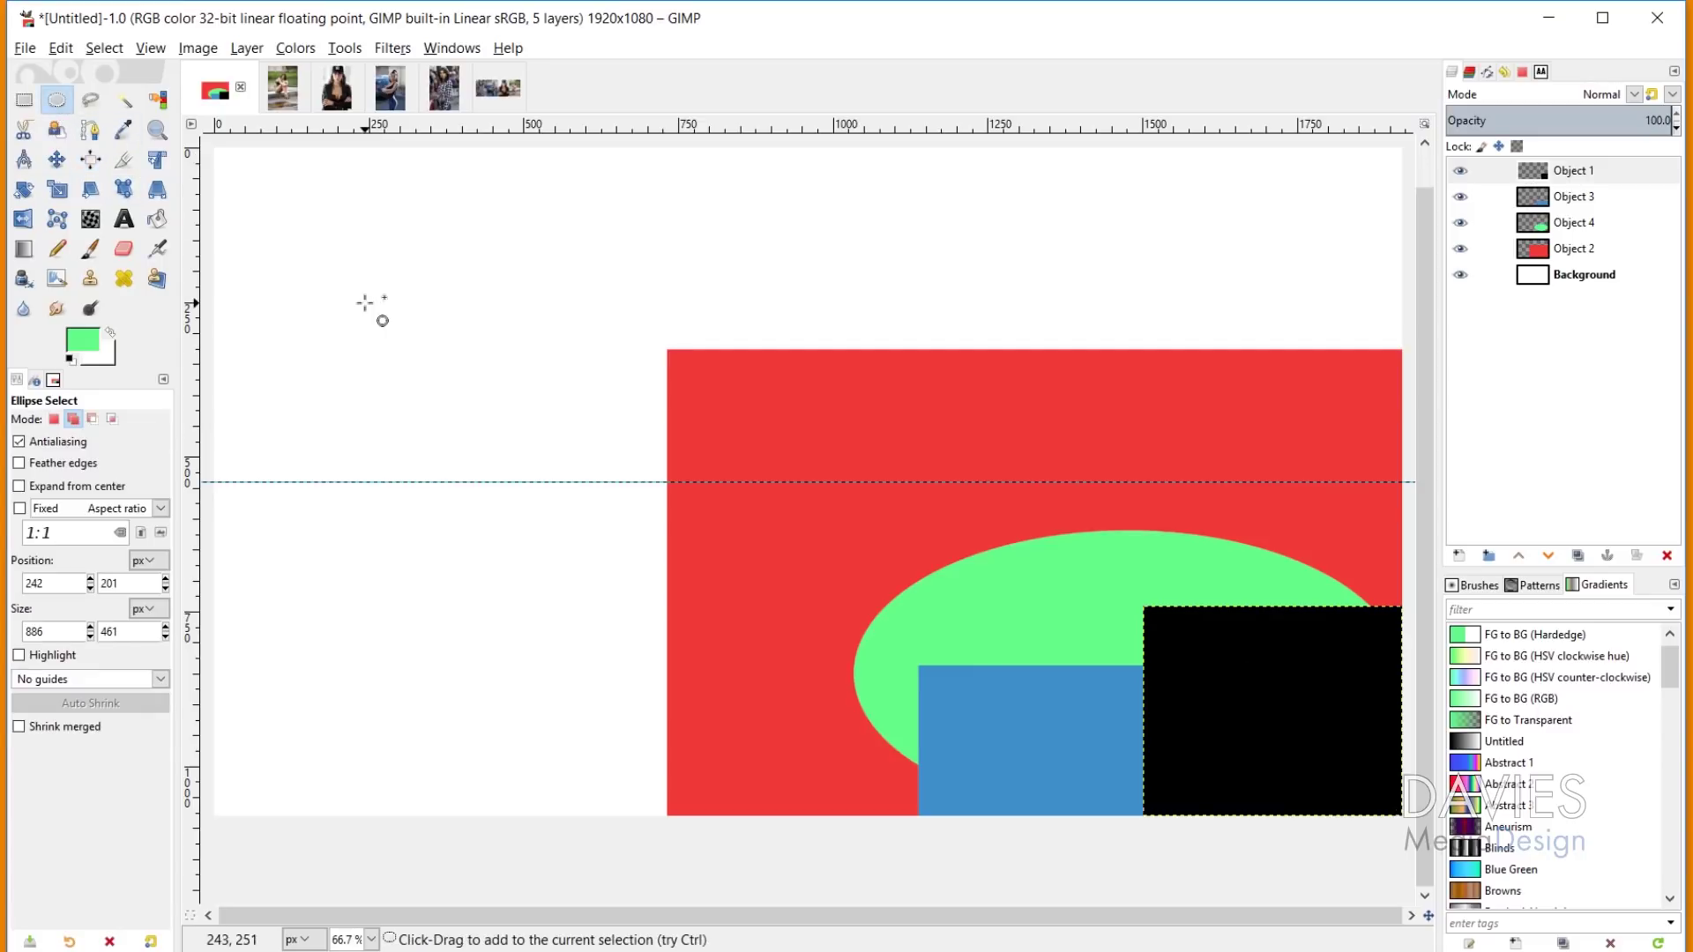
drag(356, 227, 730, 709)
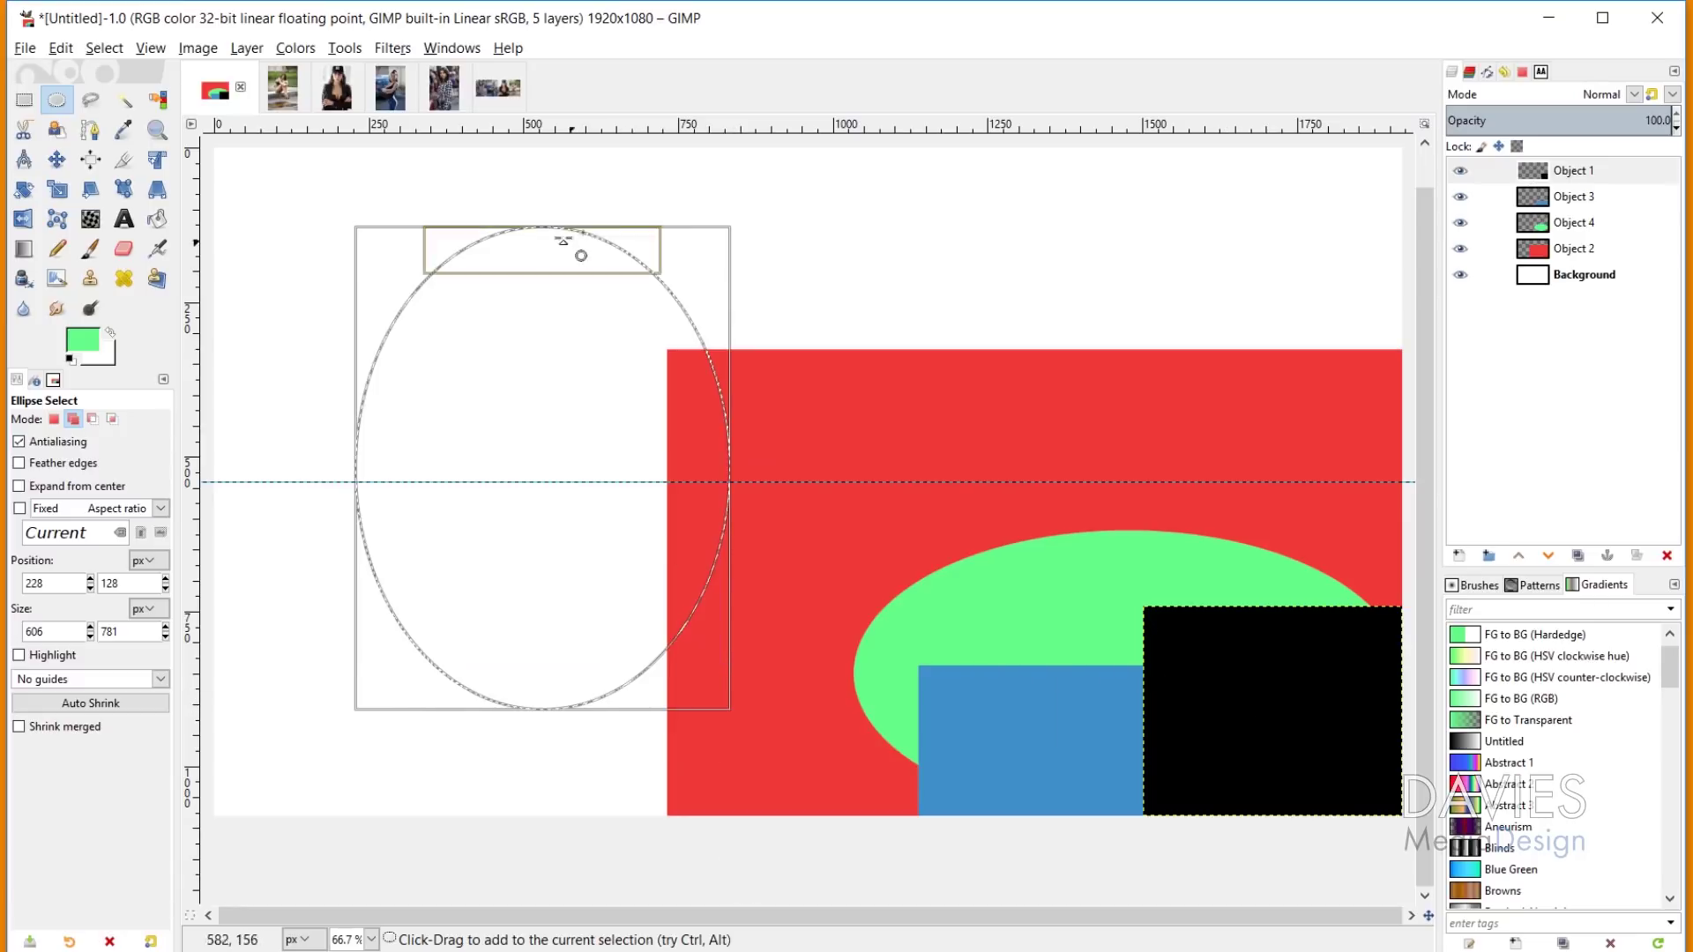
Step: With the Align tool, pick the black rectangle and green ellipse and center both horizontally and vertically on the selection
click(90, 159)
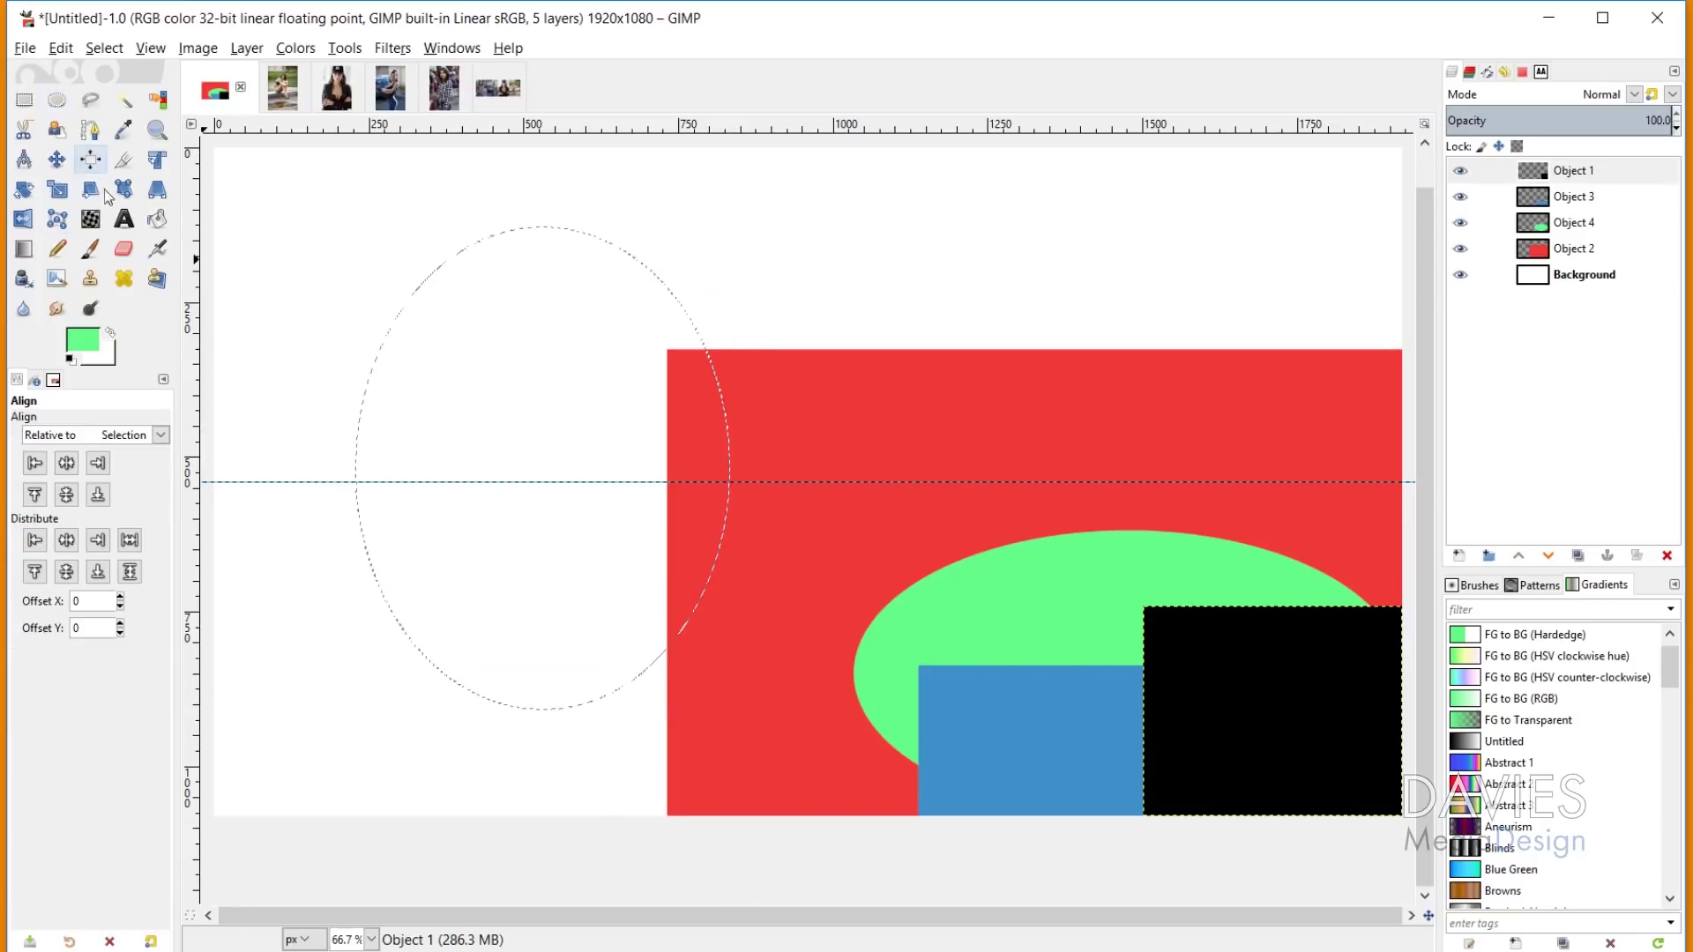
click(1258, 702)
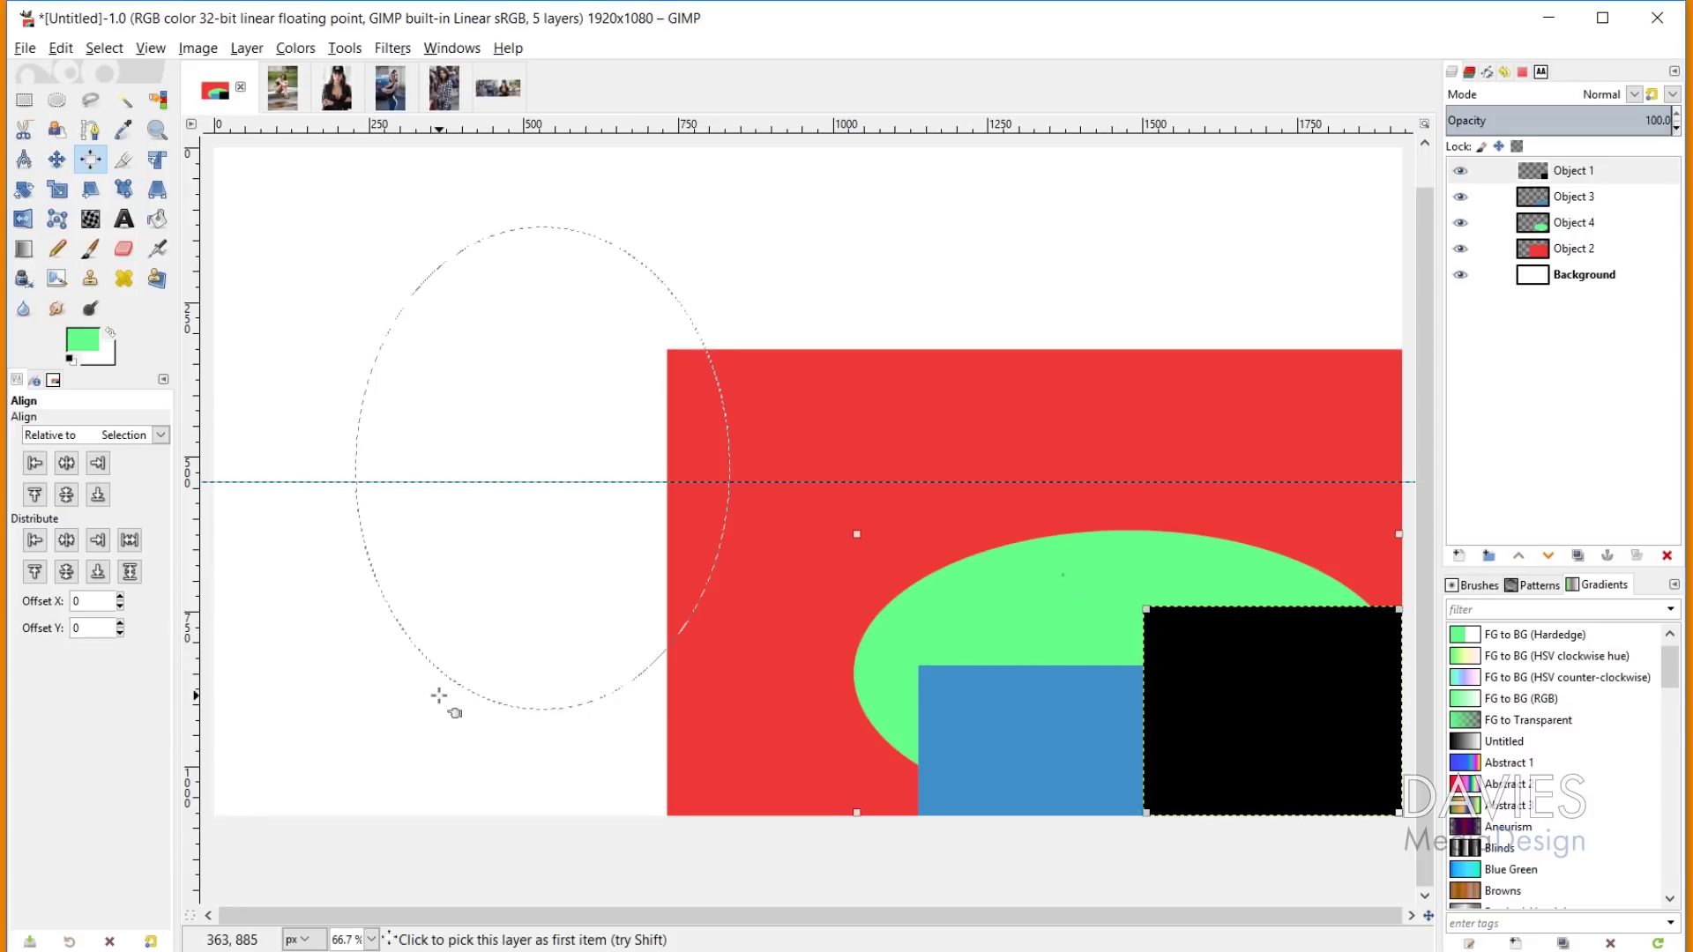
click(66, 464)
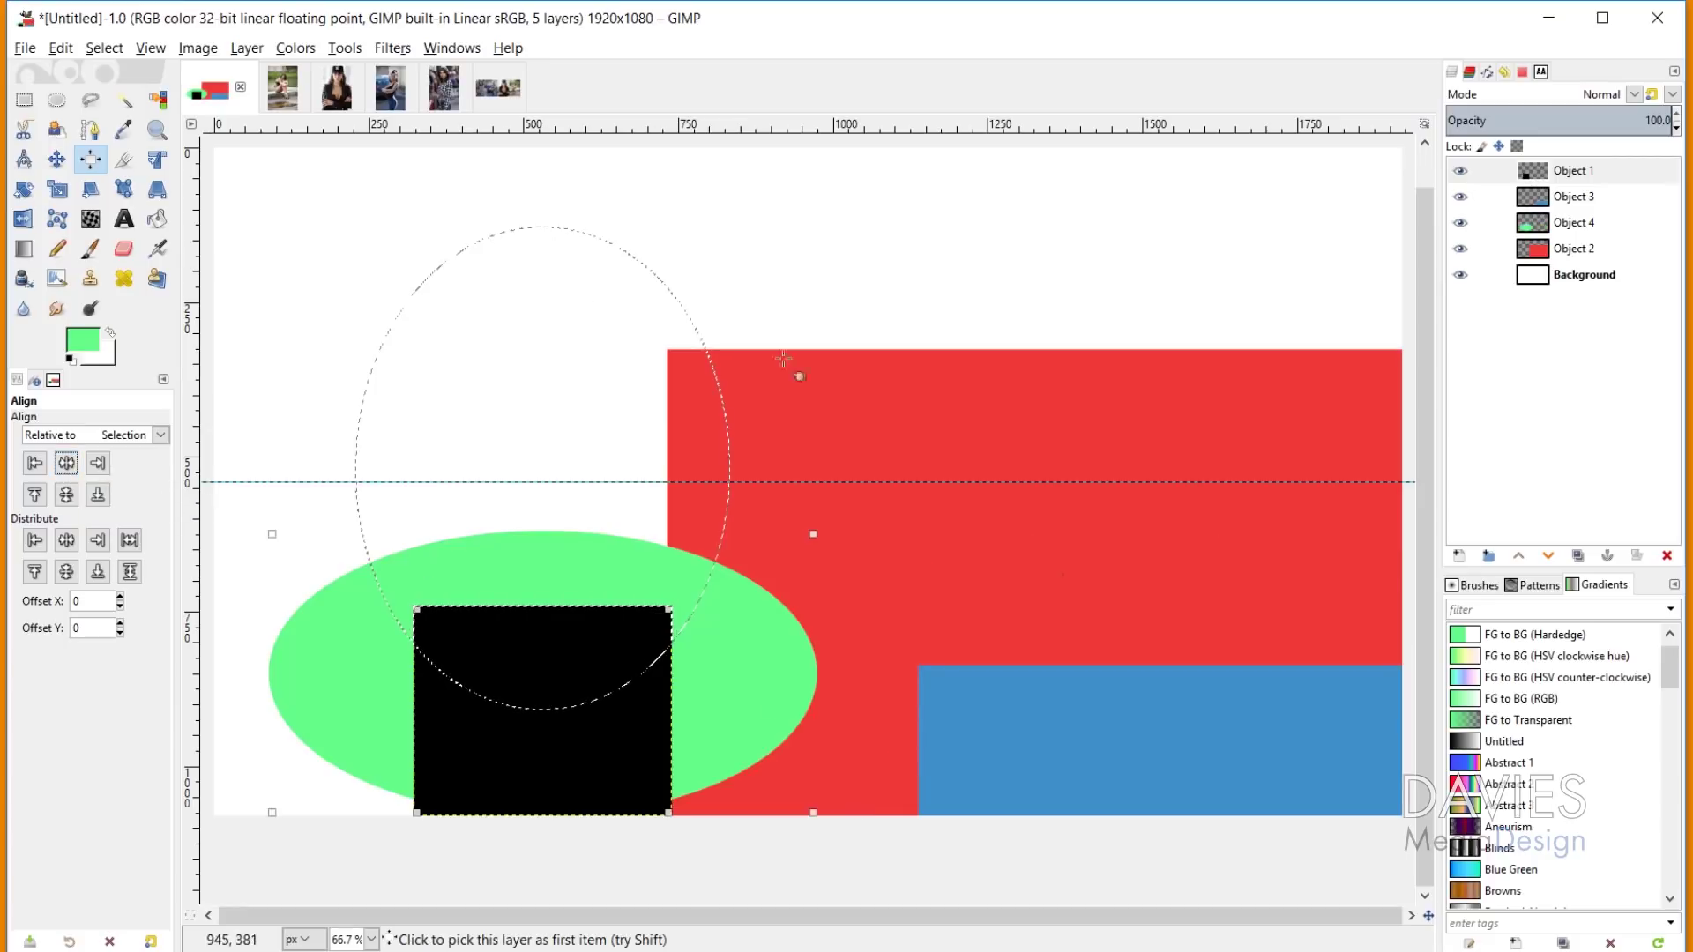
click(67, 496)
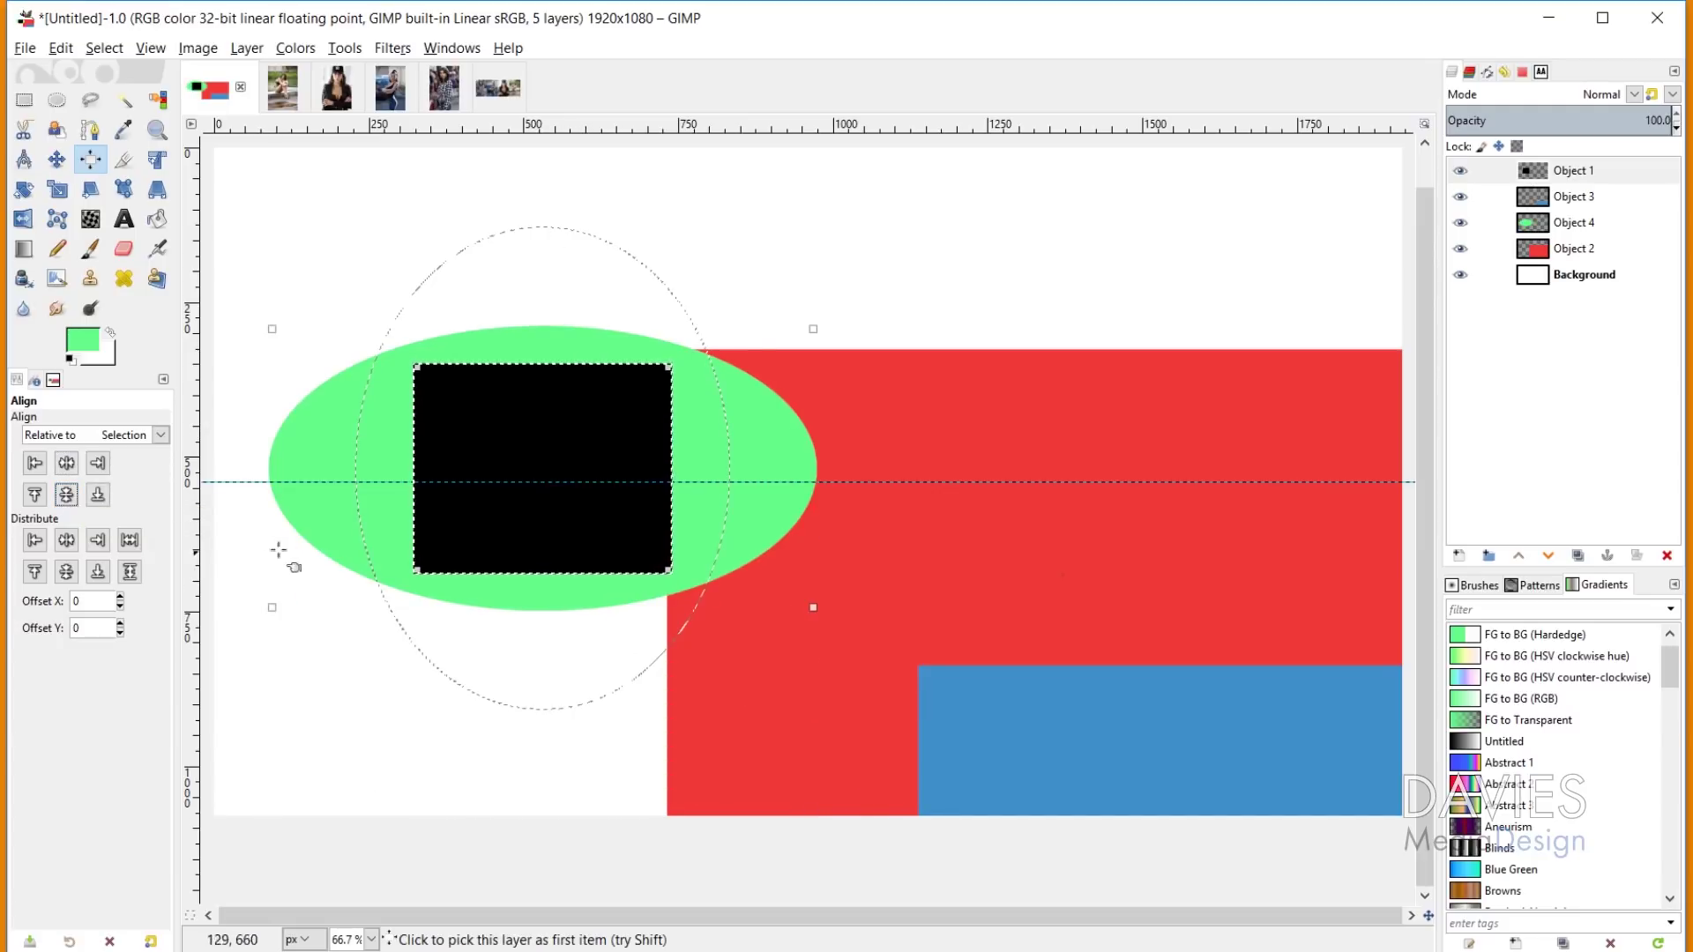
Step: Align the black rectangle and green ellipse to the selection's left edge, its right edge, and finally its top edge
click(36, 463)
click(99, 463)
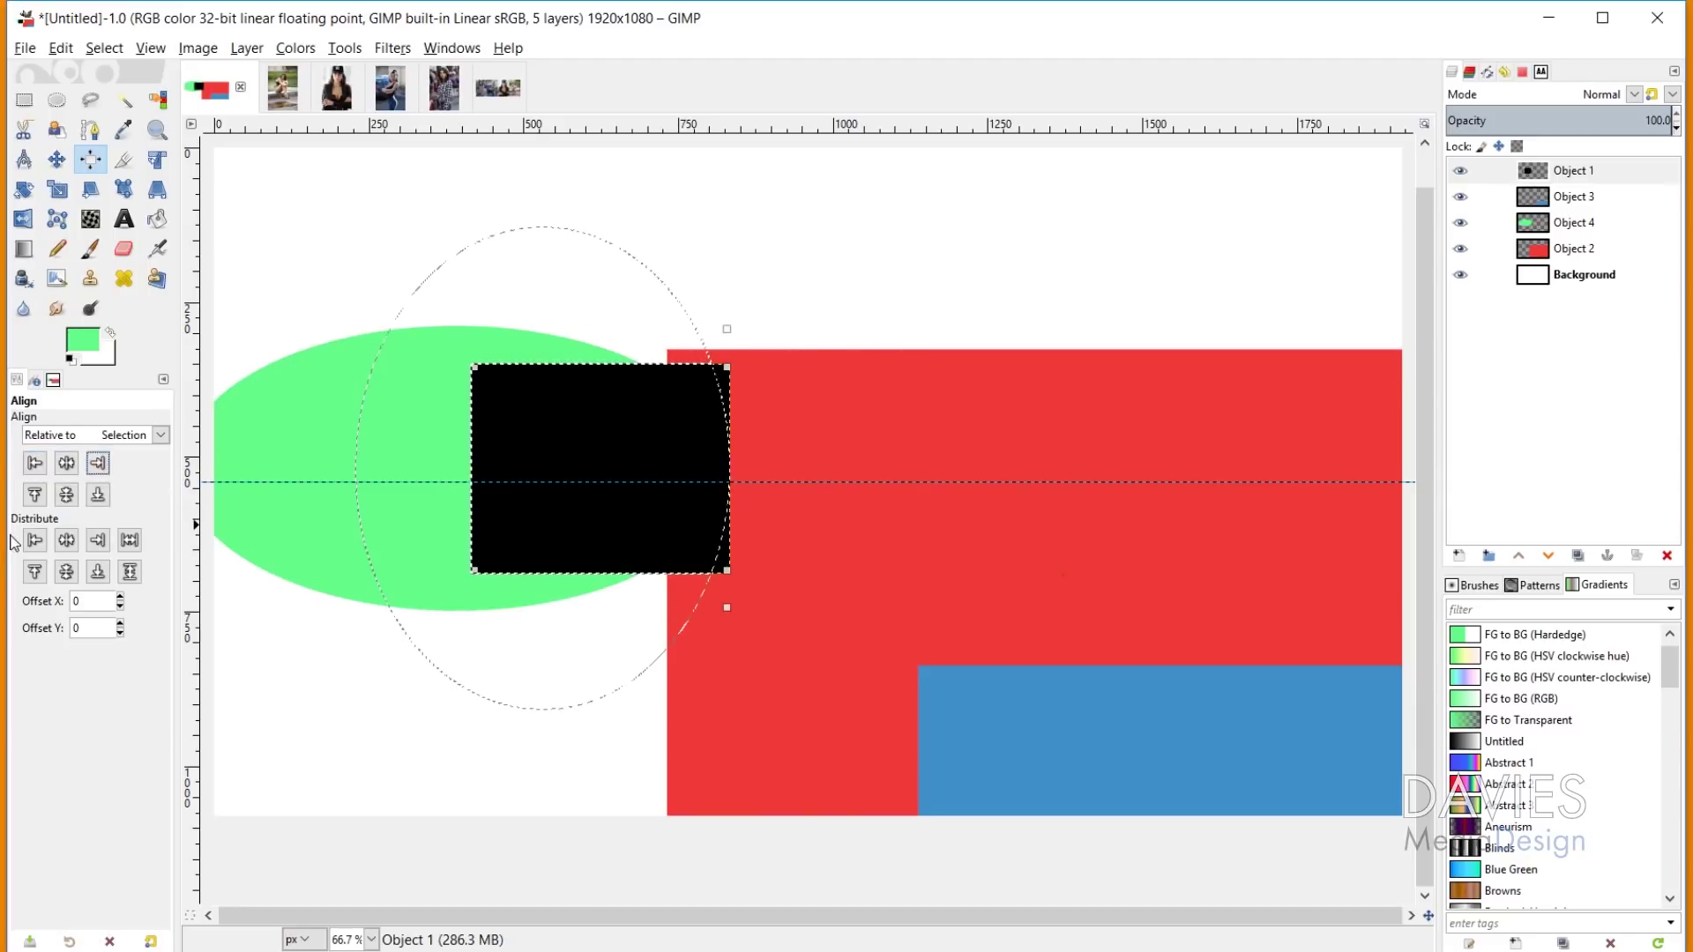
click(34, 495)
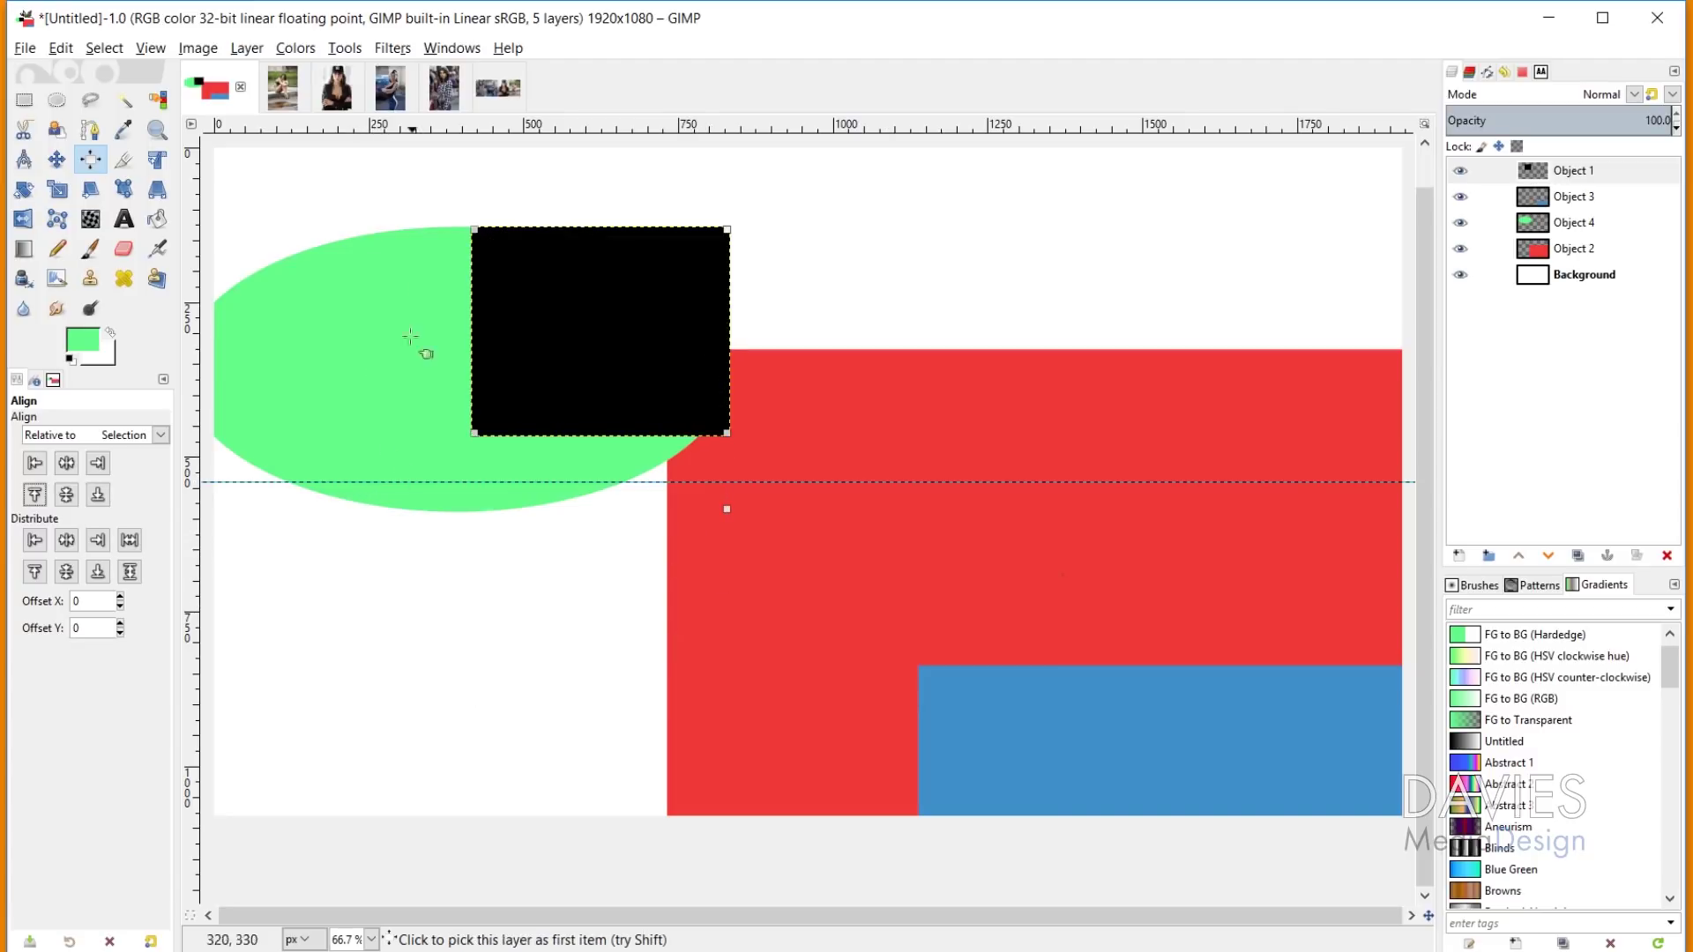
Step: Draw a closed freehand selection across the black and red rectangles and clear the selection
click(90, 100)
mouse_move(730, 300)
mouse_down()
mouse_move(749, 521)
mouse_move(943, 320)
mouse_move(730, 300)
mouse_up()
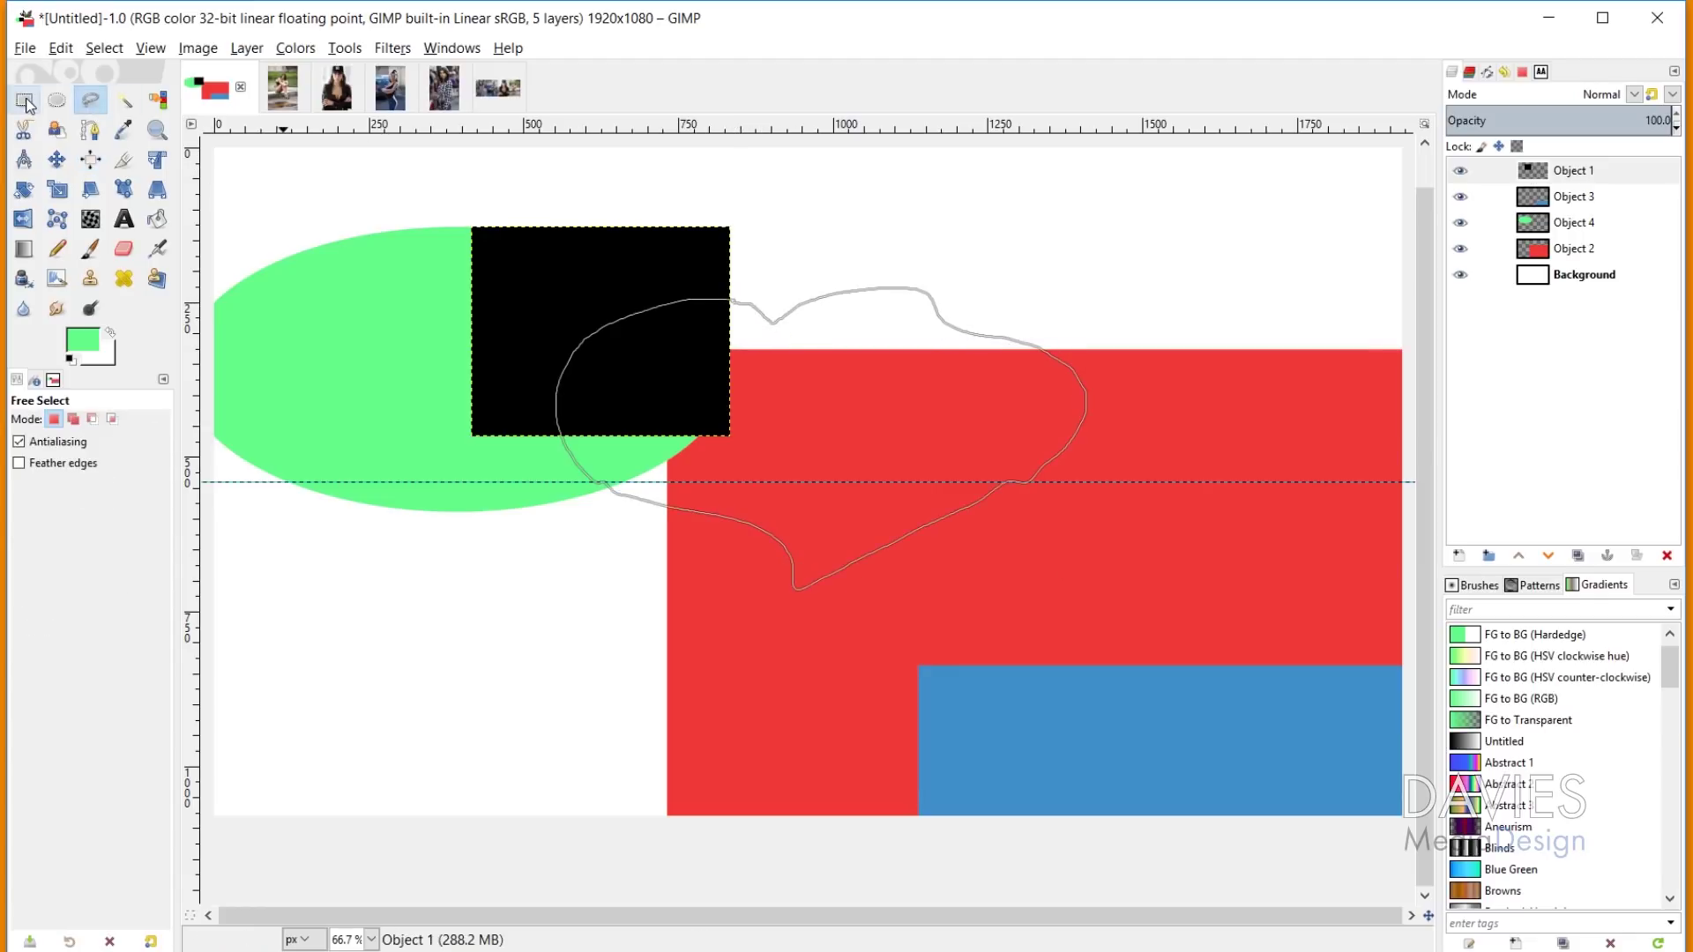
key(Return)
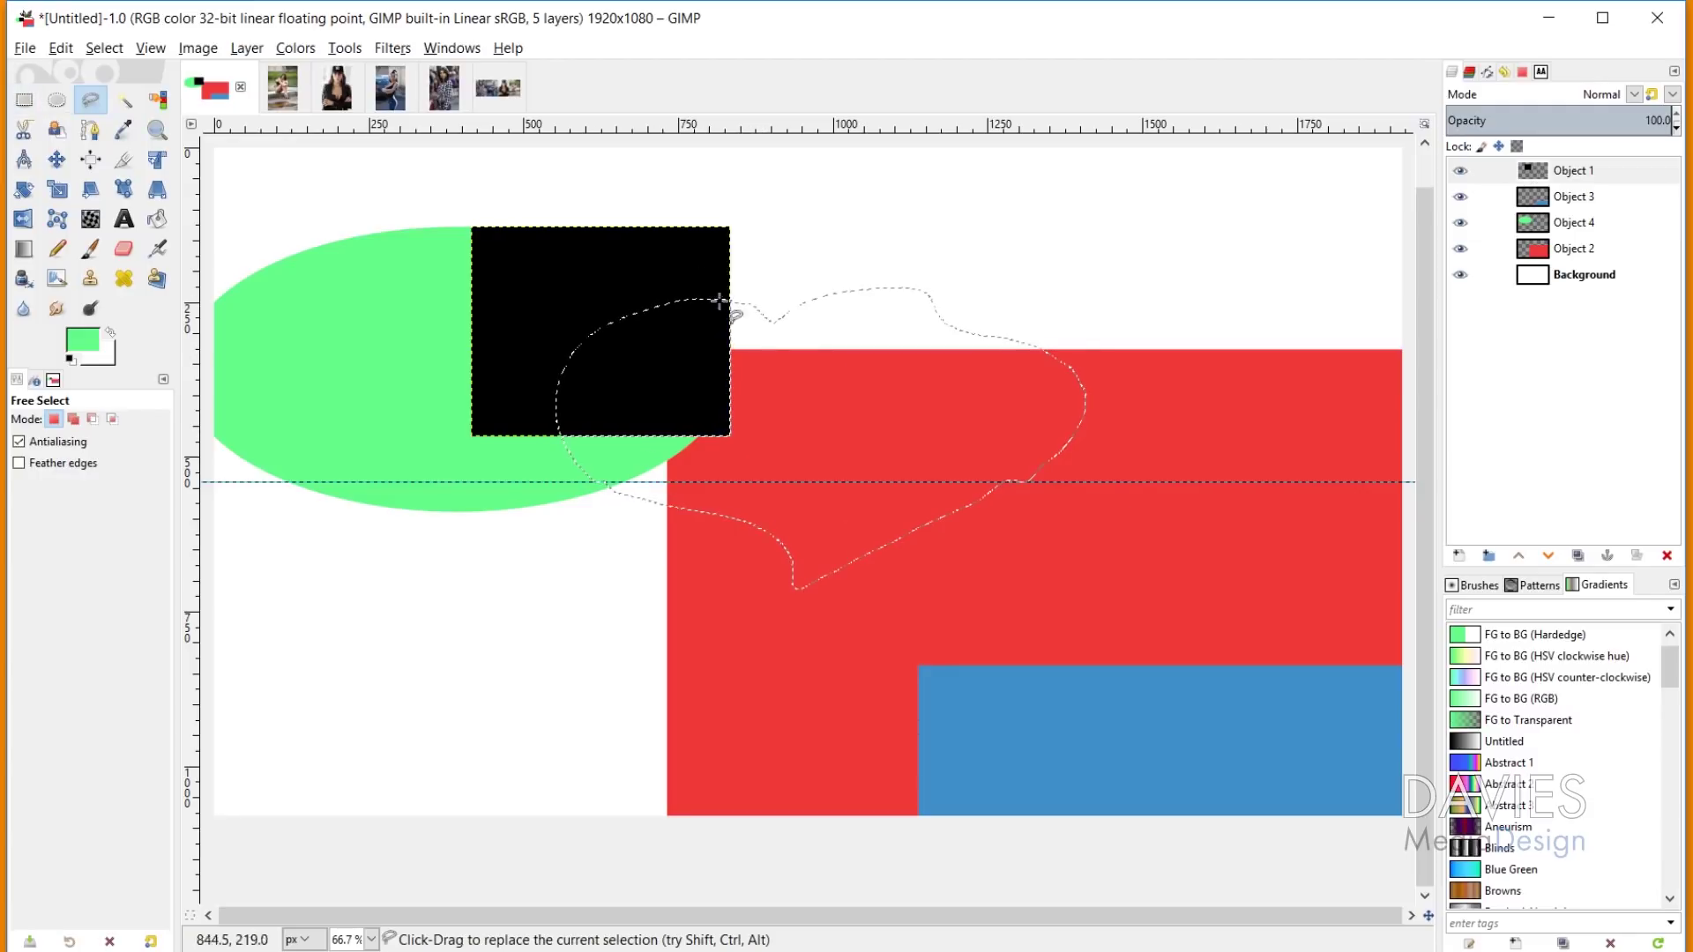
key(ctrl+shift+a)
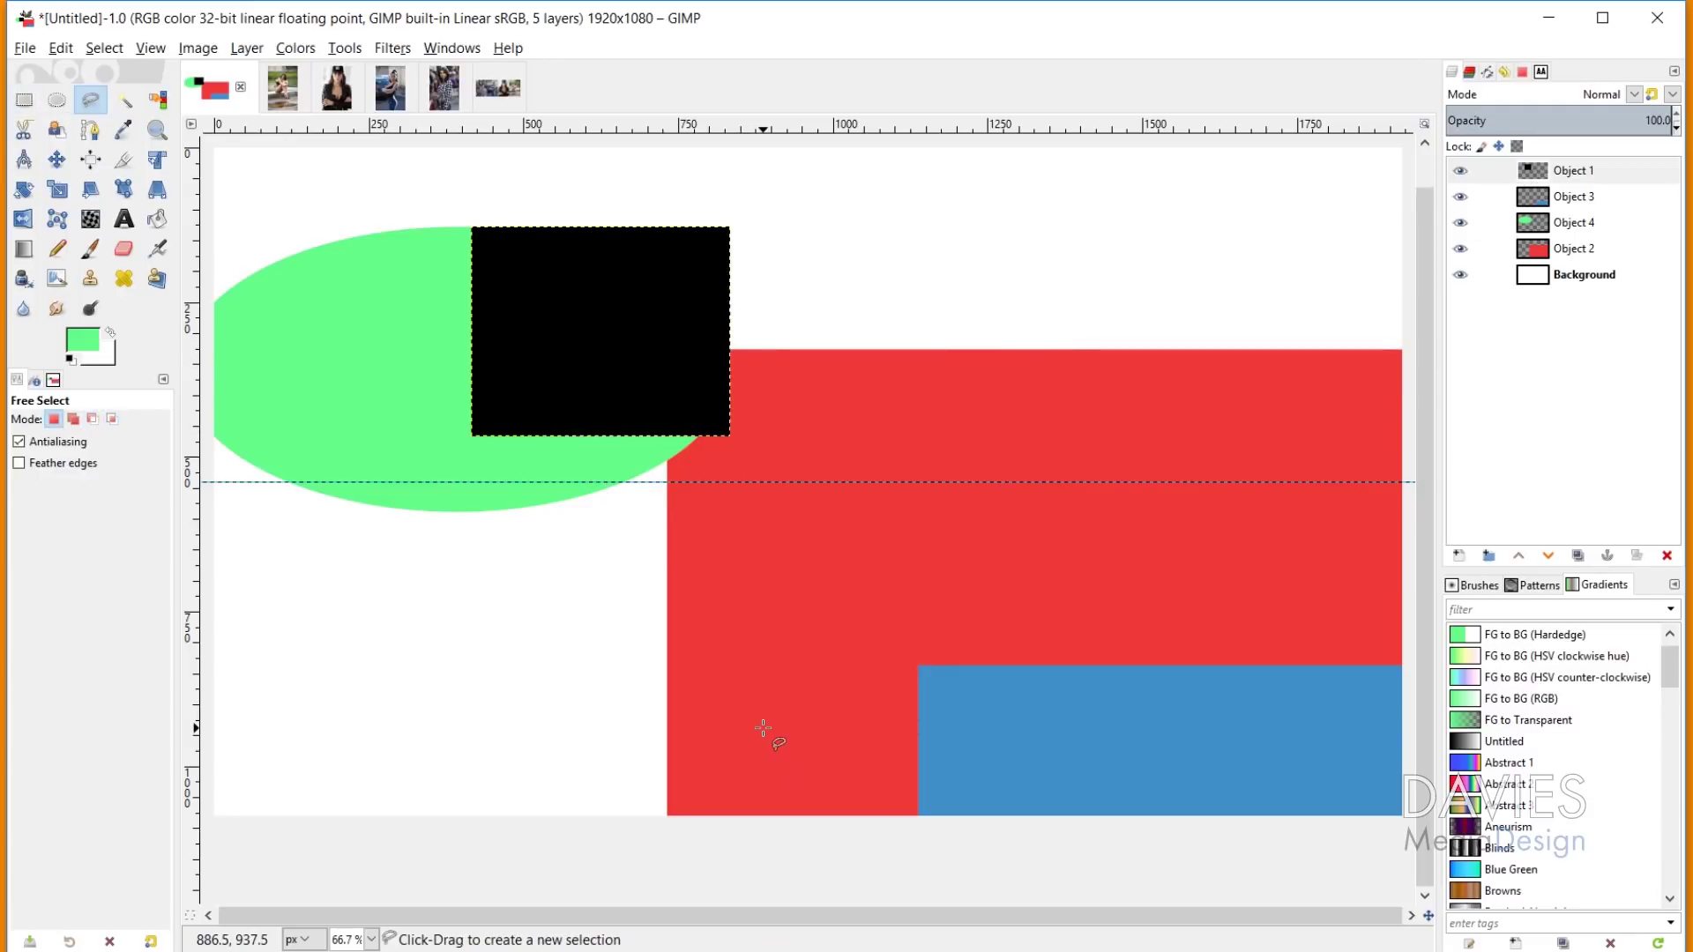
Step: Set the Align tool relative to Active layer, pick the black and red rectangles, and make Object 4 the active layer
click(90, 159)
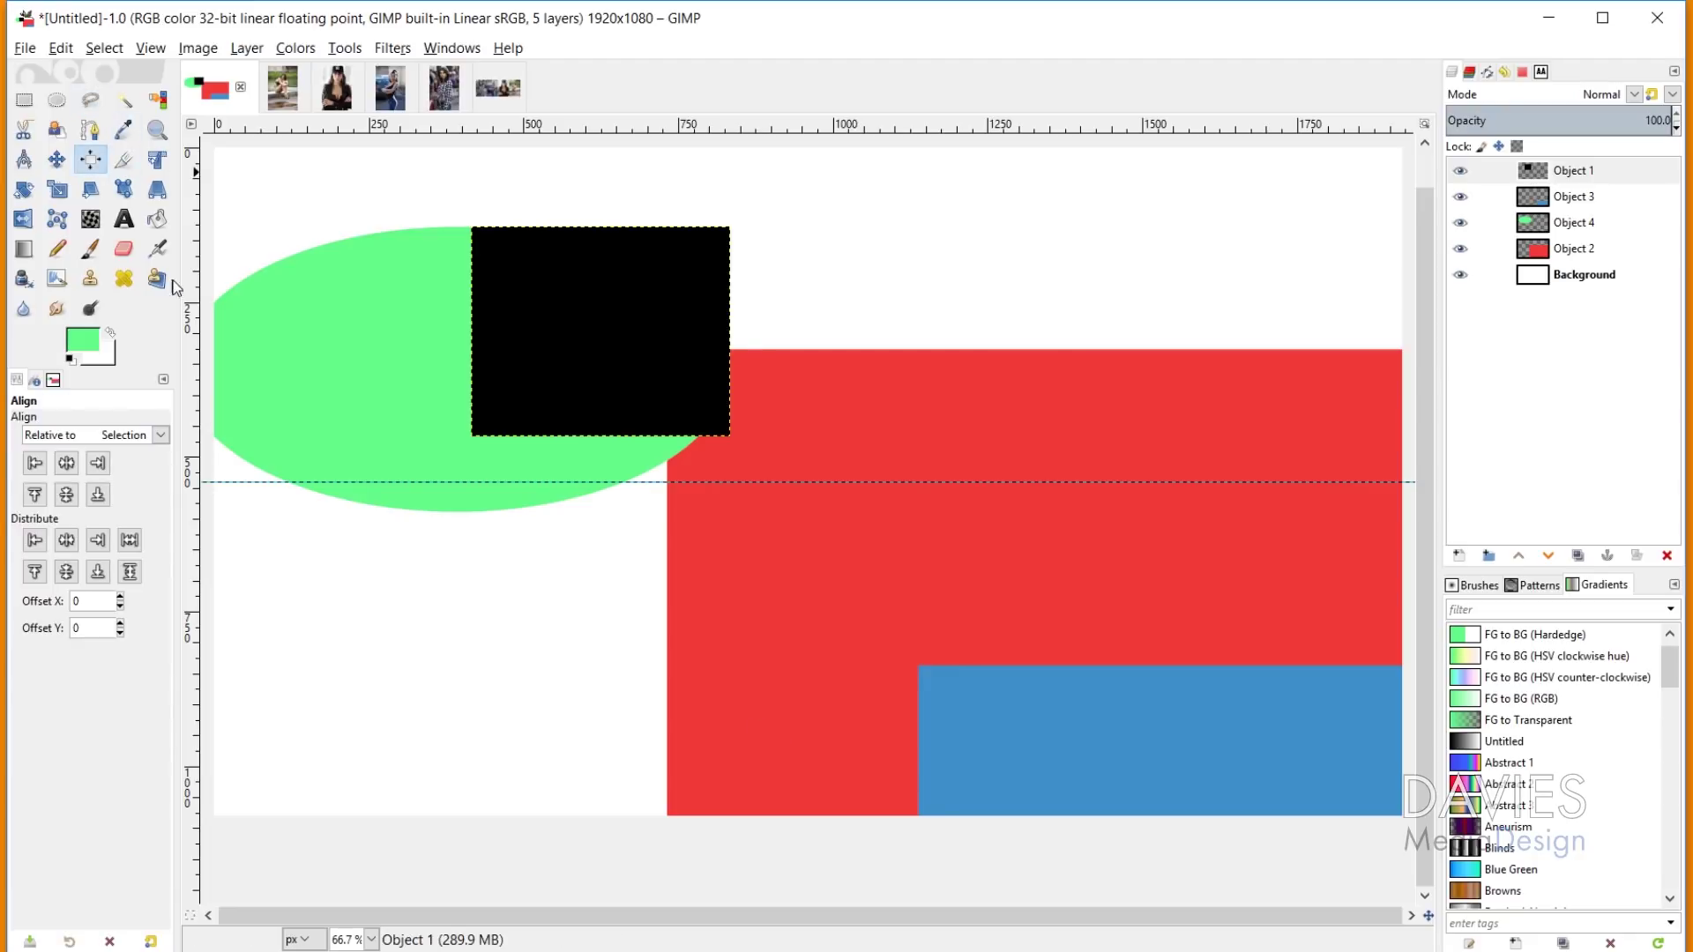
click(121, 440)
click(93, 544)
click(598, 341)
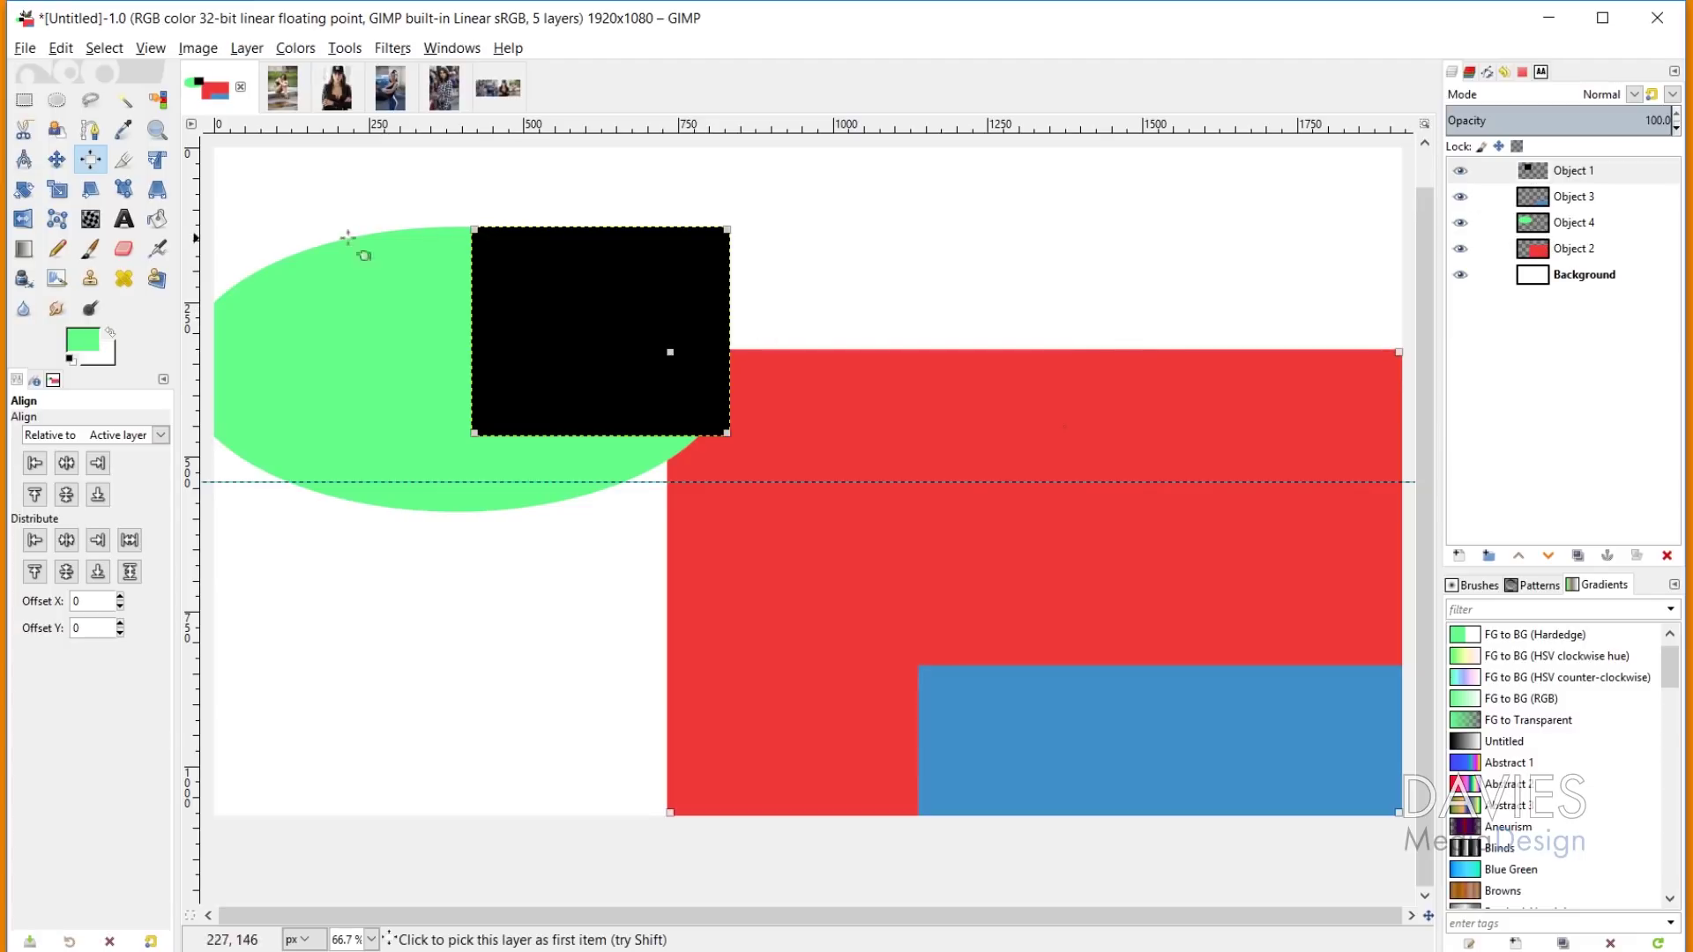
click(1548, 227)
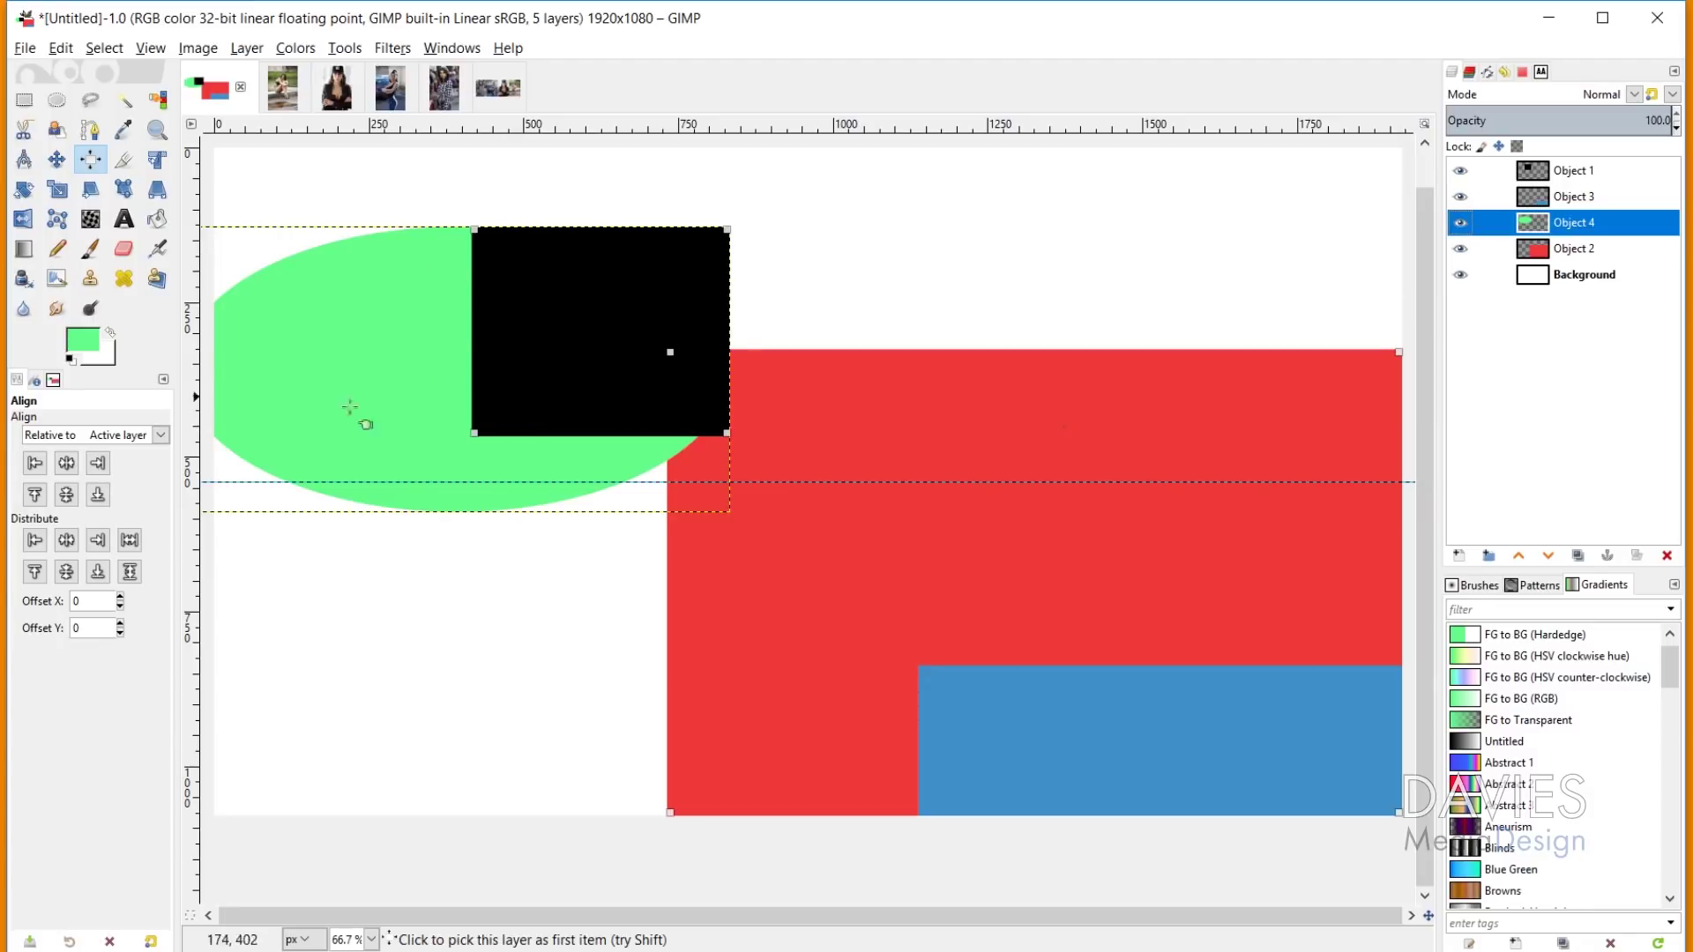
Step: Center the picked rectangles on the green ellipse's layer in both directions, and align them to its right edge and finally its left edge
click(67, 463)
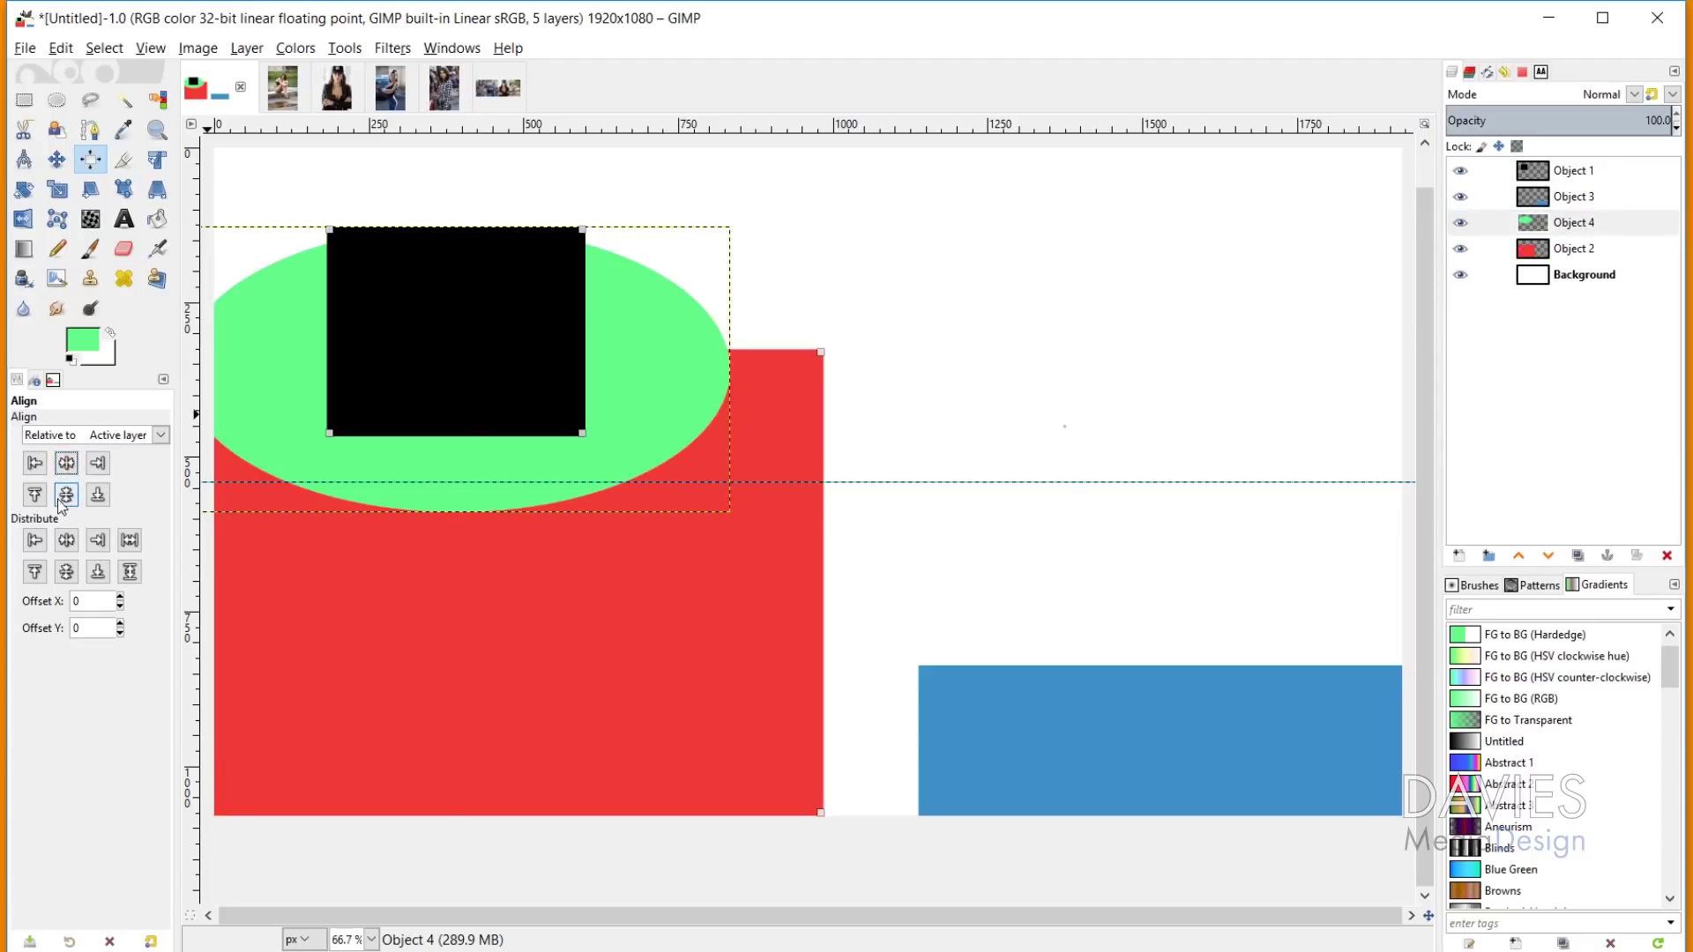
click(66, 495)
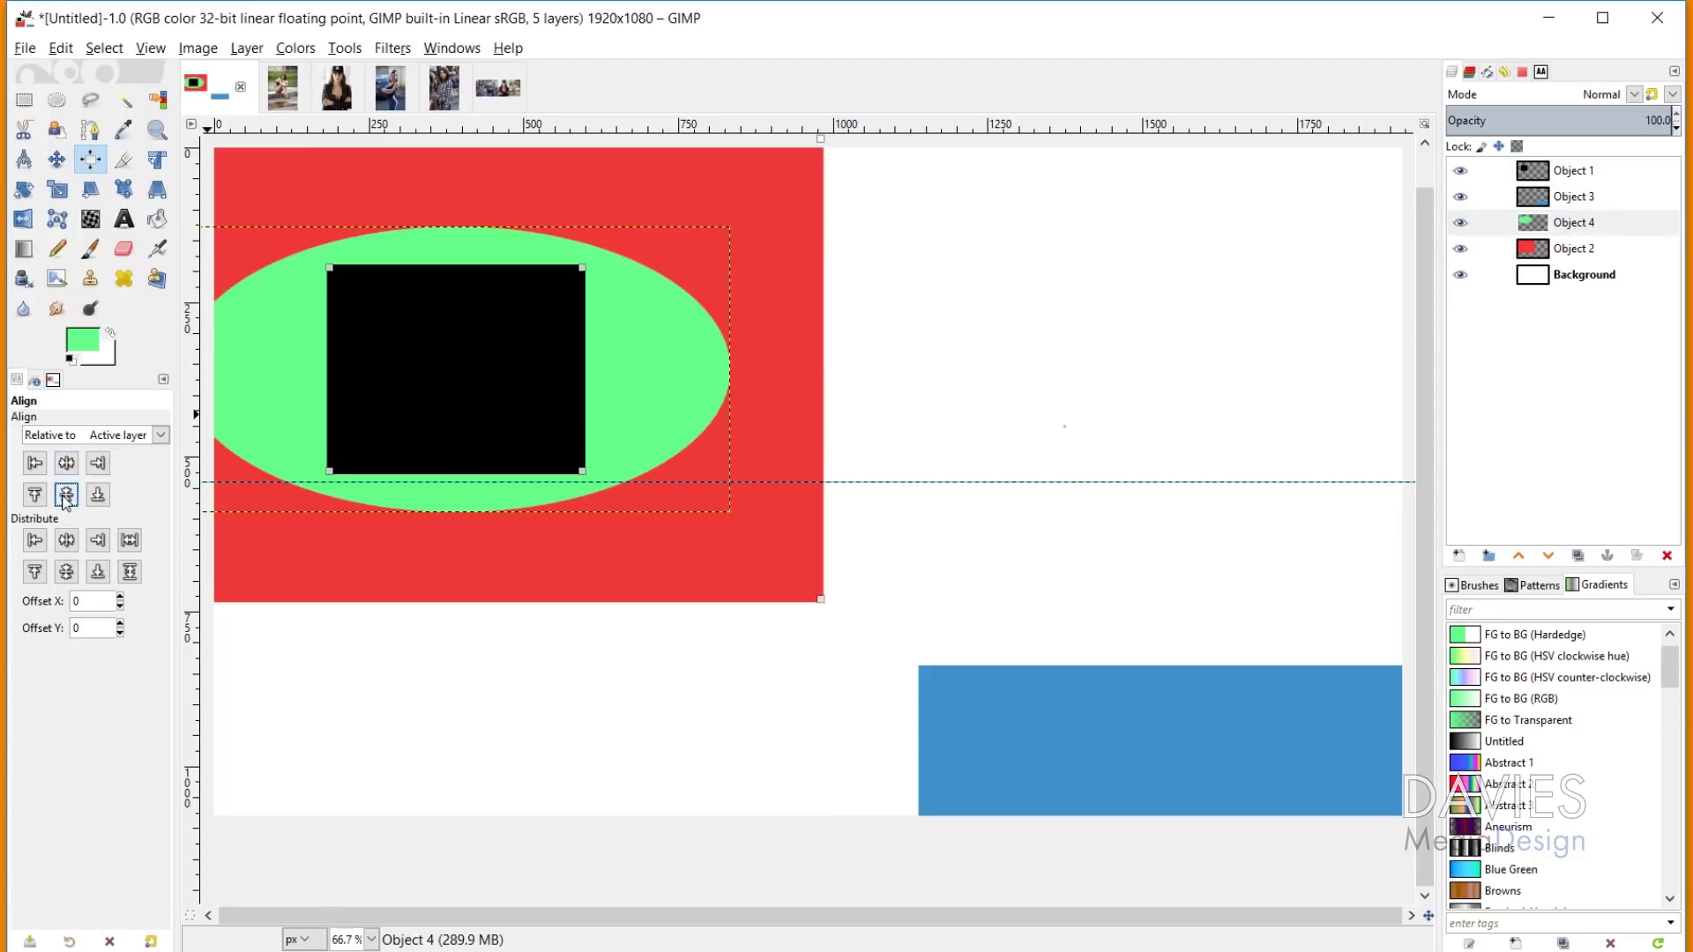
click(98, 463)
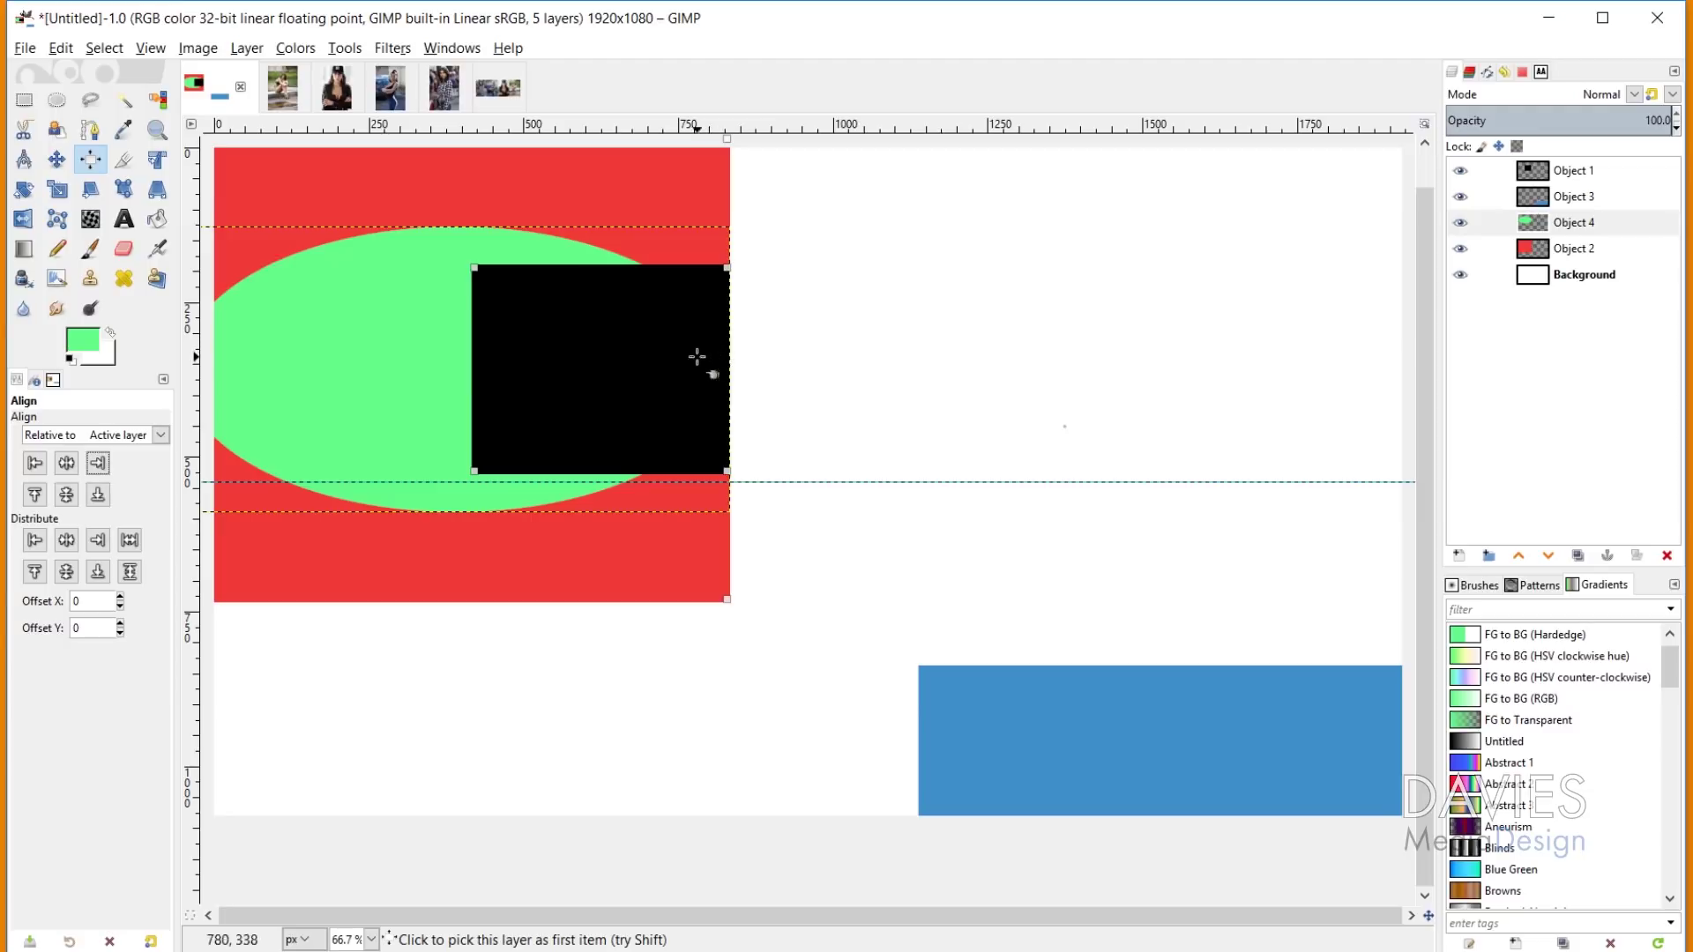
click(35, 465)
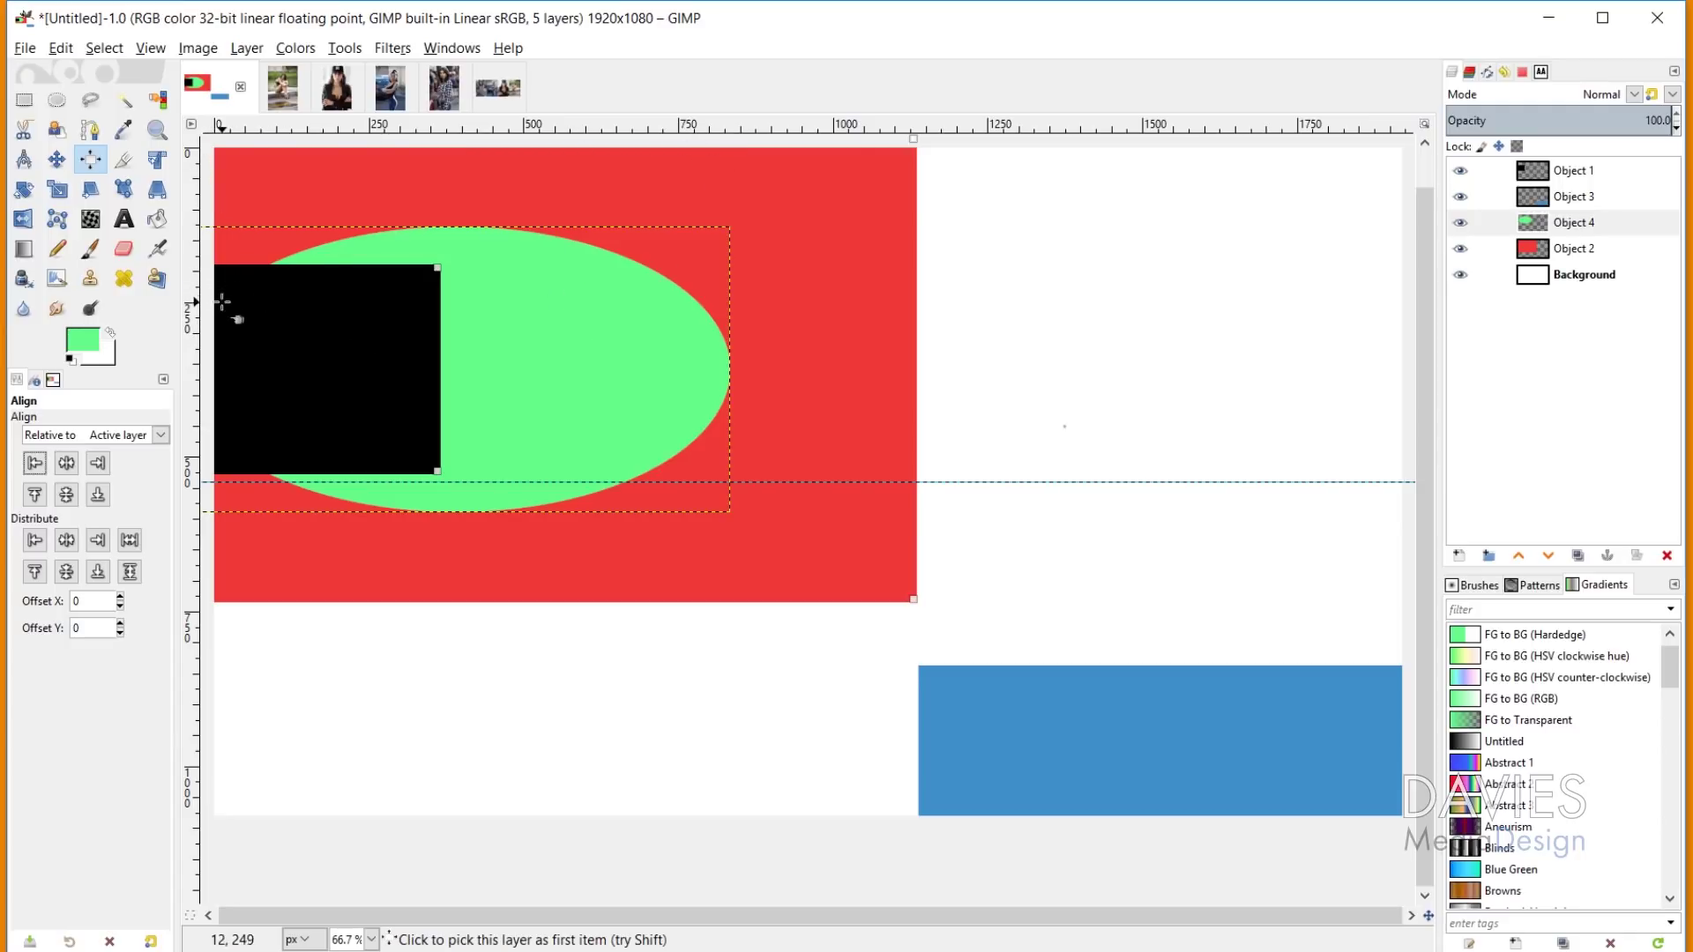
Step: Examine how the left edges of the picked rectangles line up with the green ellipse's layer boundary beyond the canvas
scroll(223, 301, down, 2)
drag(582, 915, 476, 915)
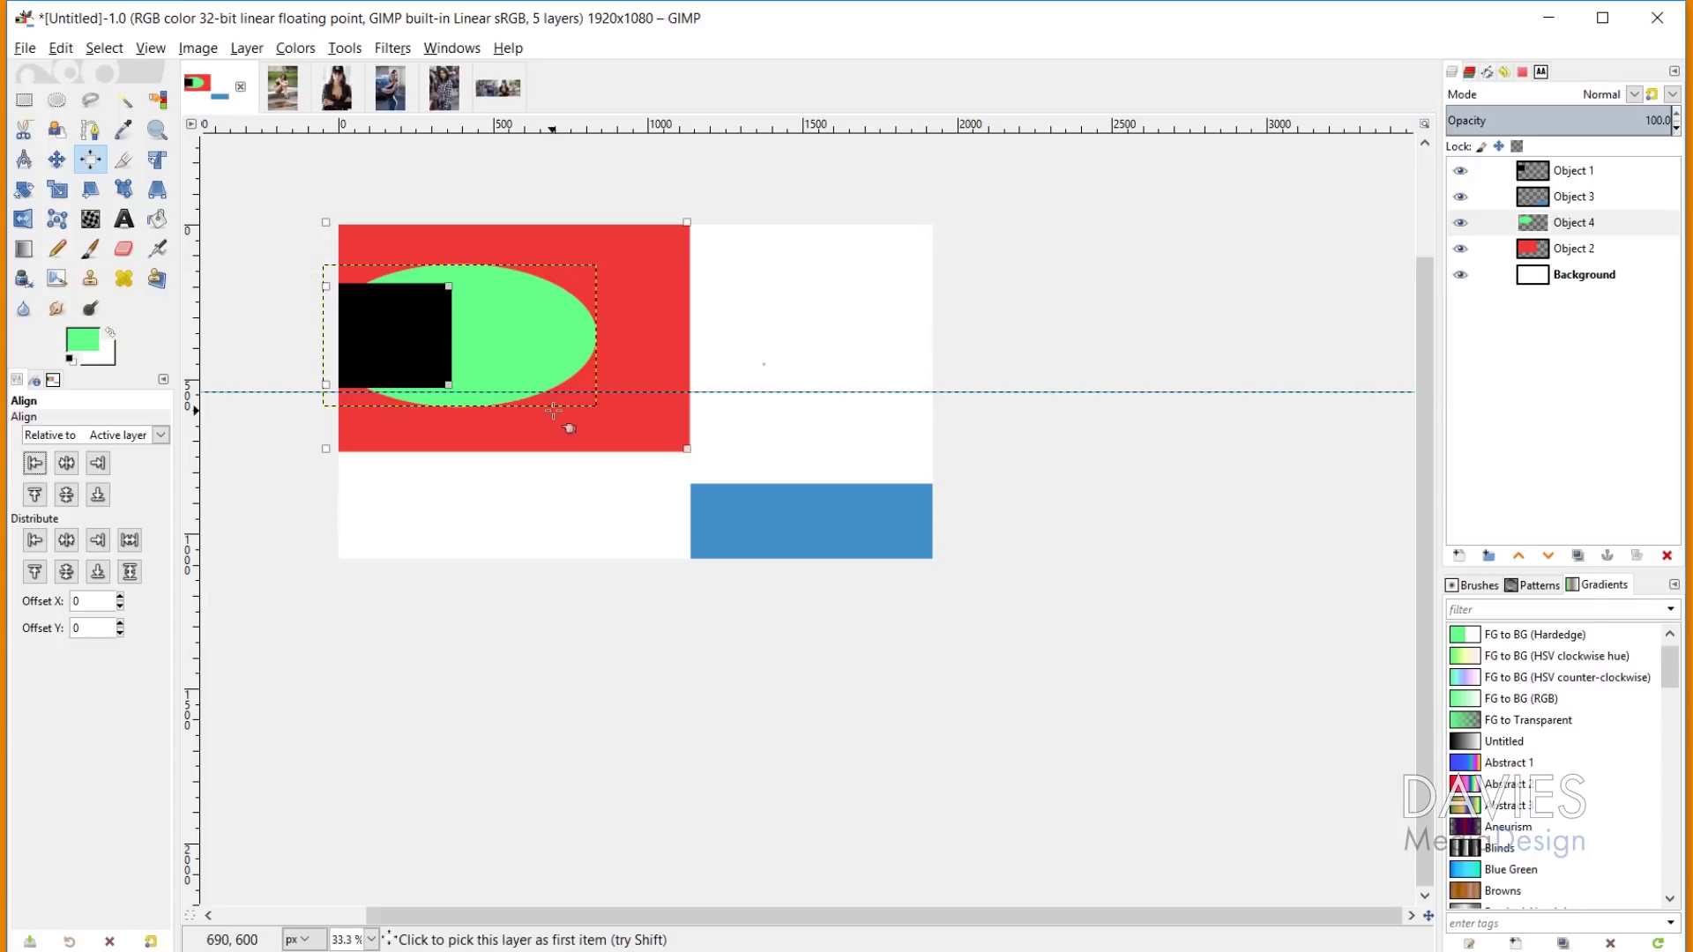
ctrl+scroll(495, 375, up, 5)
ctrl+scroll(320, 580, up, 4)
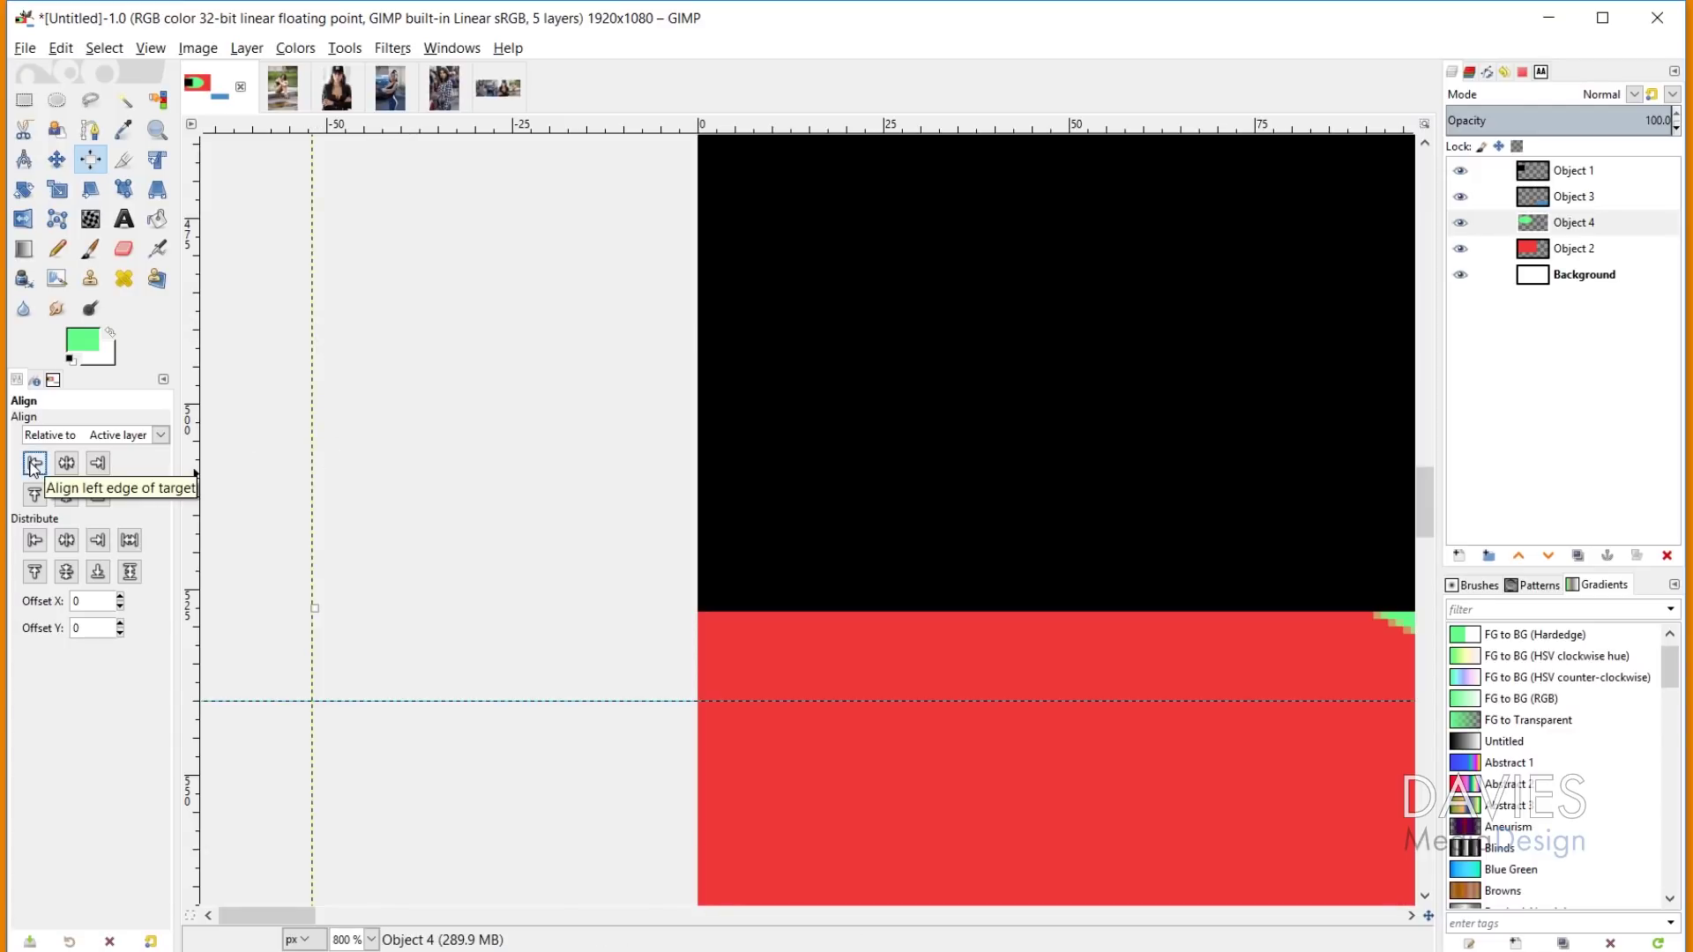
scroll(1046, 639, down, 10)
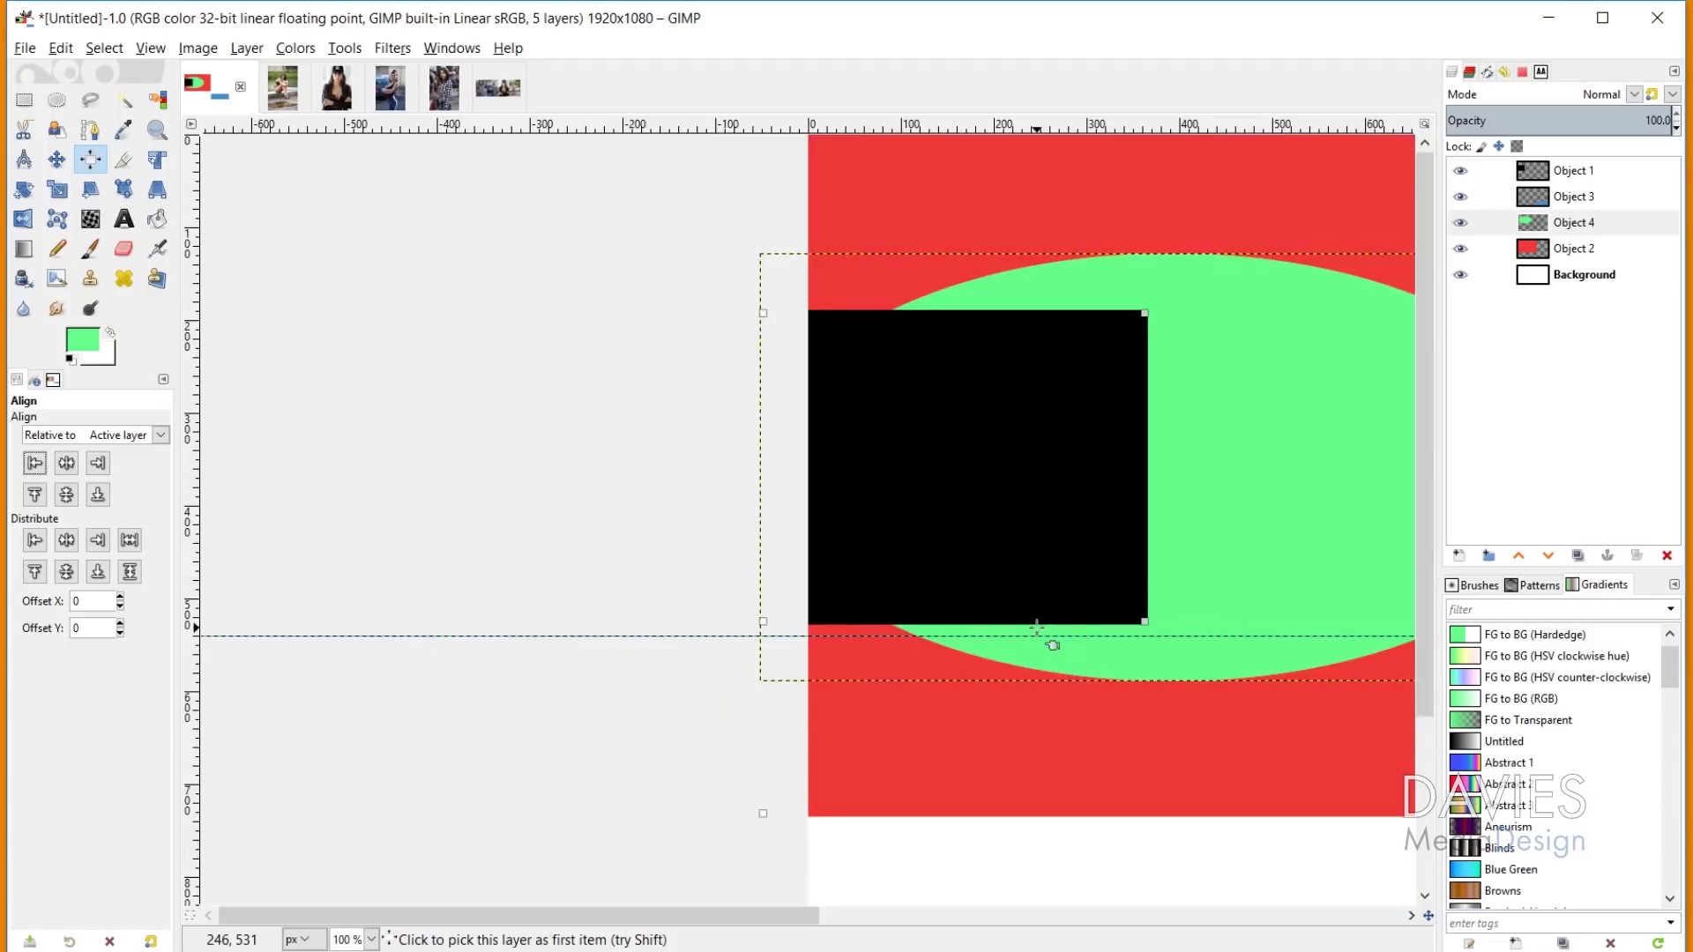
scroll(999, 884, down, 1)
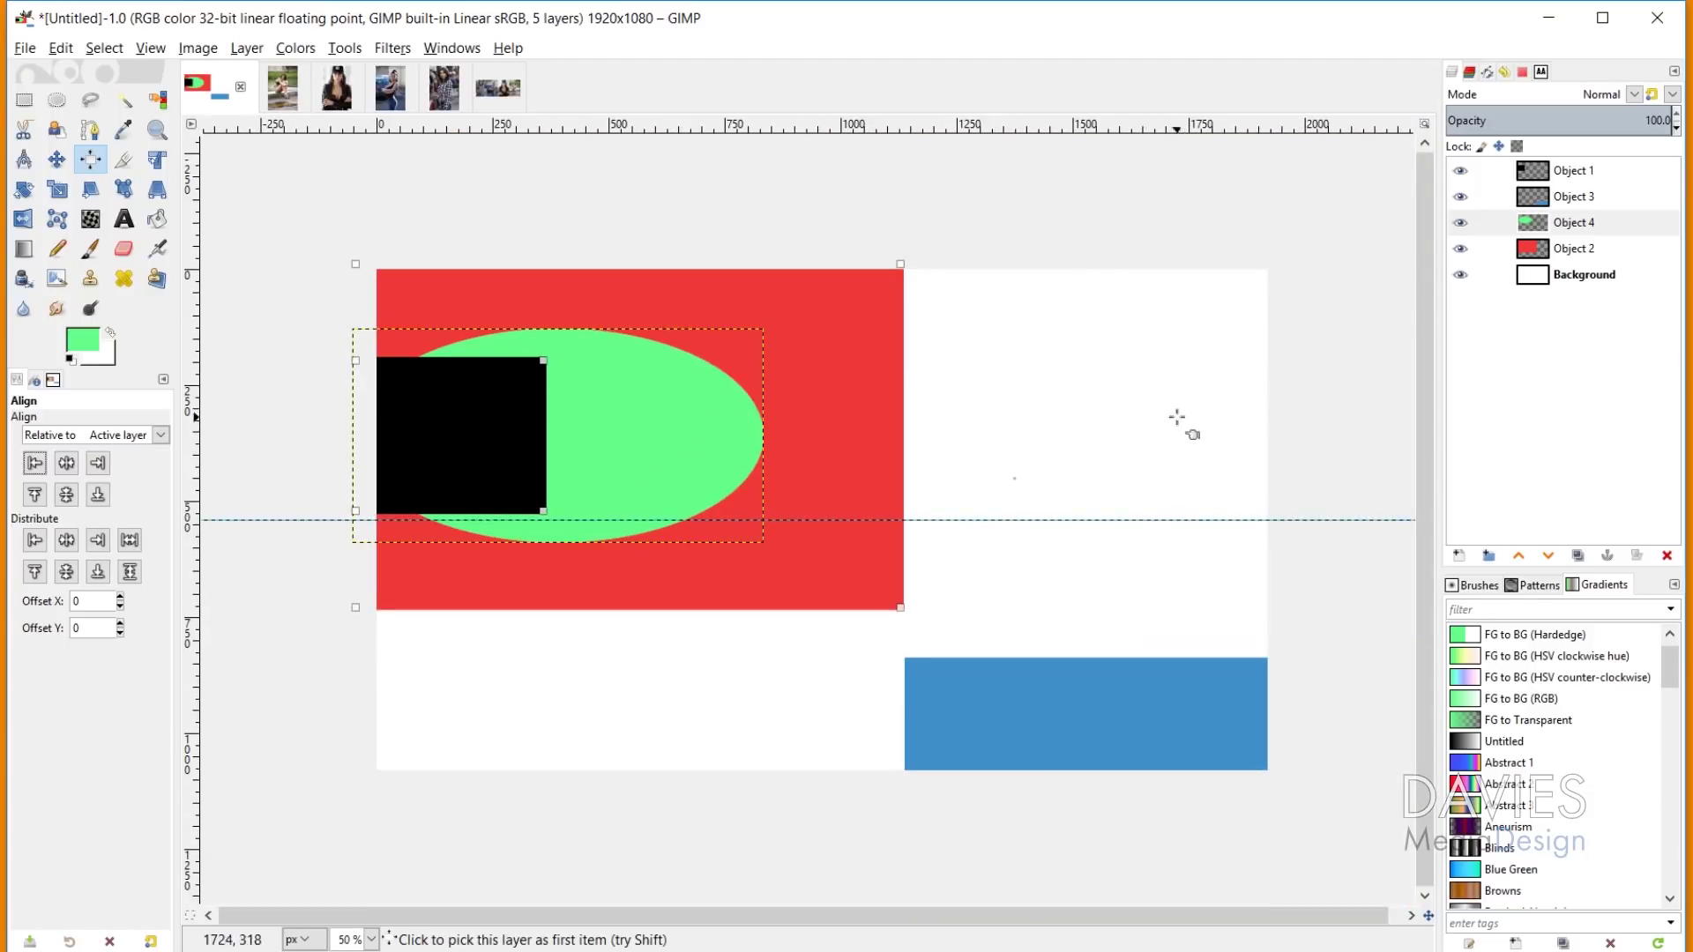
Step: Make Object 3 the active layer and align the picked black and red rectangles to its center, right, bottom and left, finishing centered horizontally
click(1550, 201)
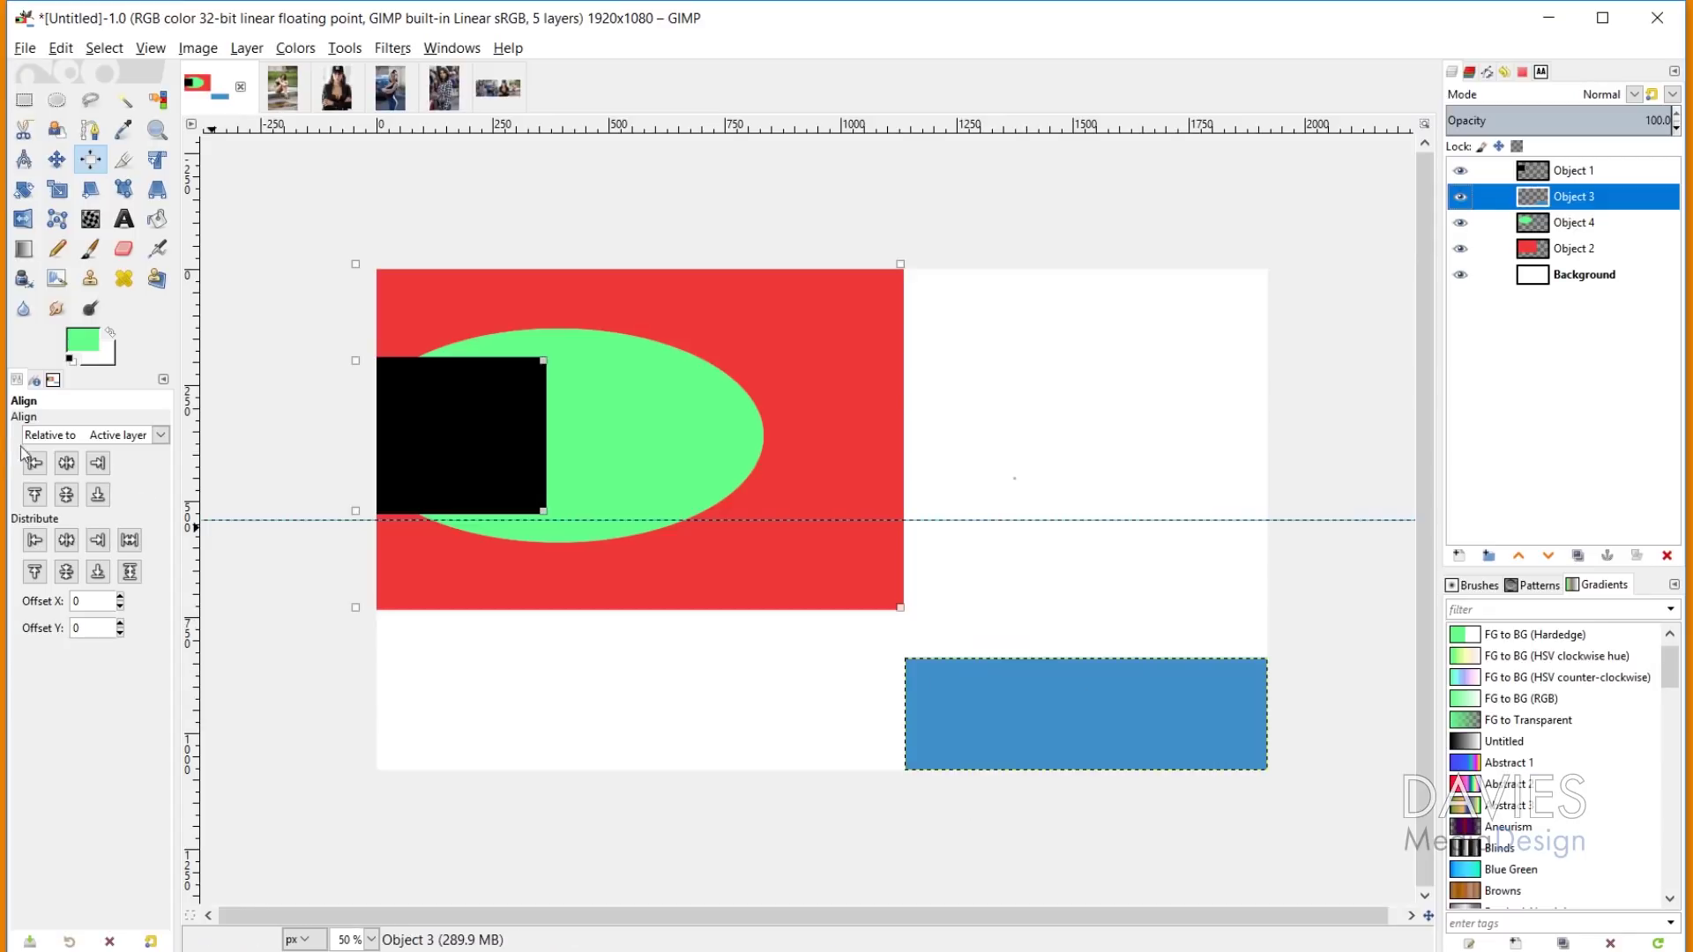
click(67, 462)
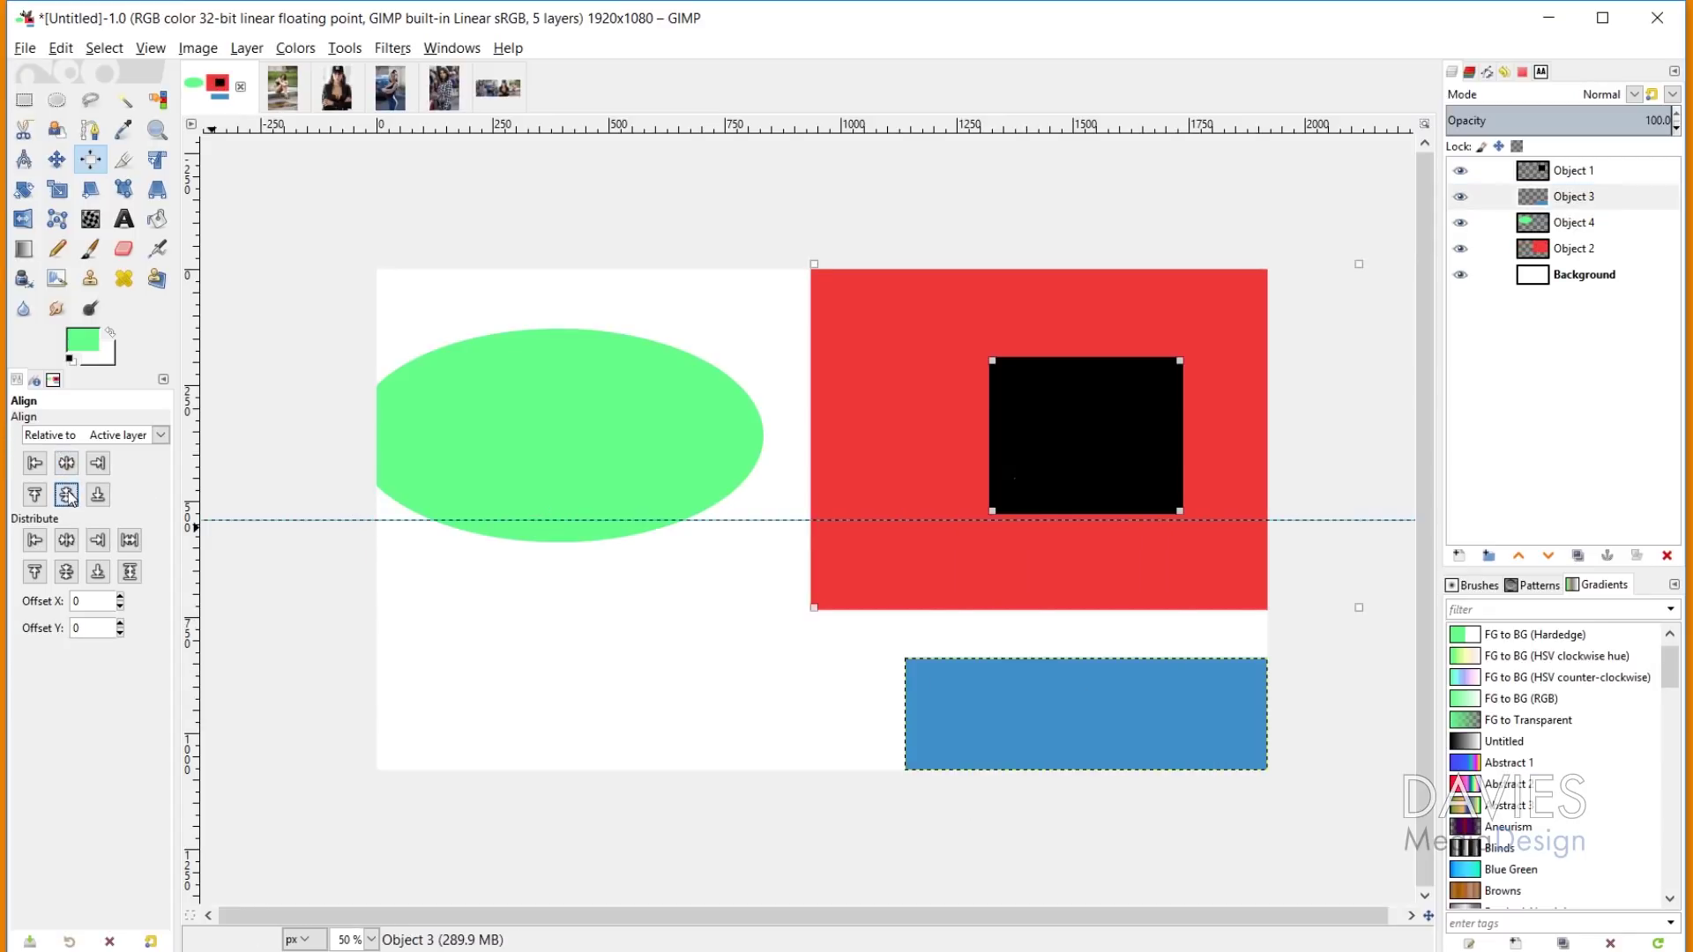
click(68, 495)
click(97, 462)
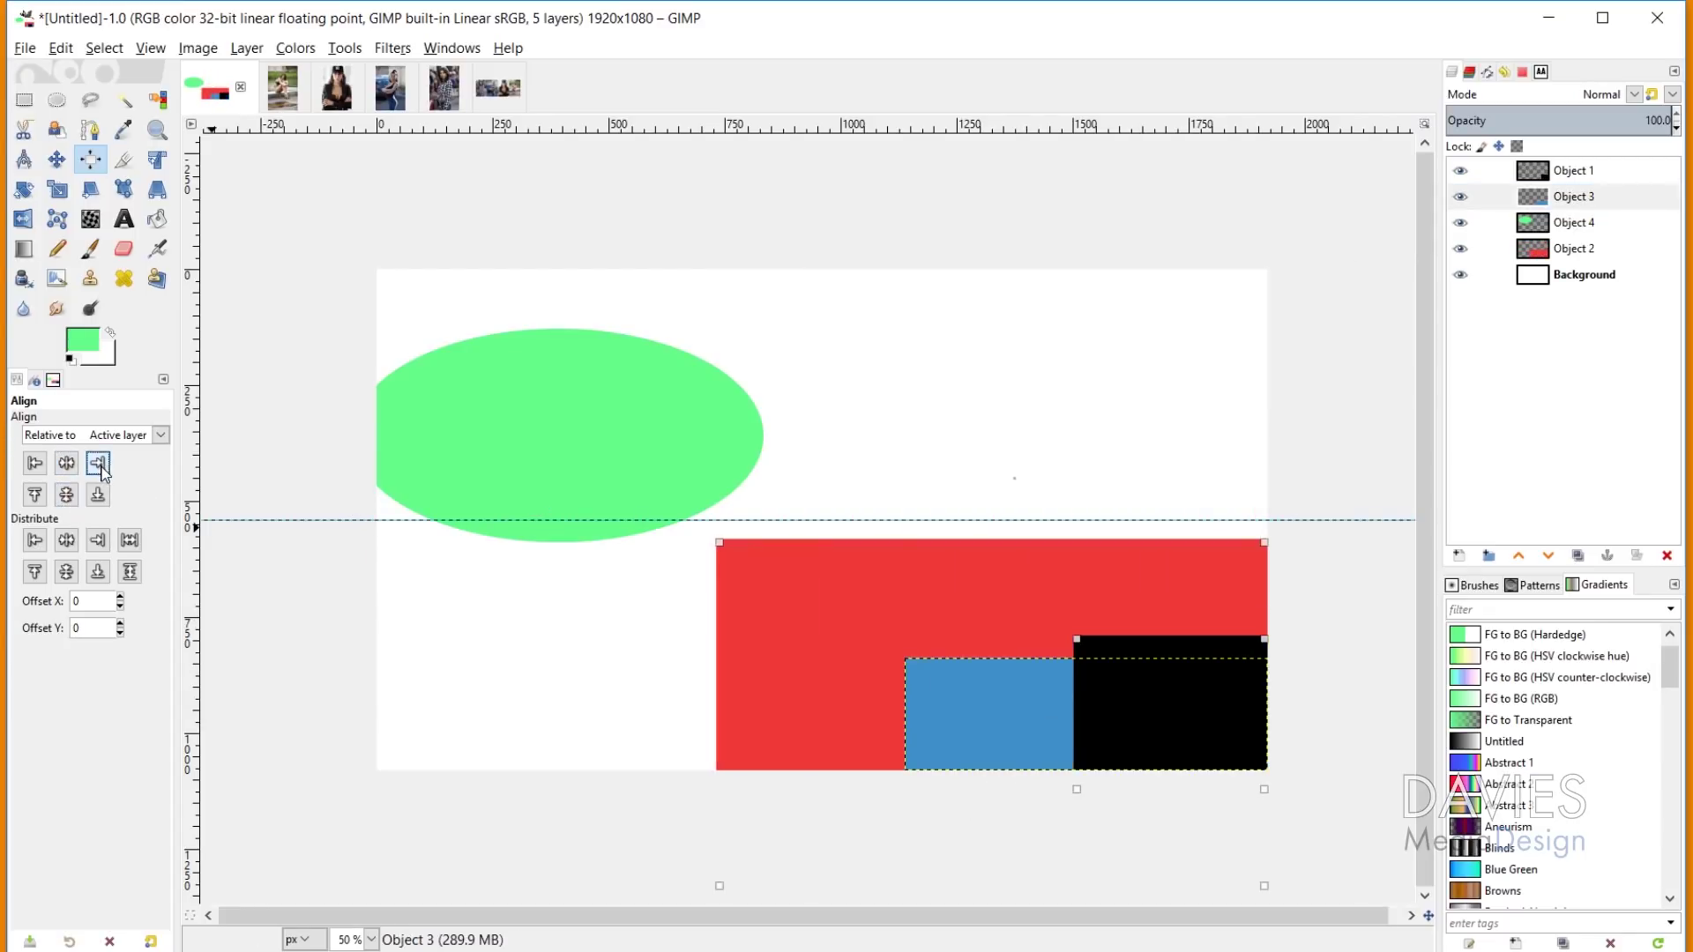
click(34, 462)
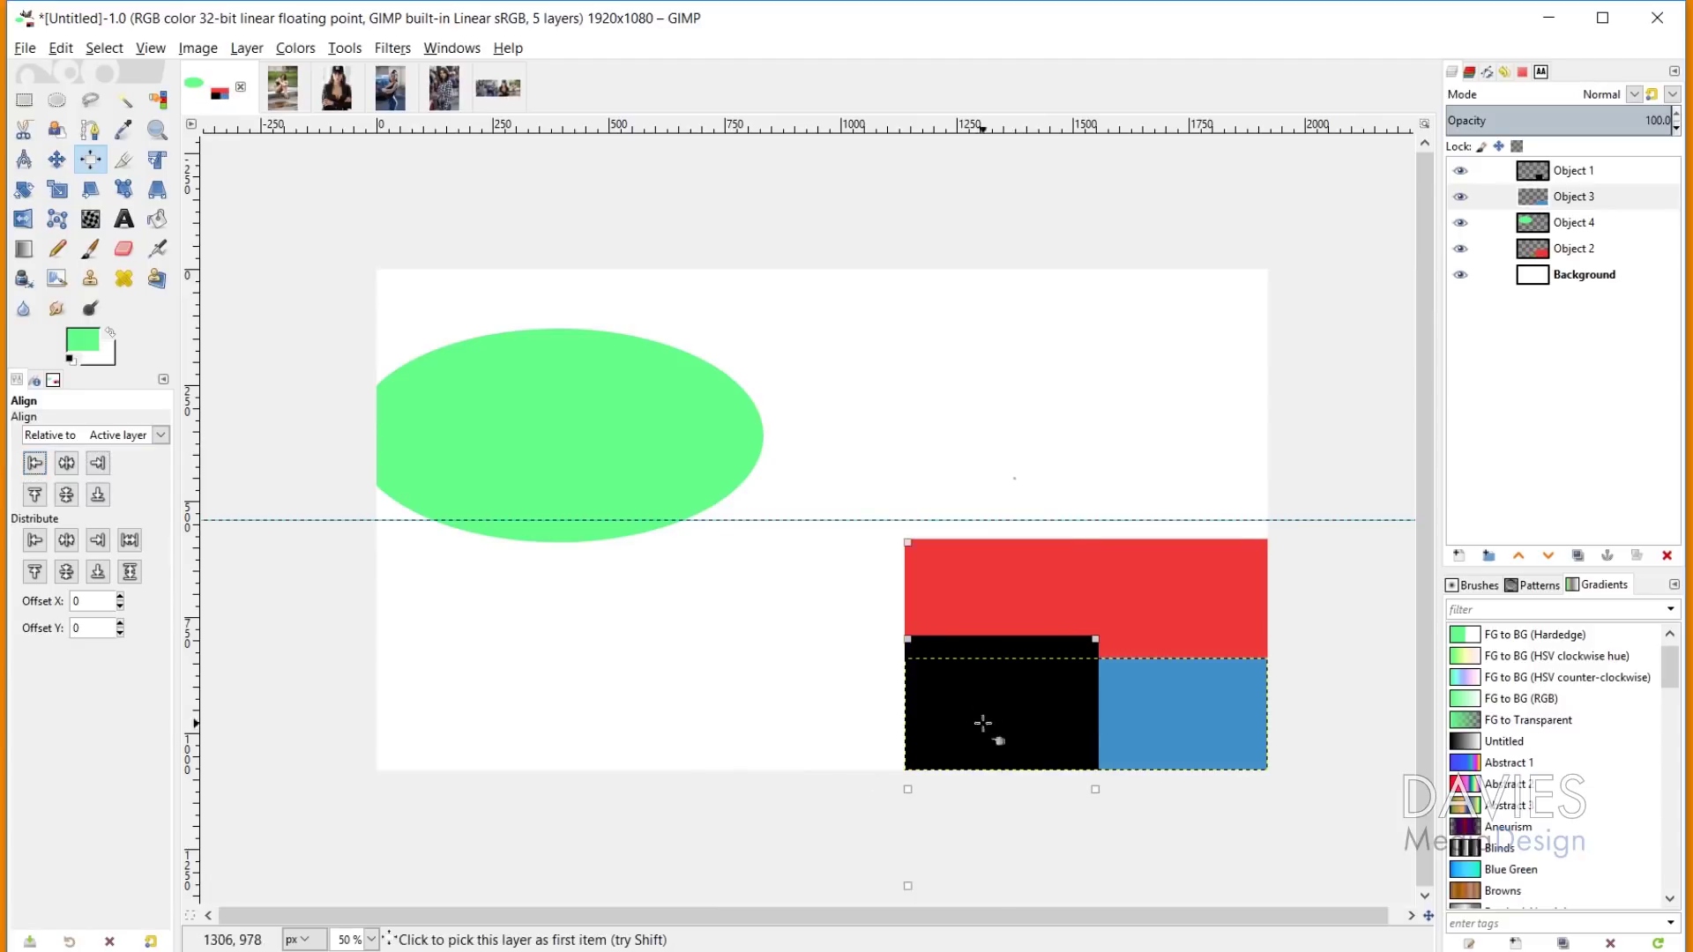
click(67, 462)
Step: Add the blue rectangle and green ellipse to the picked layers, and center all four shapes relative to Image in both directions
click(954, 698)
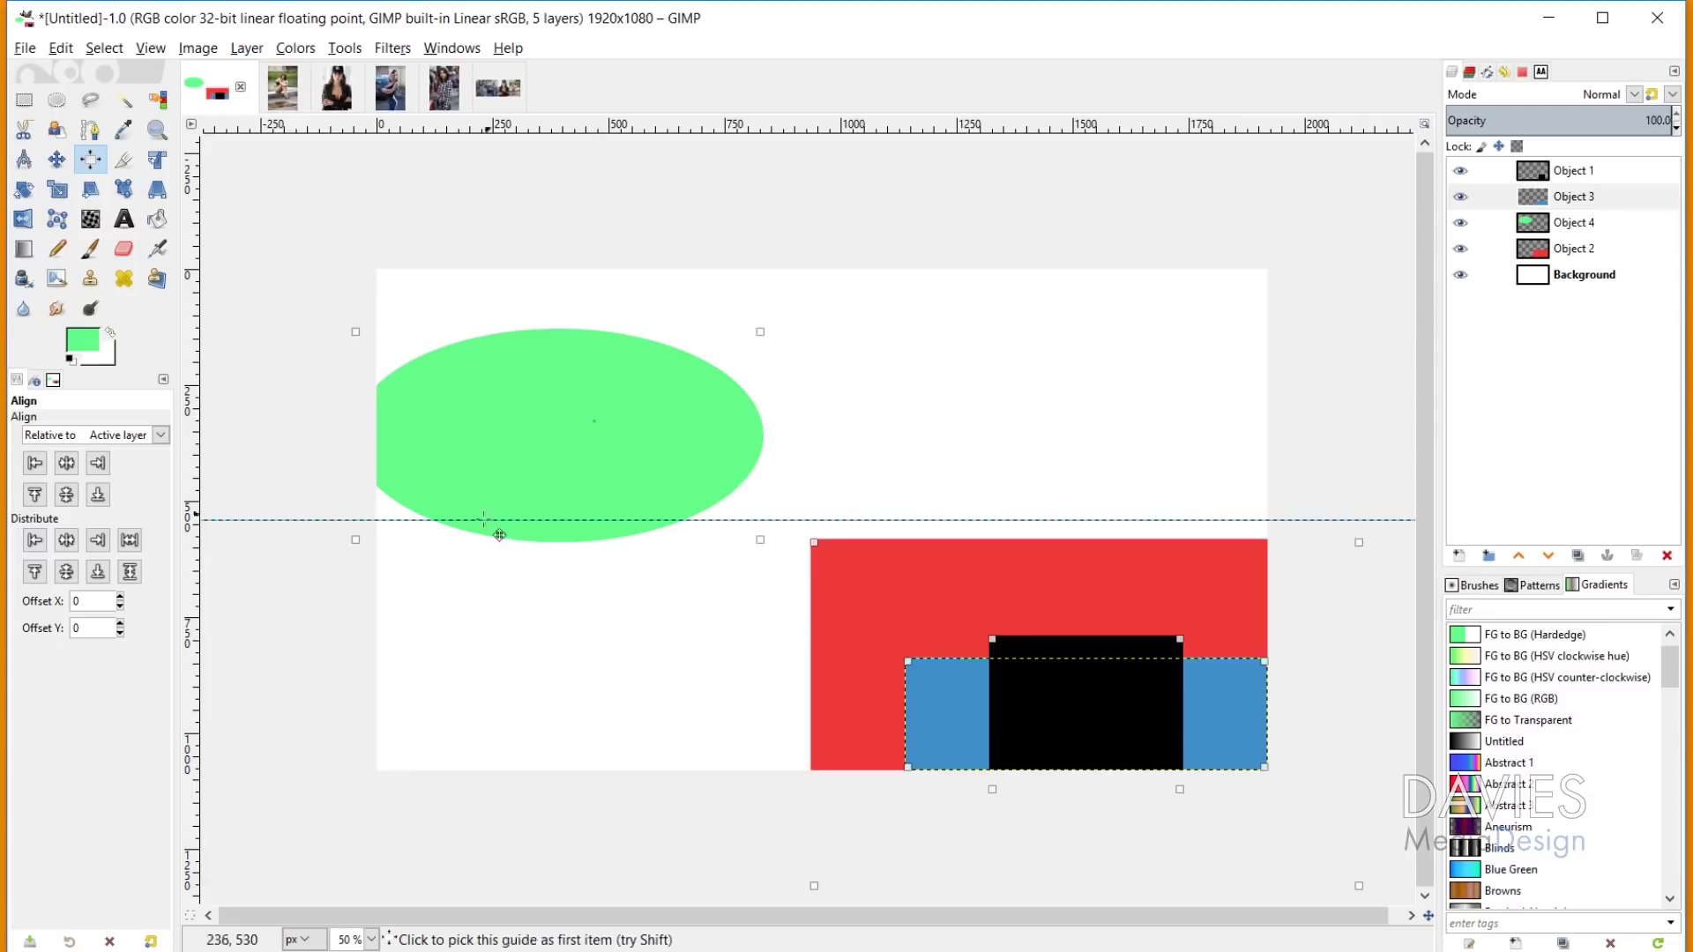
click(161, 434)
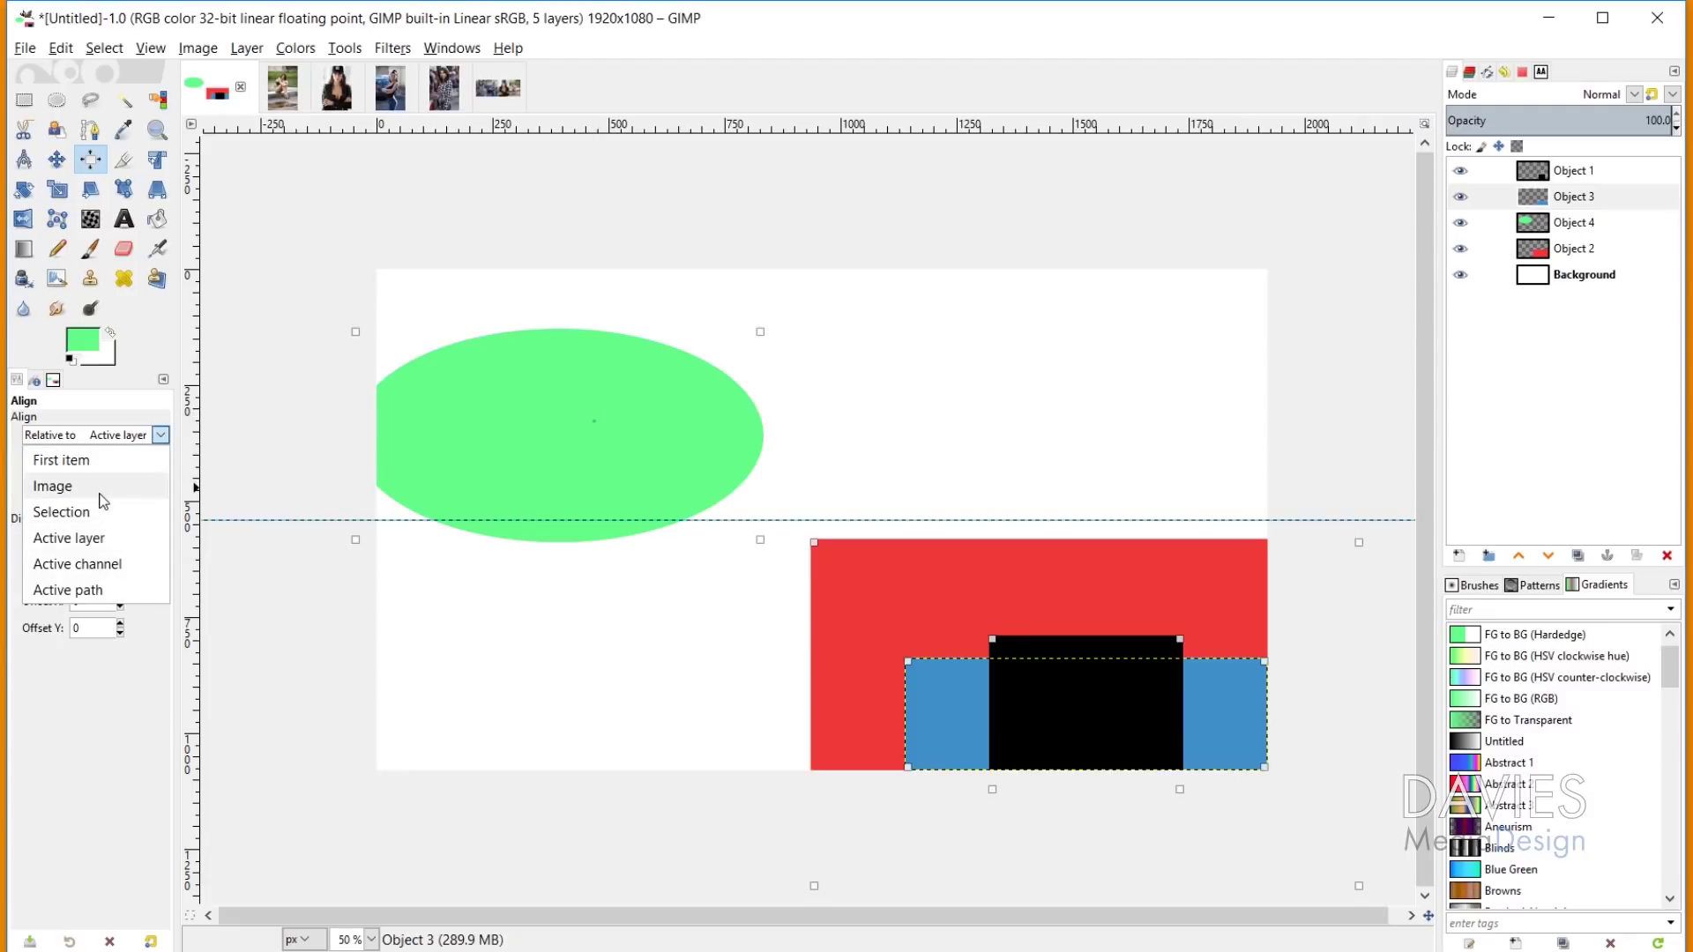
click(53, 486)
click(67, 463)
click(67, 495)
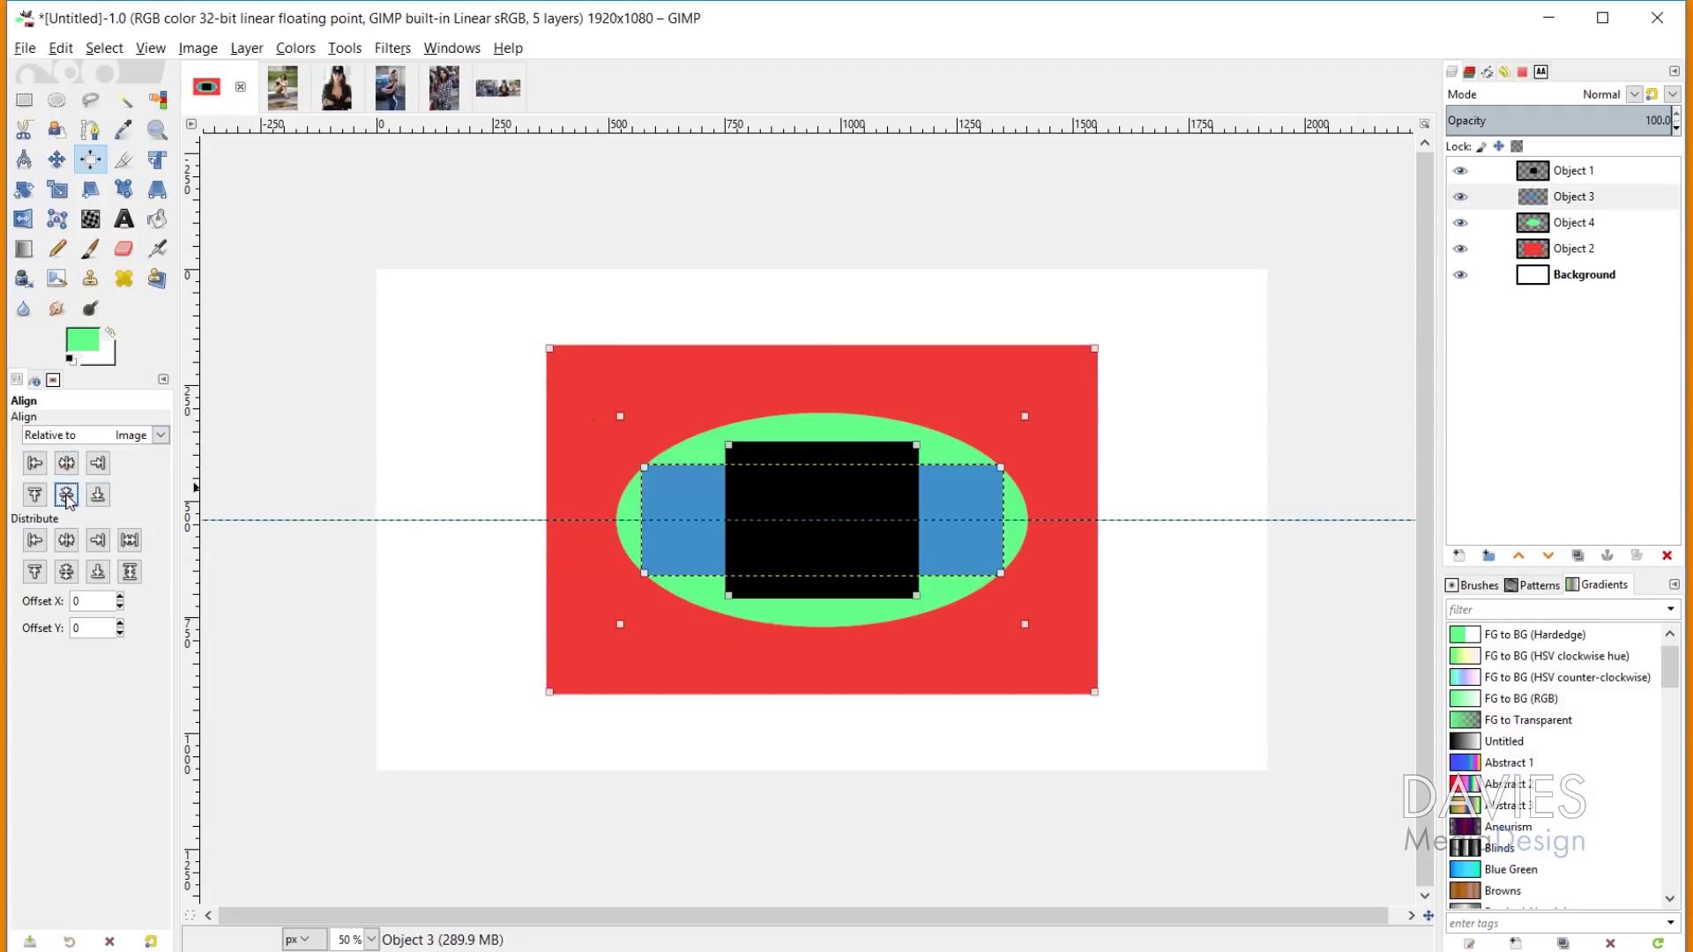
Step: Set the Align tool relative to Active channel, duplicate the Red channel, and make Red Channel Copy active
click(141, 434)
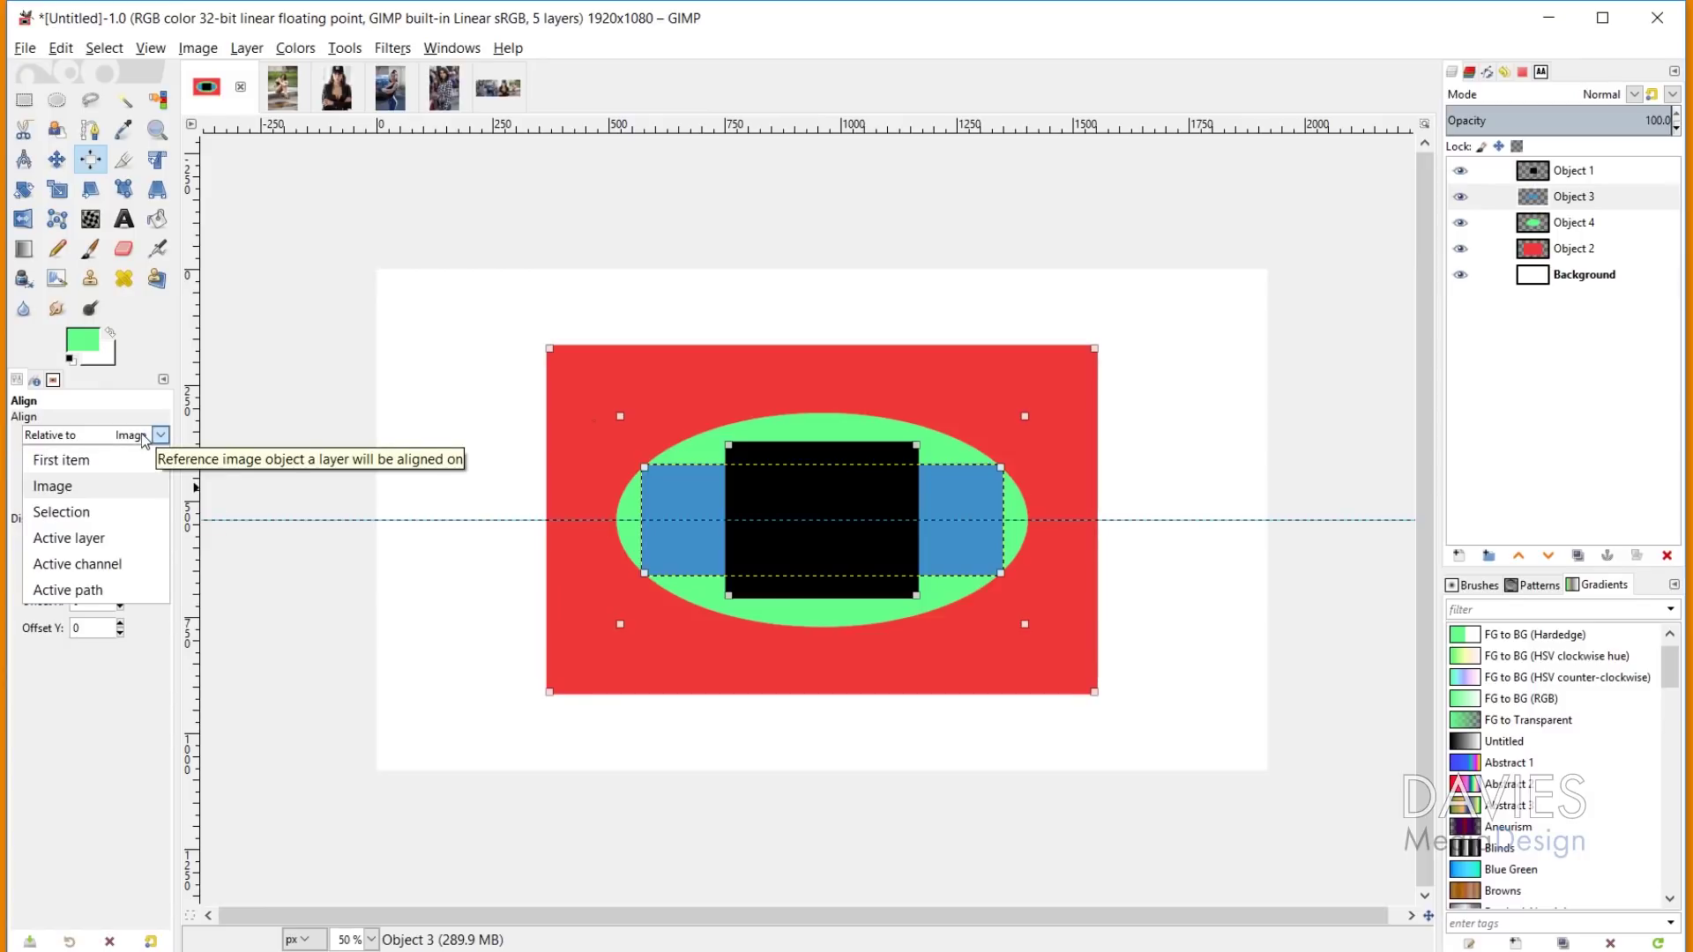
click(123, 563)
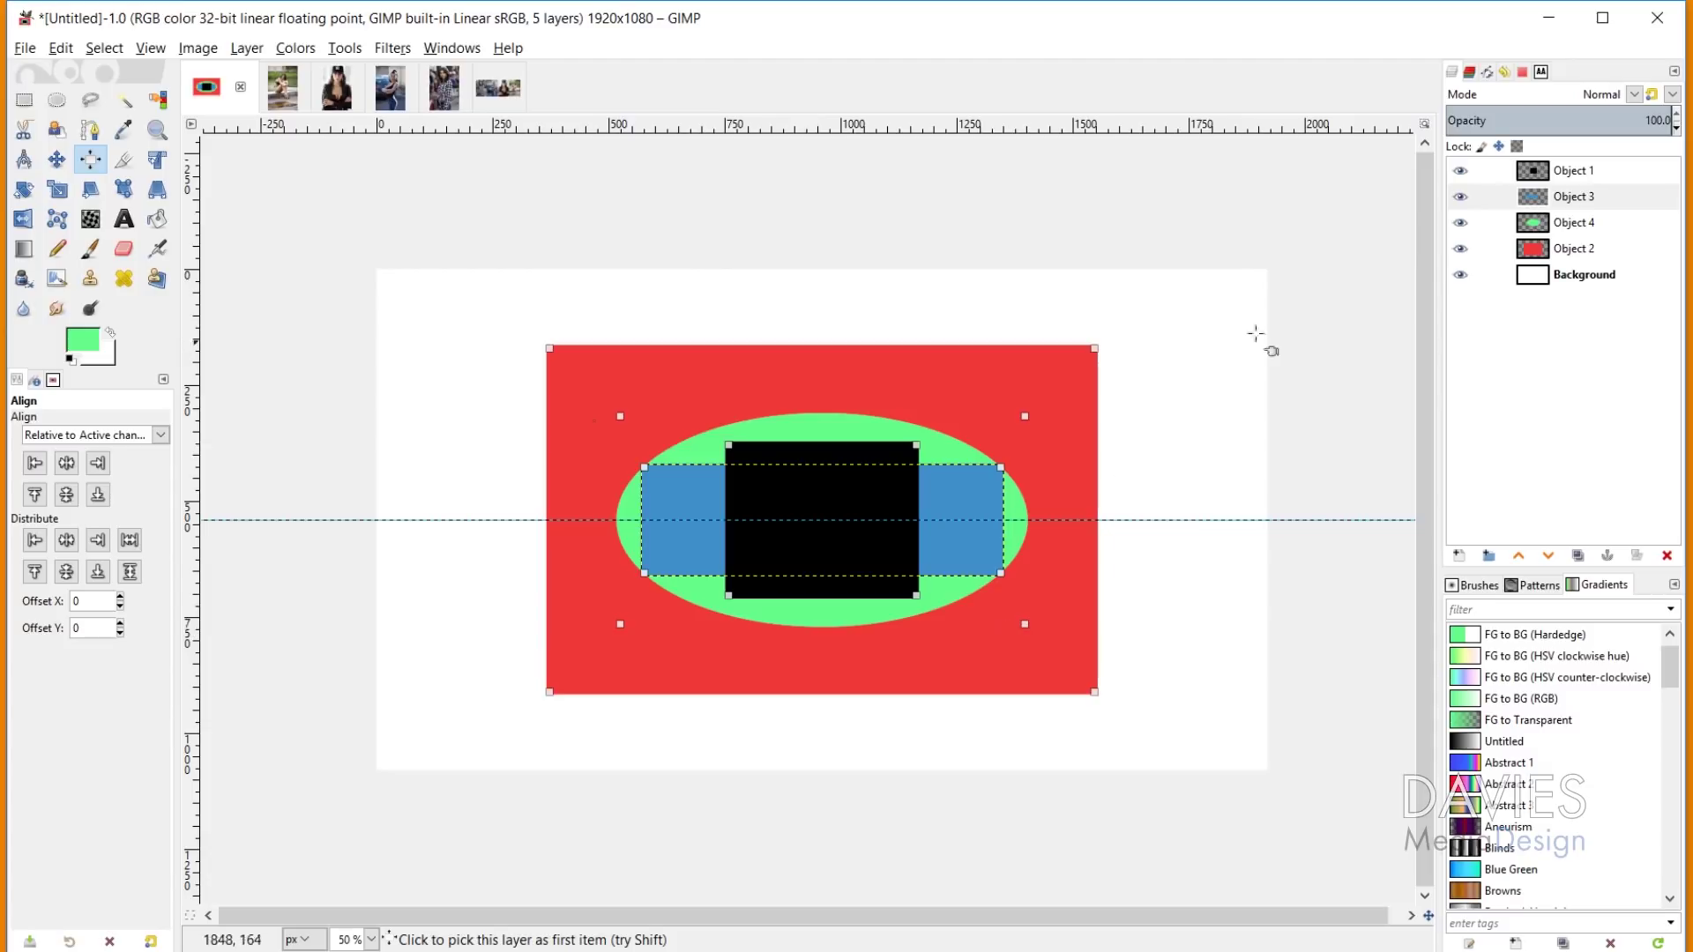
click(1472, 71)
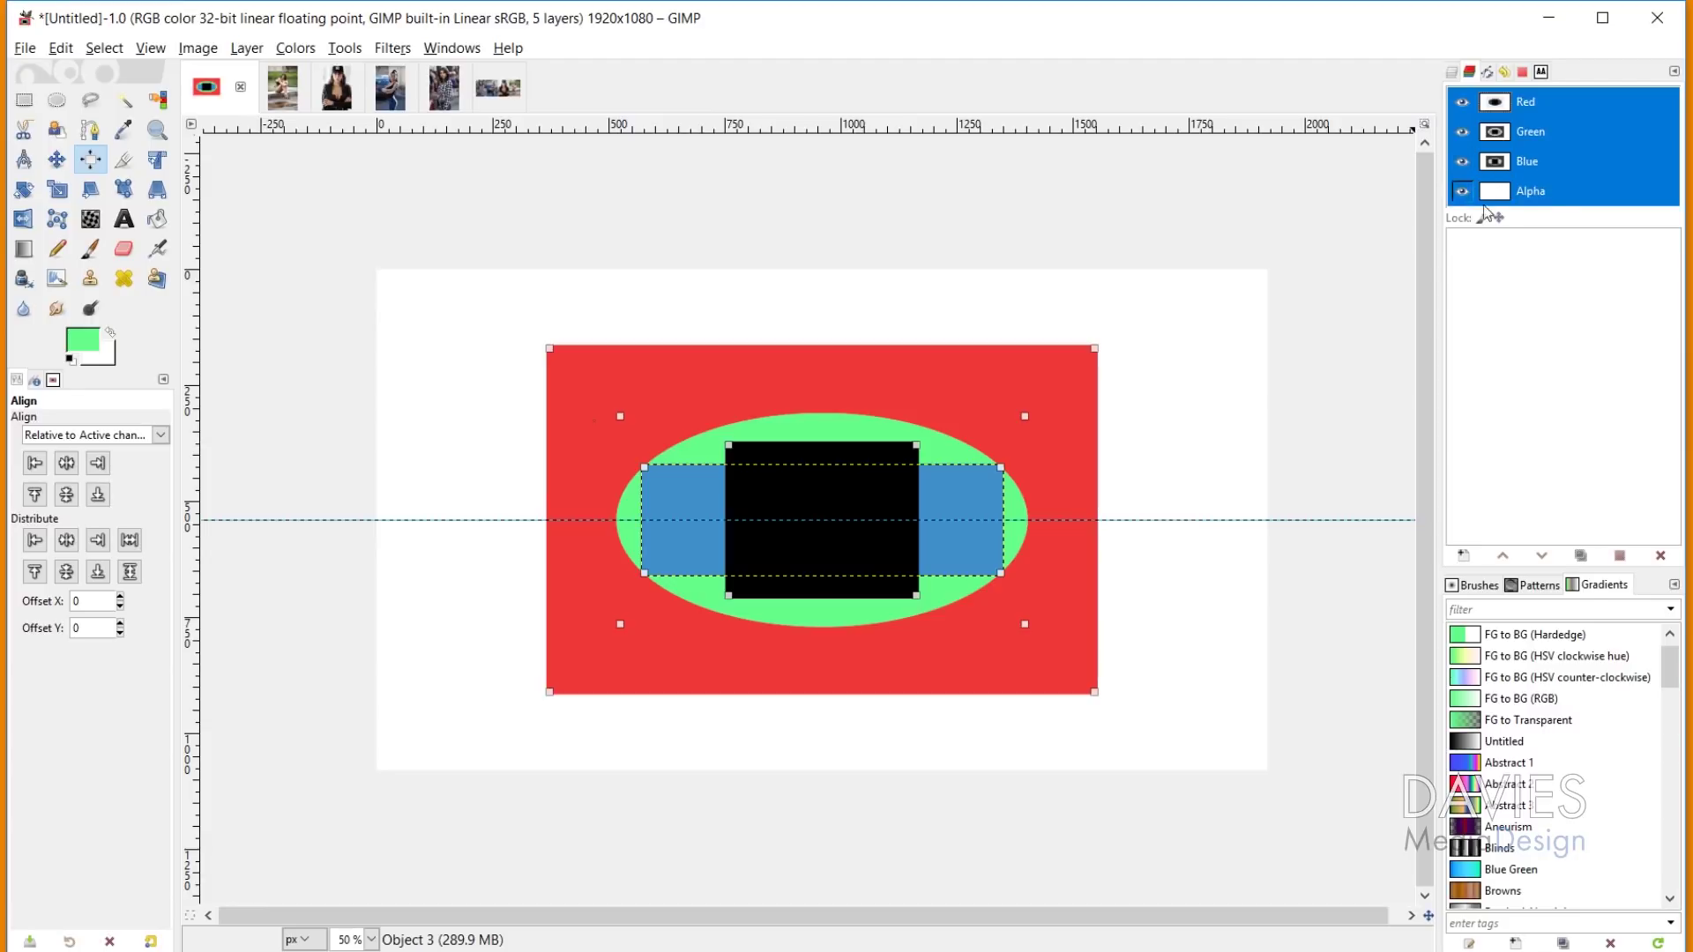
right_click(1505, 103)
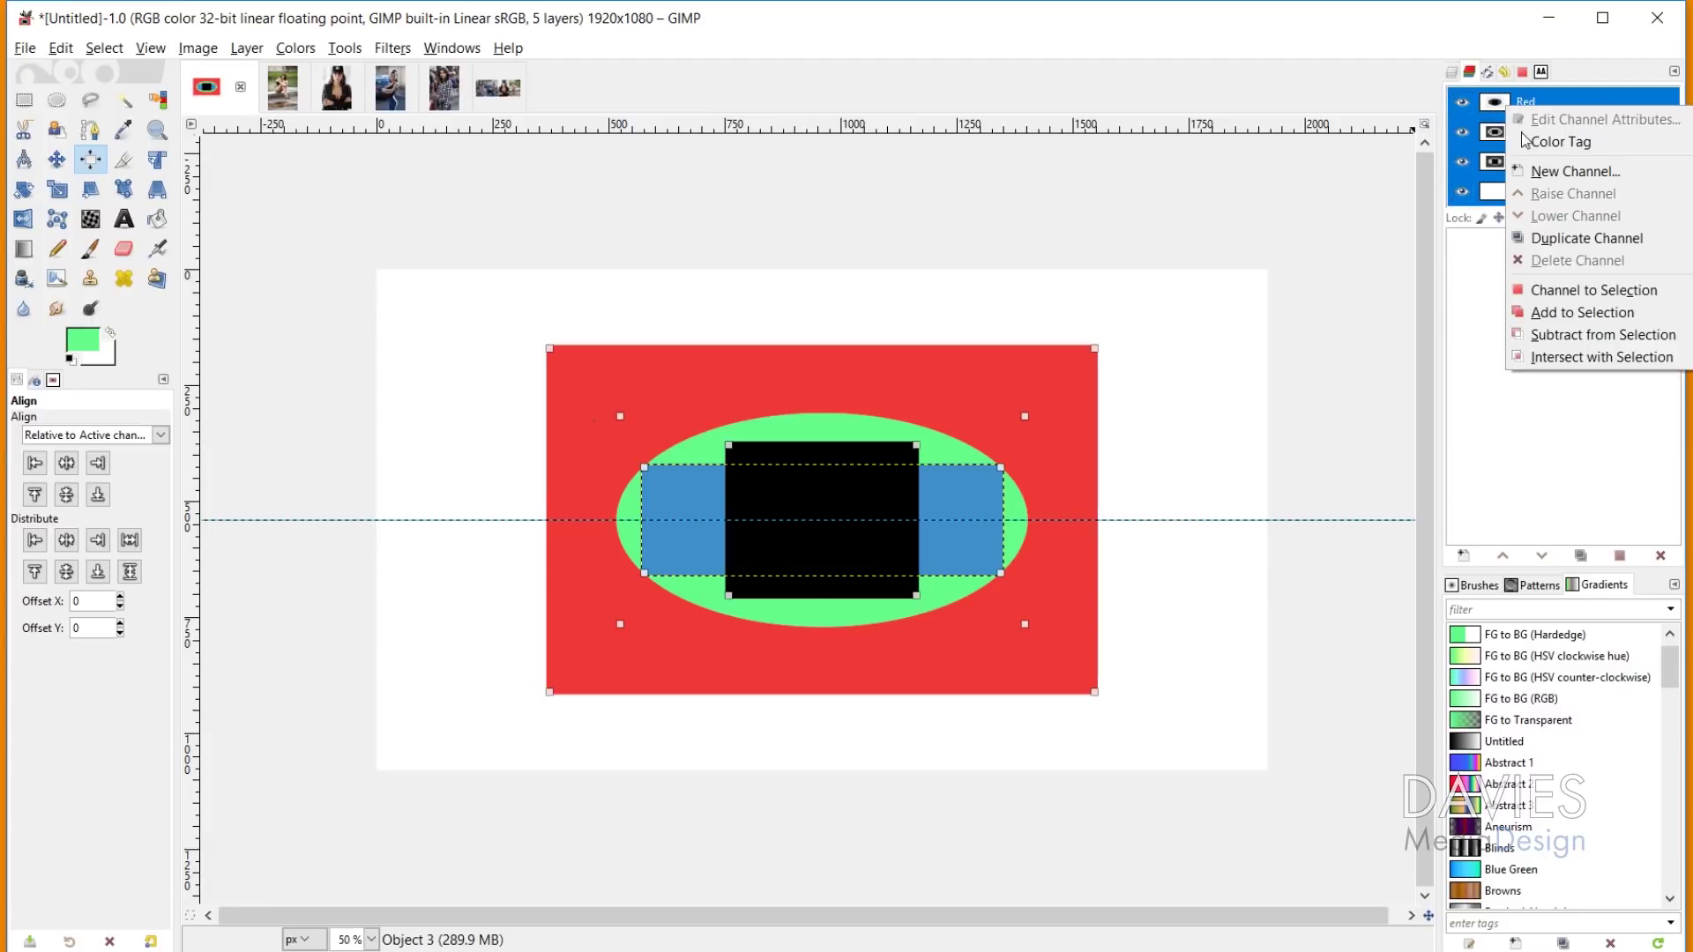
click(1578, 239)
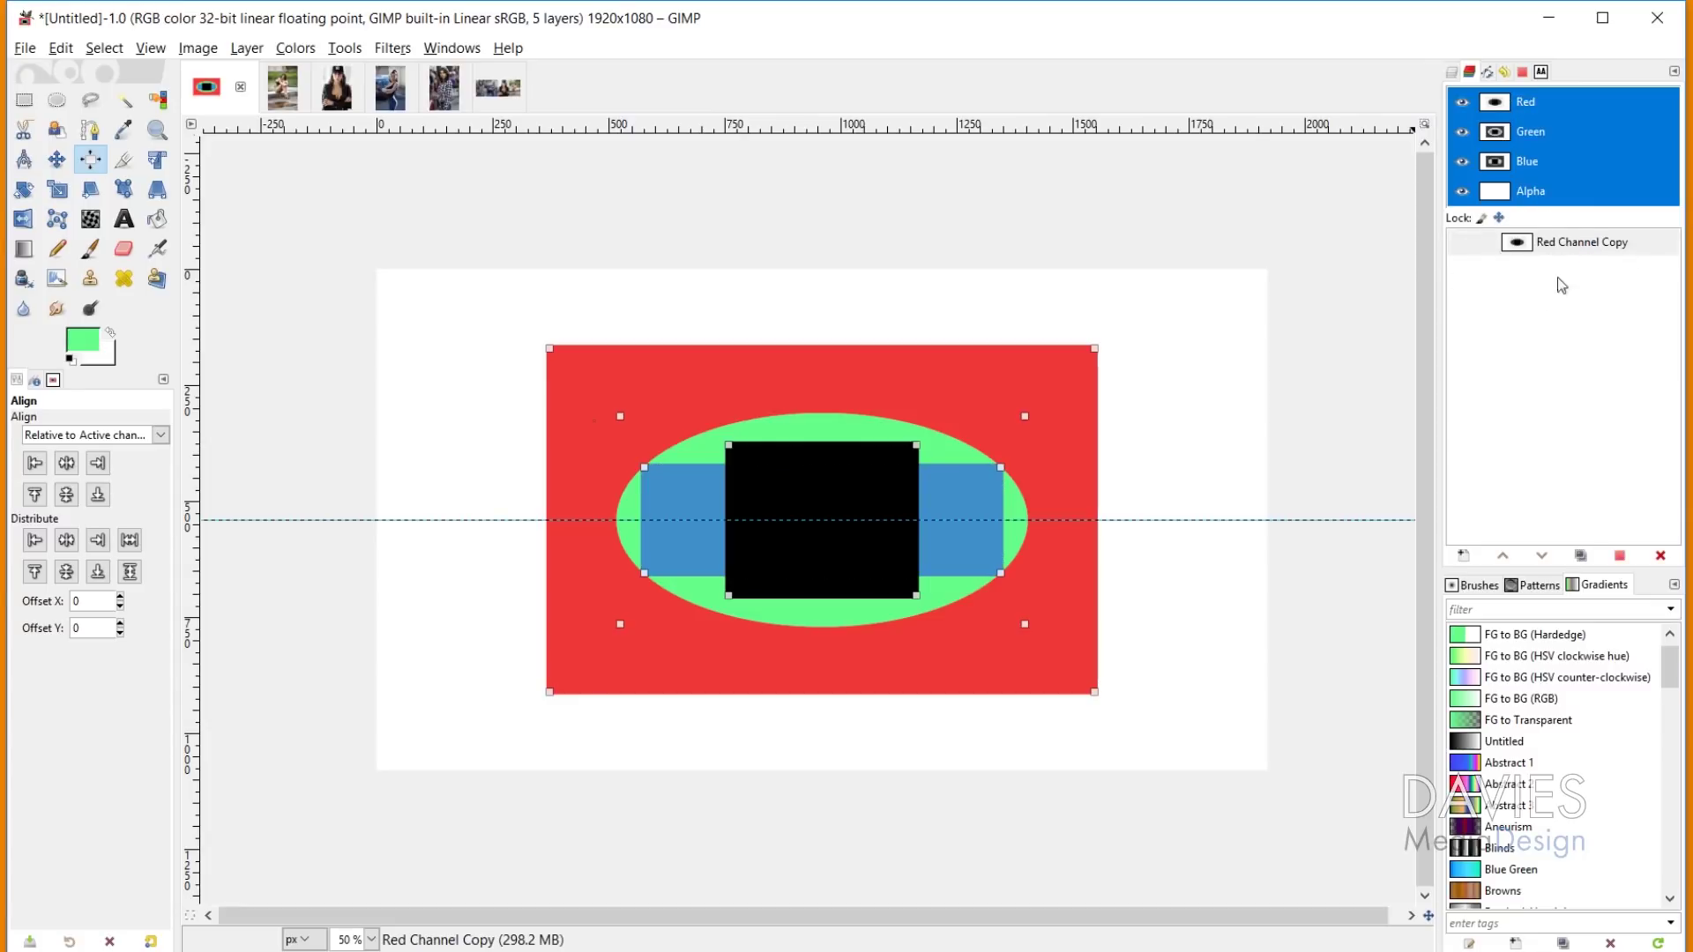
click(1577, 247)
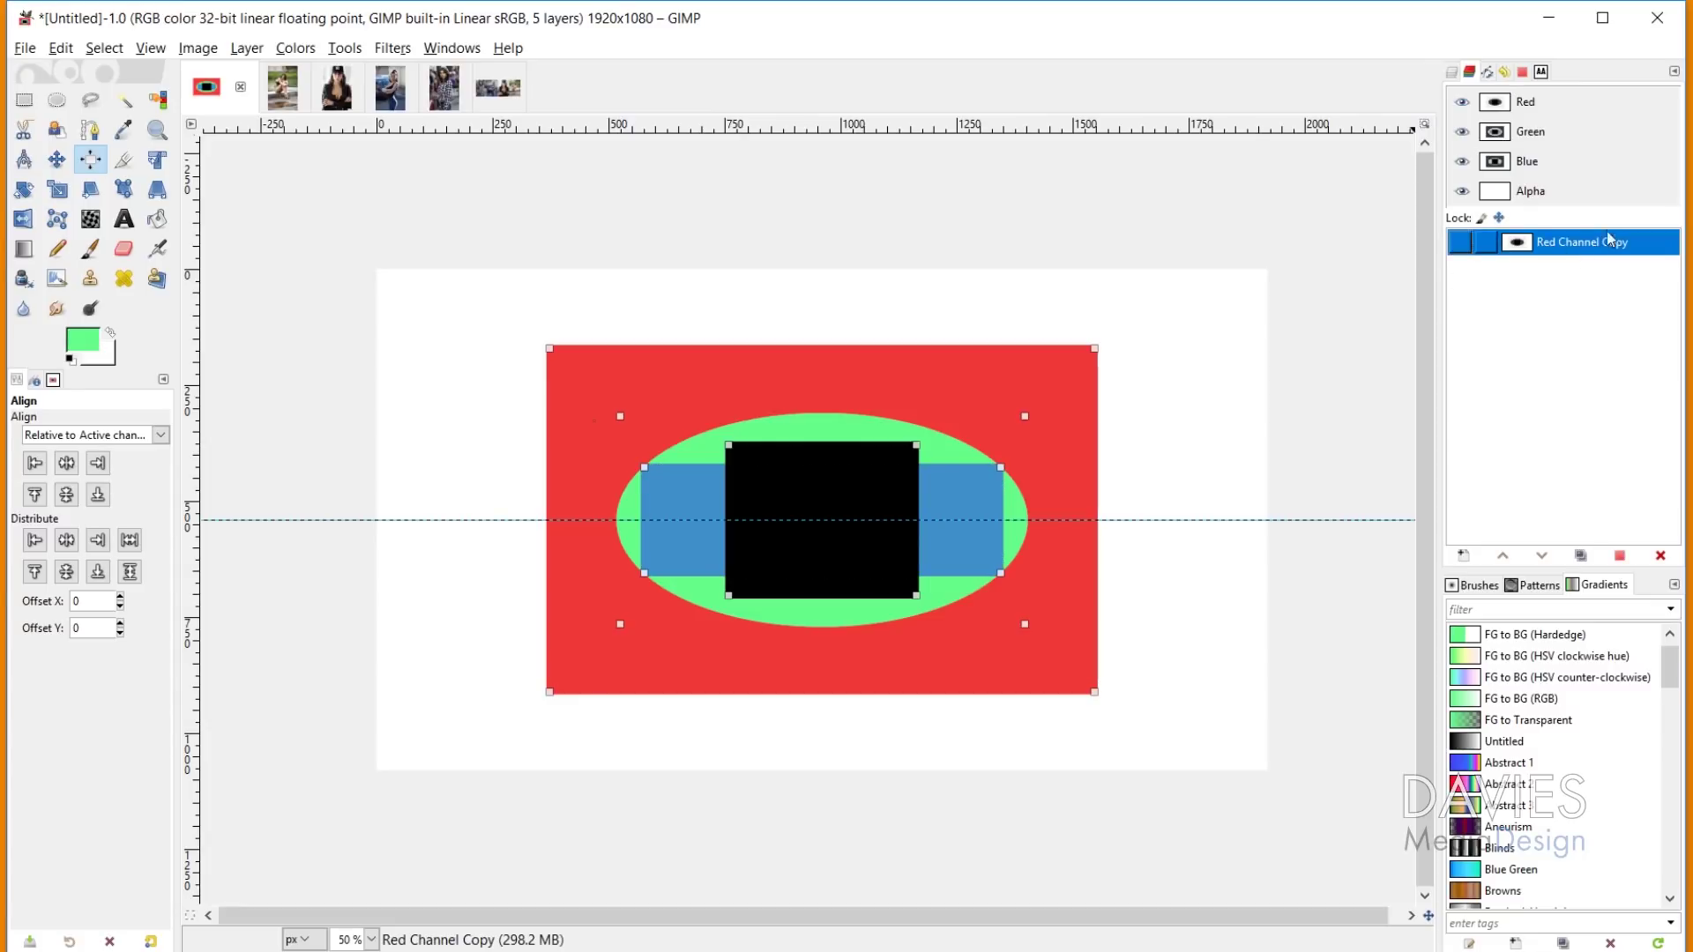
Step: Align the picked shapes to the active channel's left, center, right and bottom, and finally center them in both directions
click(37, 467)
click(64, 467)
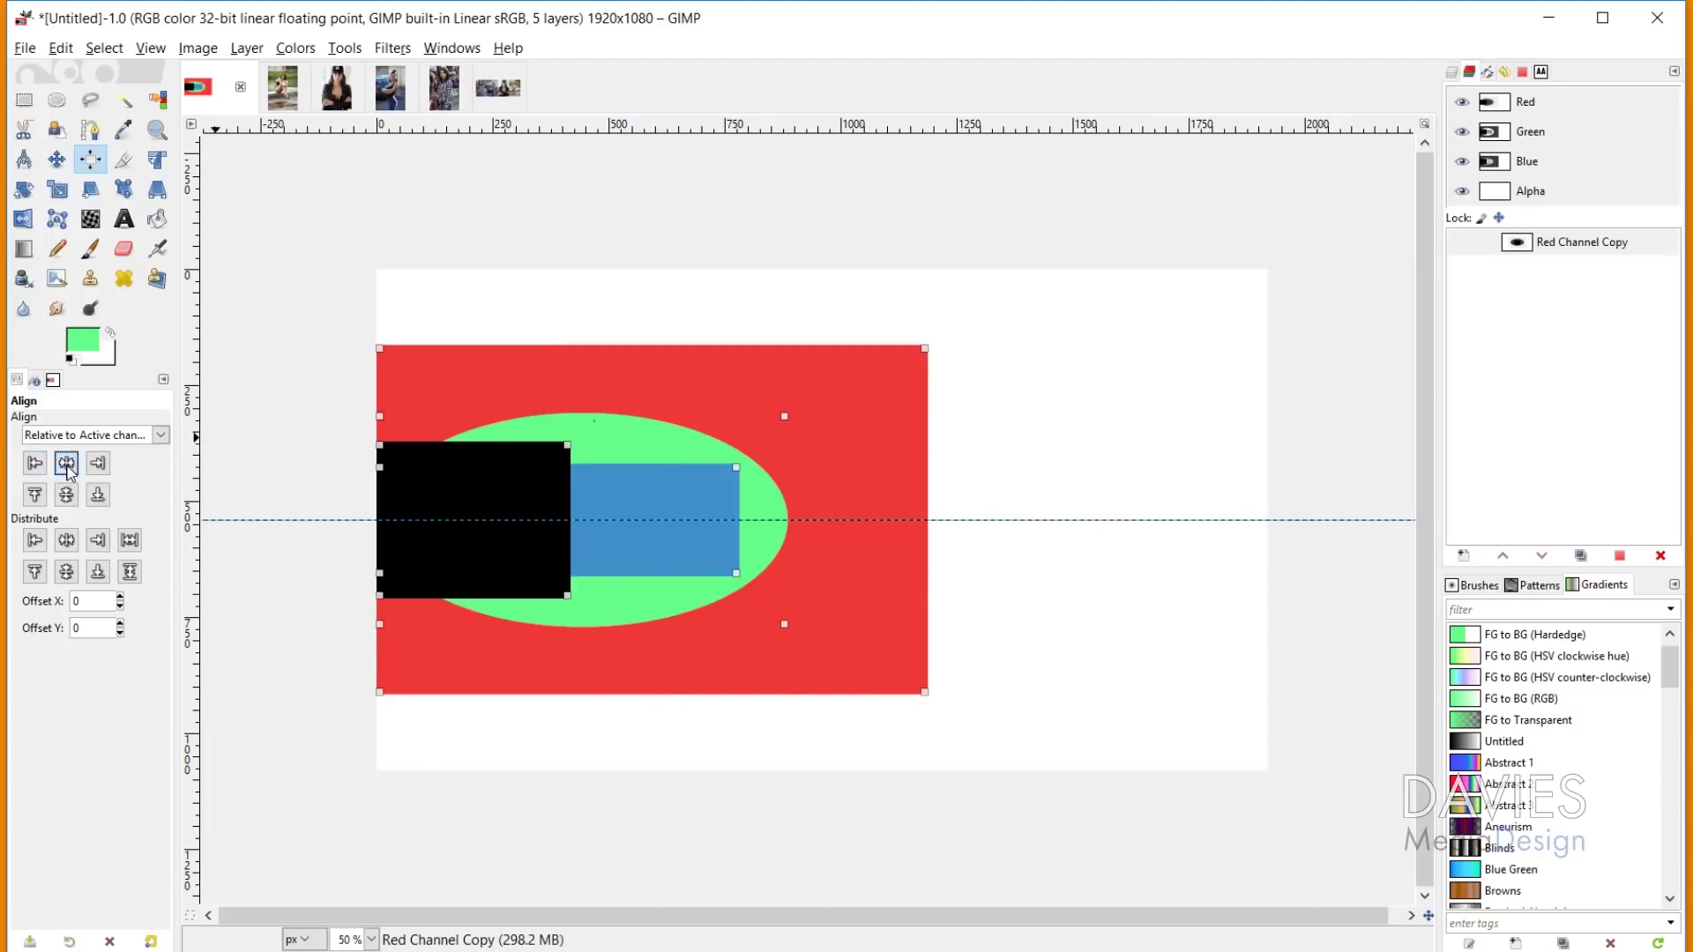
click(98, 463)
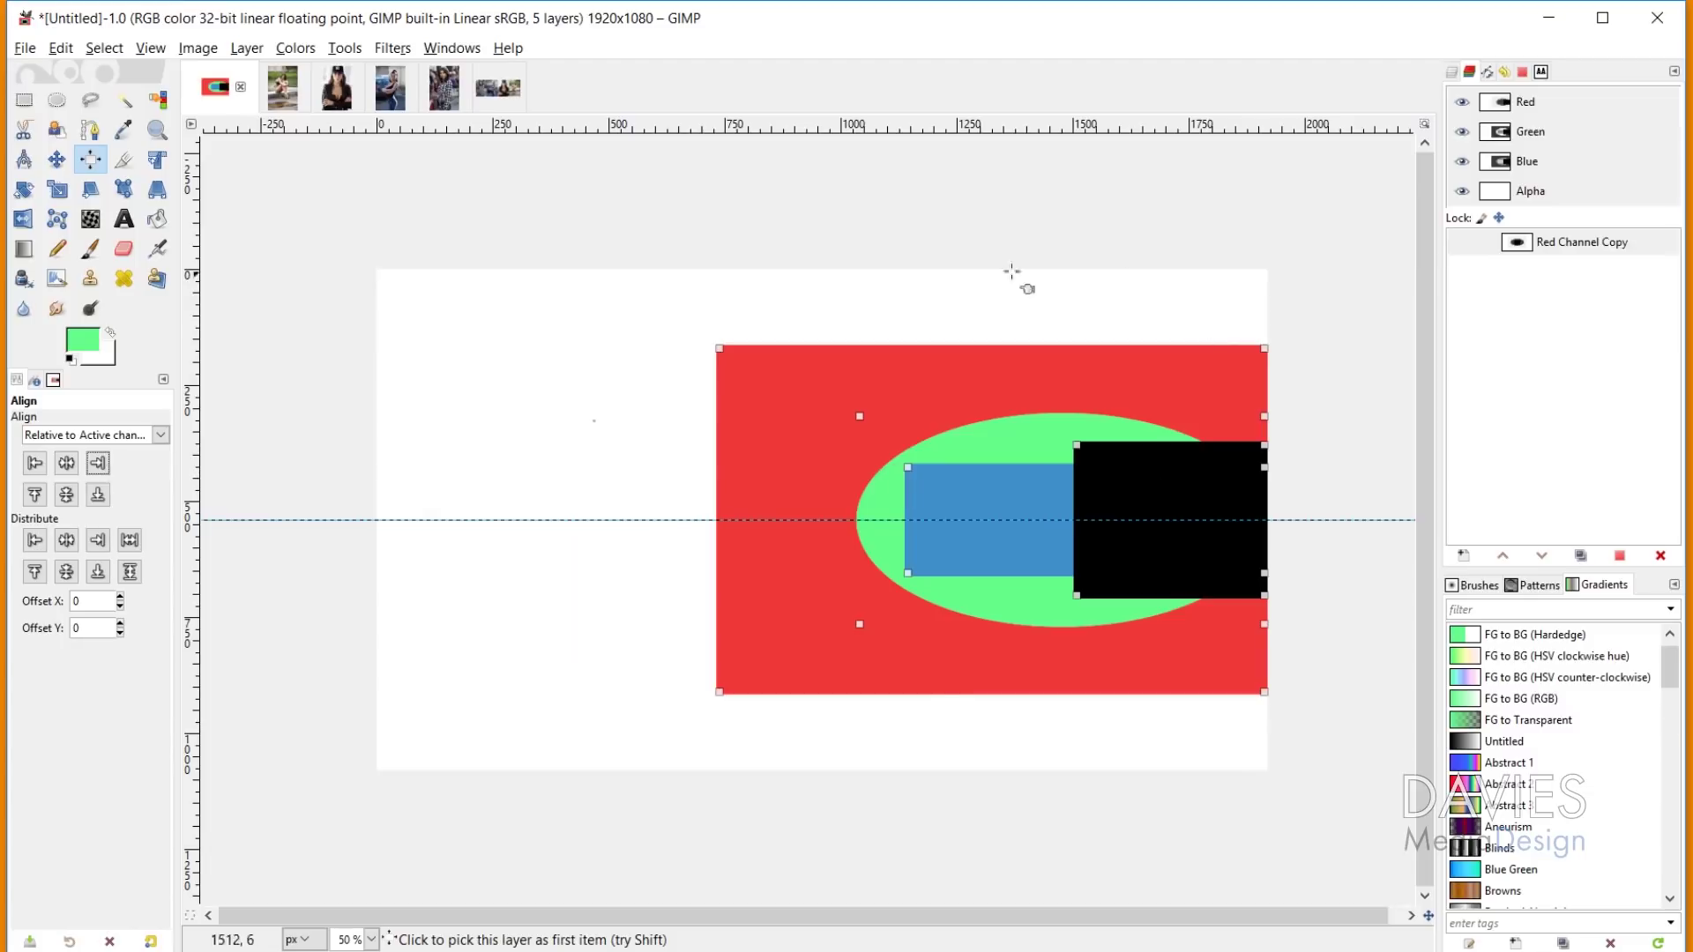
click(66, 495)
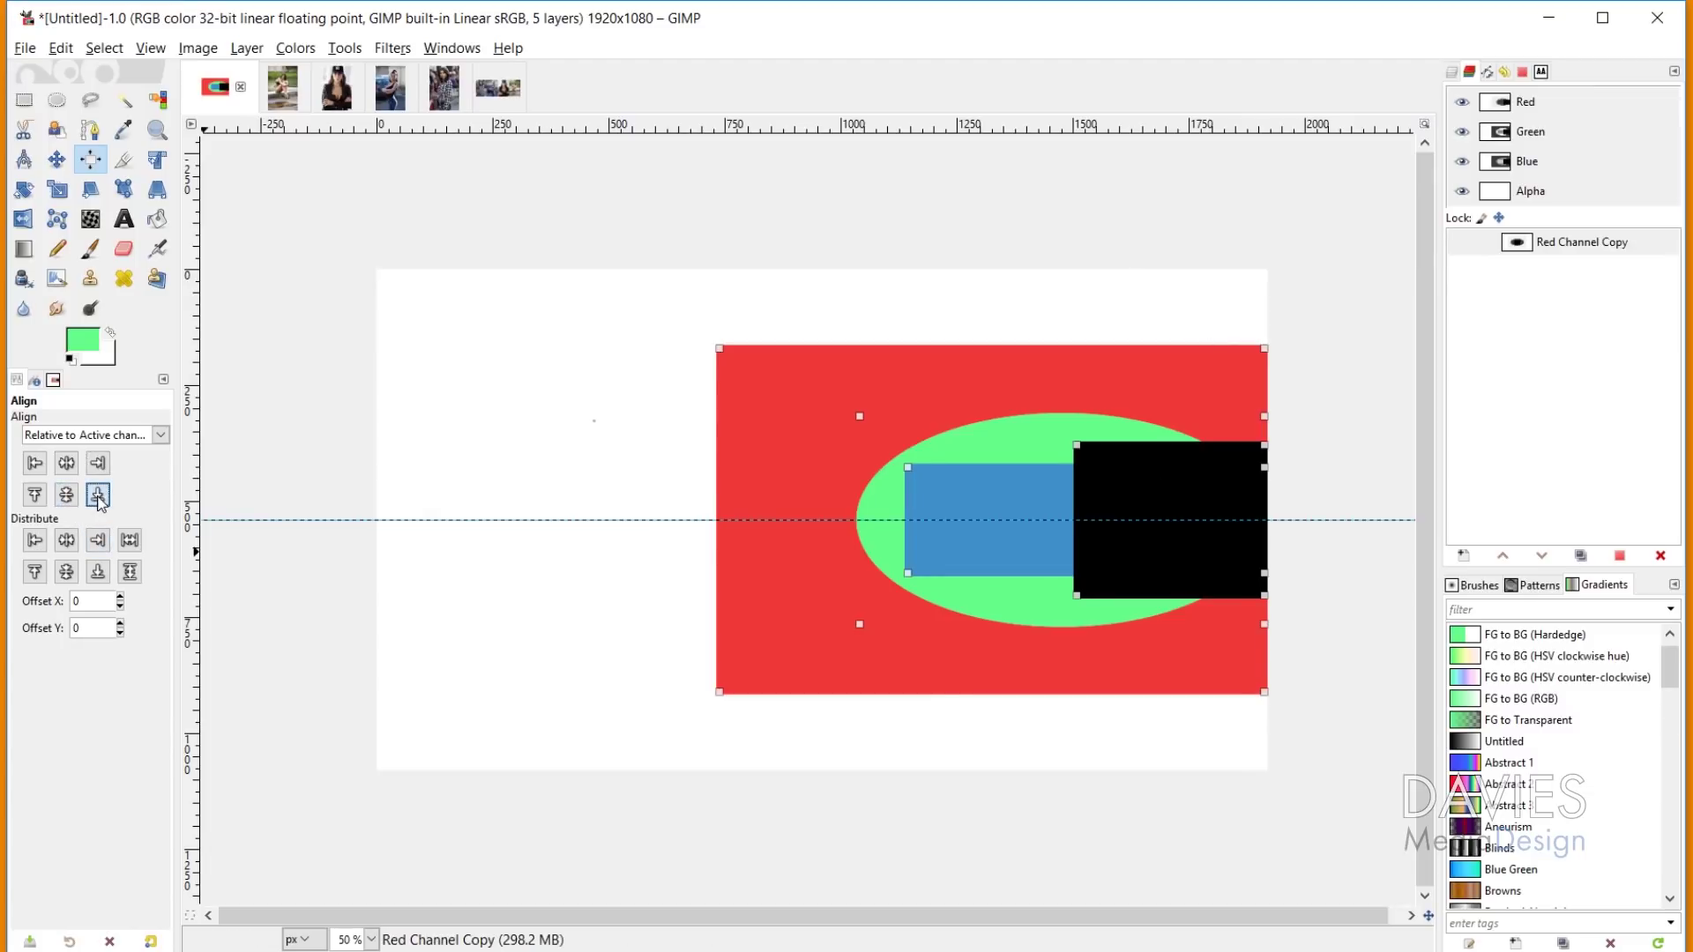
click(98, 495)
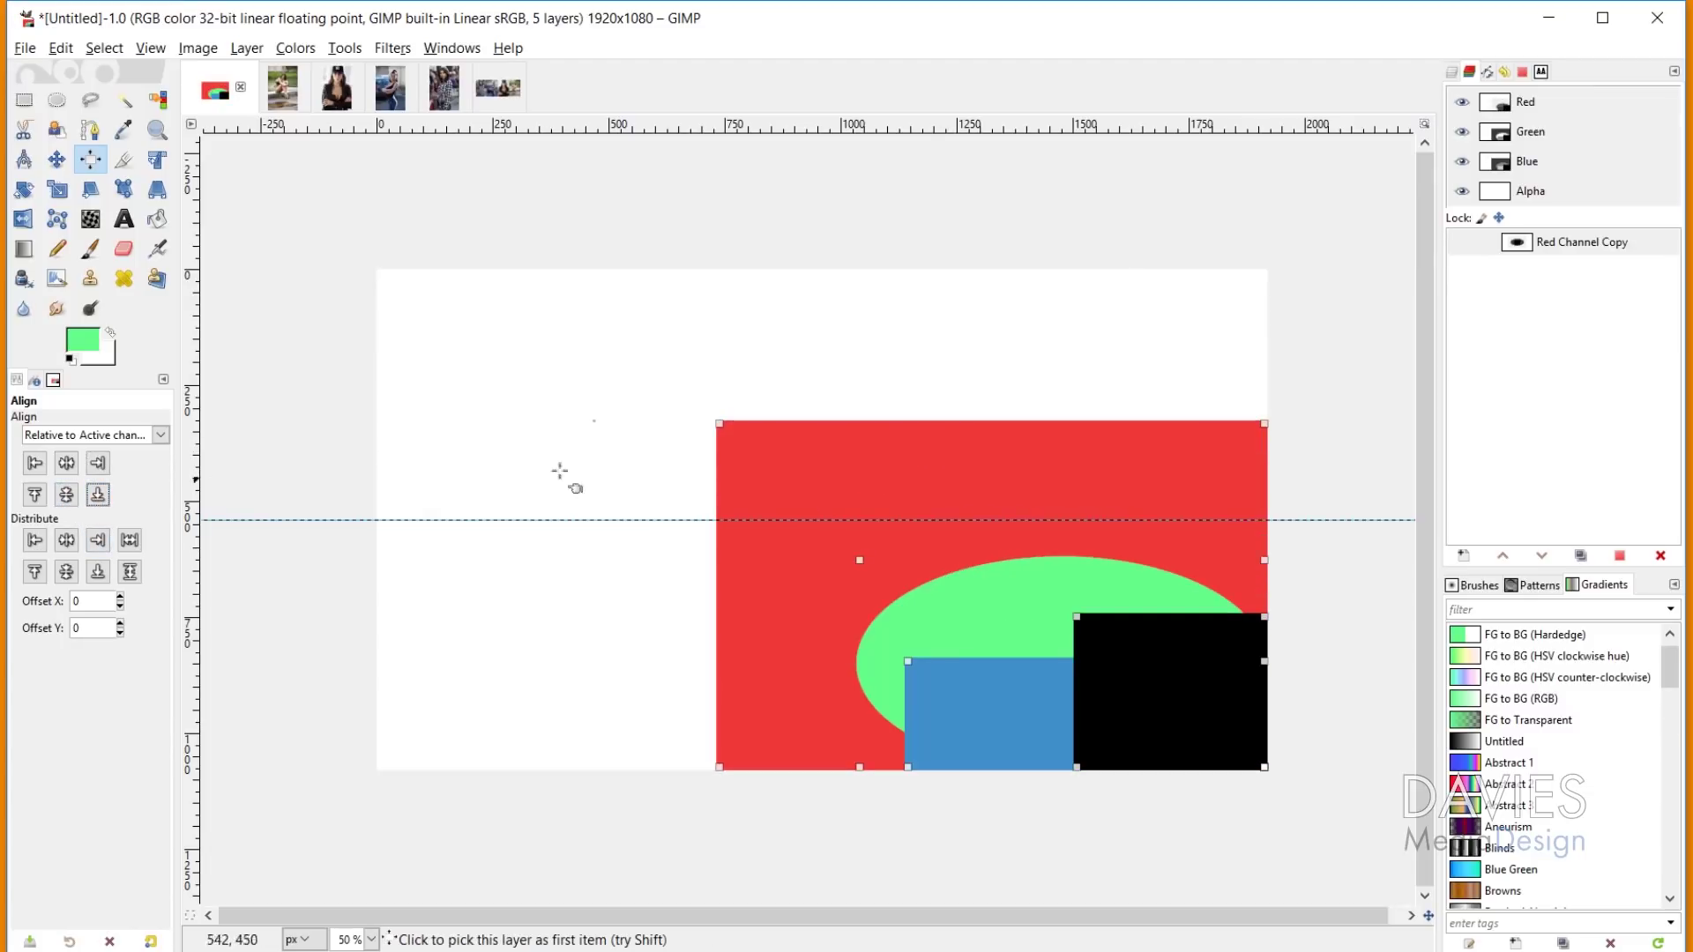
click(66, 463)
click(67, 495)
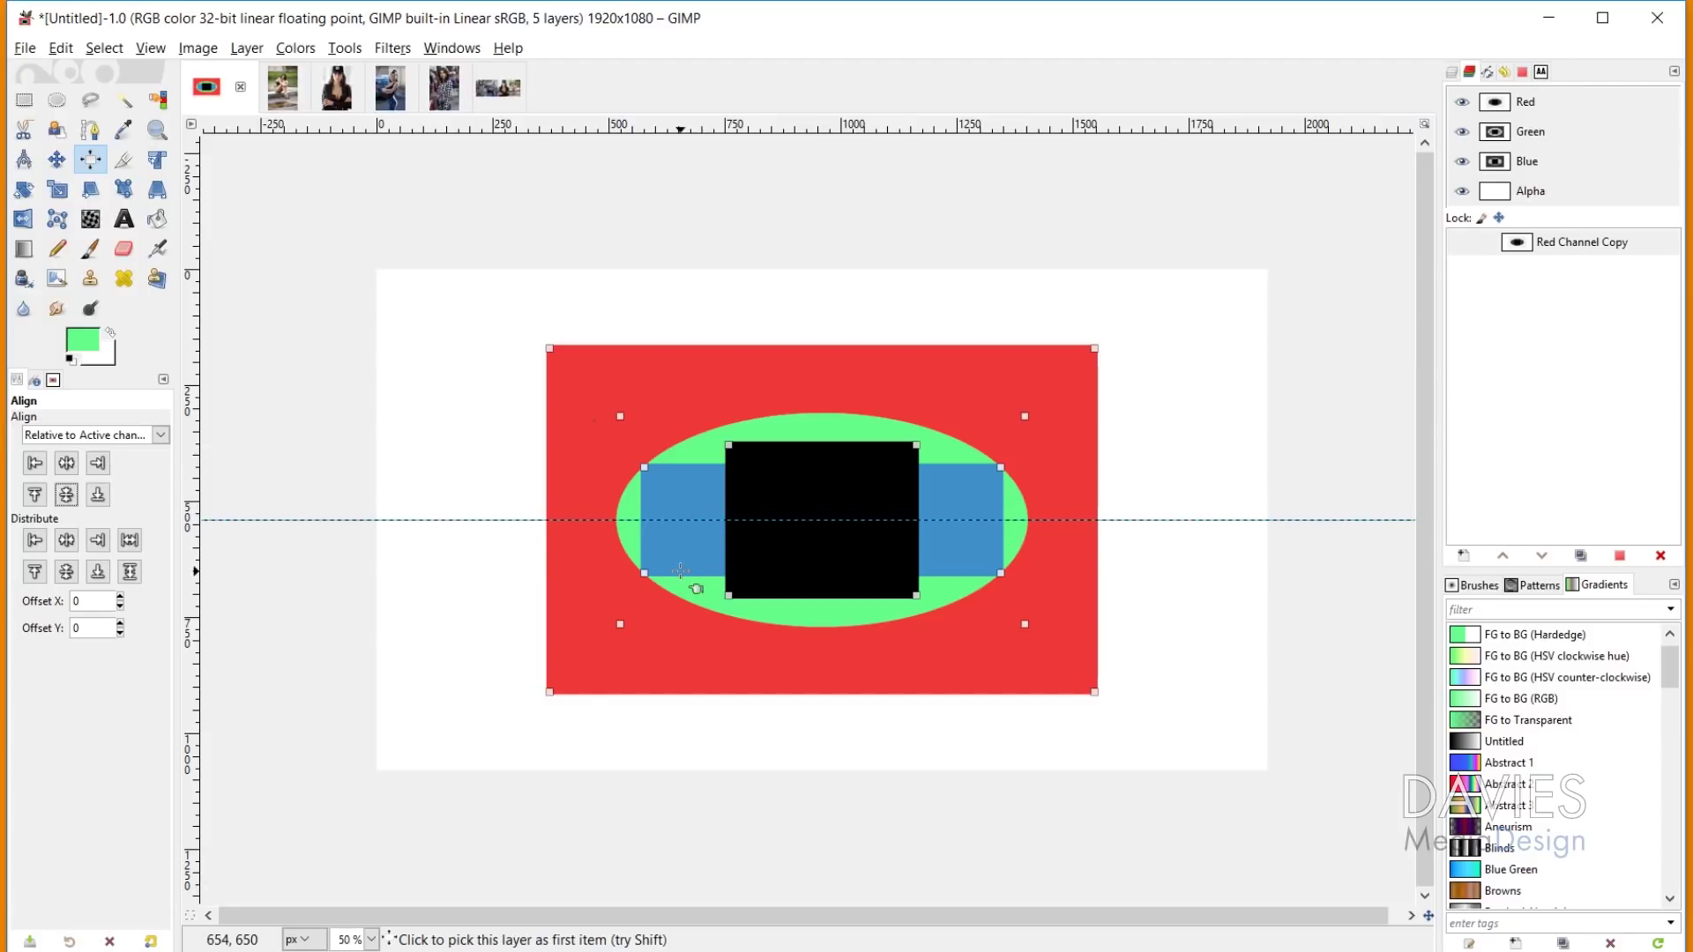
Step: Delete Red Channel Copy and return to the layer list
click(1613, 243)
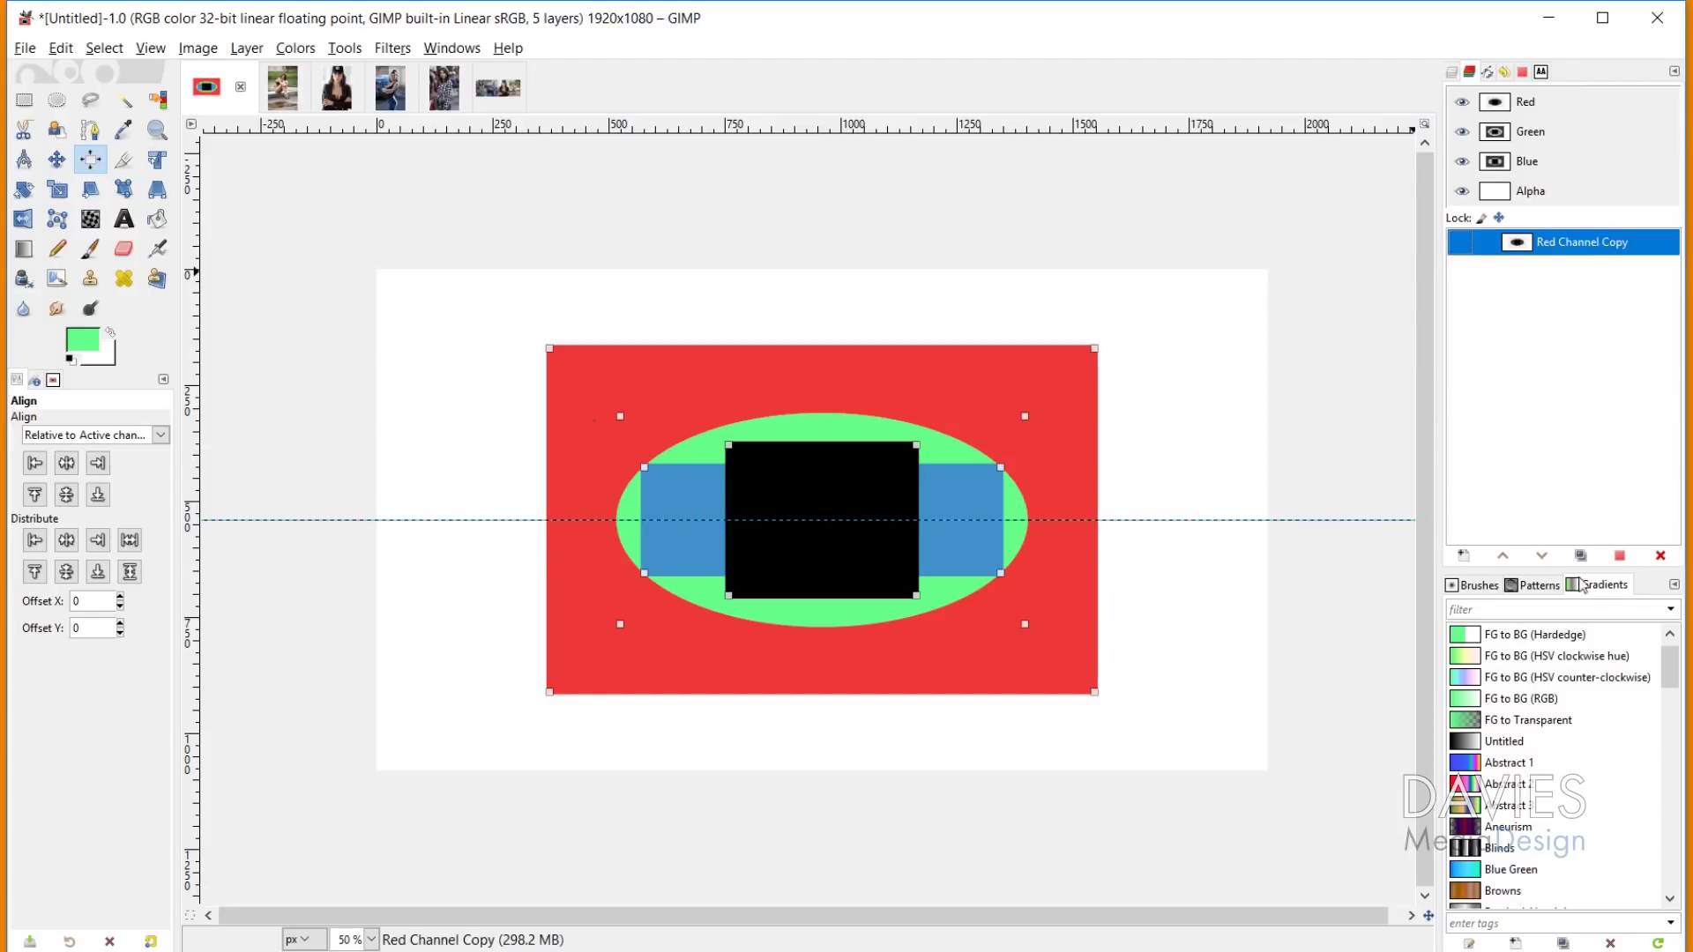
click(1660, 556)
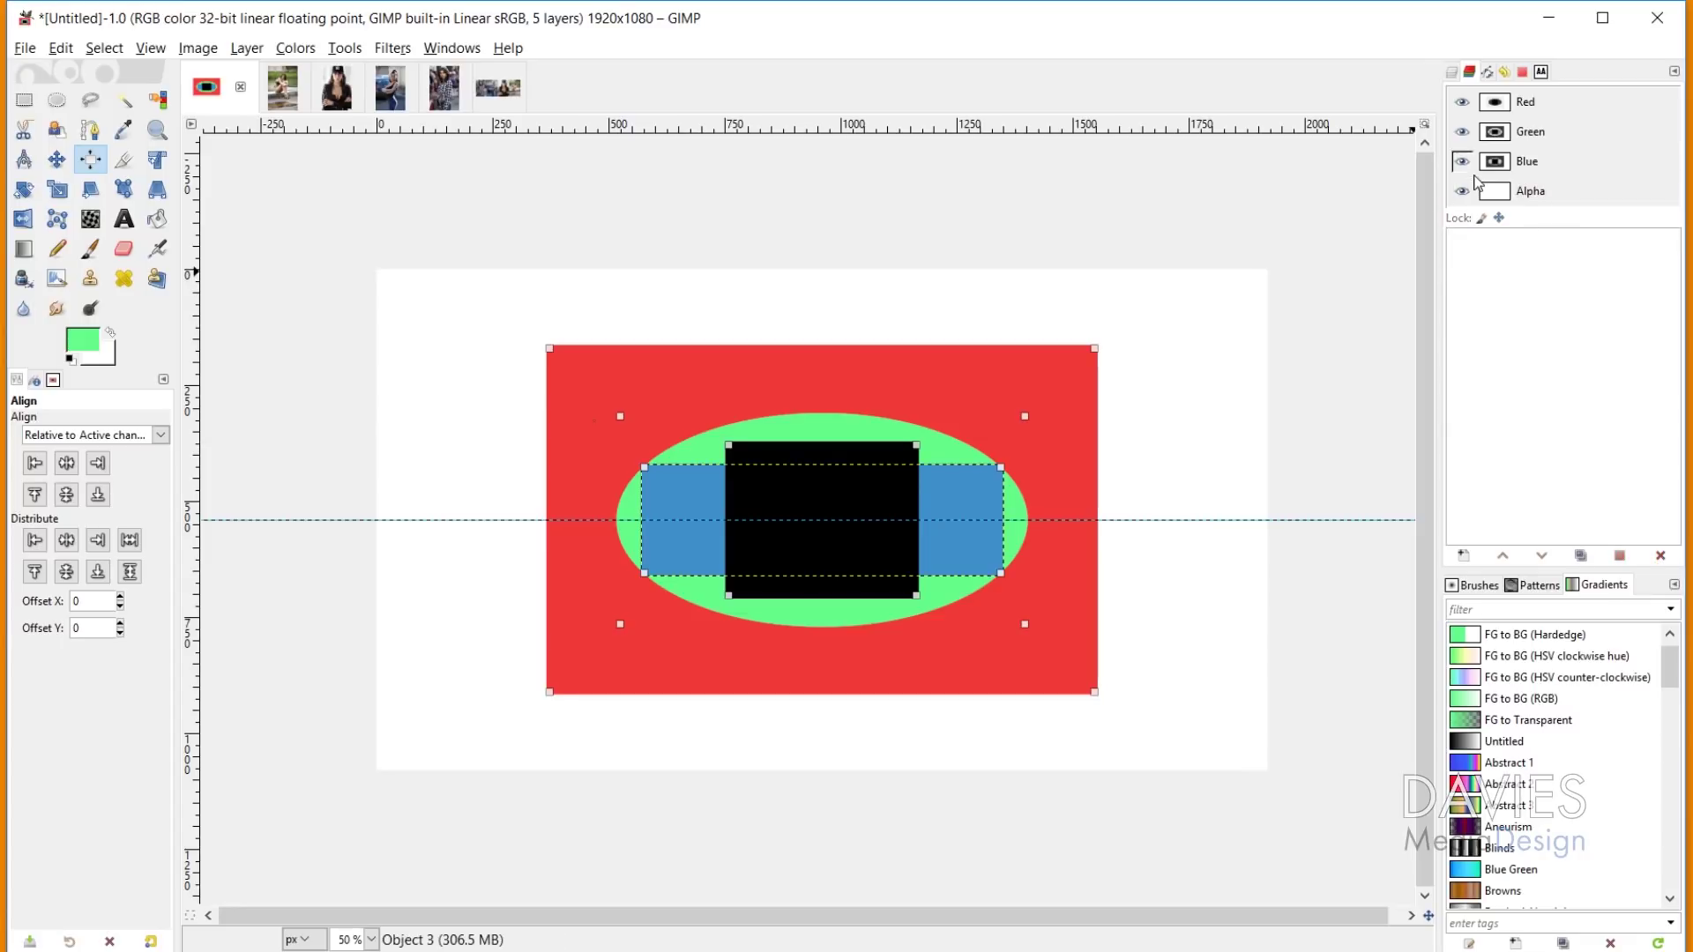
click(1454, 72)
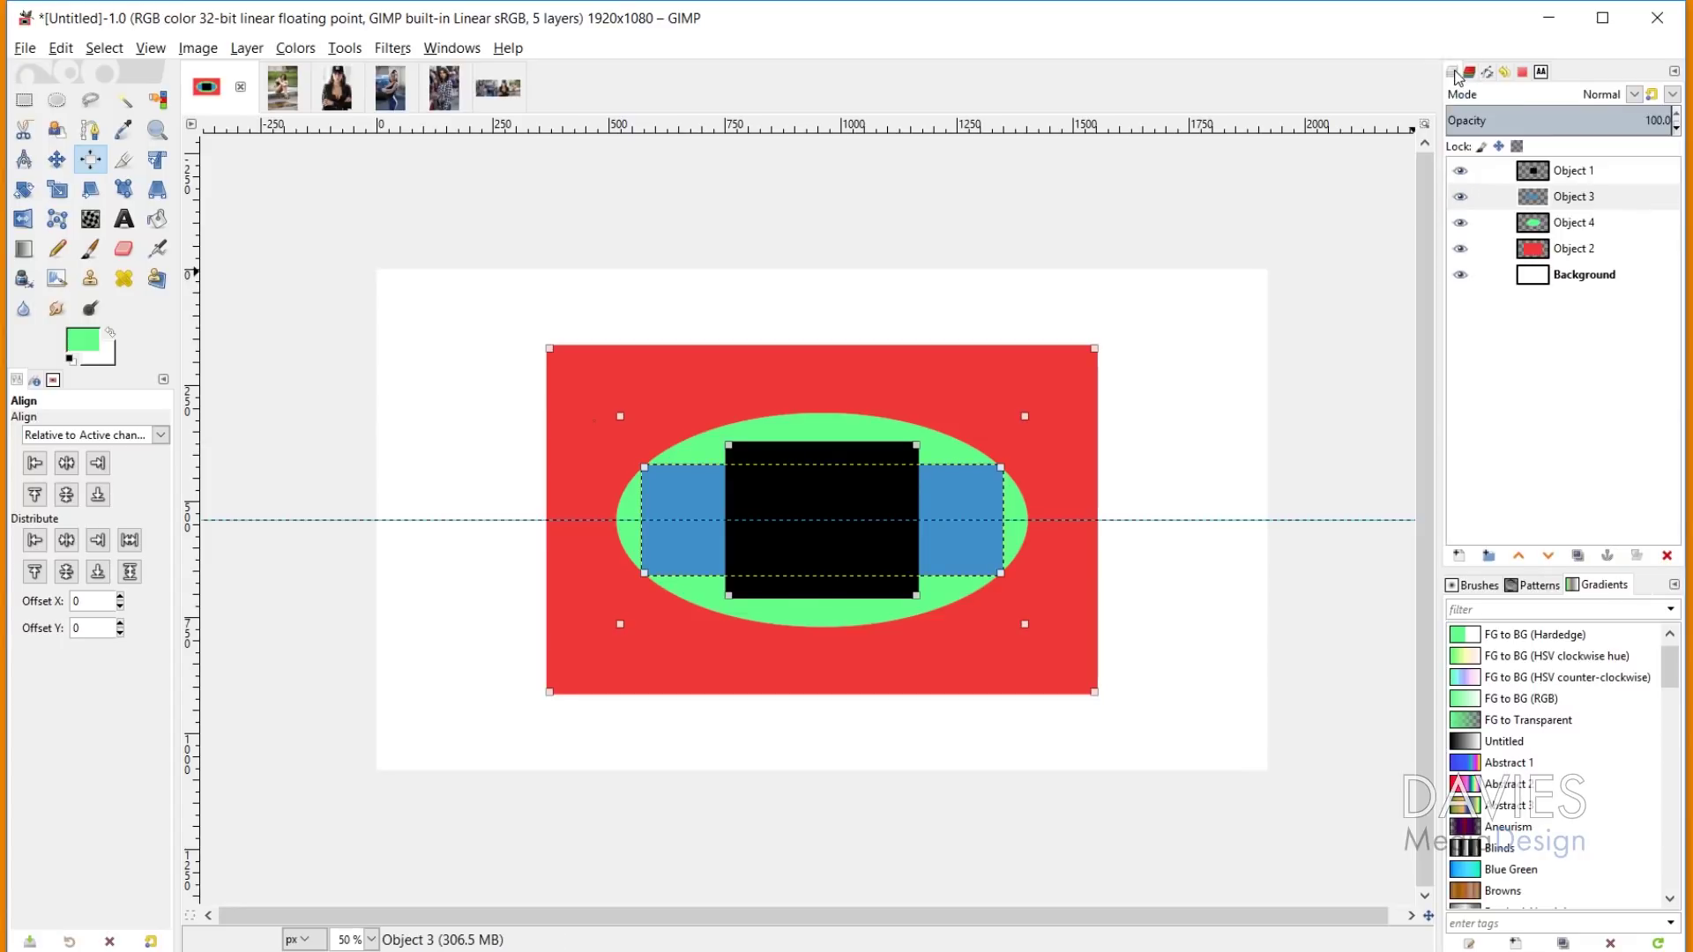
Step: Set the Align tool relative to Active path and draw a straight horizontal path above the red rectangle
click(162, 437)
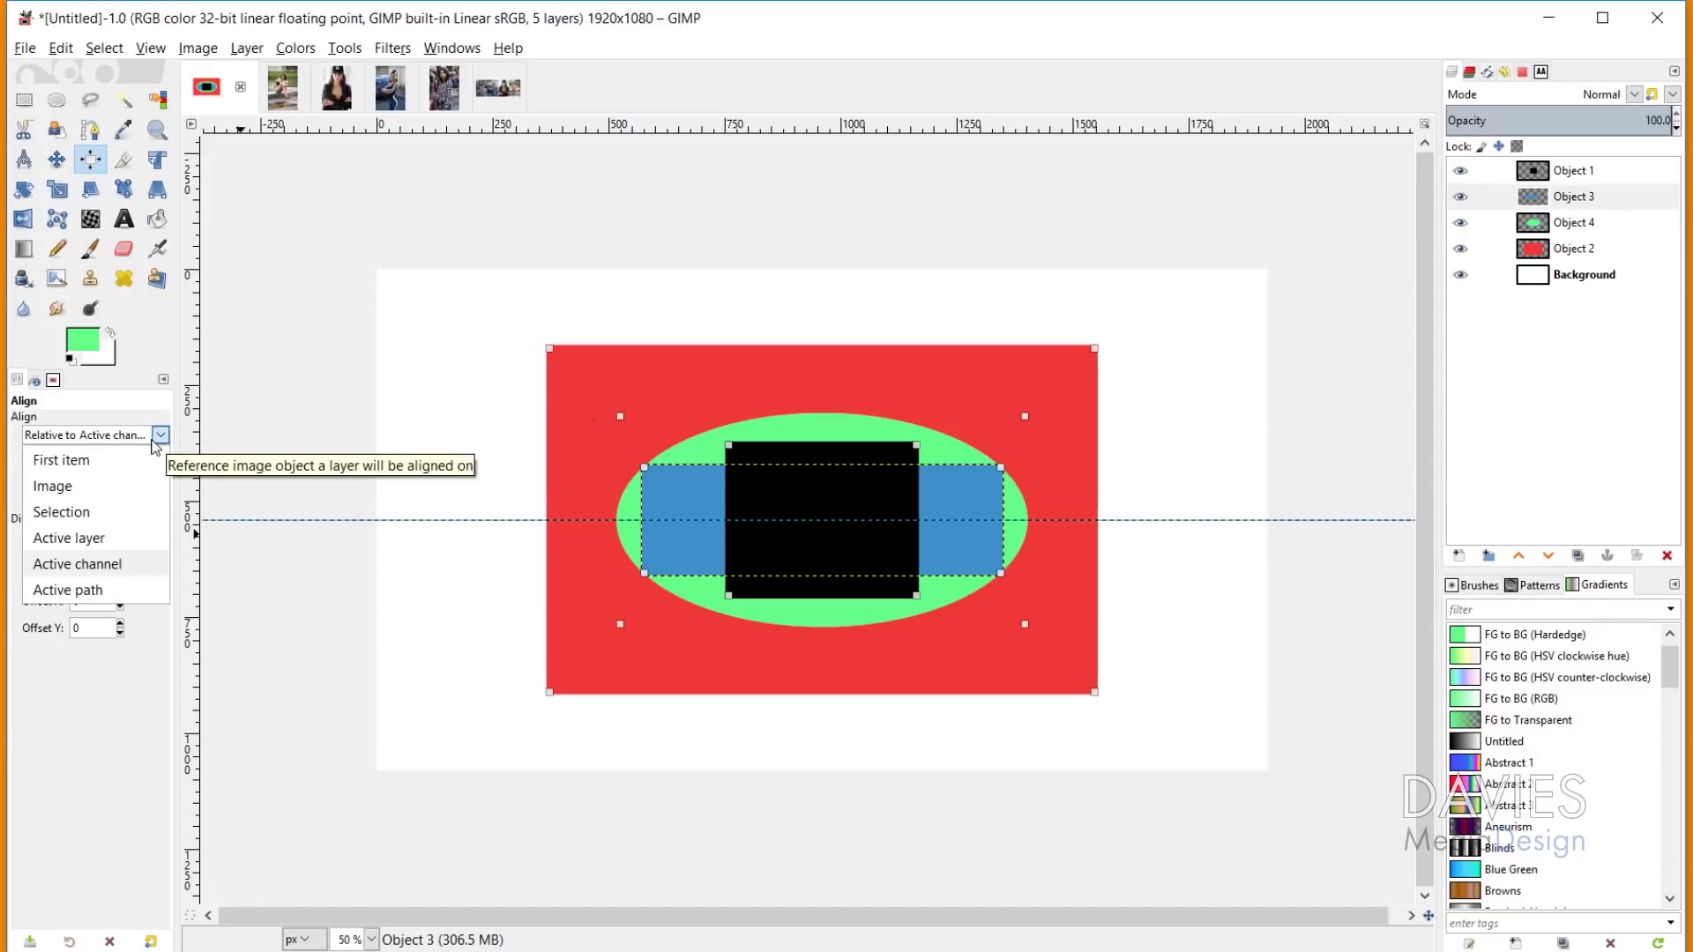
click(107, 589)
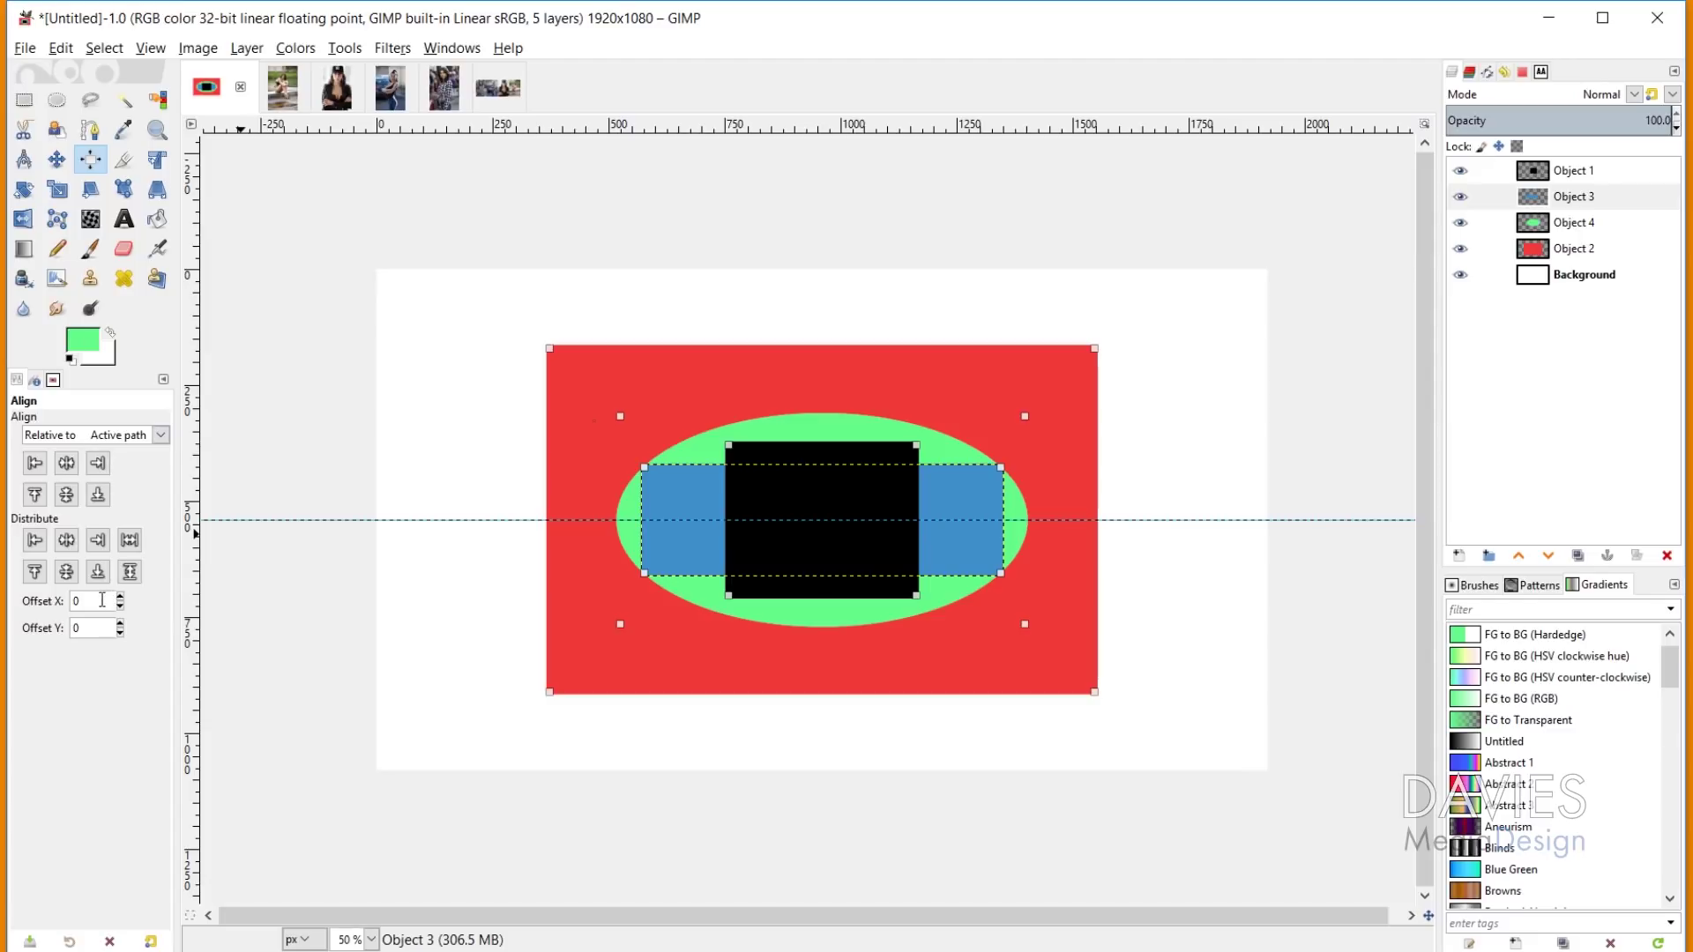
click(92, 133)
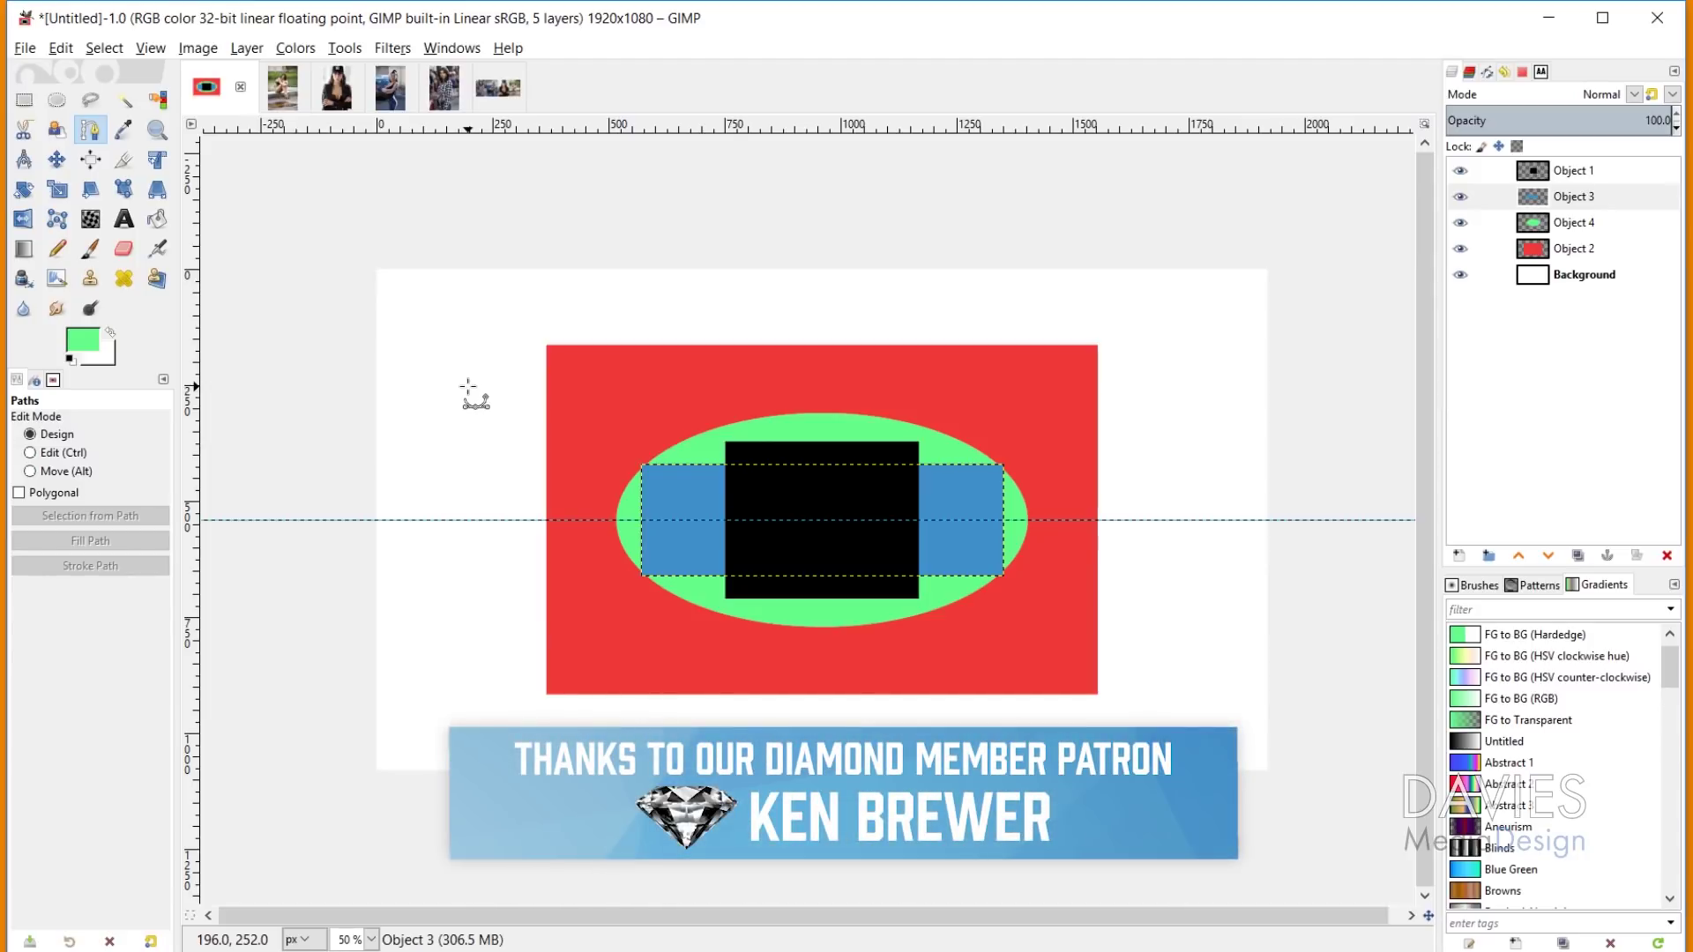
click(500, 299)
click(1142, 298)
drag(1144, 299, 1147, 300)
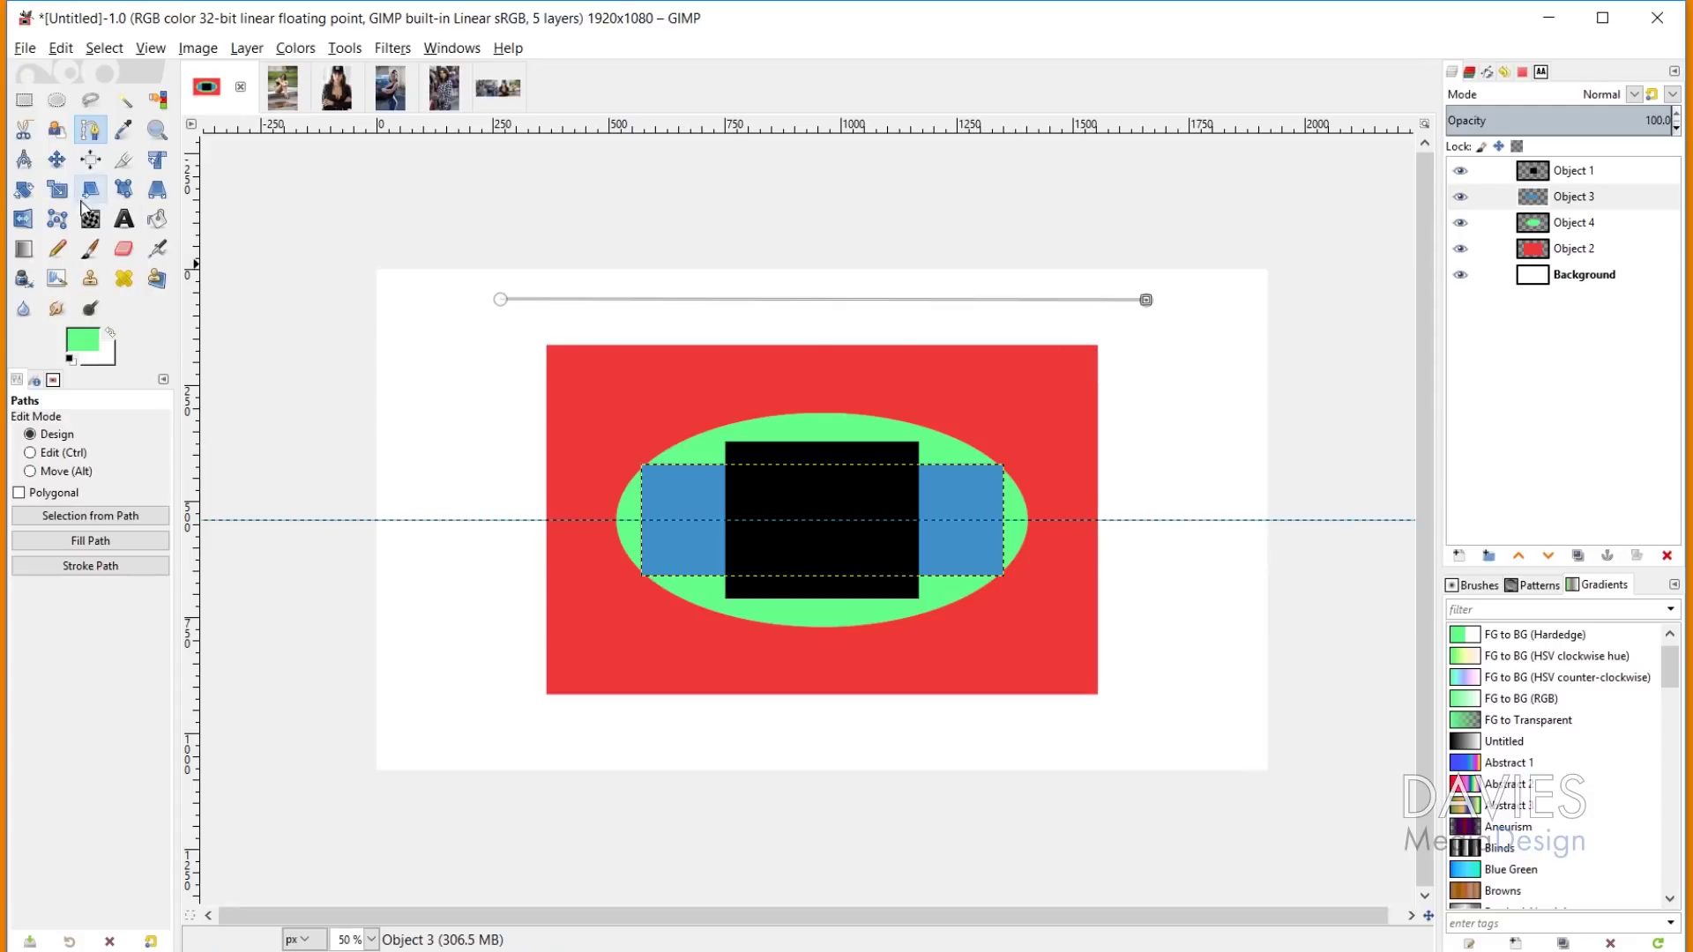
Step: Pick the black rectangle, blue rectangle, green ellipse and red rectangle together with the Align tool
click(90, 160)
click(876, 503)
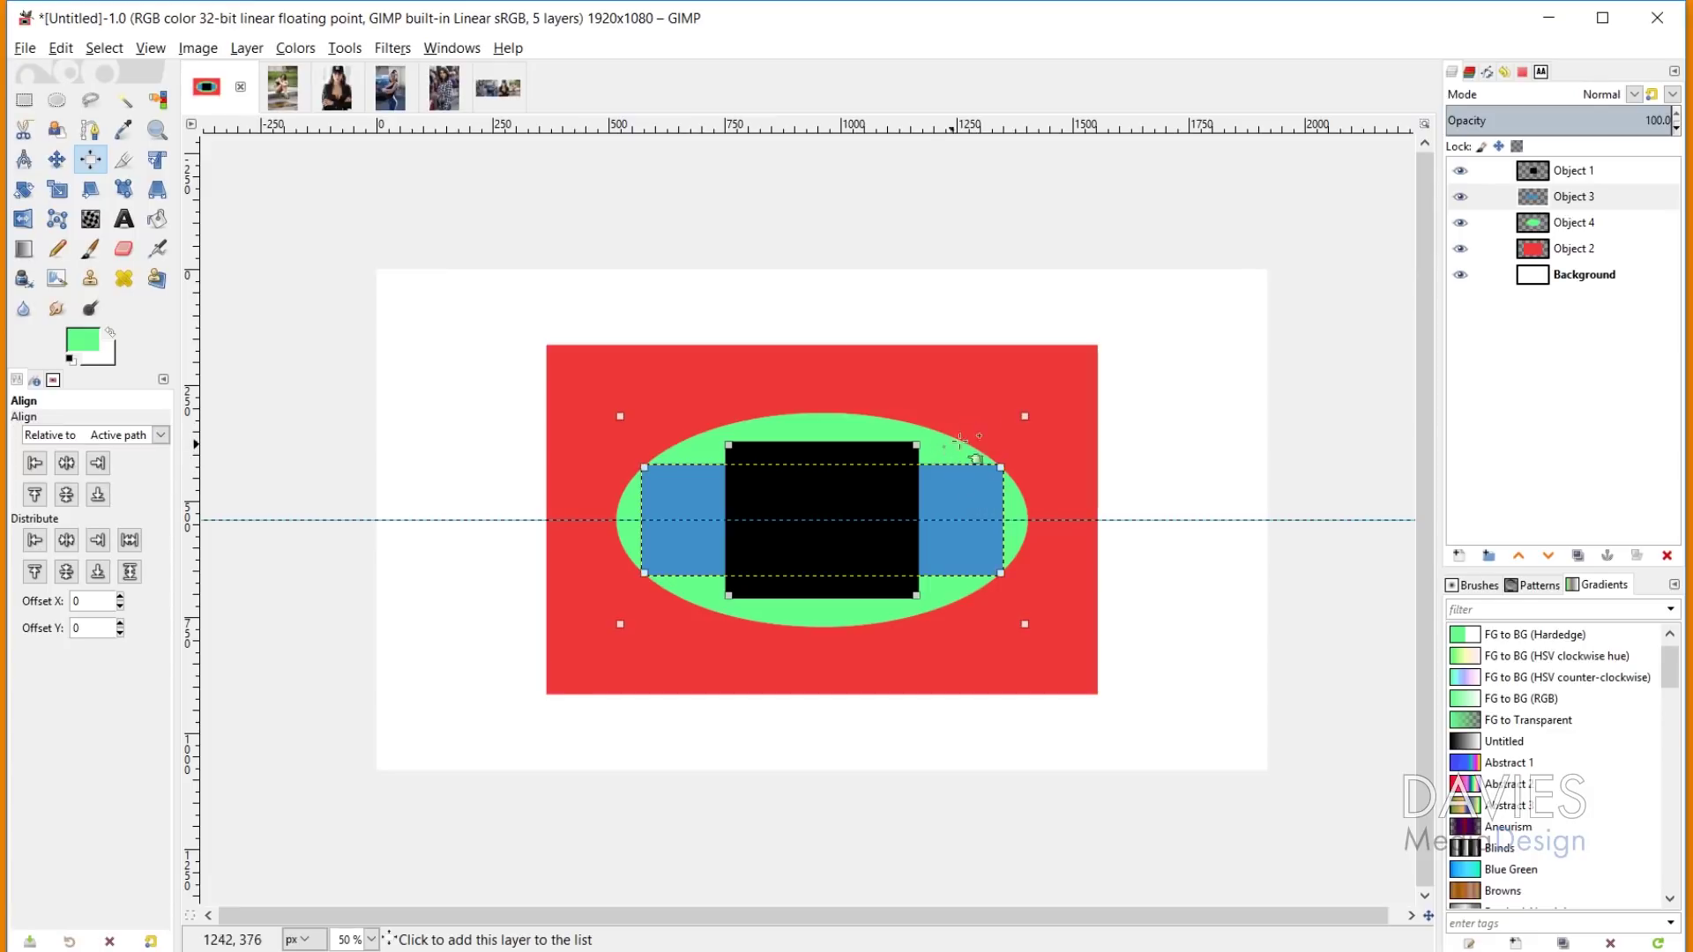
shift+click(1022, 379)
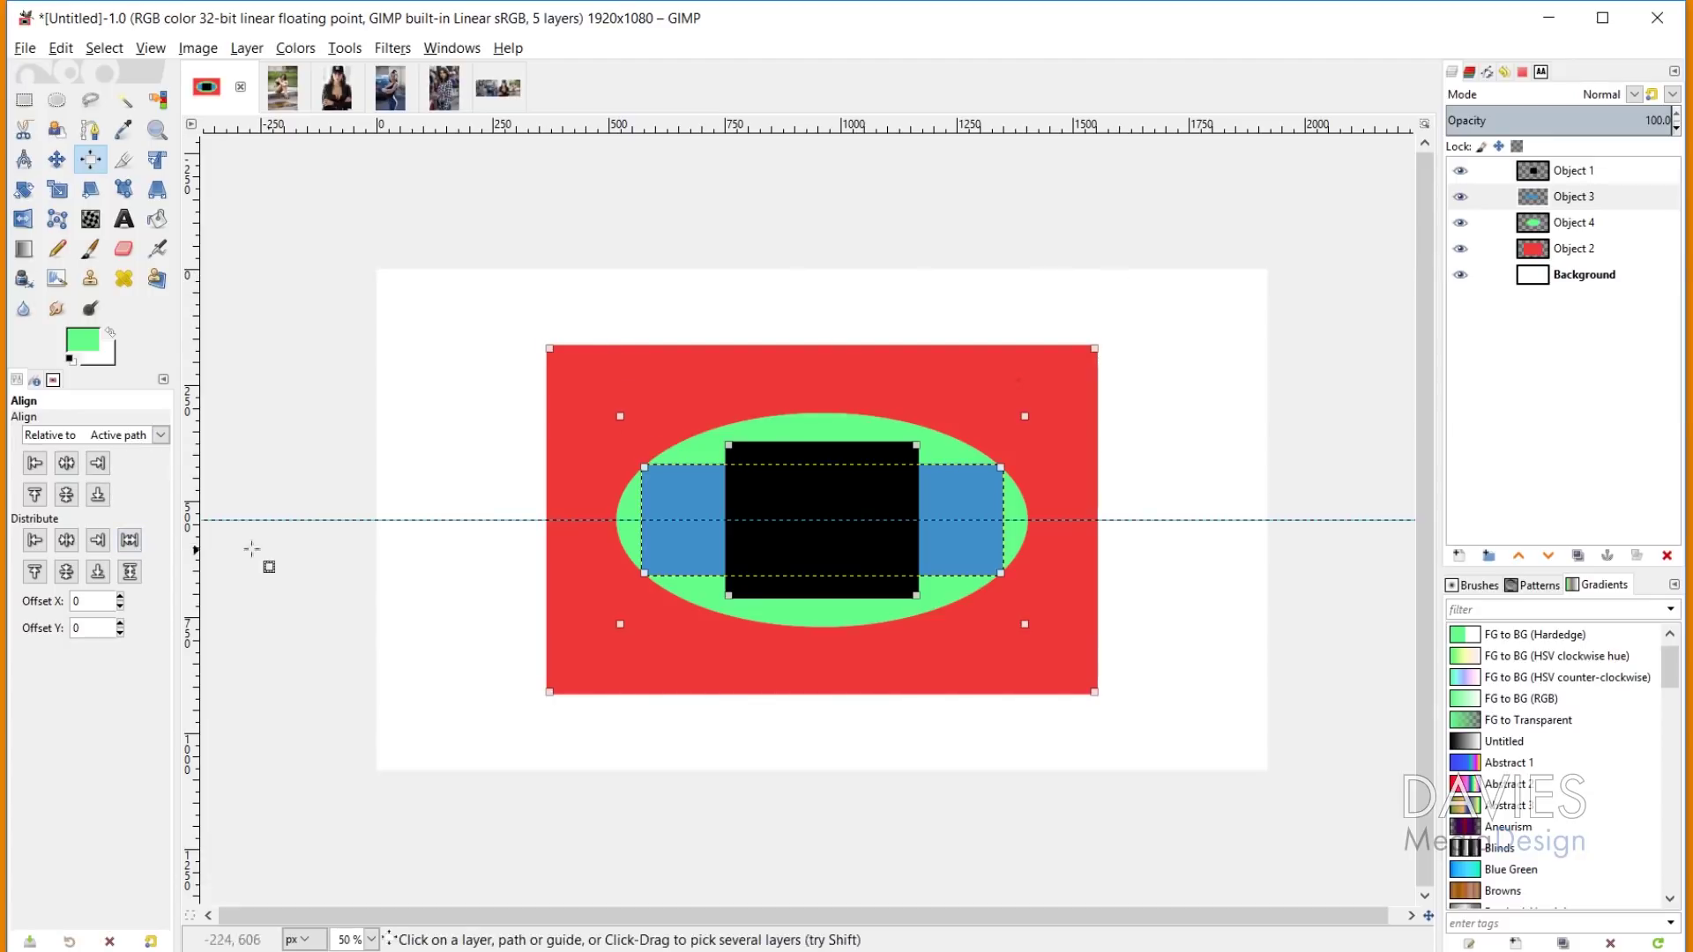
Step: Align the picked shapes to the active path's top, left, horizontal center and right, finishing with their bottom edges on the path
click(34, 496)
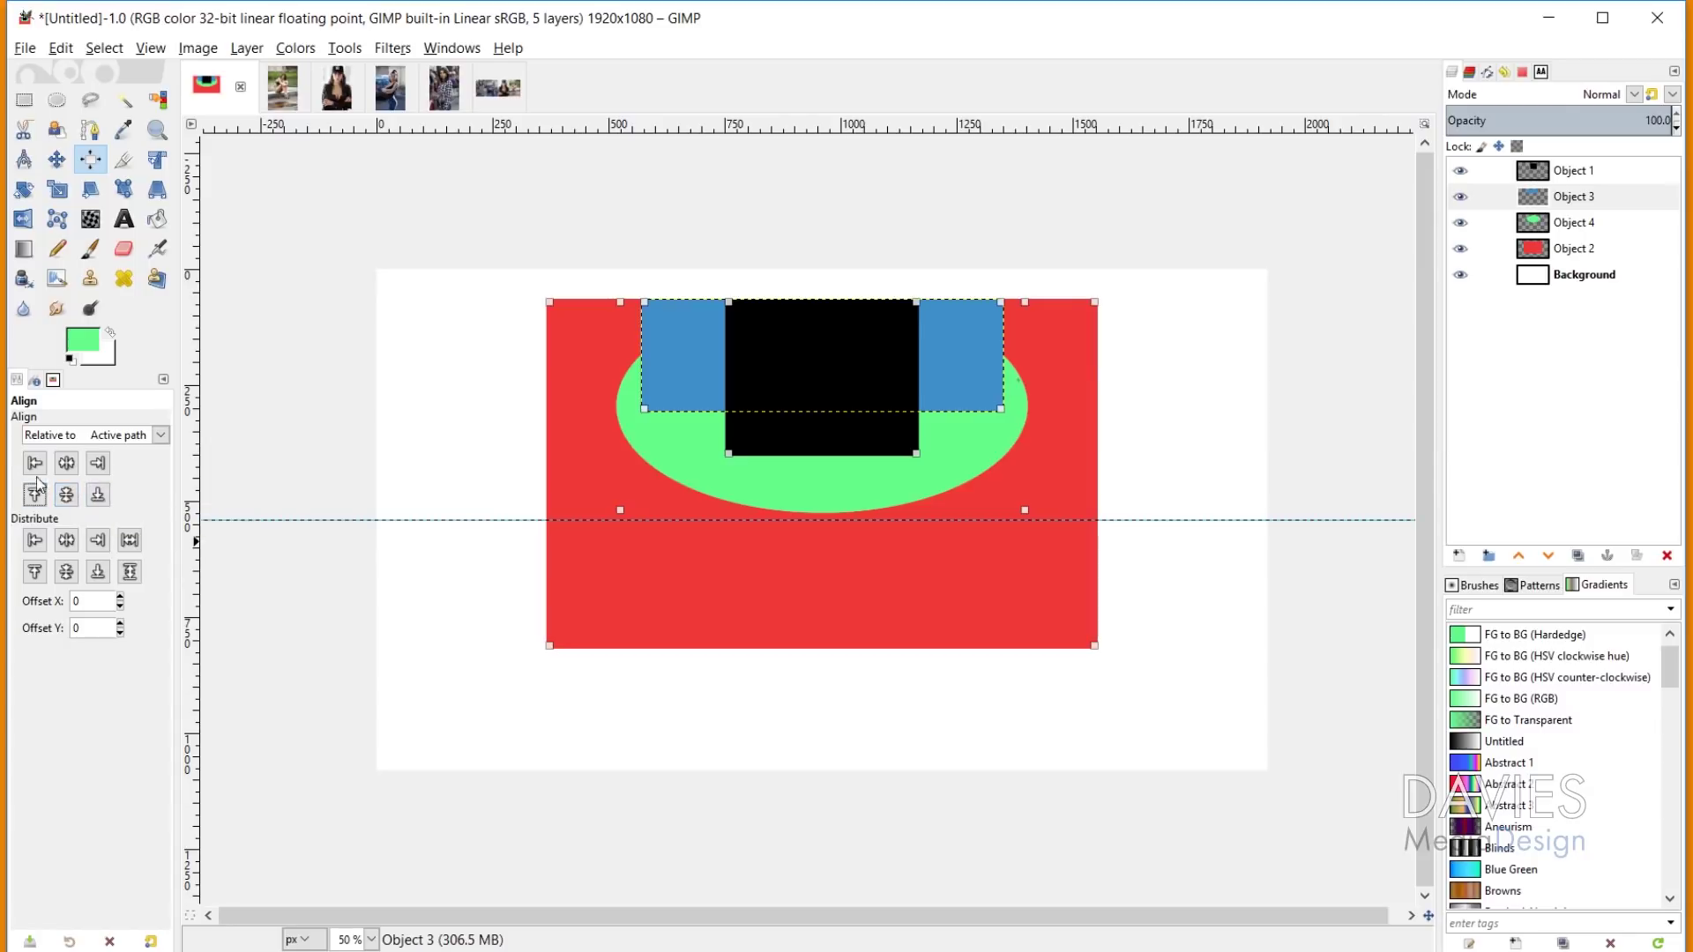
click(34, 463)
click(66, 462)
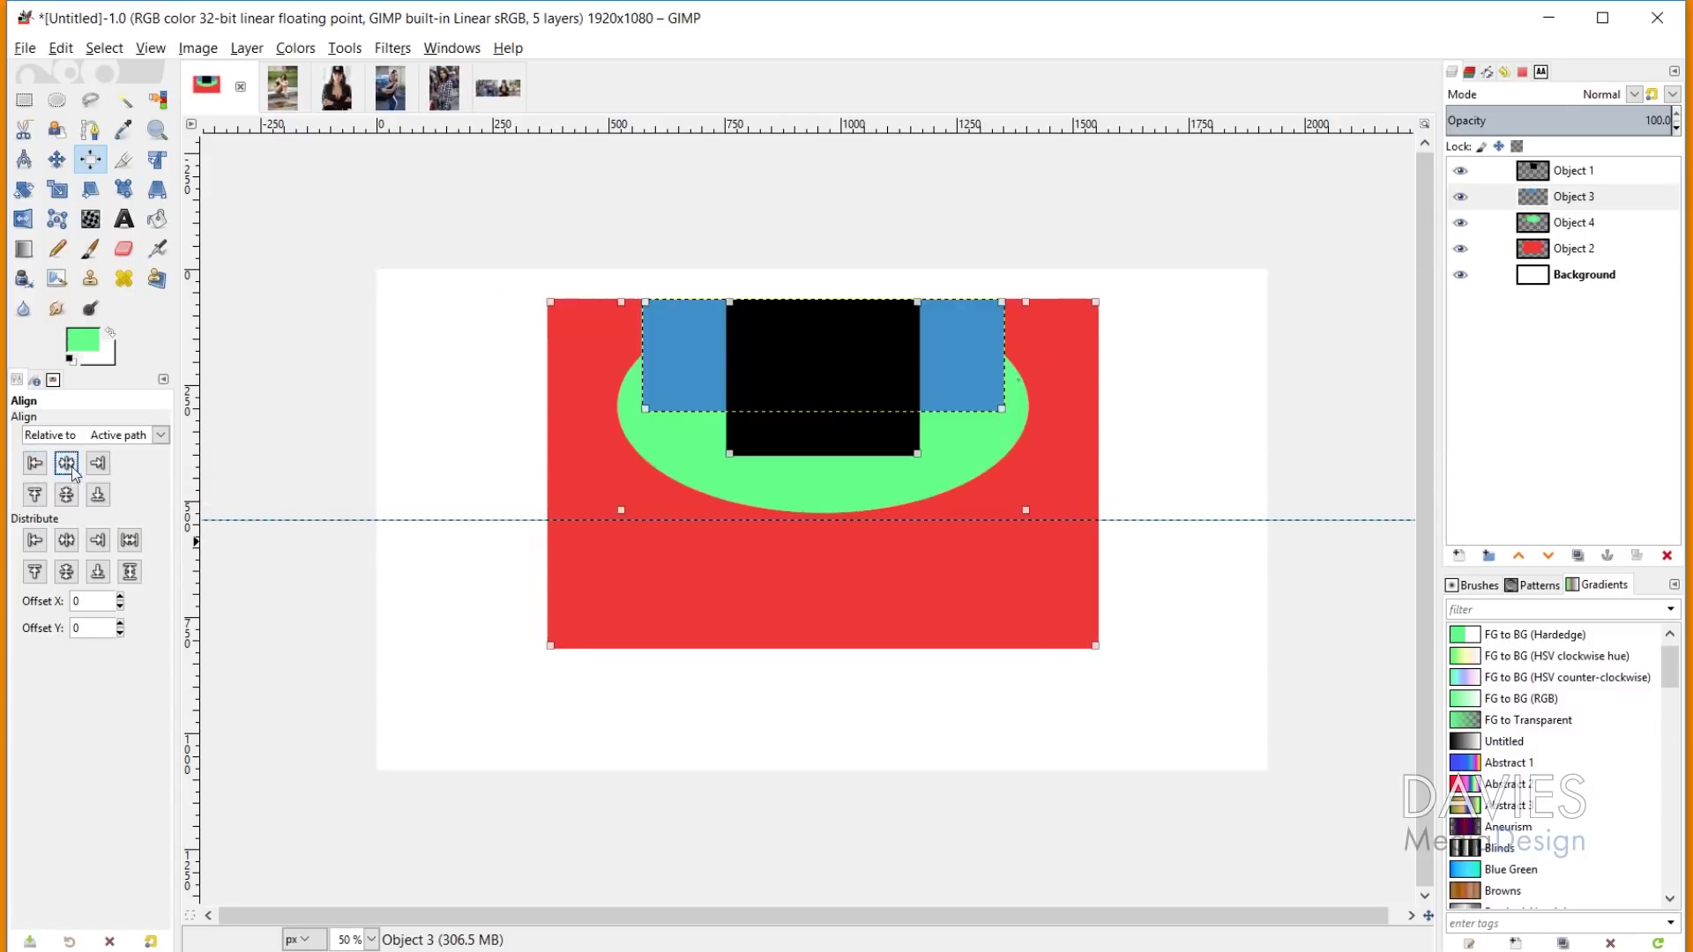
click(97, 463)
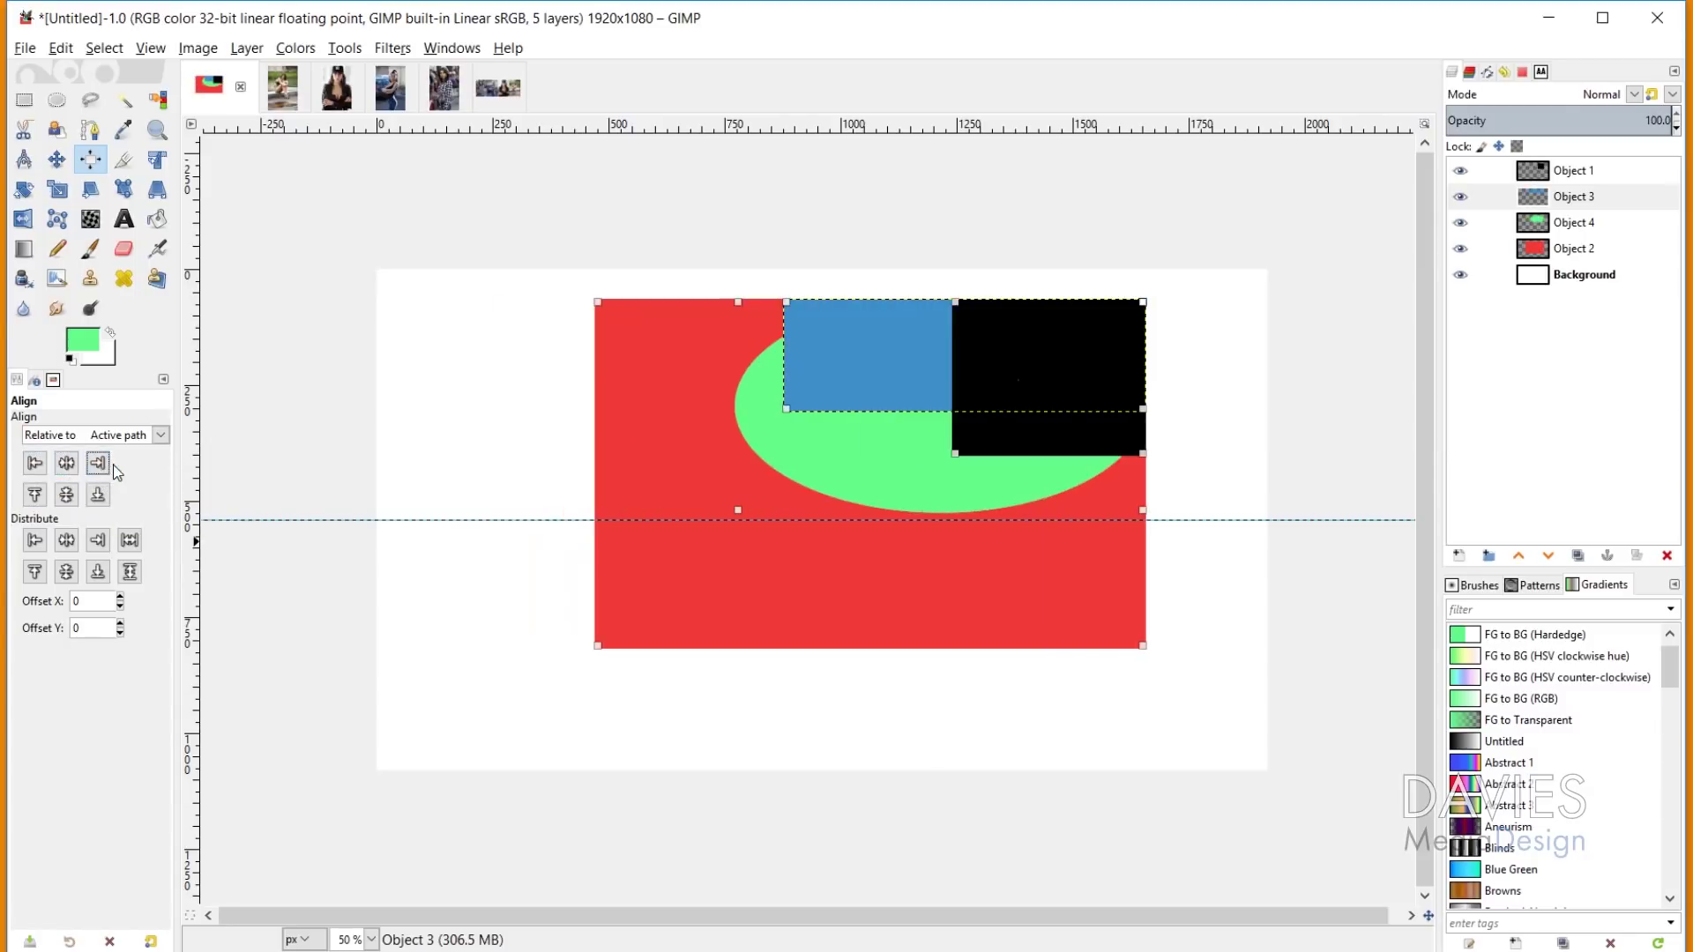
click(66, 494)
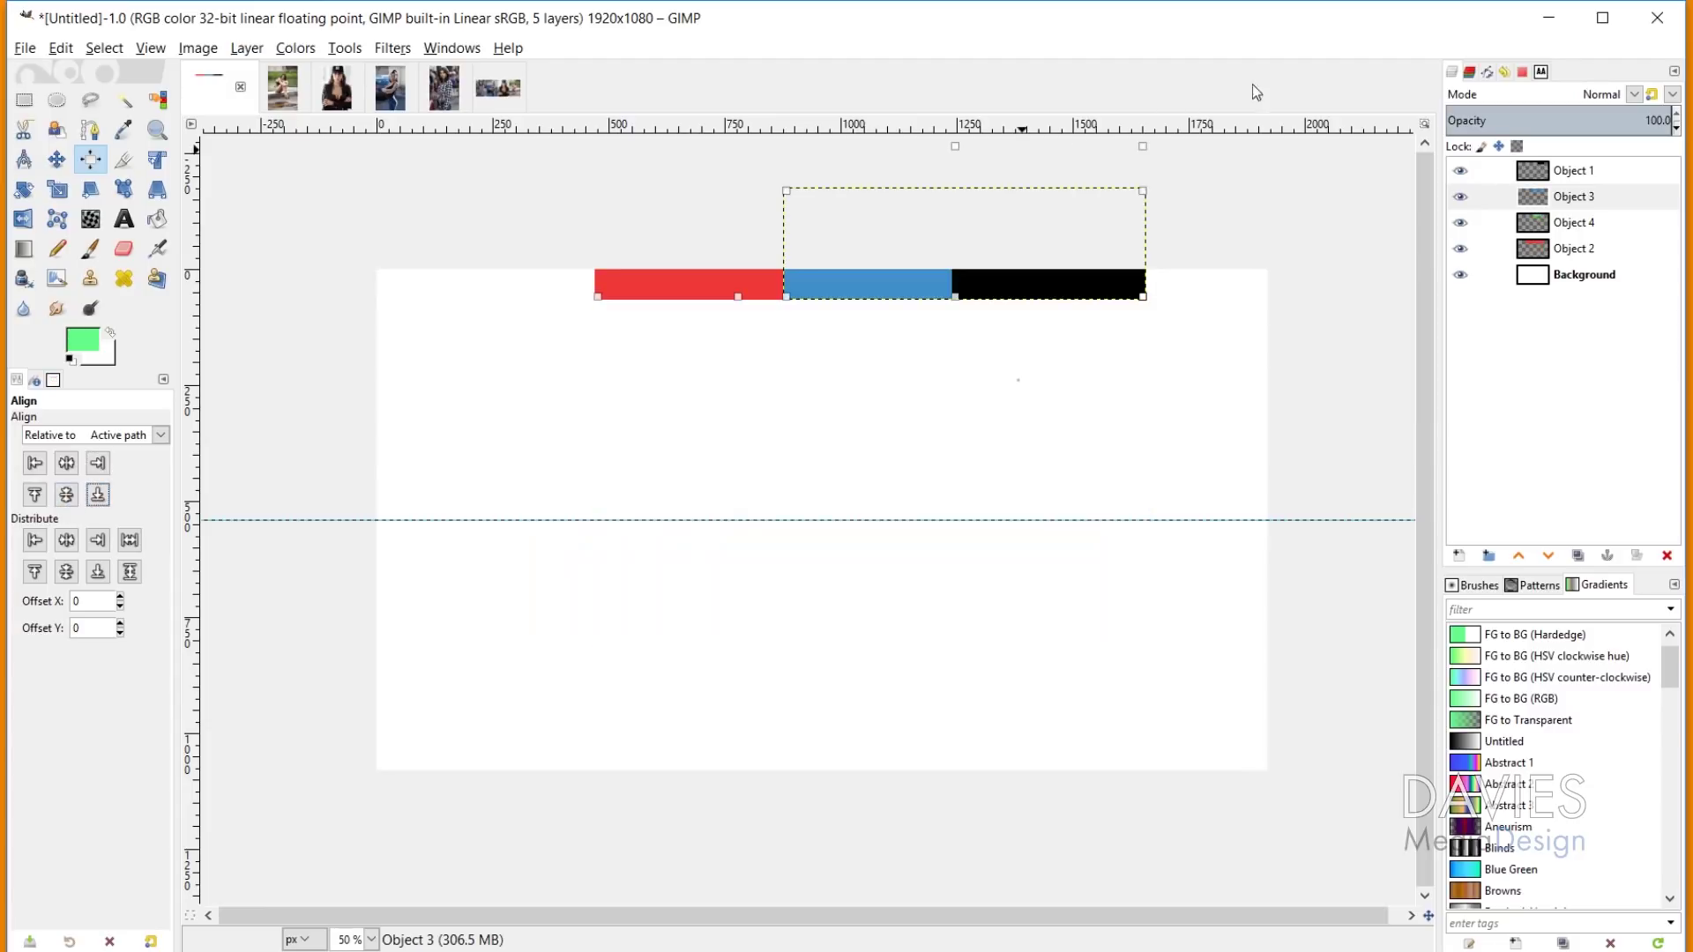
Step: Make the Unnamed #1 path visible and examine how the shapes' bottom edges meet it
click(1489, 71)
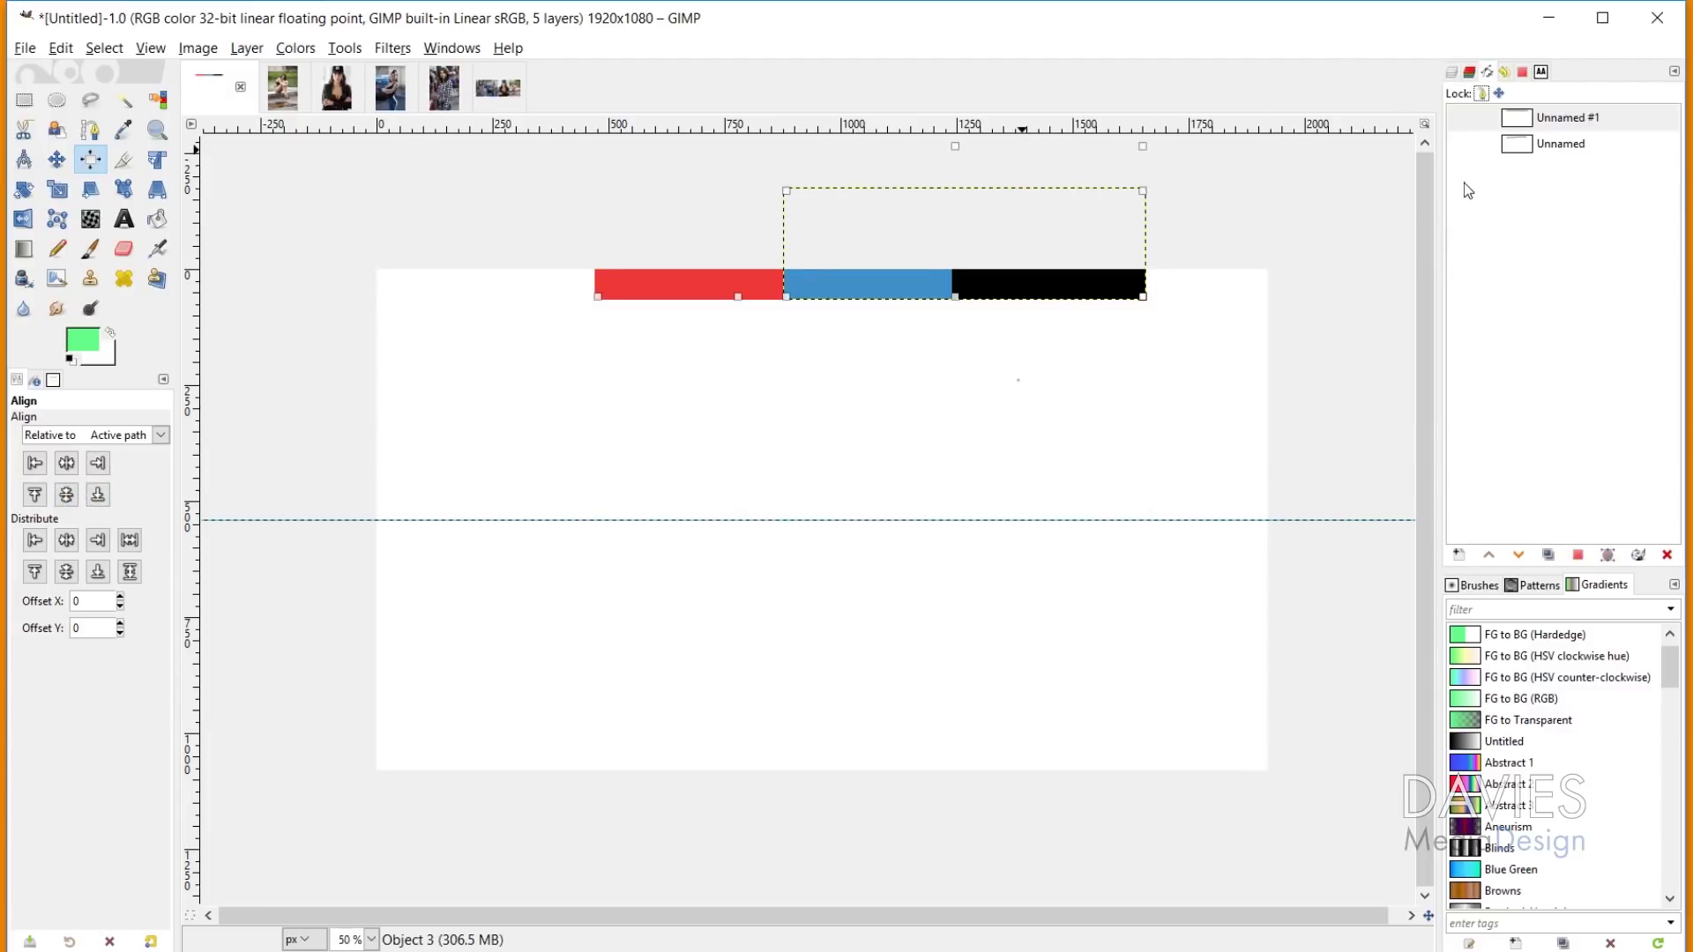
click(1461, 119)
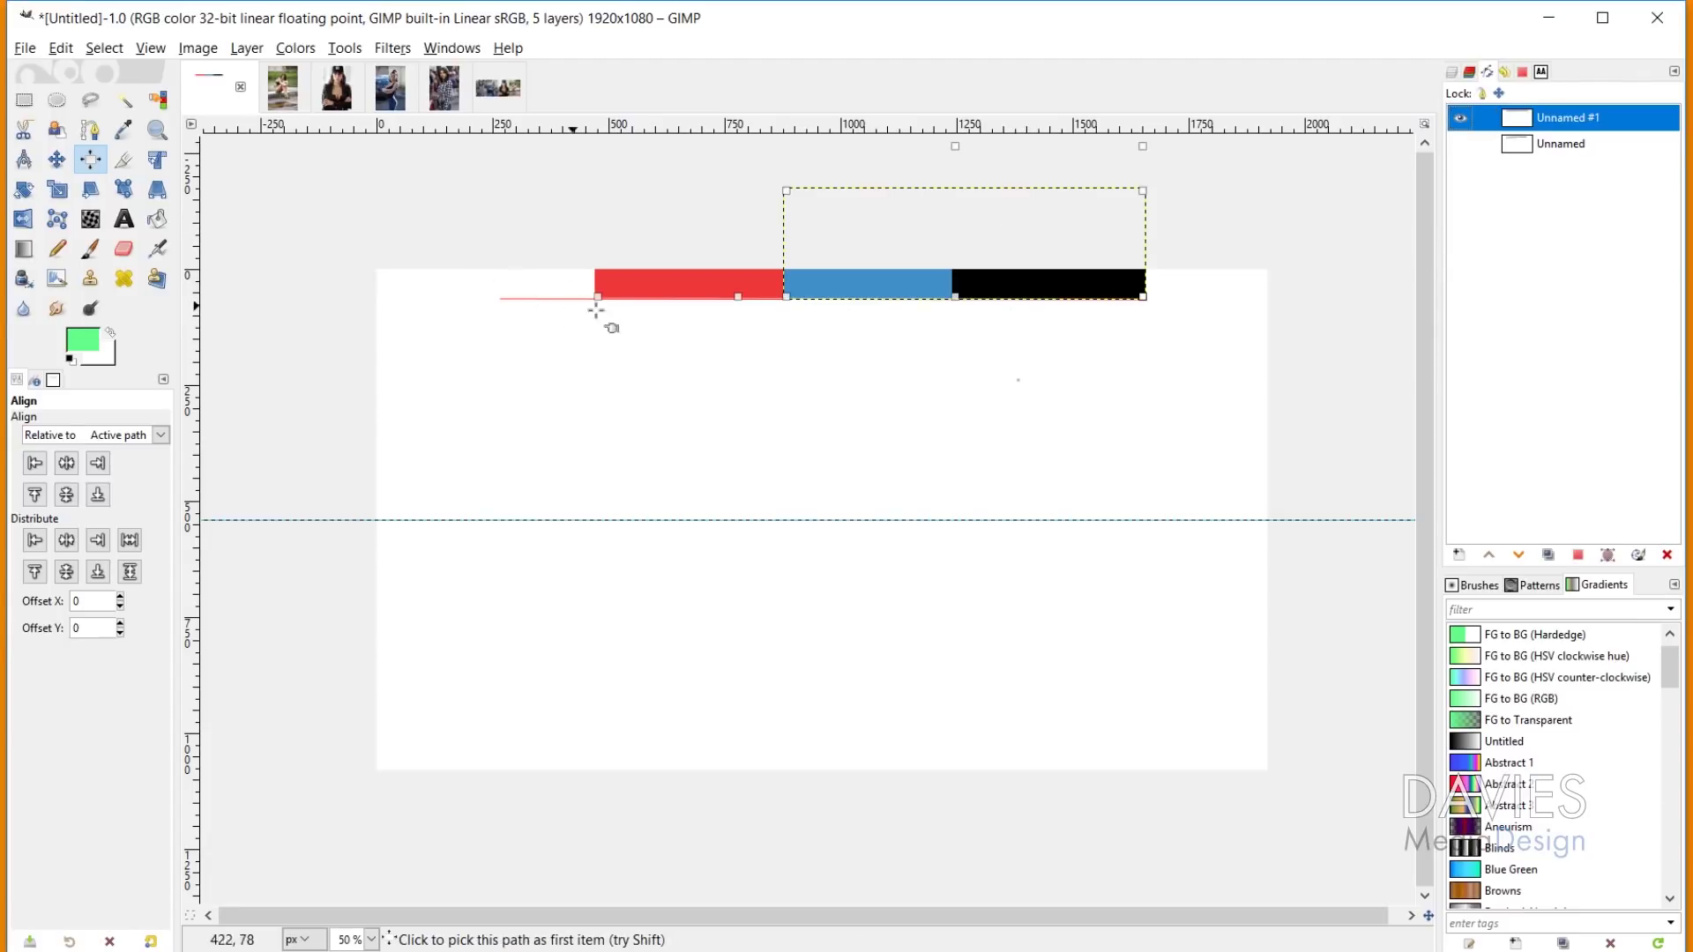
scroll(643, 333, up, 5)
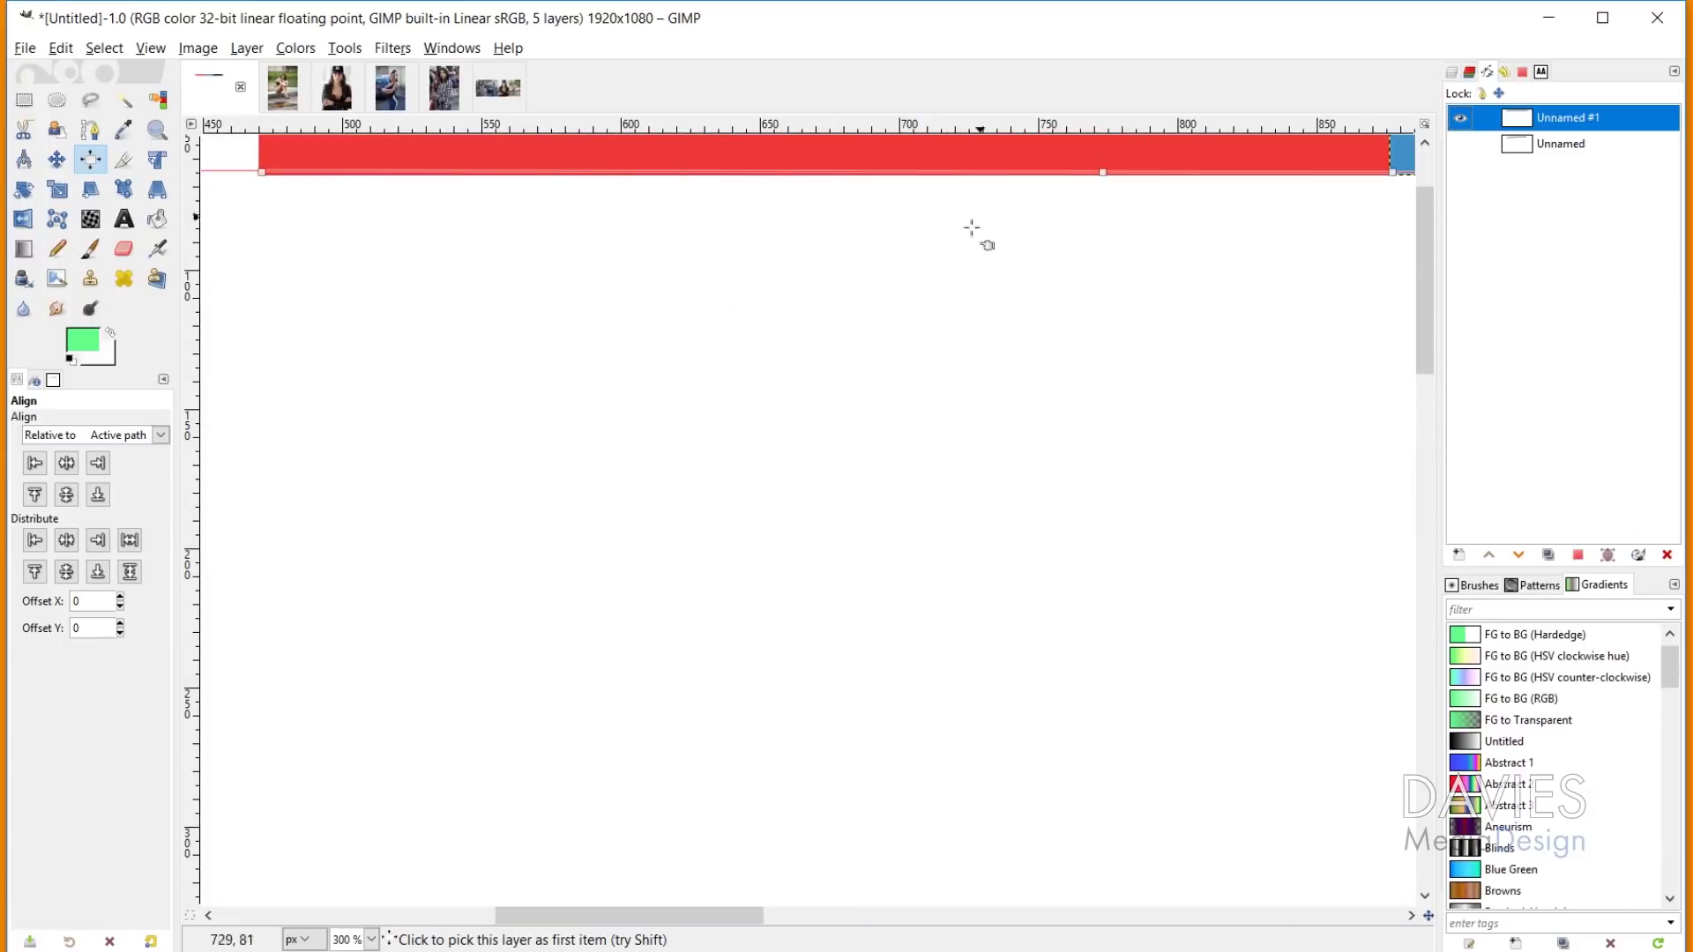
scroll(650, 362, down, 3)
scroll(1058, 432, down, 2)
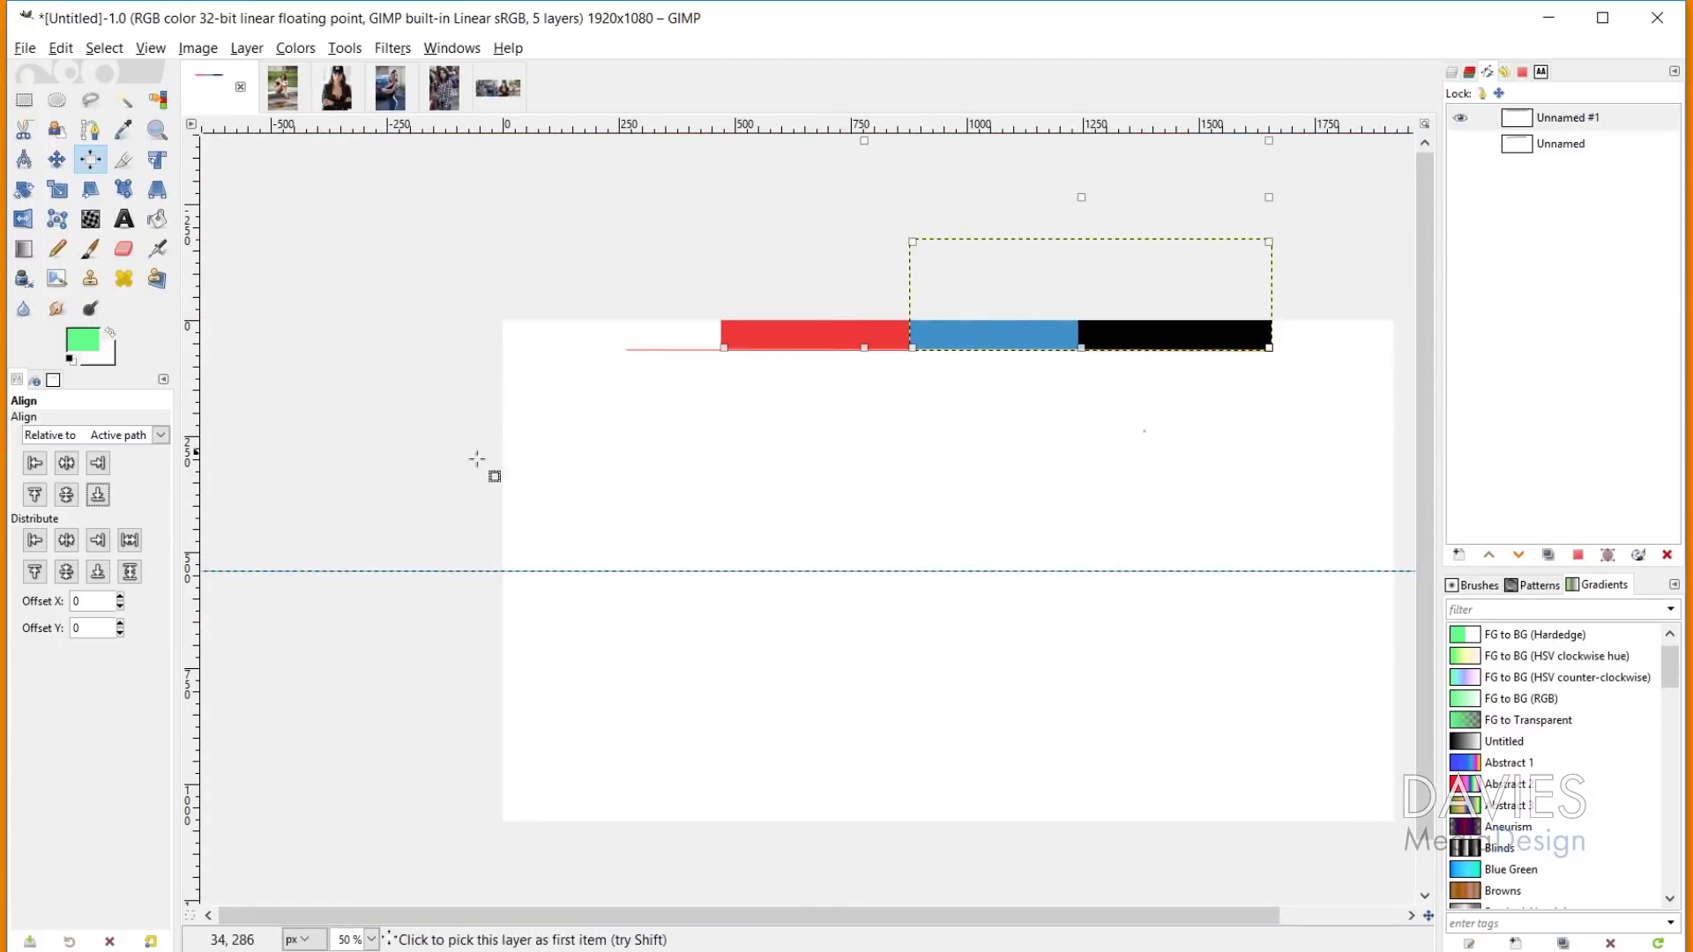
Step: Align the picked shapes to the active path's top, left, horizontal center and right, finishing with their vertical middles on the path
click(34, 495)
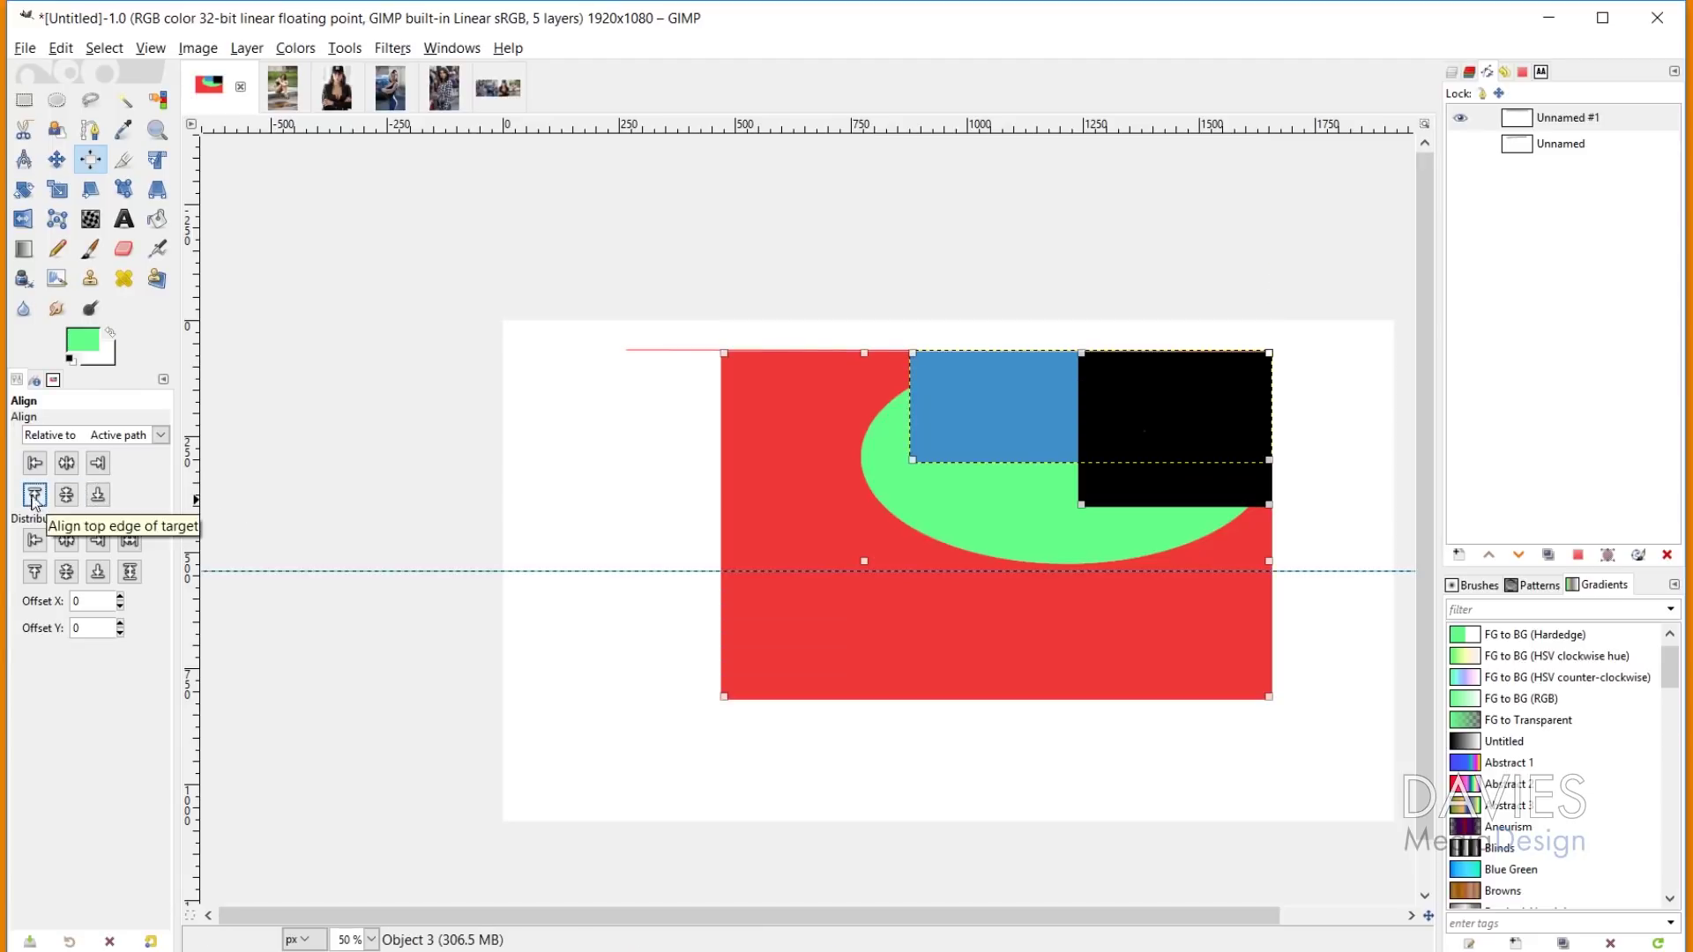
click(35, 463)
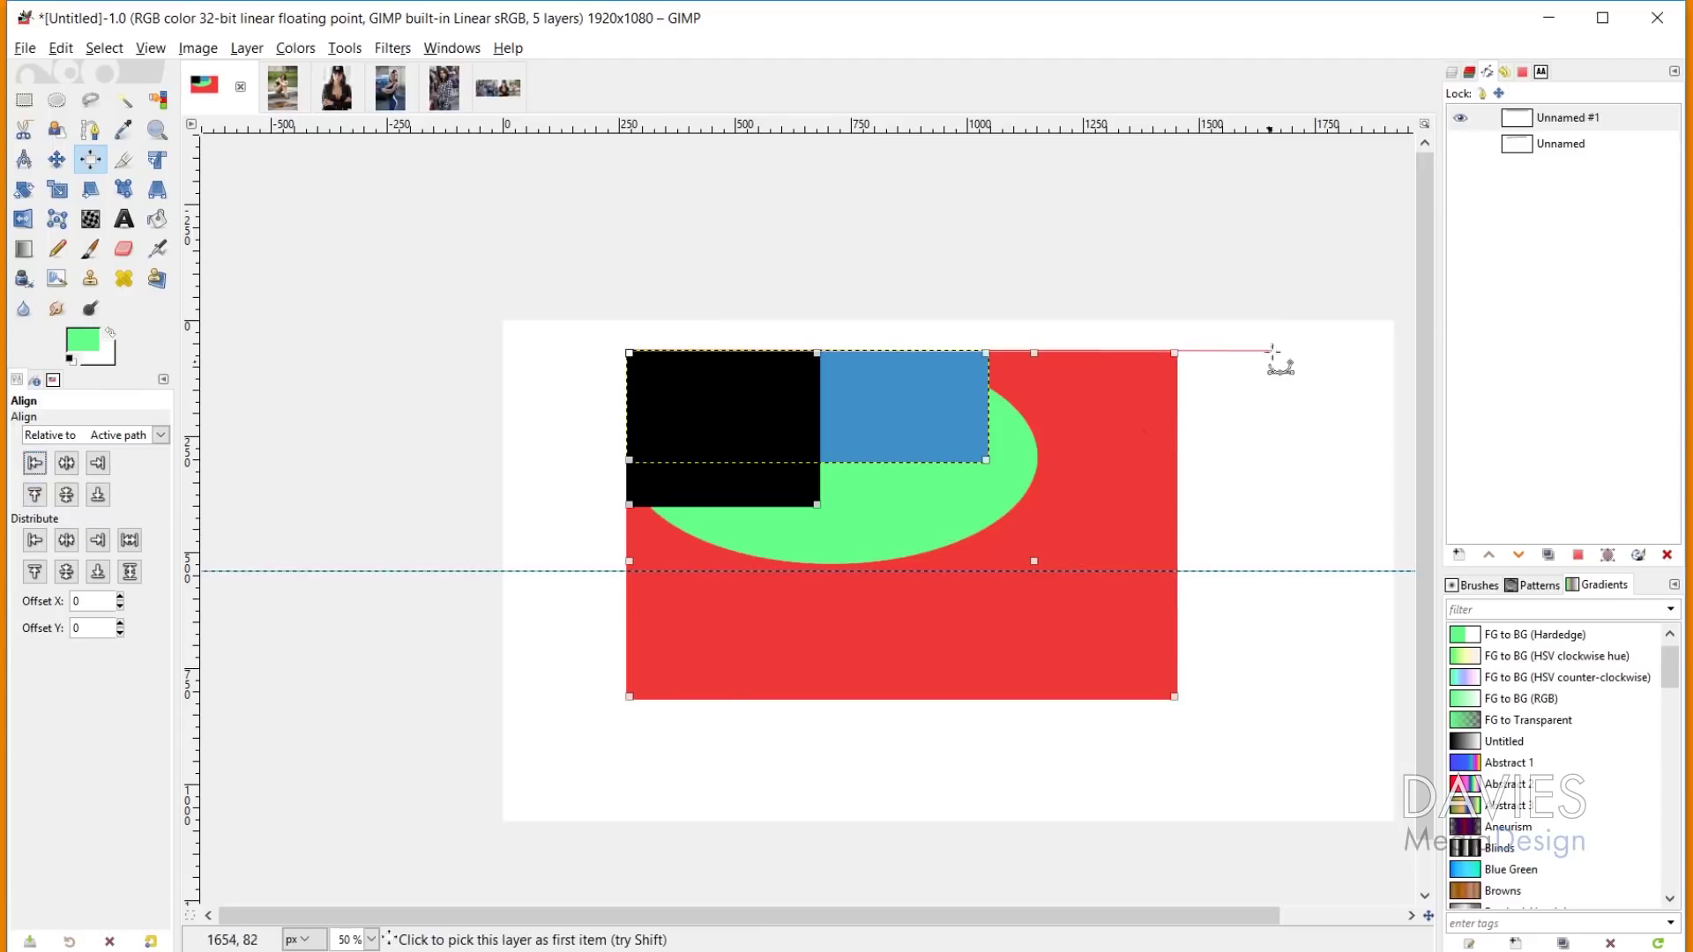
click(66, 463)
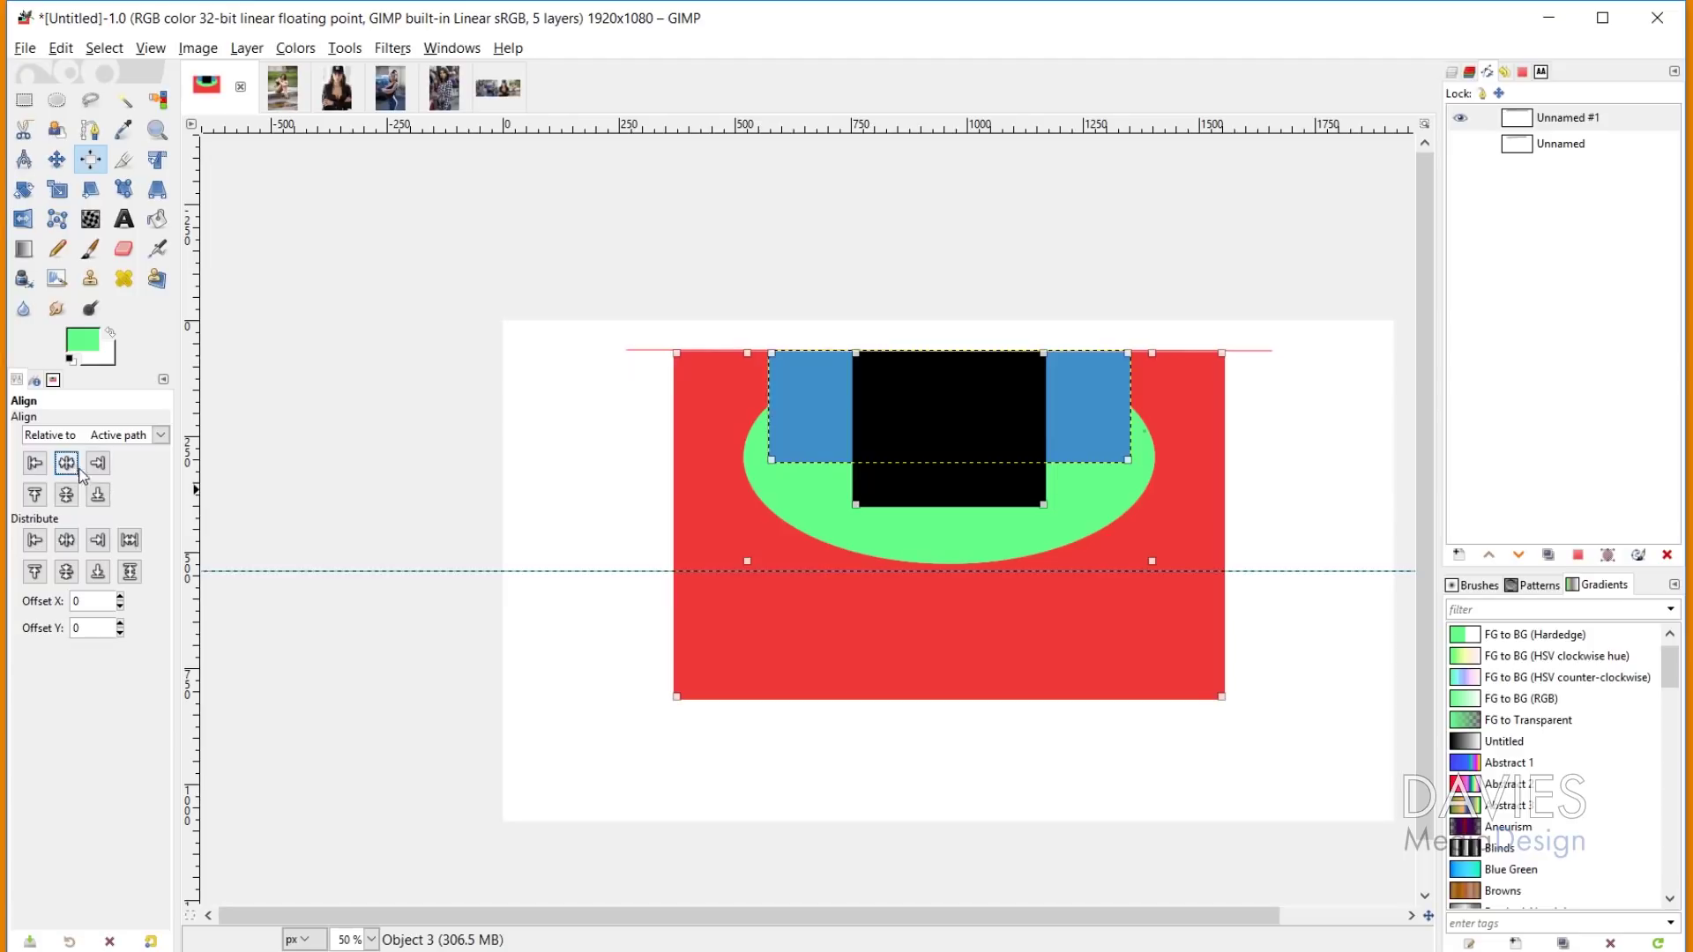
click(104, 469)
click(67, 496)
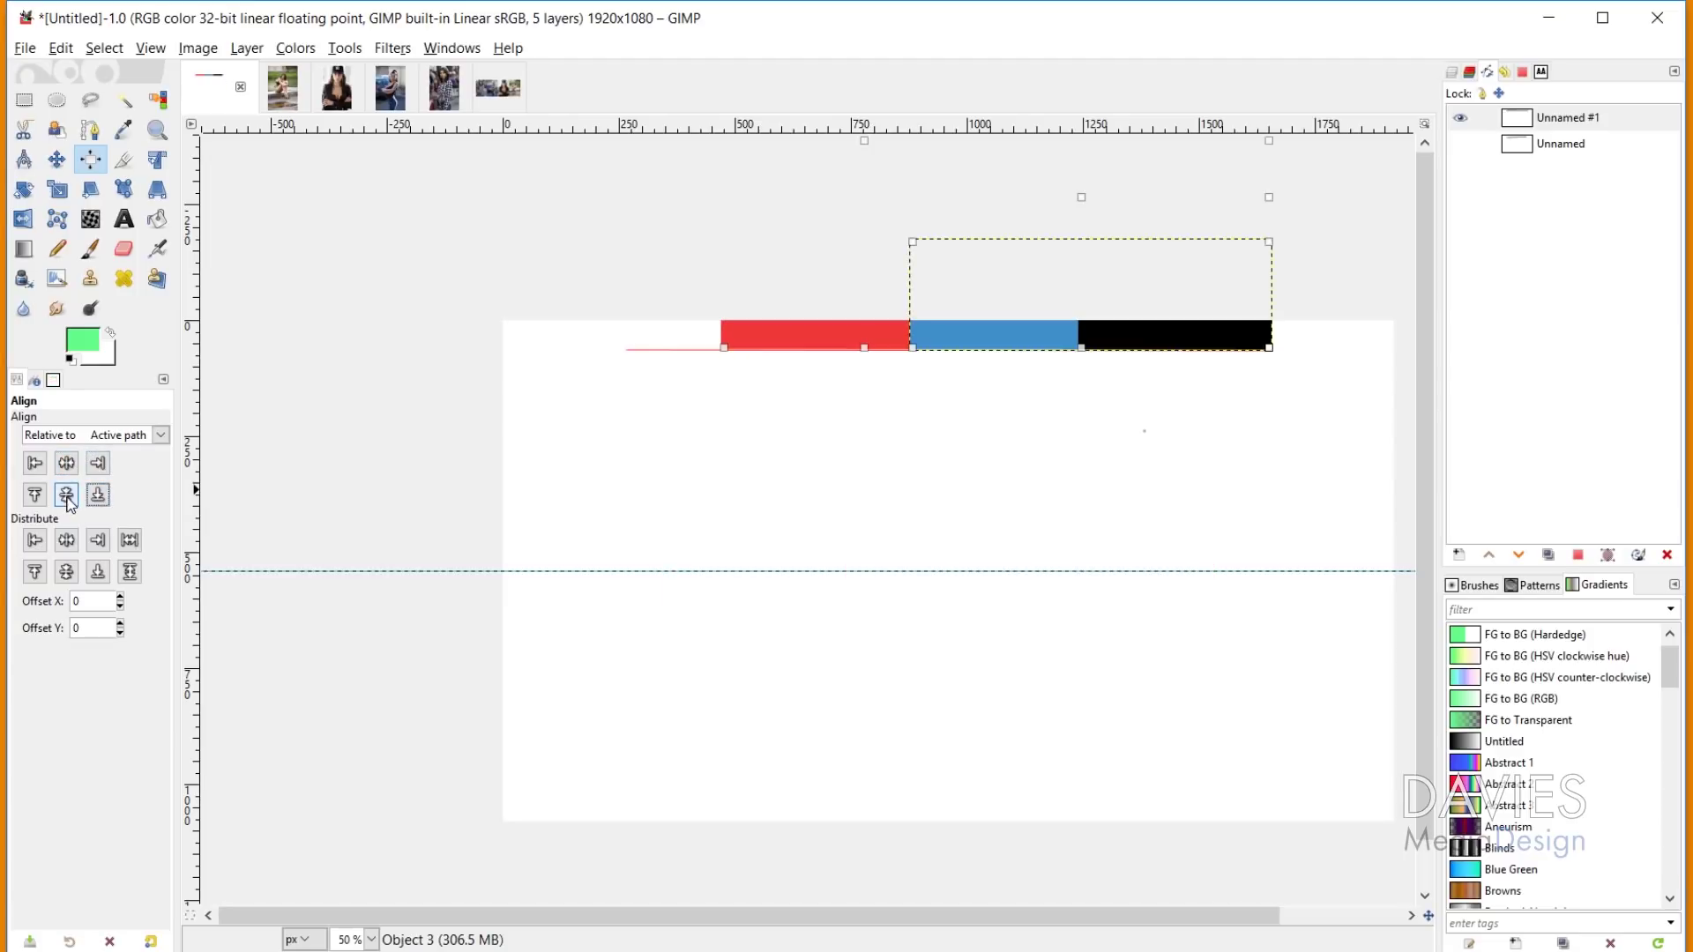
Step: Draw a straight vertical path in the blank area beside the red rectangle and make Unnamed #2 the active path
click(90, 129)
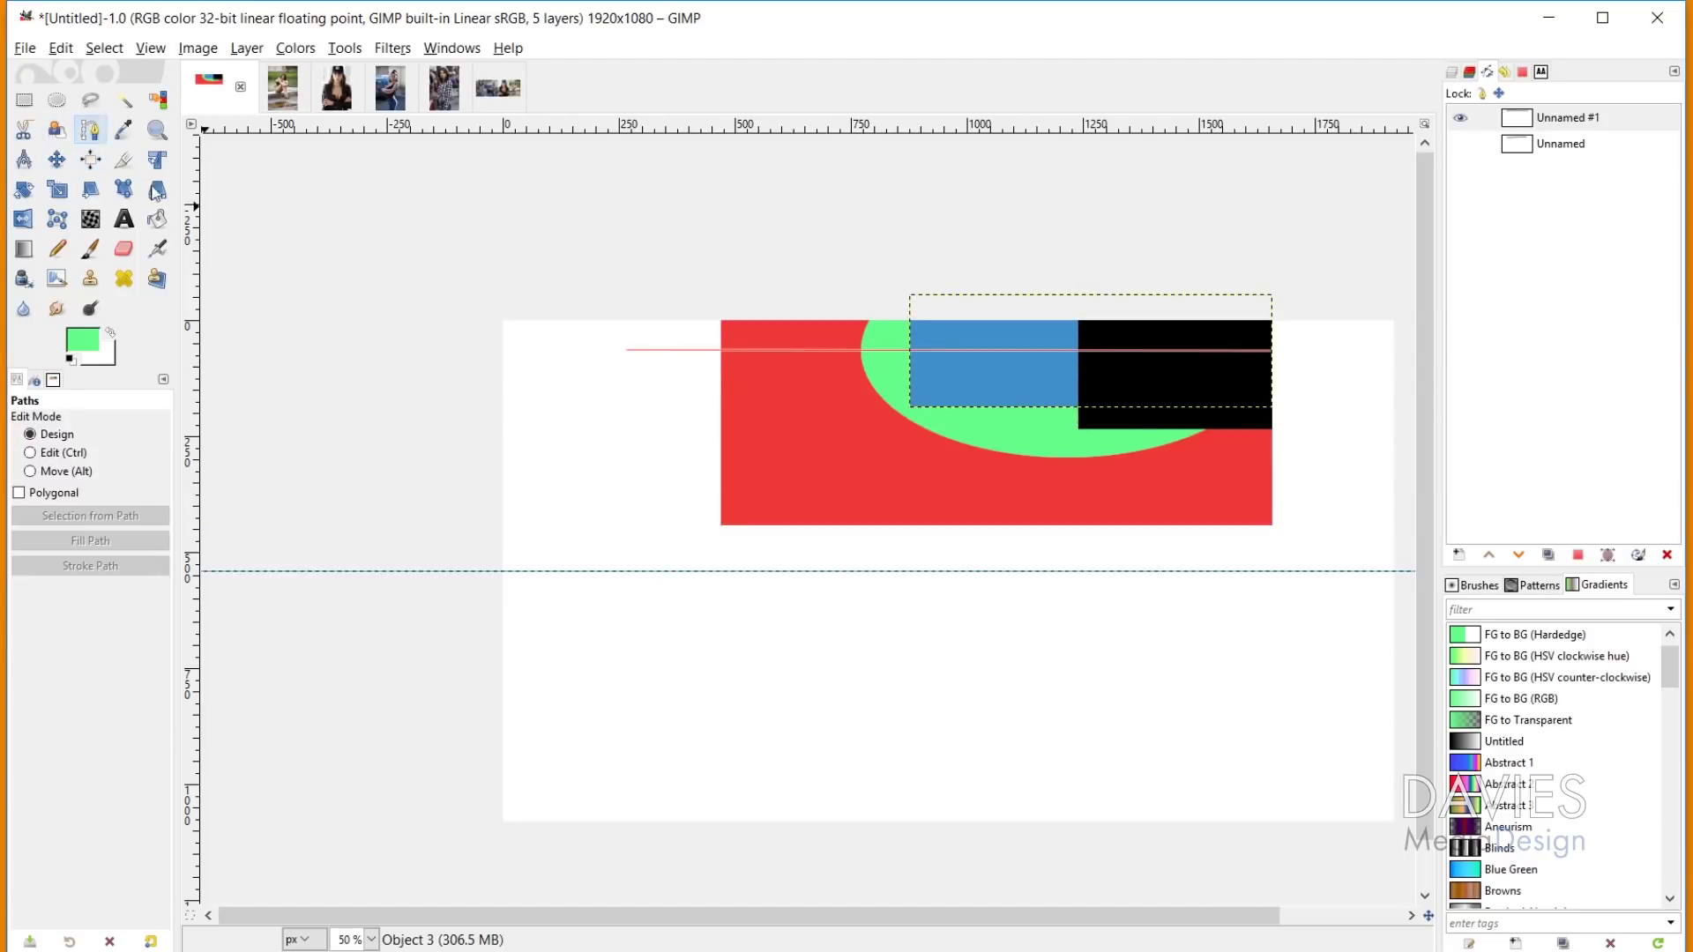
click(556, 382)
click(556, 763)
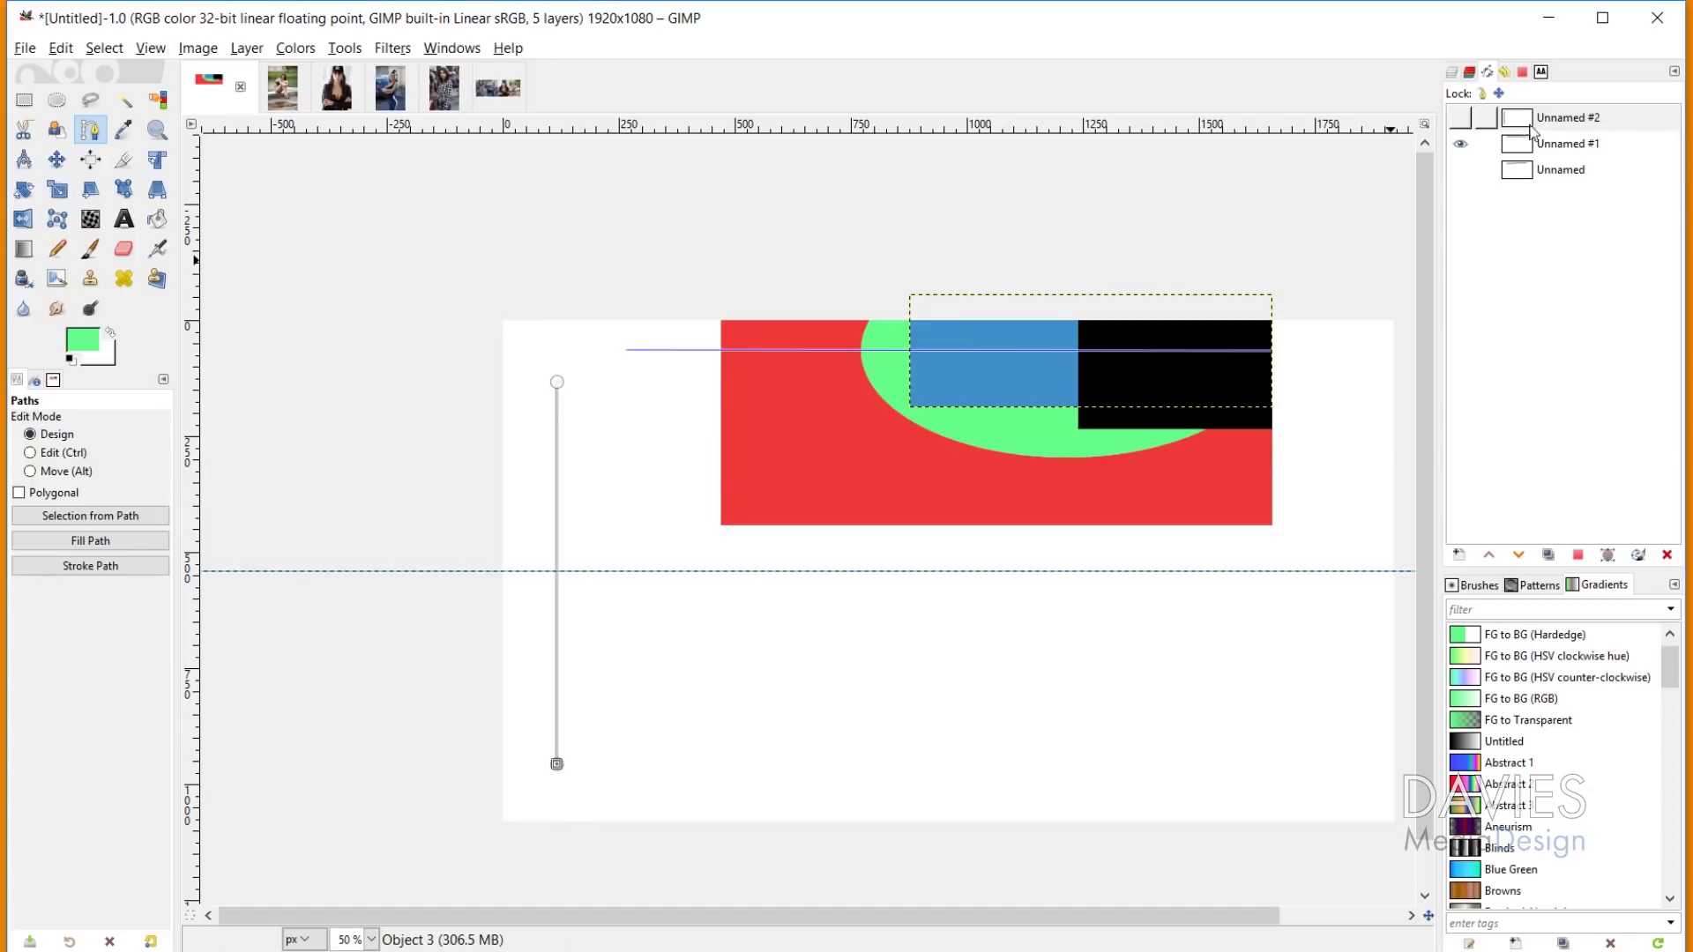
click(1625, 132)
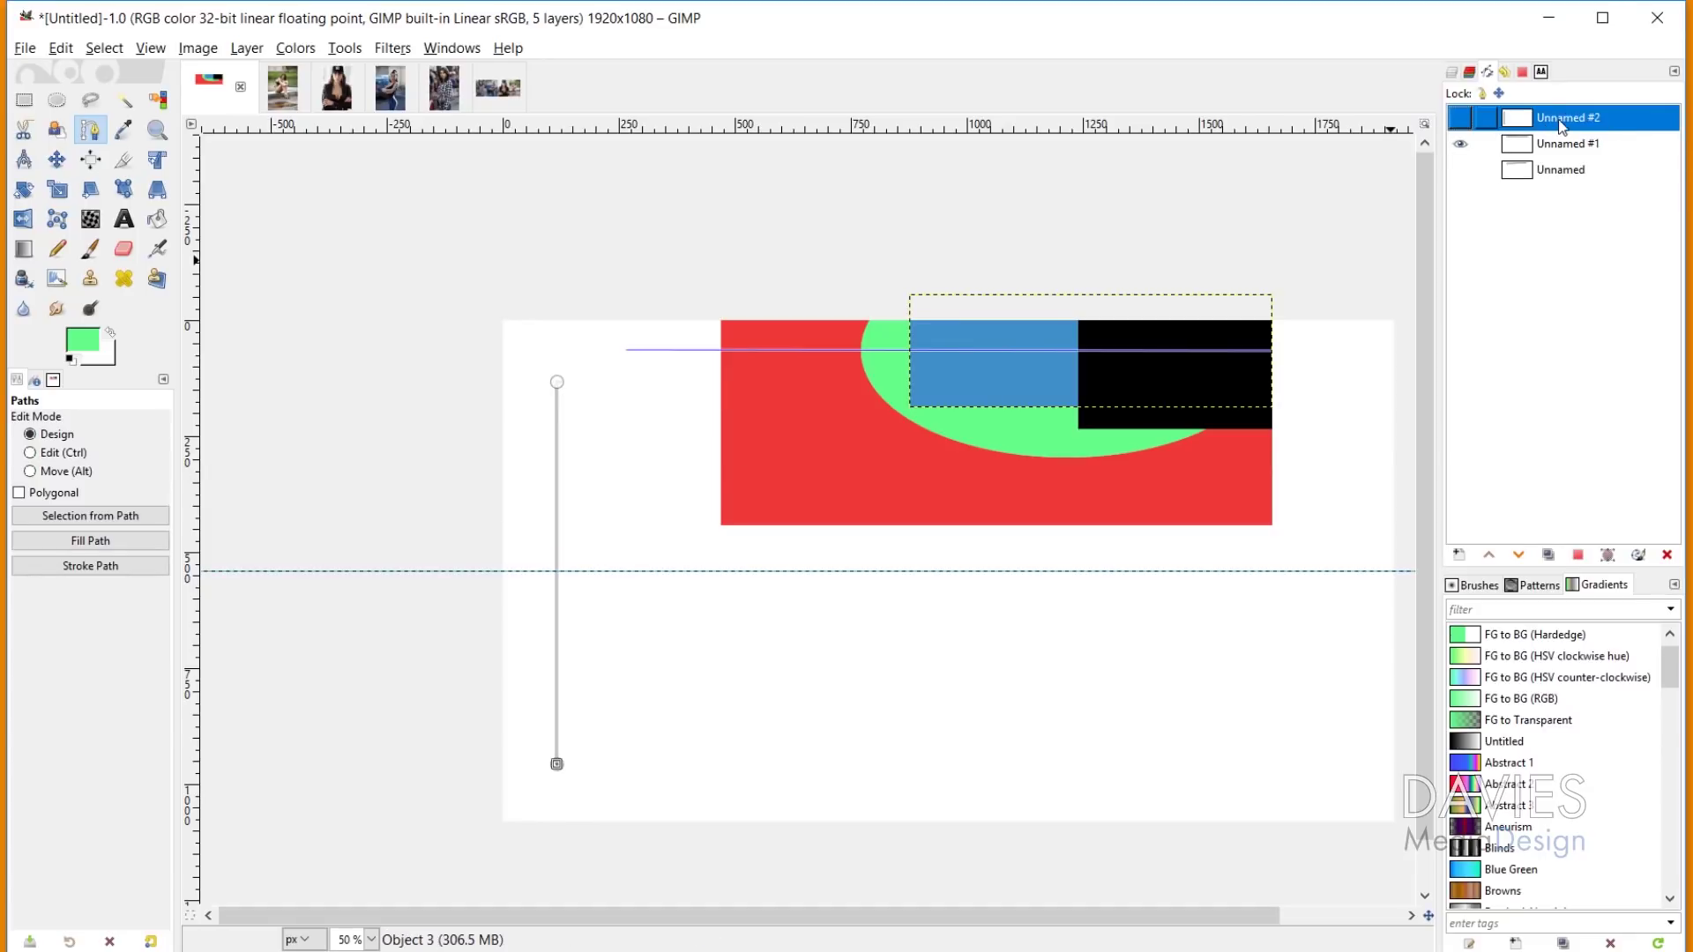
Step: Pick the black, blue, green and red shapes together, align their left edges to the vertical path, and make Unnamed #2 visible
click(90, 159)
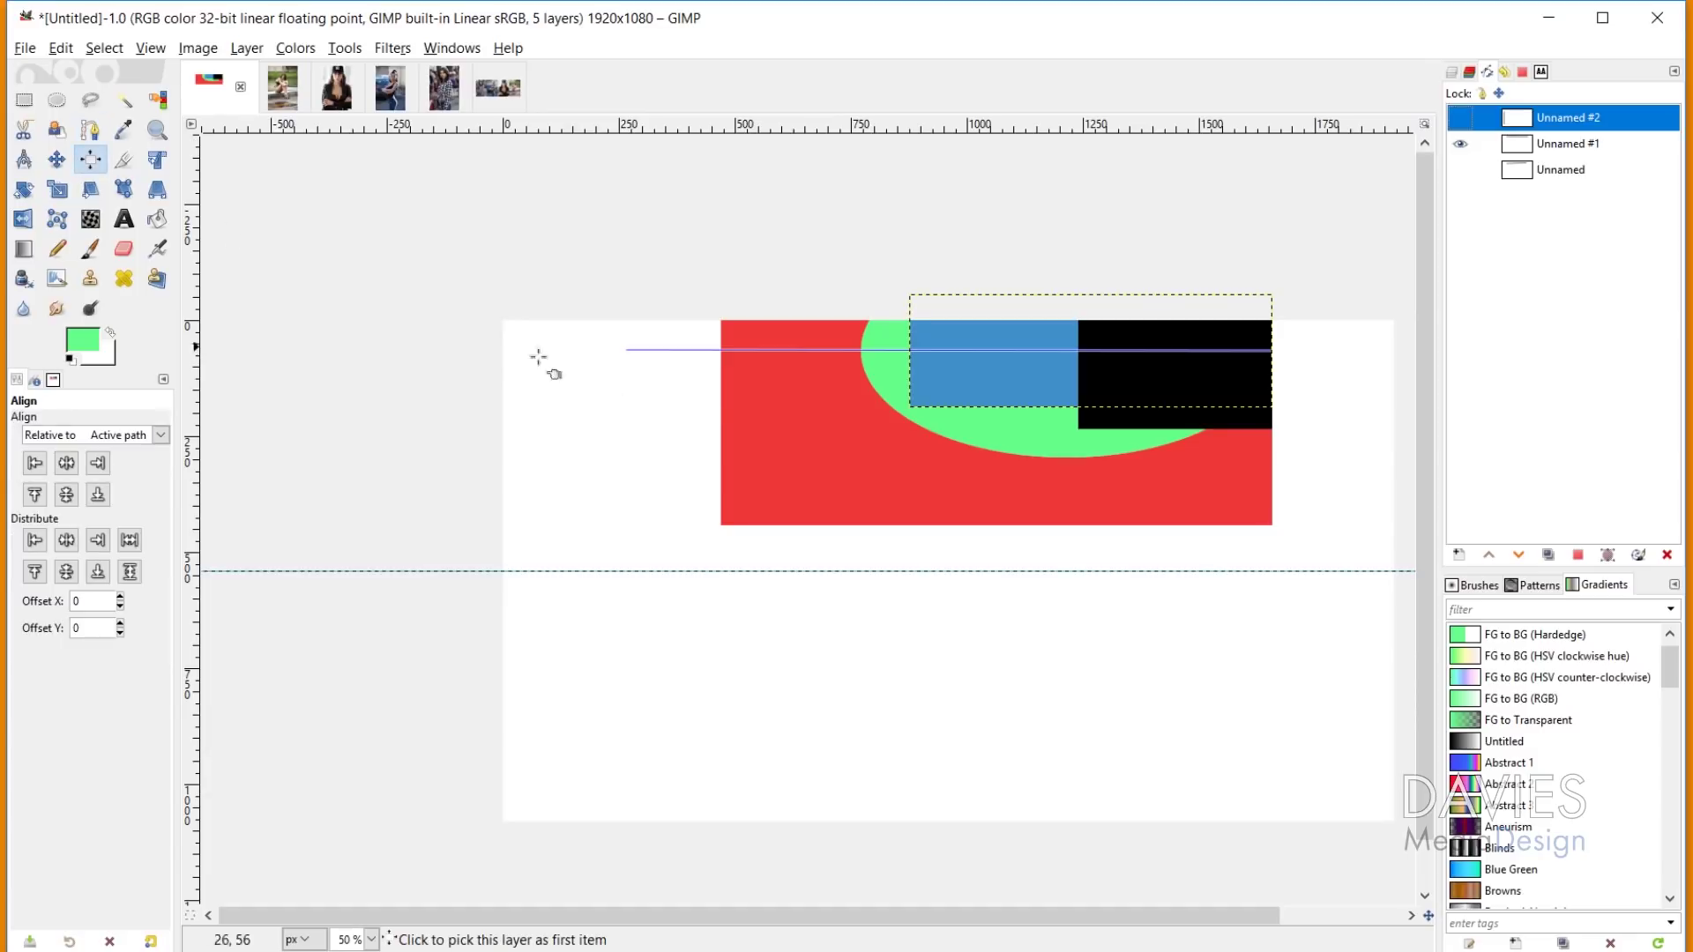
click(1146, 374)
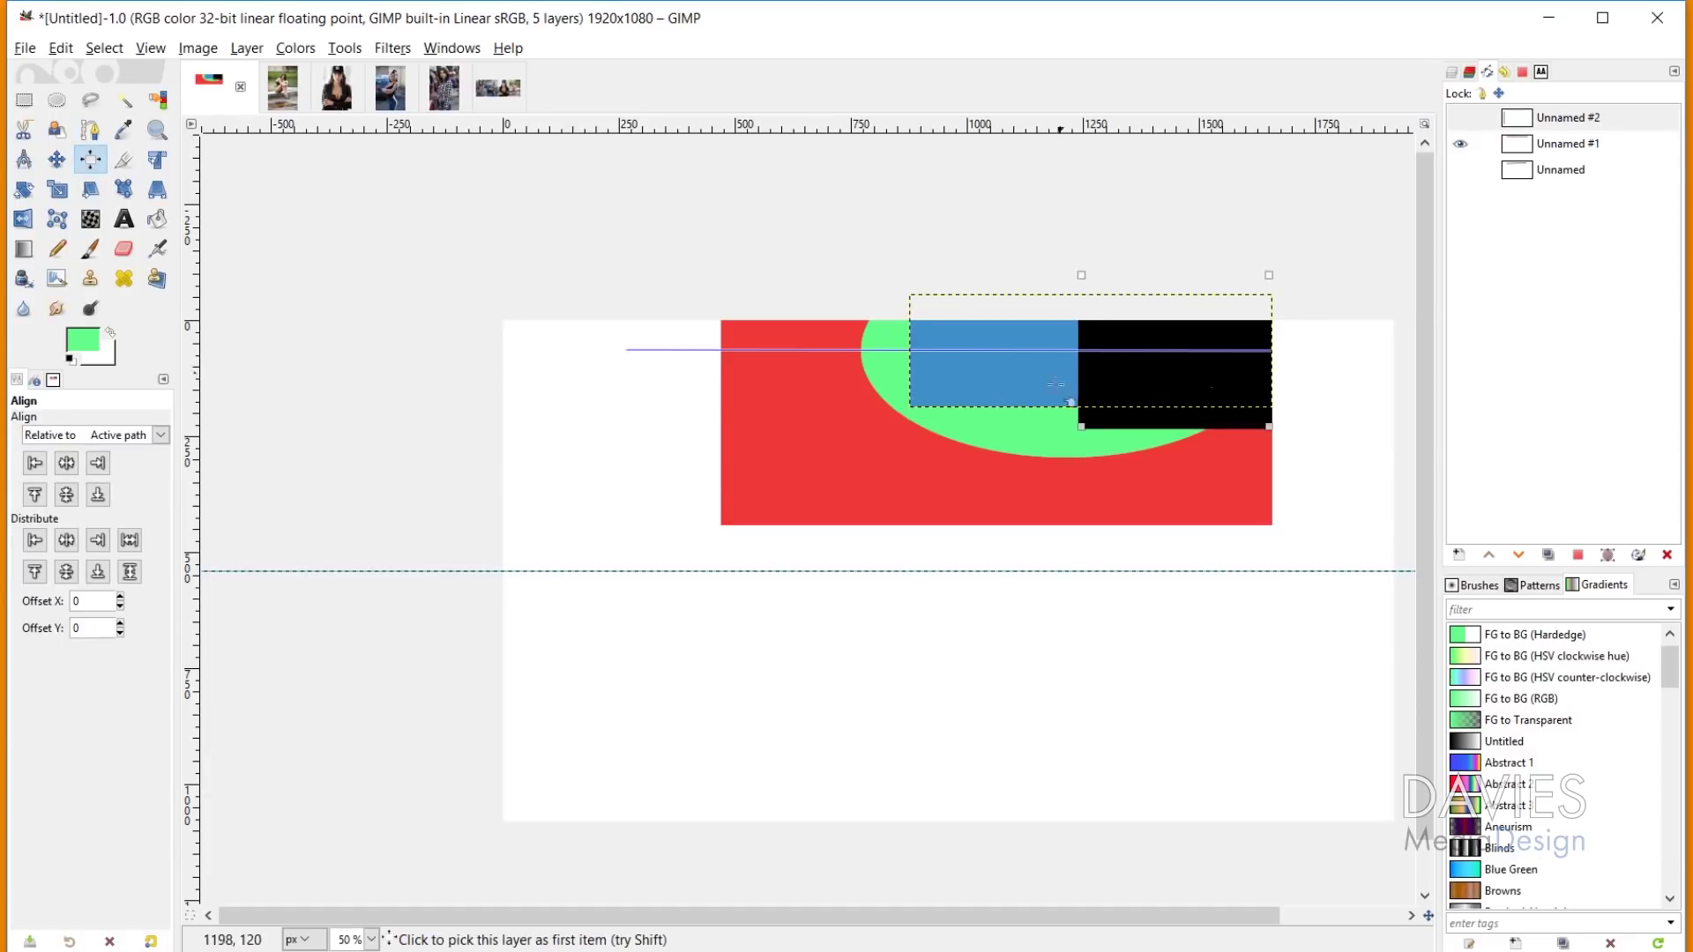
shift+click(990, 386)
shift+click(908, 476)
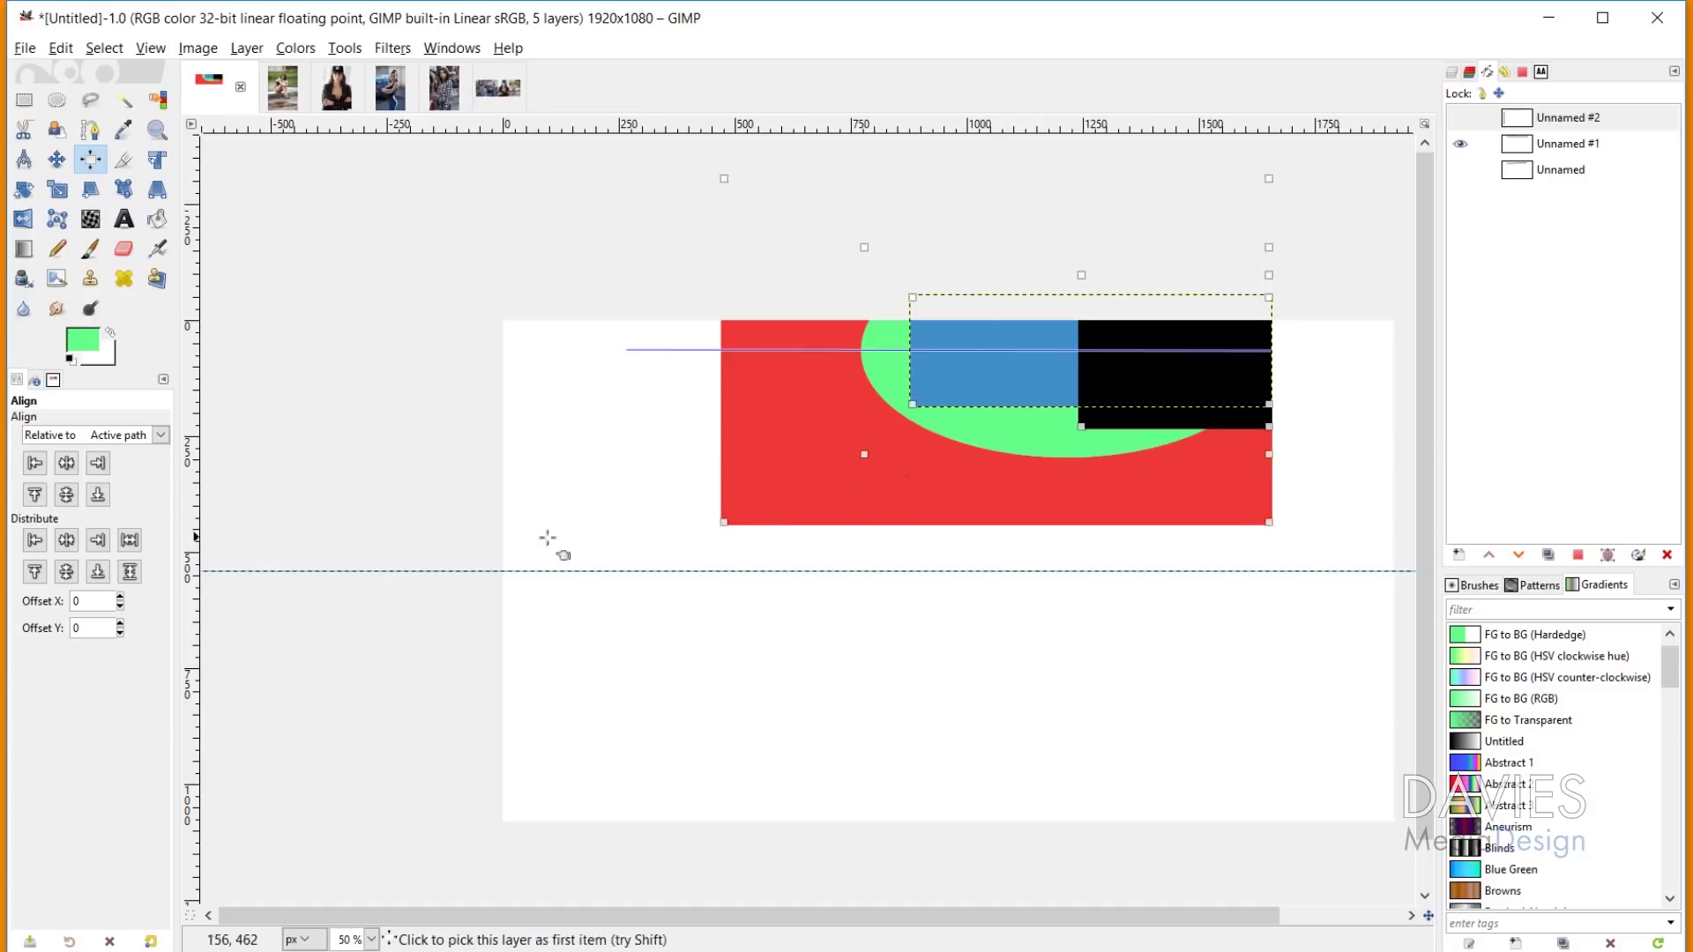
click(36, 464)
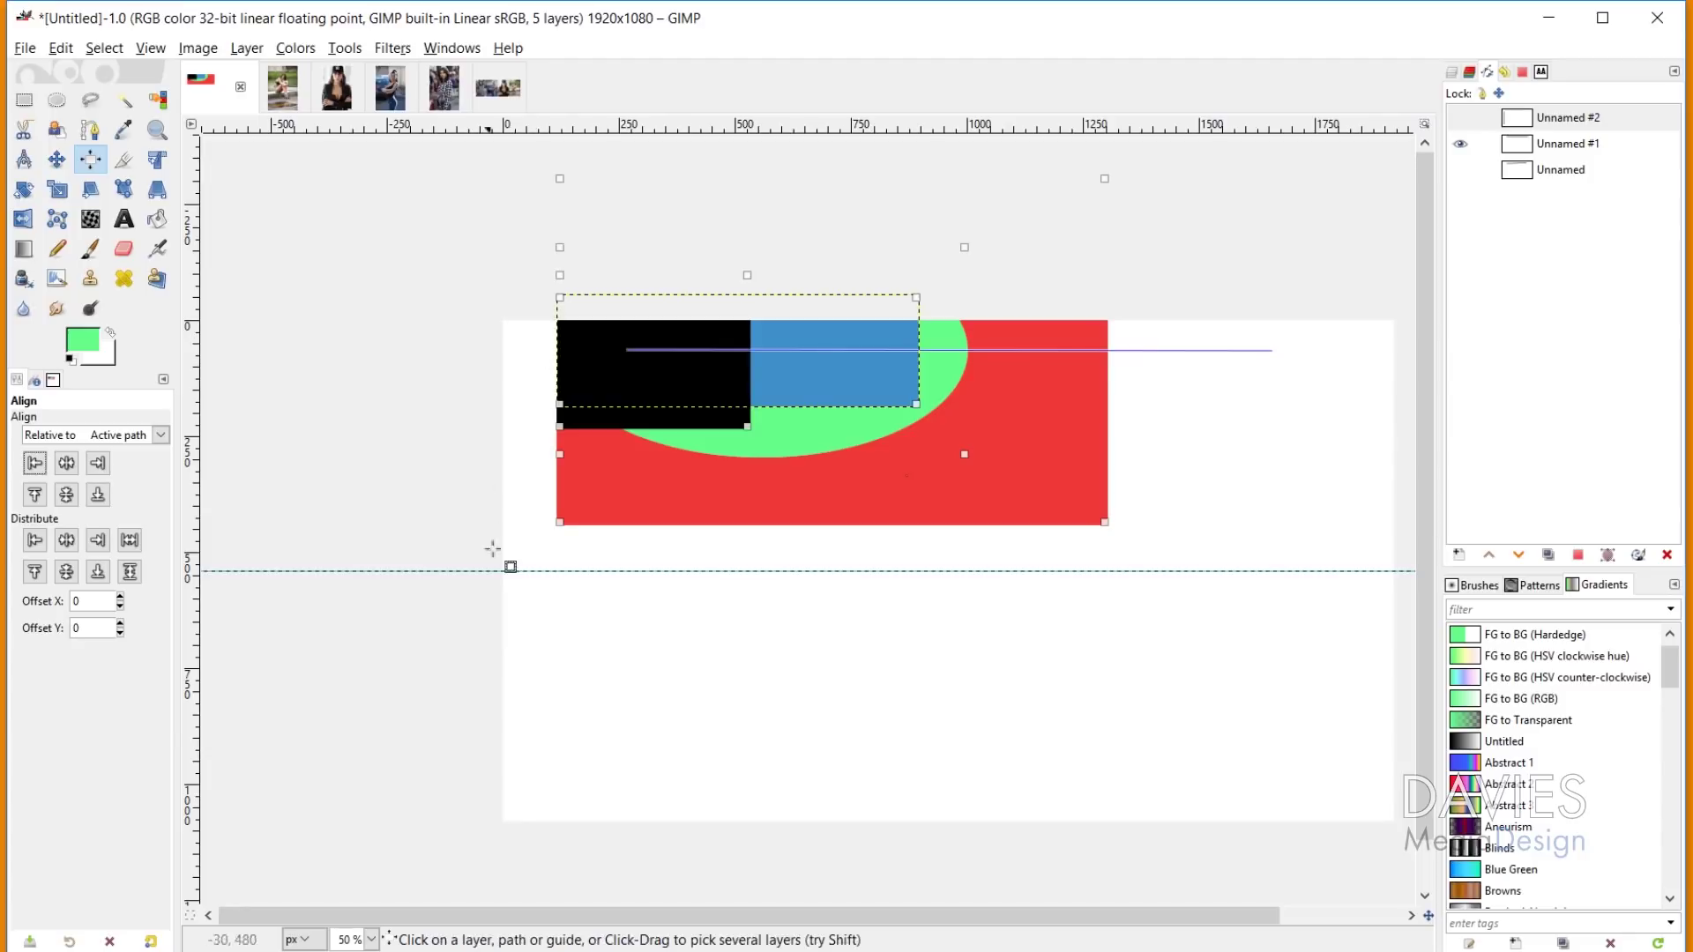
click(1459, 120)
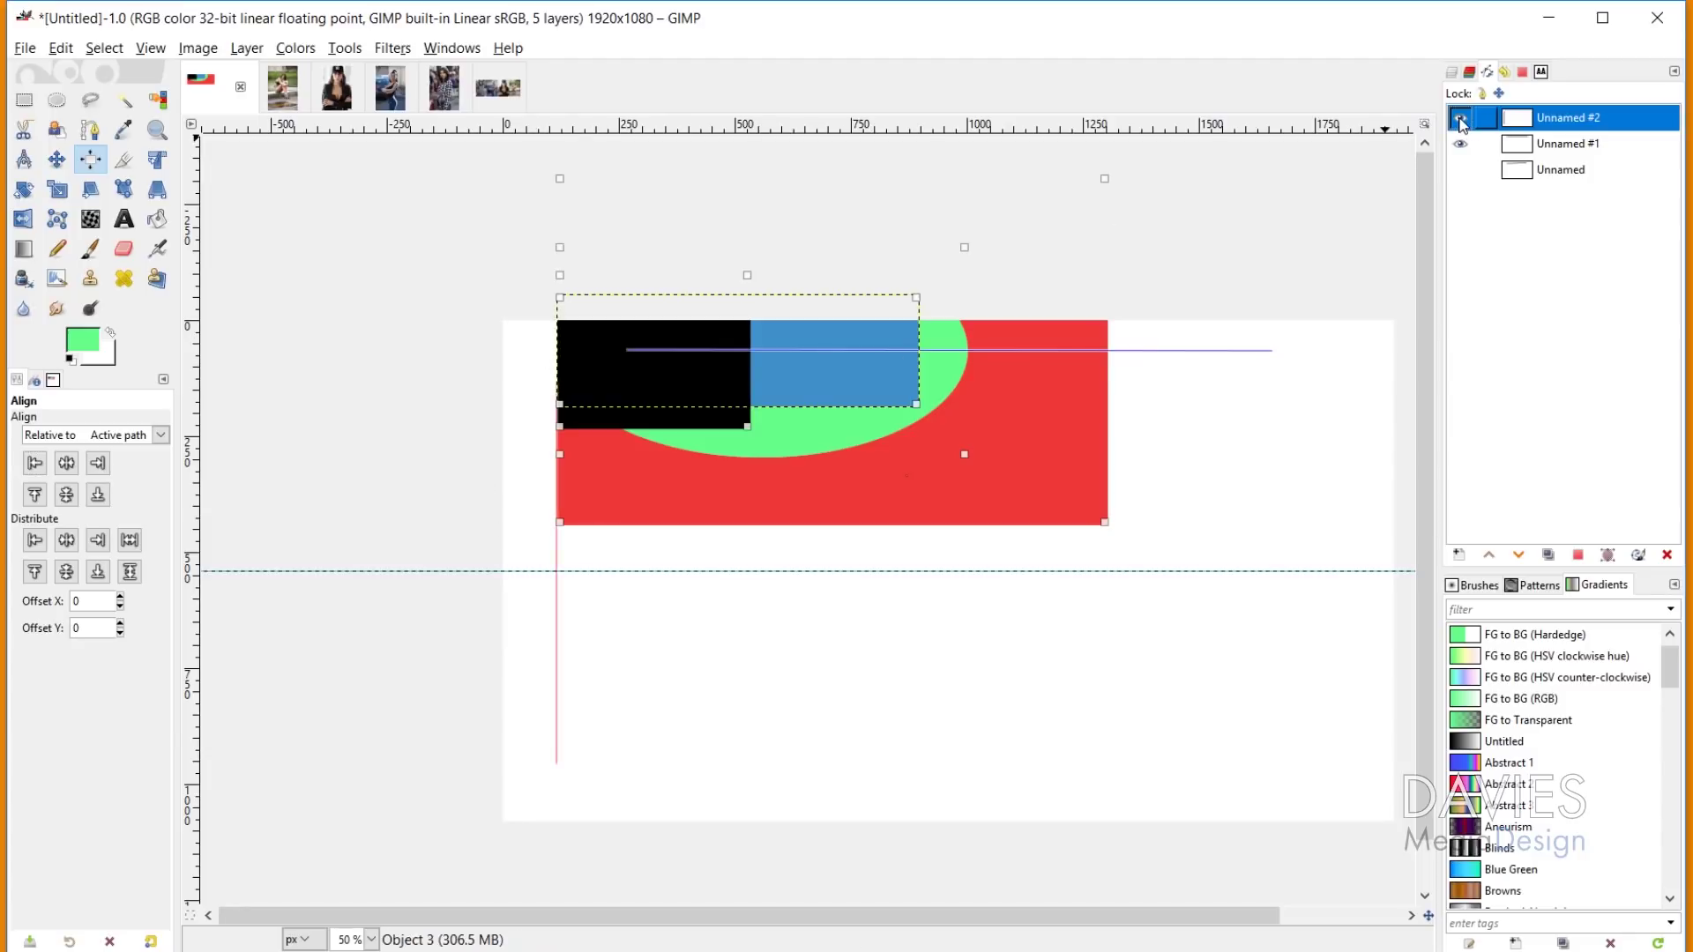
Step: Align the picked shapes' right edges to the vertical path and try its bottom and top, finishing vertically centered on the path
click(512, 570)
click(66, 494)
click(100, 467)
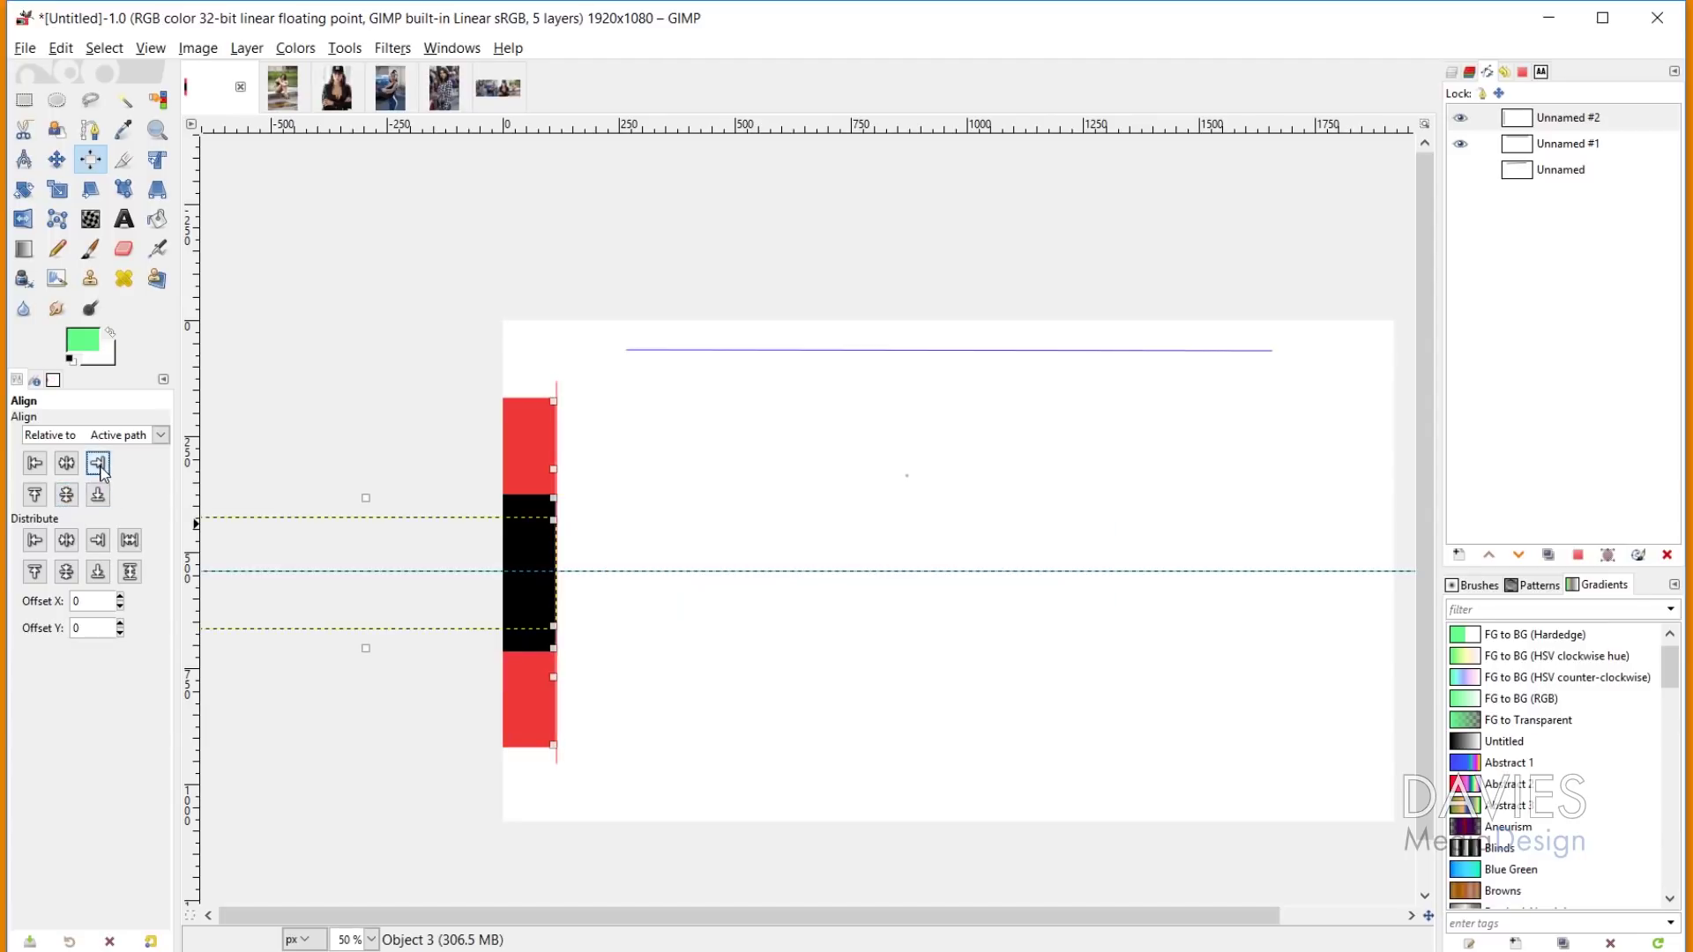
click(97, 495)
click(35, 495)
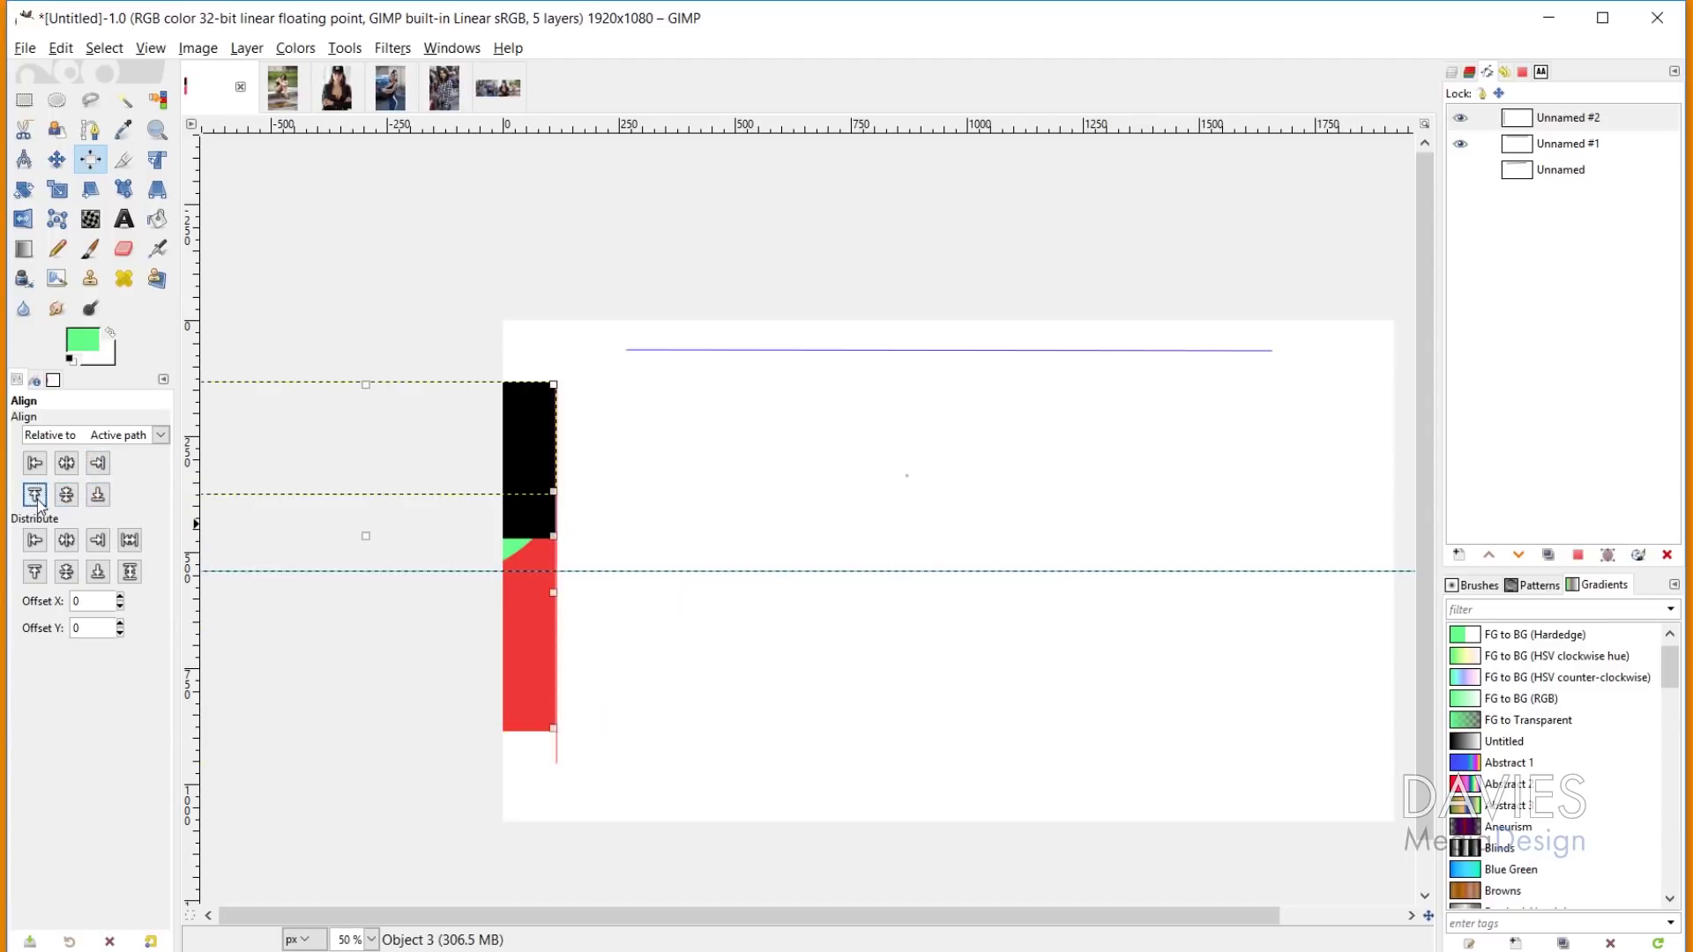
click(66, 495)
Step: Set the Align tool relative to Image and center the picked shapes horizontally on the canvas
click(162, 435)
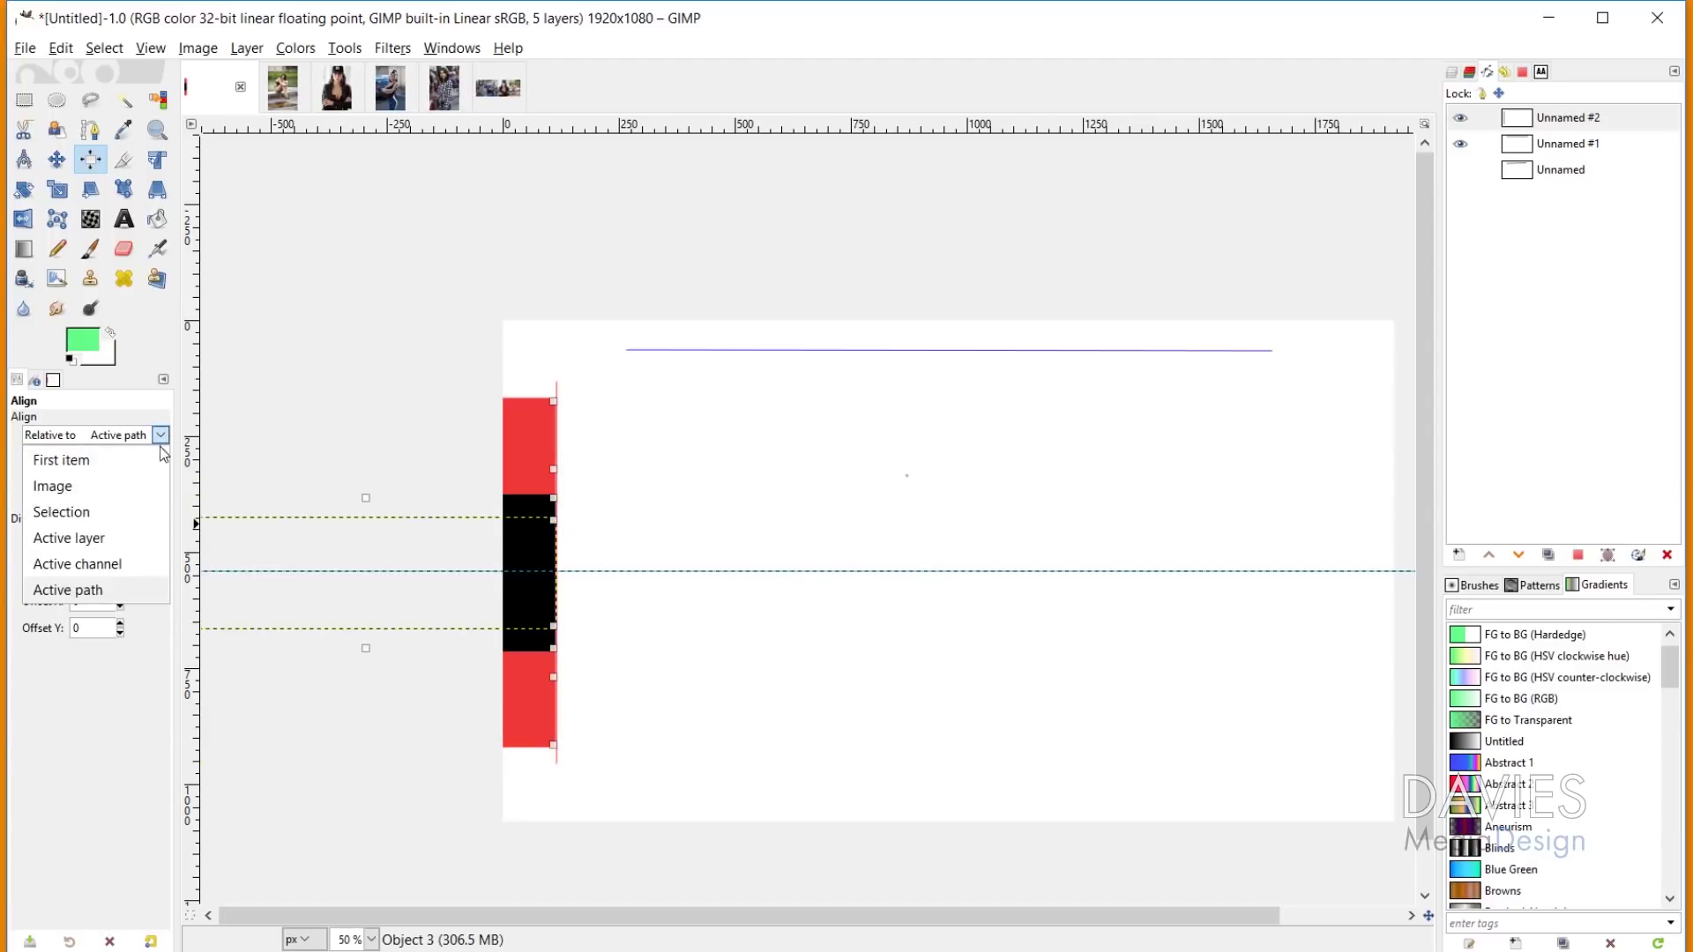
click(137, 489)
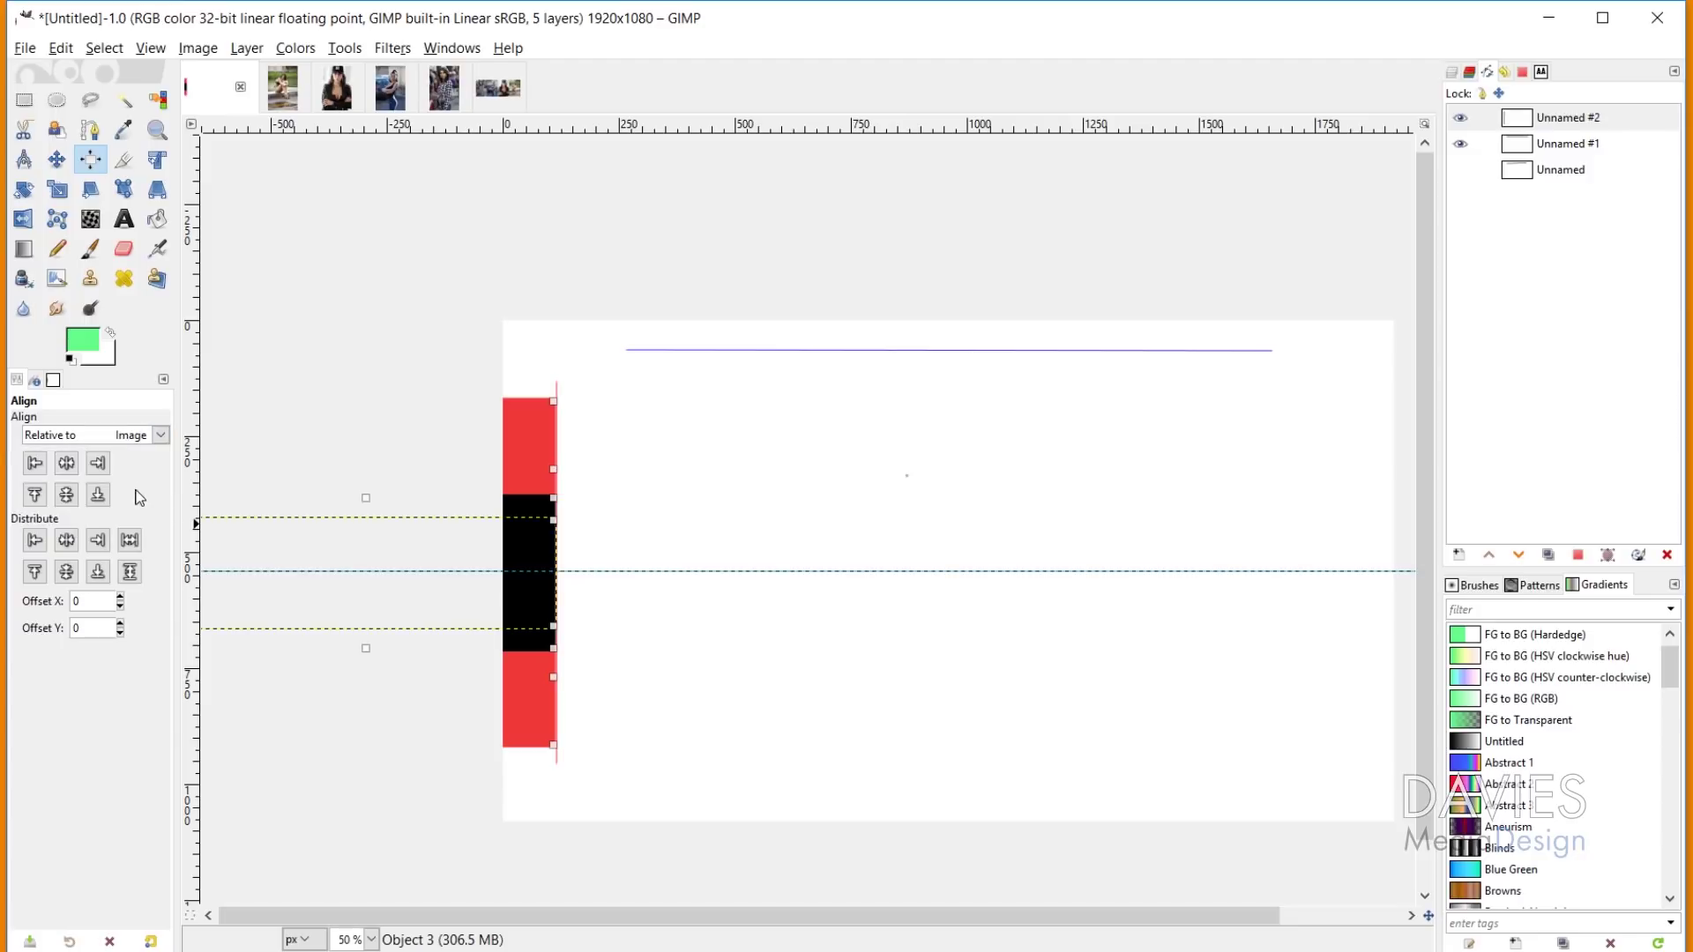
click(66, 464)
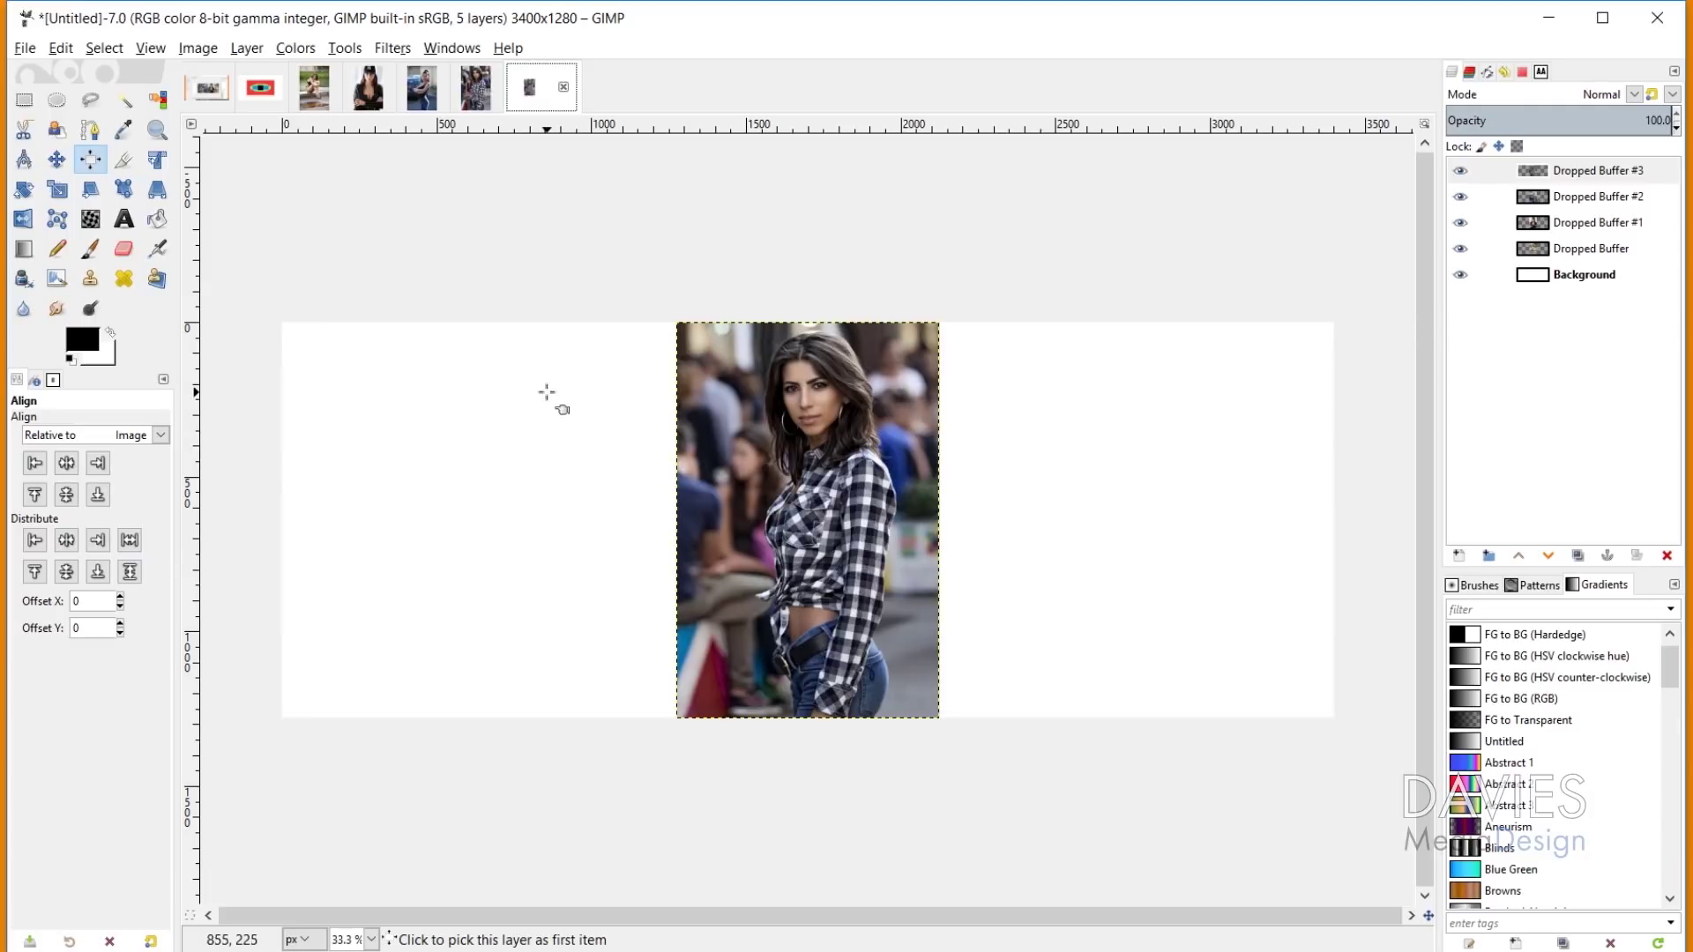
Step: Pick all the stacked photo layers together, and hide and reshow the top three to examine the photos beneath
drag(596, 252, 1045, 772)
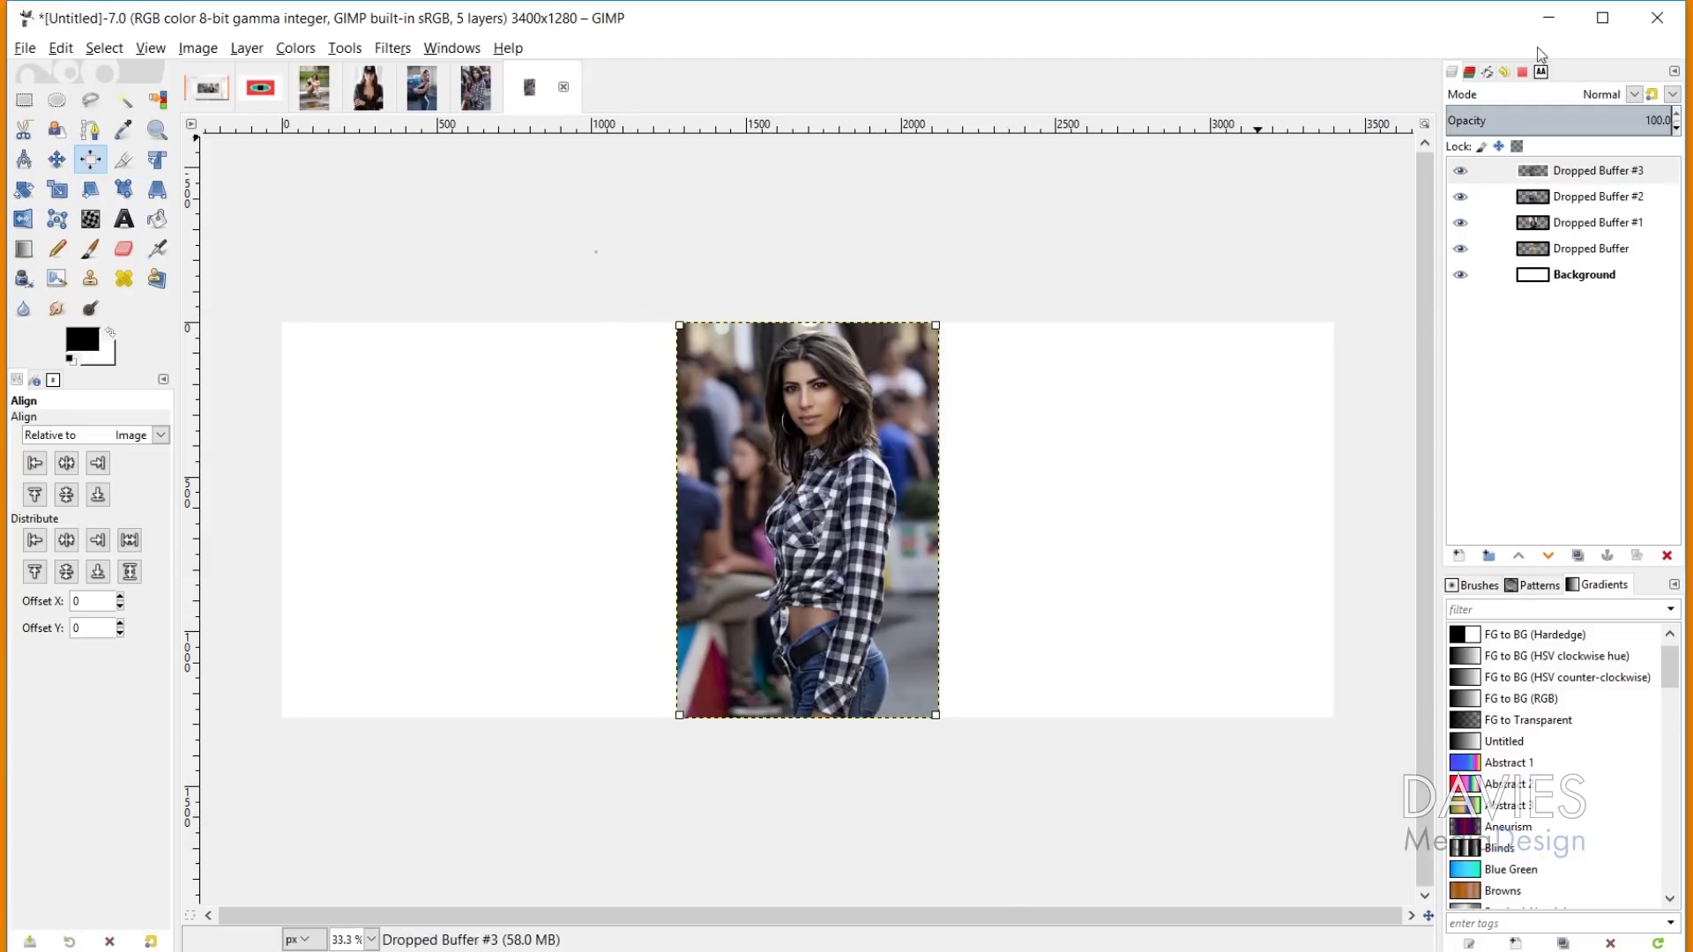
click(1461, 172)
click(1461, 197)
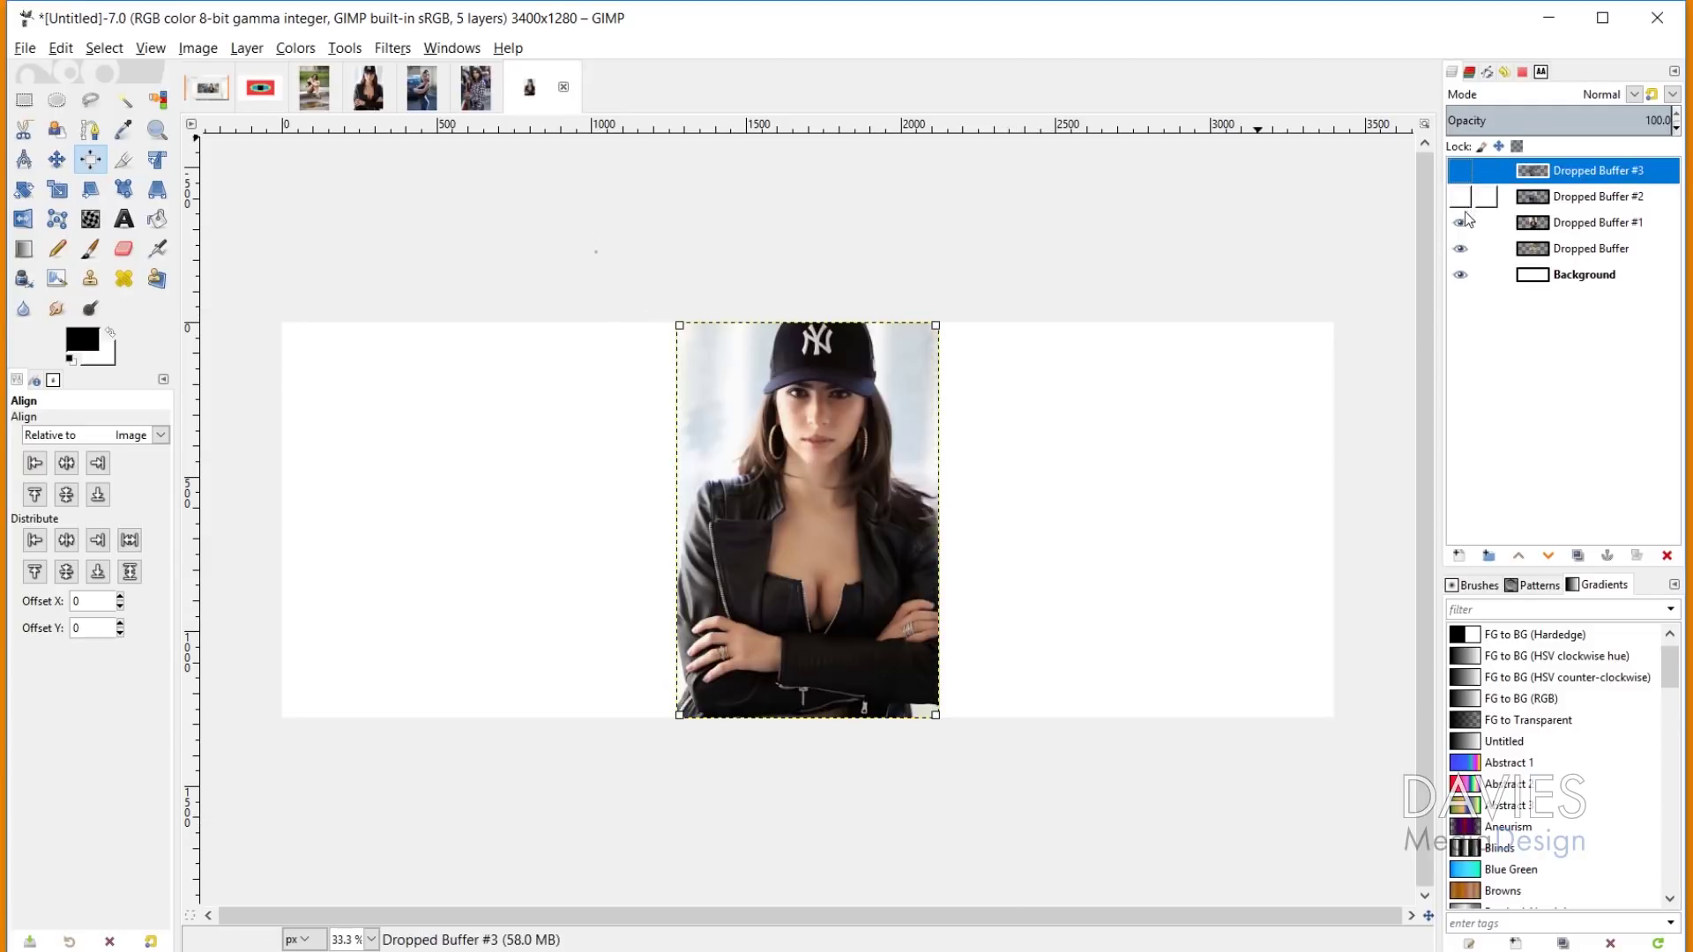
click(1461, 222)
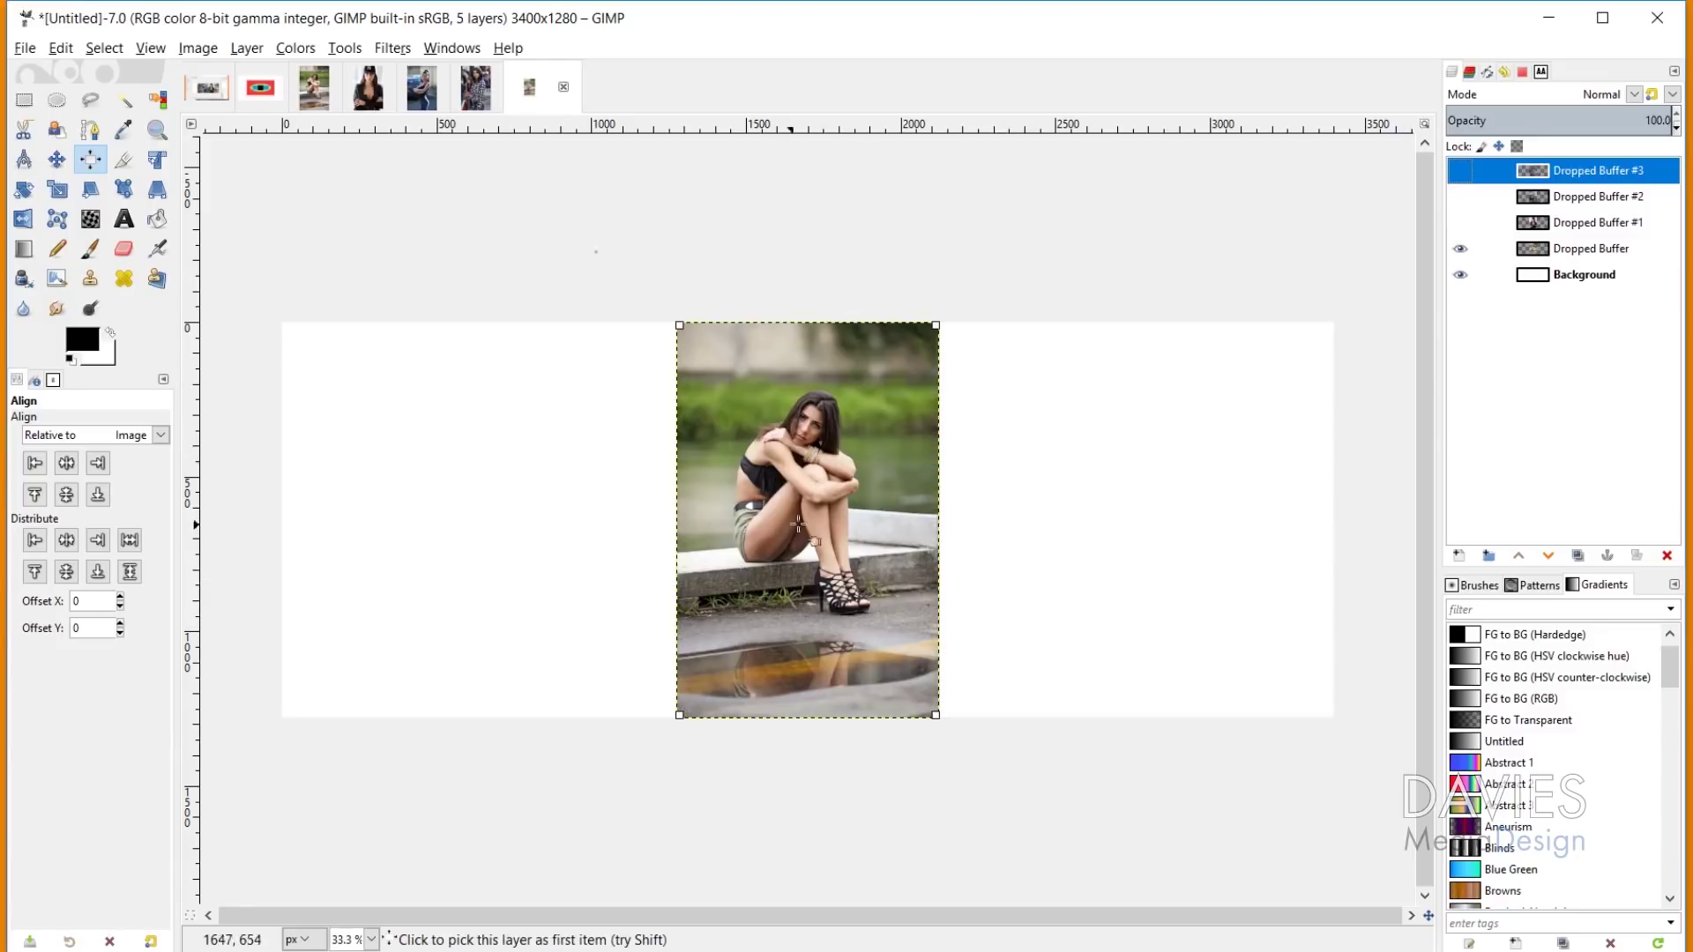
click(1463, 222)
click(1465, 198)
click(1461, 171)
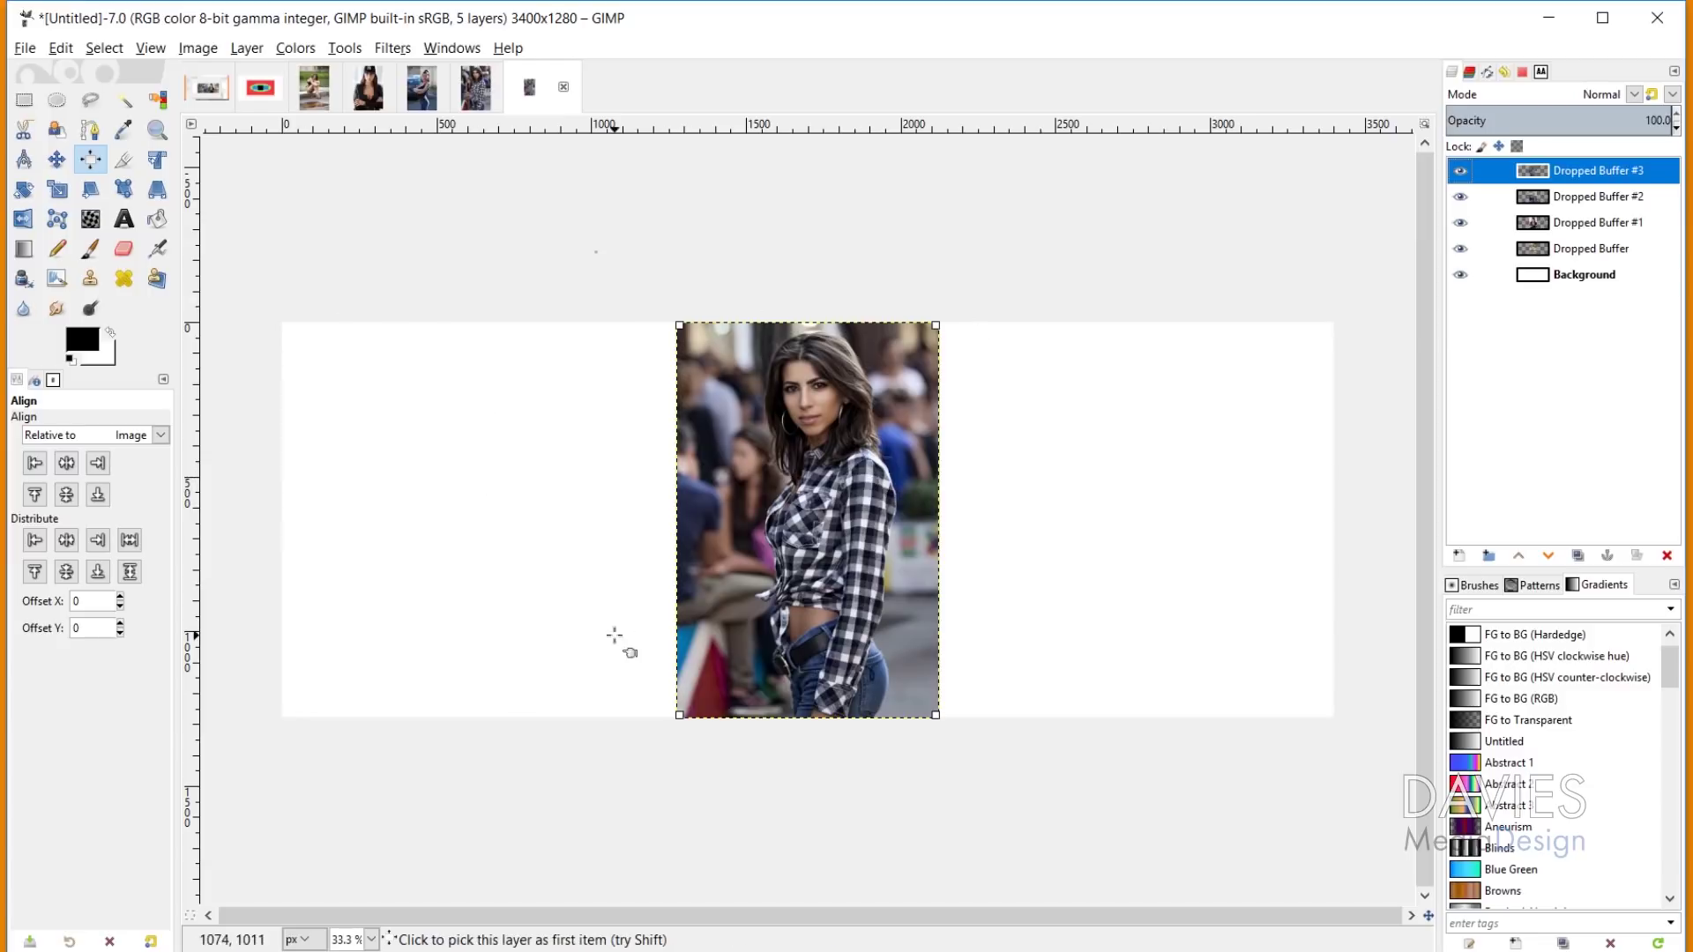
Step: Distribute the picked layers evenly in the horizontal and then in the vertical, finishing with their vertical centers distributed
click(130, 540)
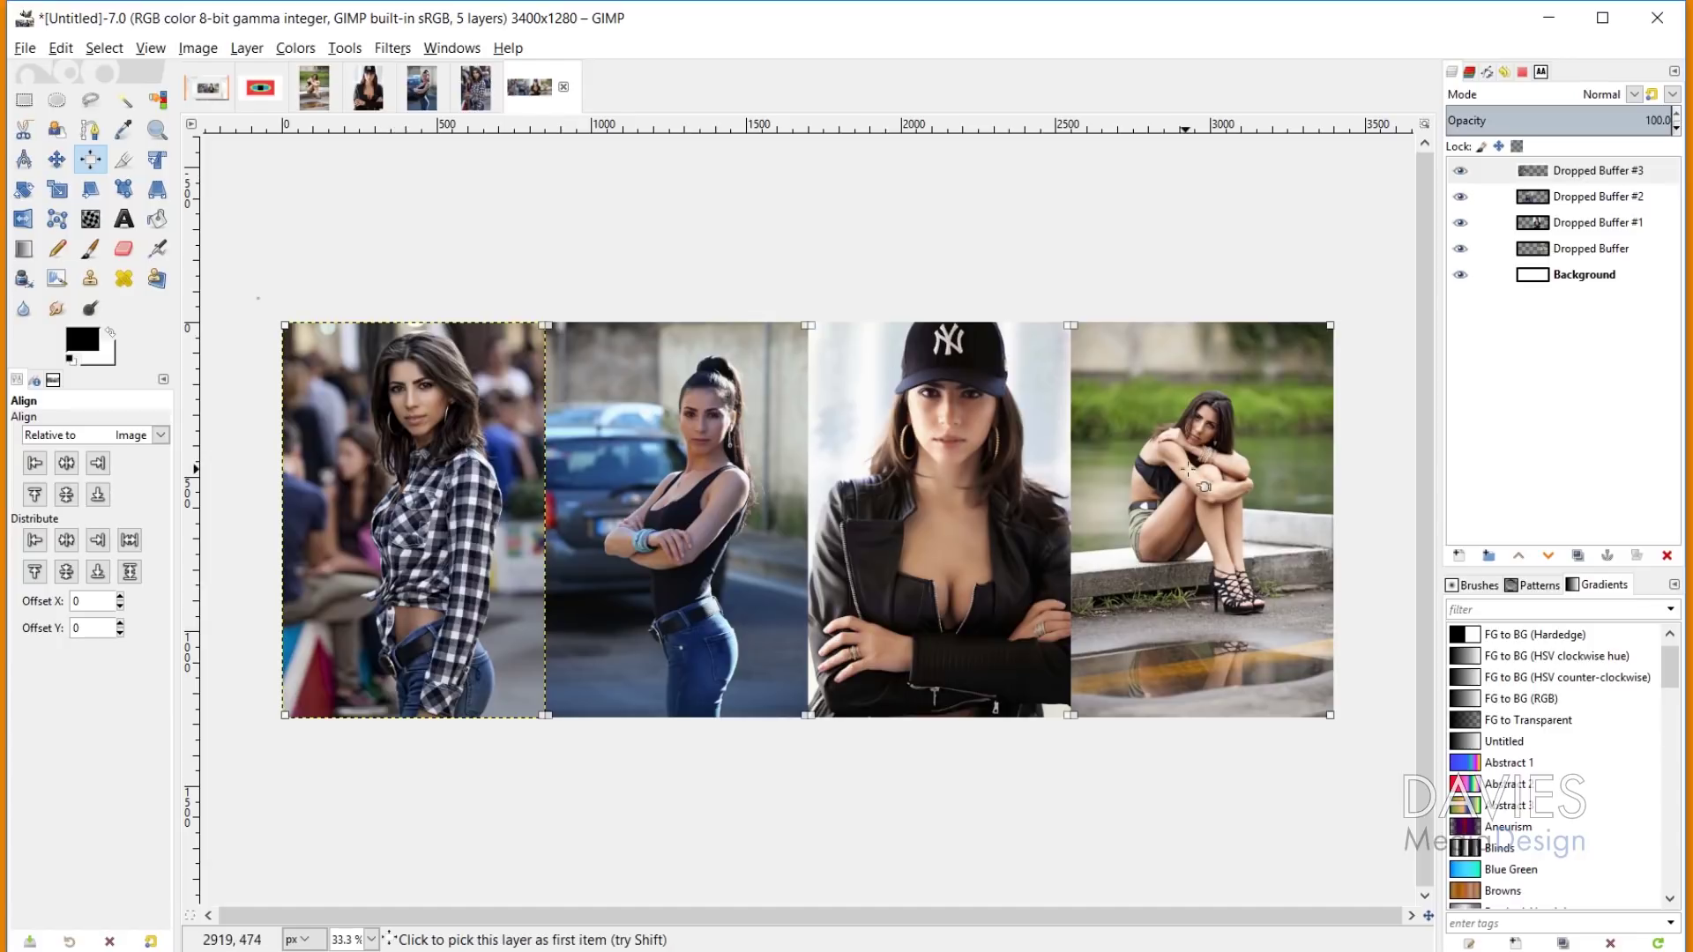
click(129, 571)
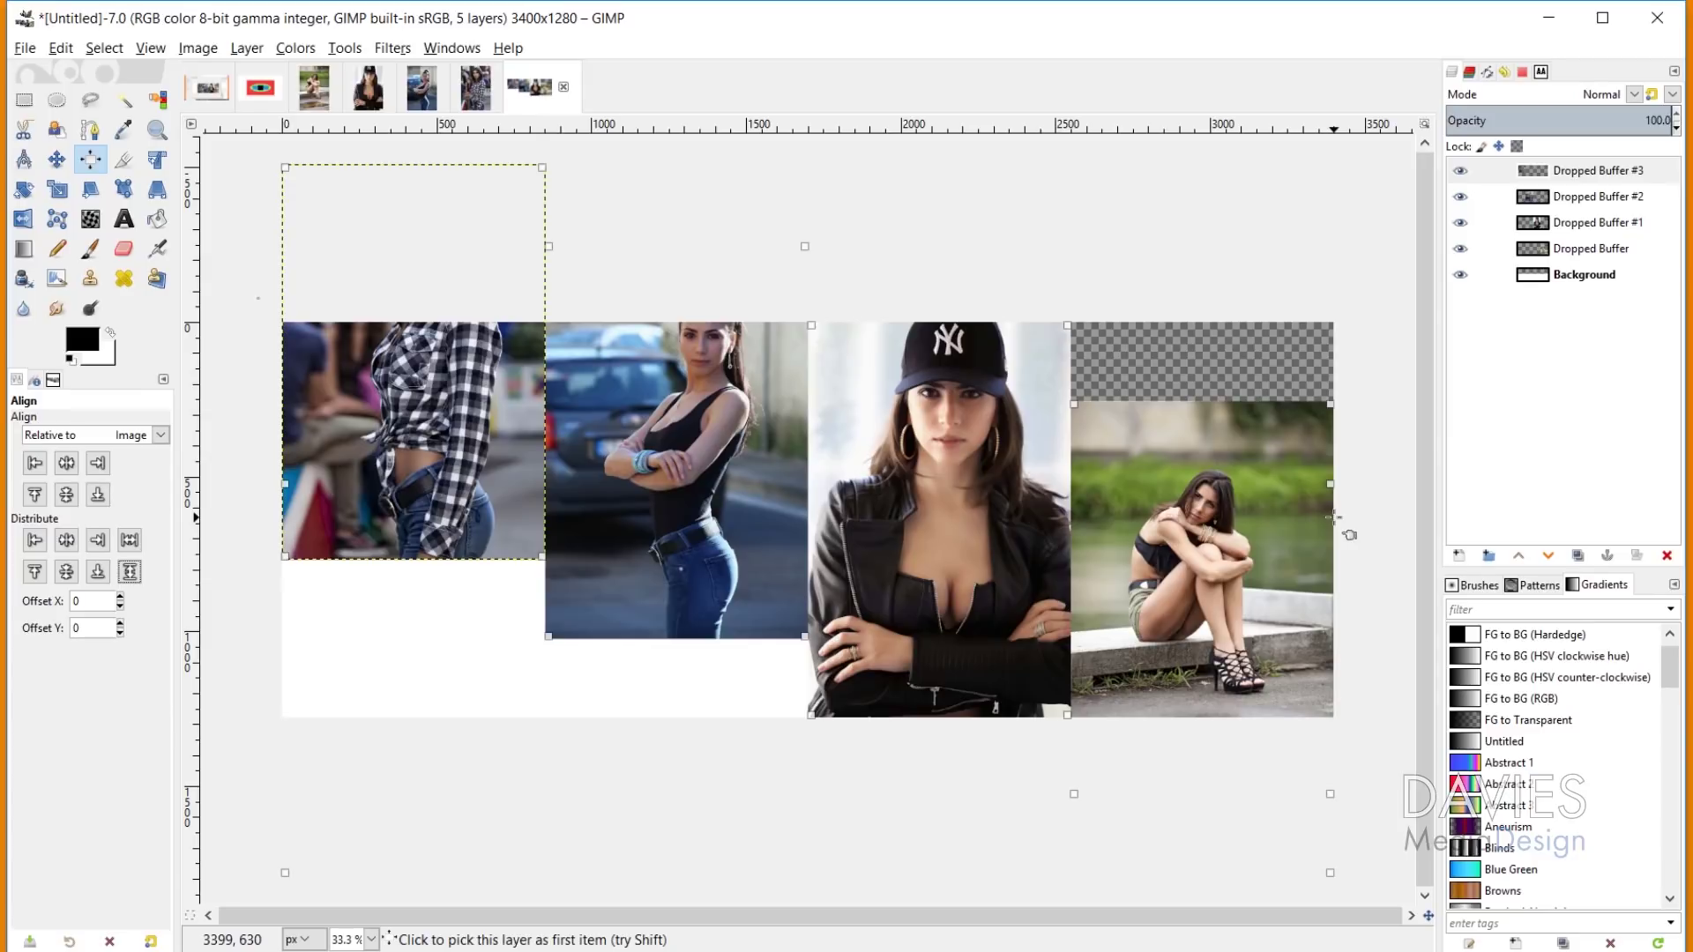
click(66, 573)
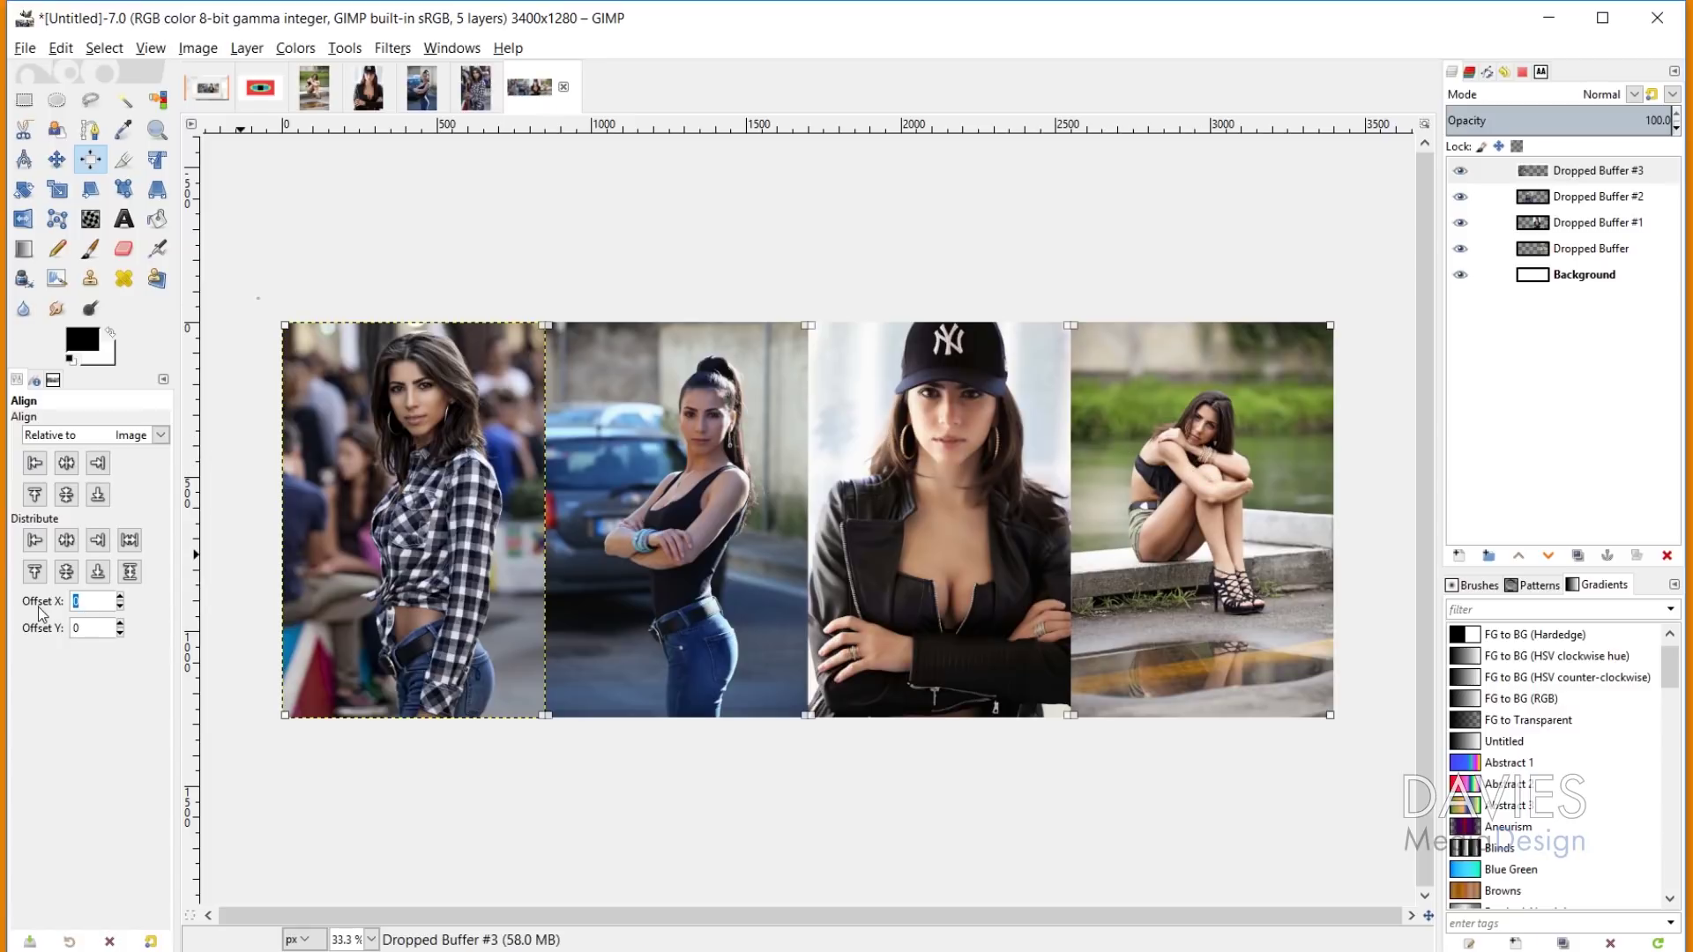
Step: Set Offset X to 100, distribute the picked layers' left edges, and undo the distribution
click(34, 541)
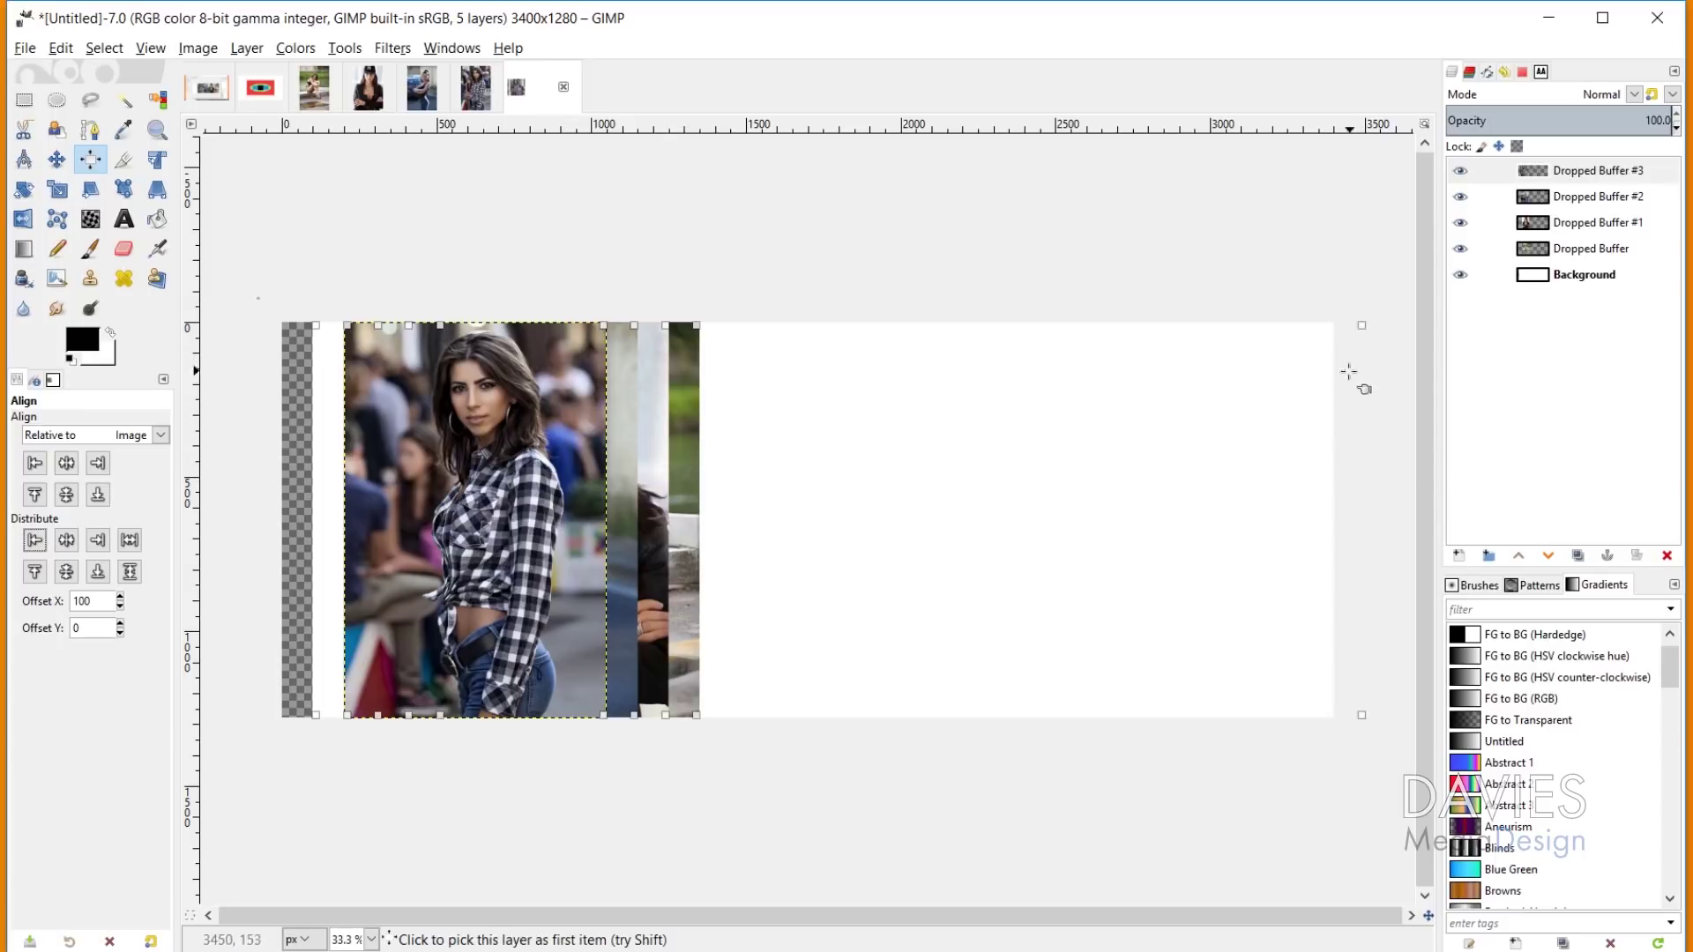
key(ctrl+z)
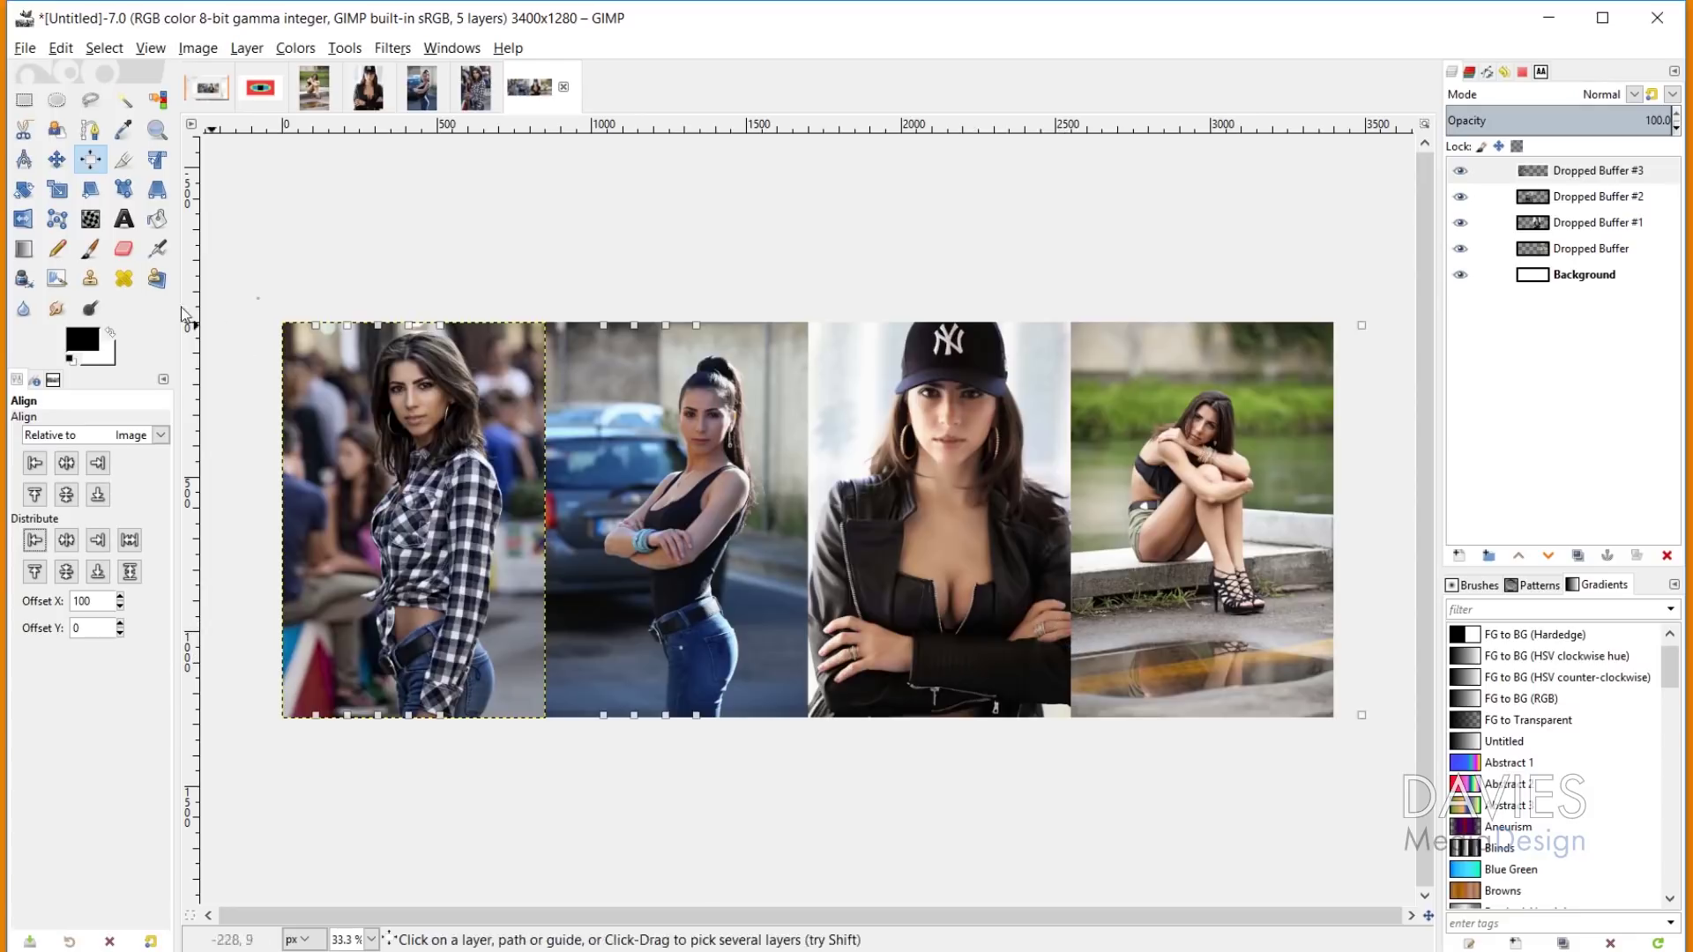
Step: Clear the picked layers and pick only the four photo layers together, leaving out the background
click(334, 182)
click(407, 441)
shift+click(710, 432)
shift+click(911, 427)
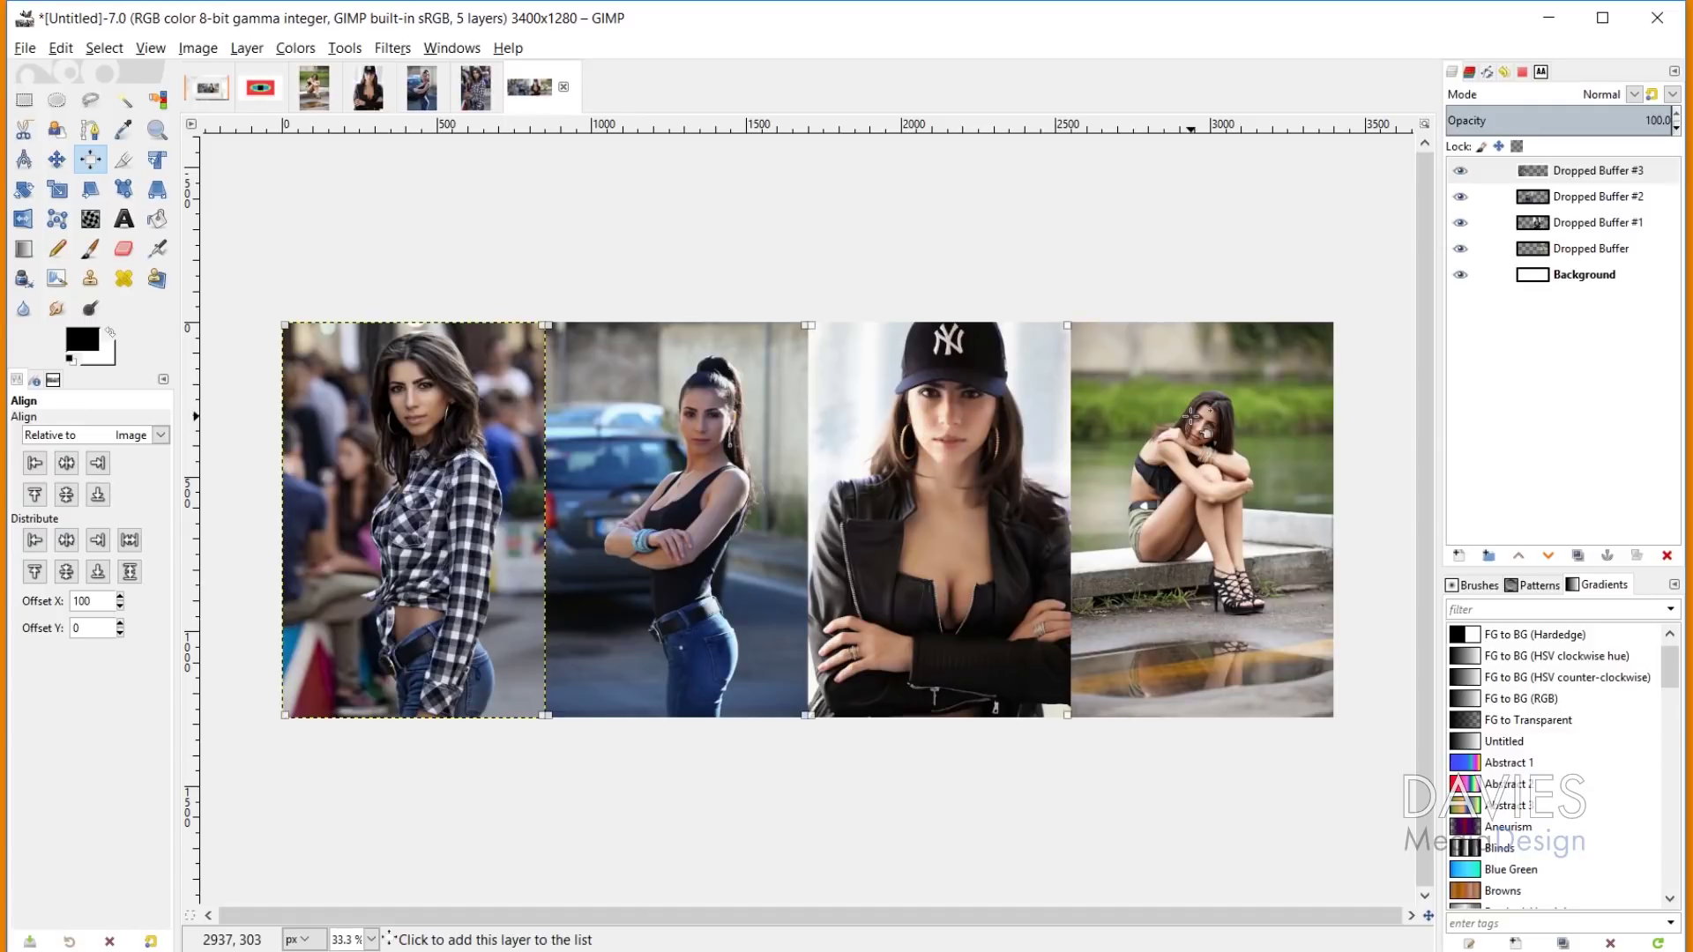
shift+click(1199, 423)
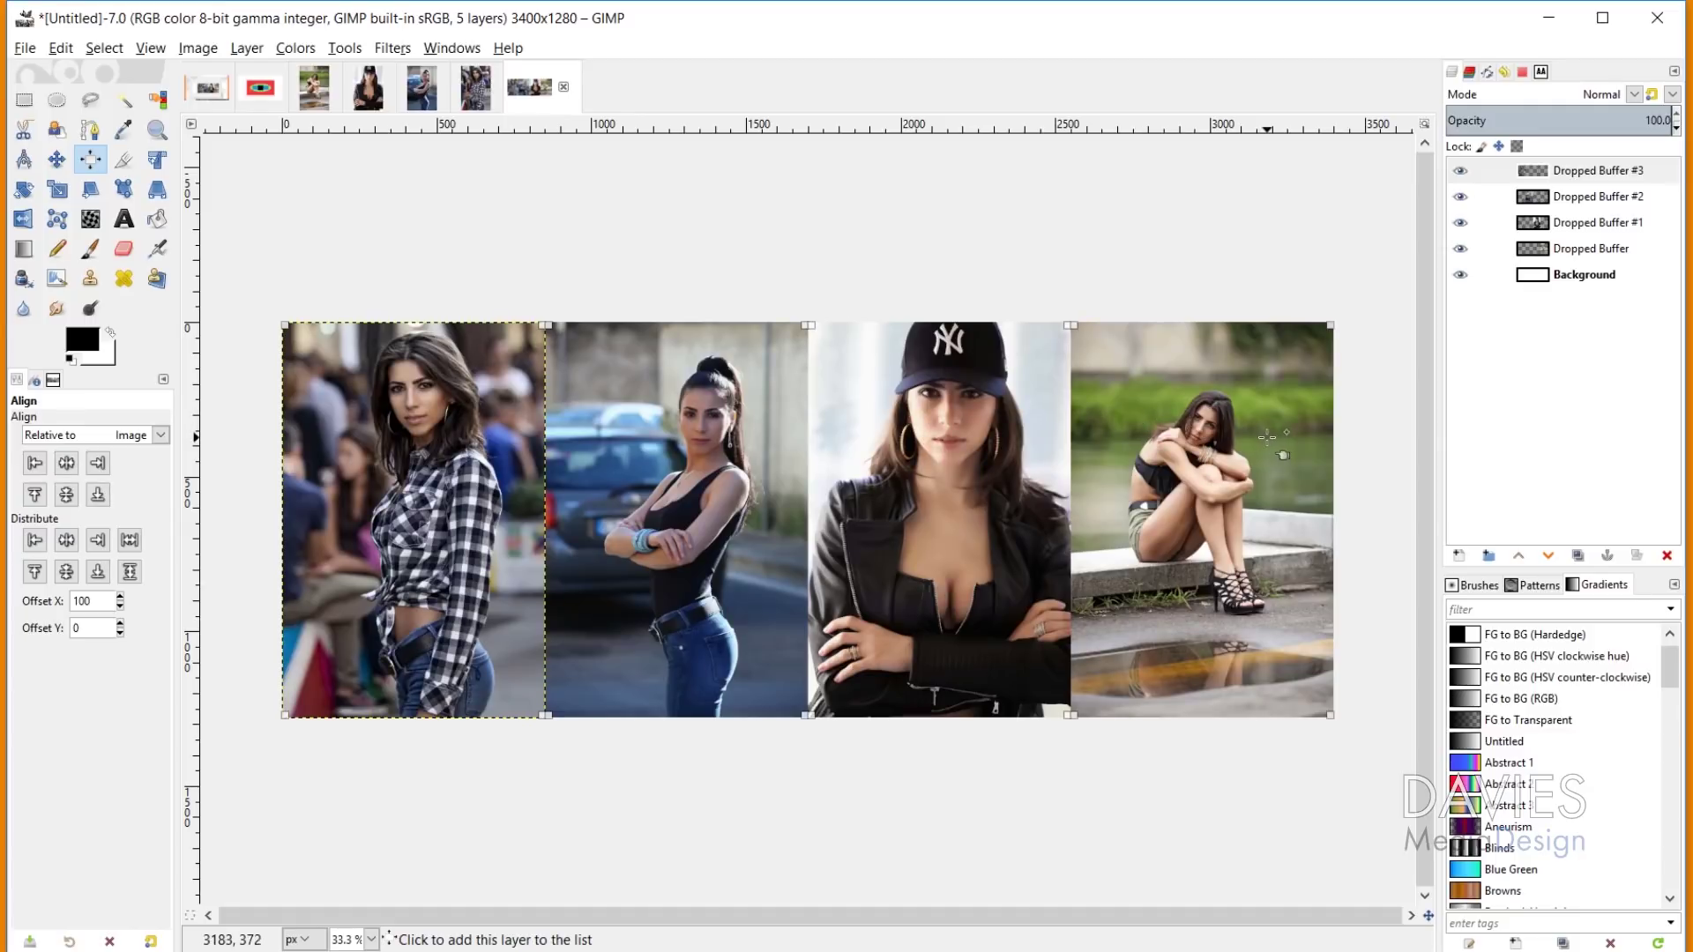
Step: Distribute the four photos' left edges with Offset X 100, and repeat the distribution with Offset X set to 200
click(34, 542)
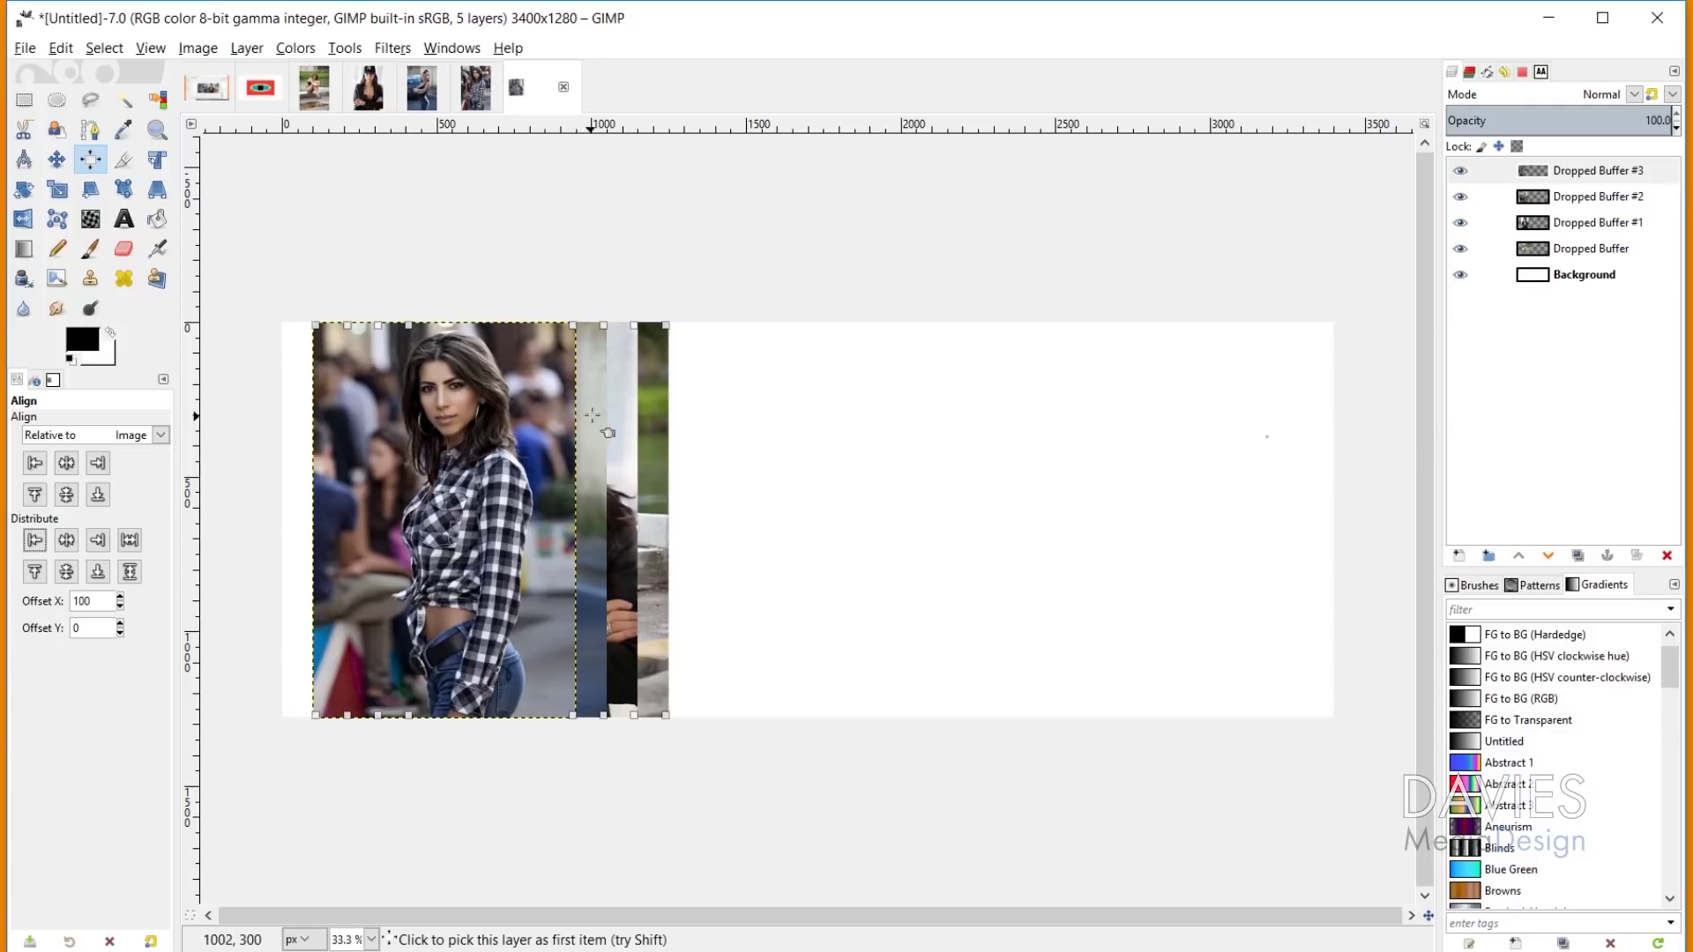
drag(101, 603, 50, 604)
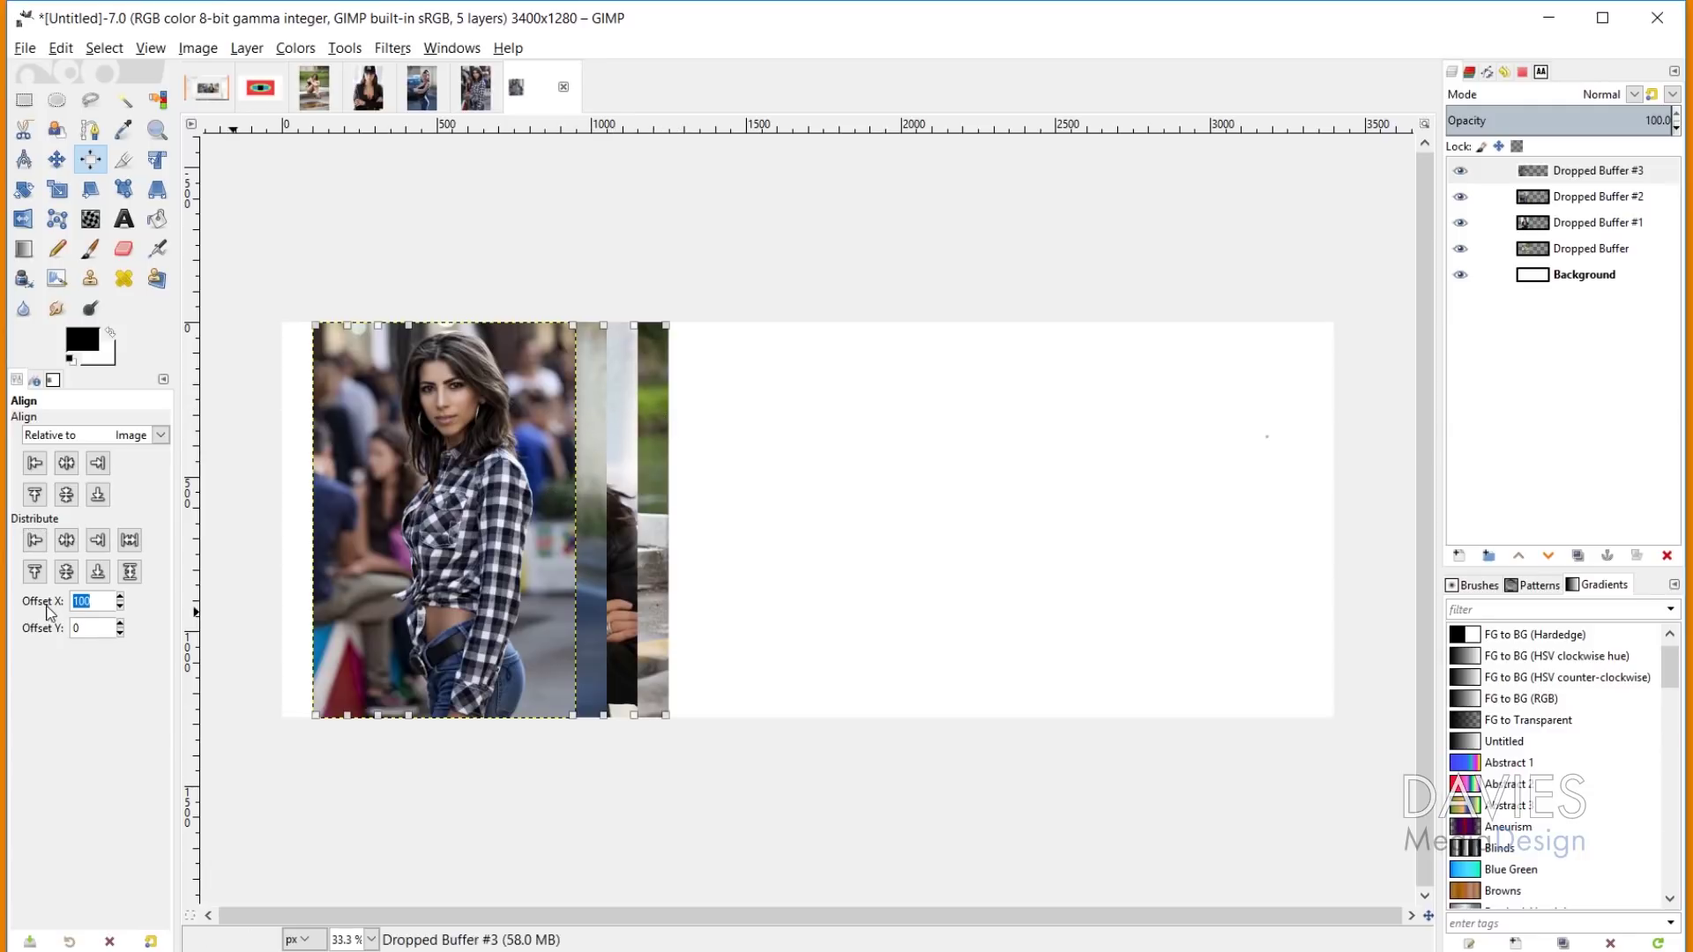
click(34, 539)
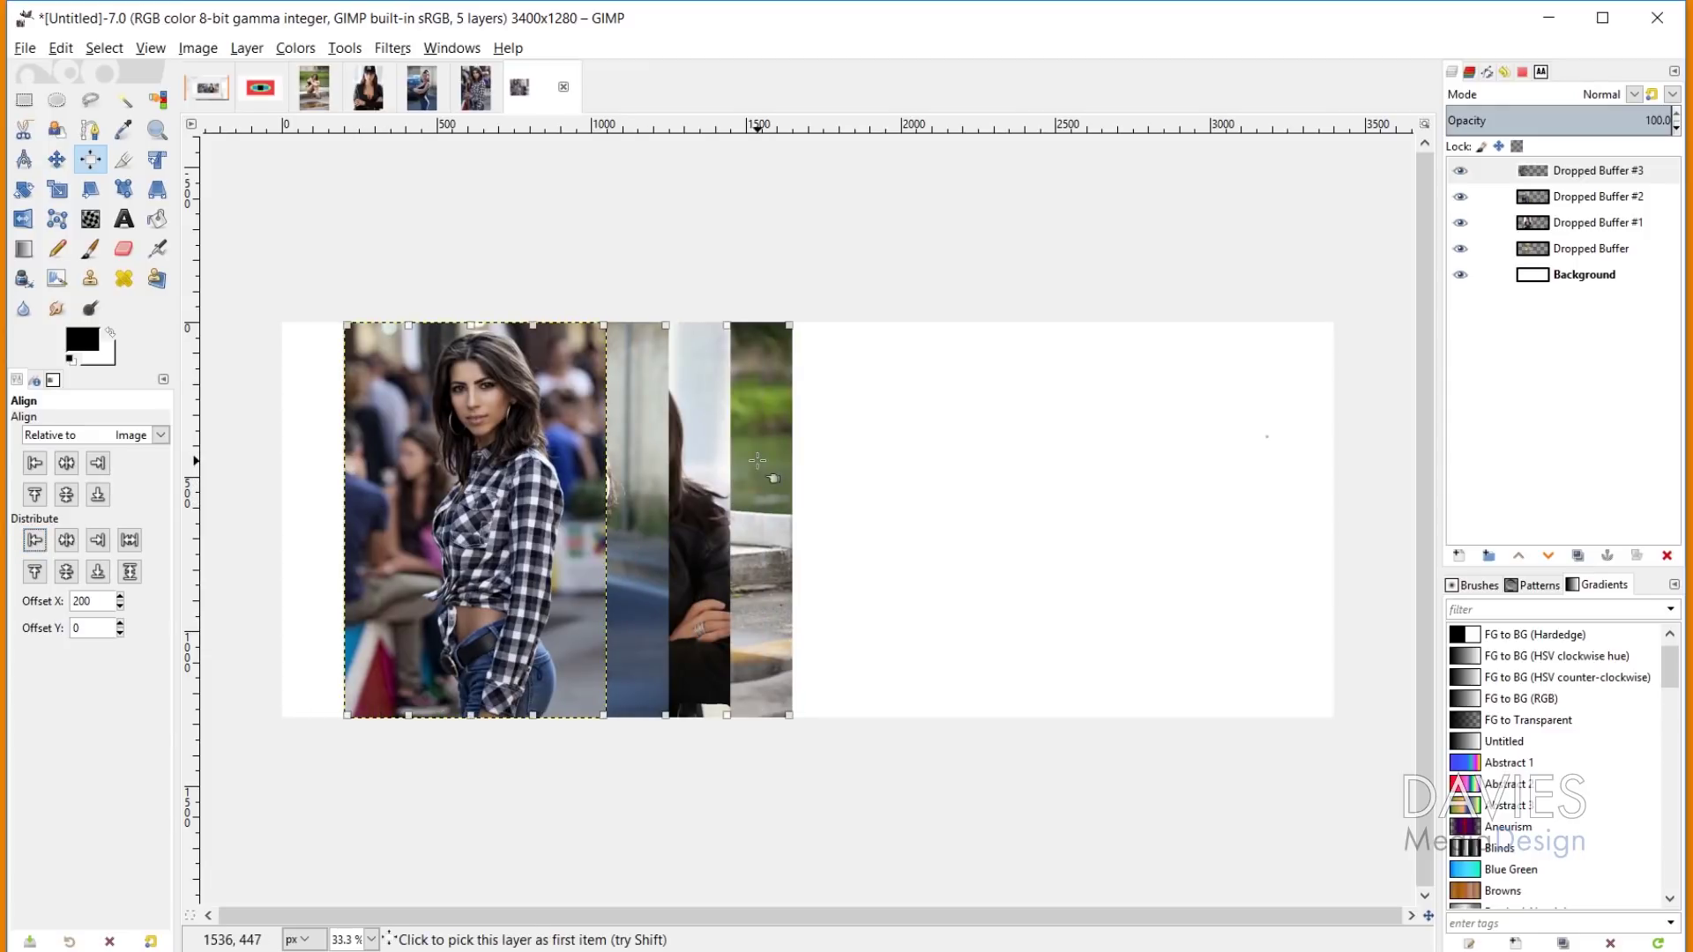
Step: Set Offset X to 0 and Offset Y to 100, and distribute the photos' left edges
double_click(102, 600)
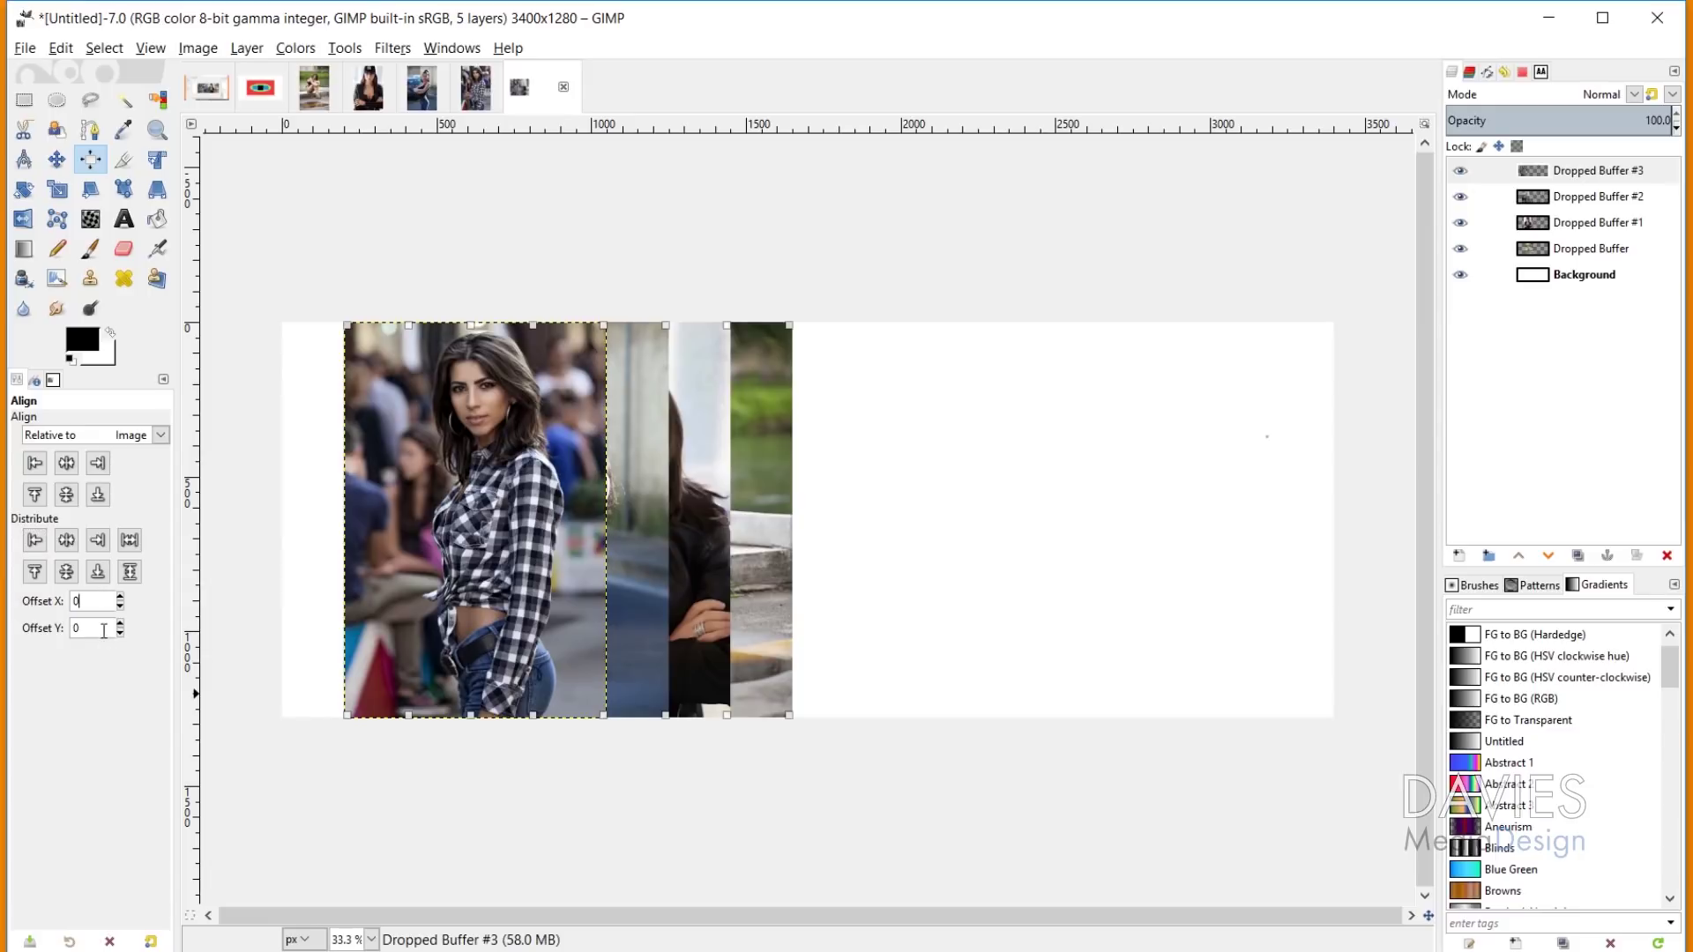
text(100)
click(36, 542)
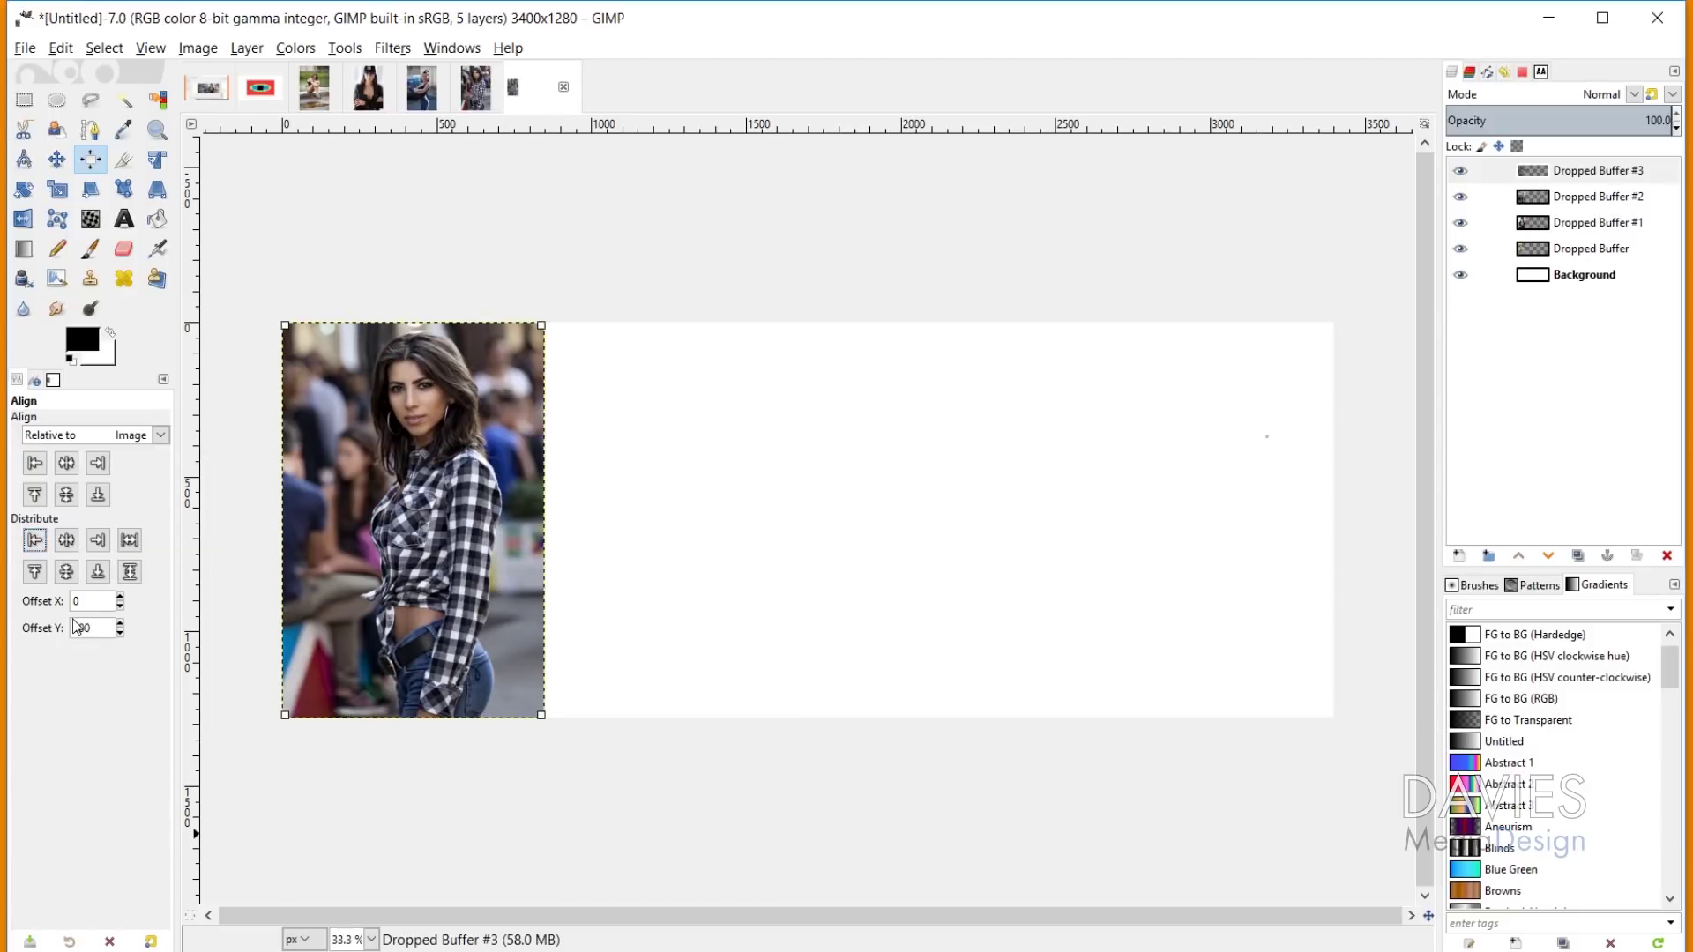
Step: Distribute the photos' top edges with the 100 vertical offset, and reverse the stacking order of the four photo layers
click(36, 574)
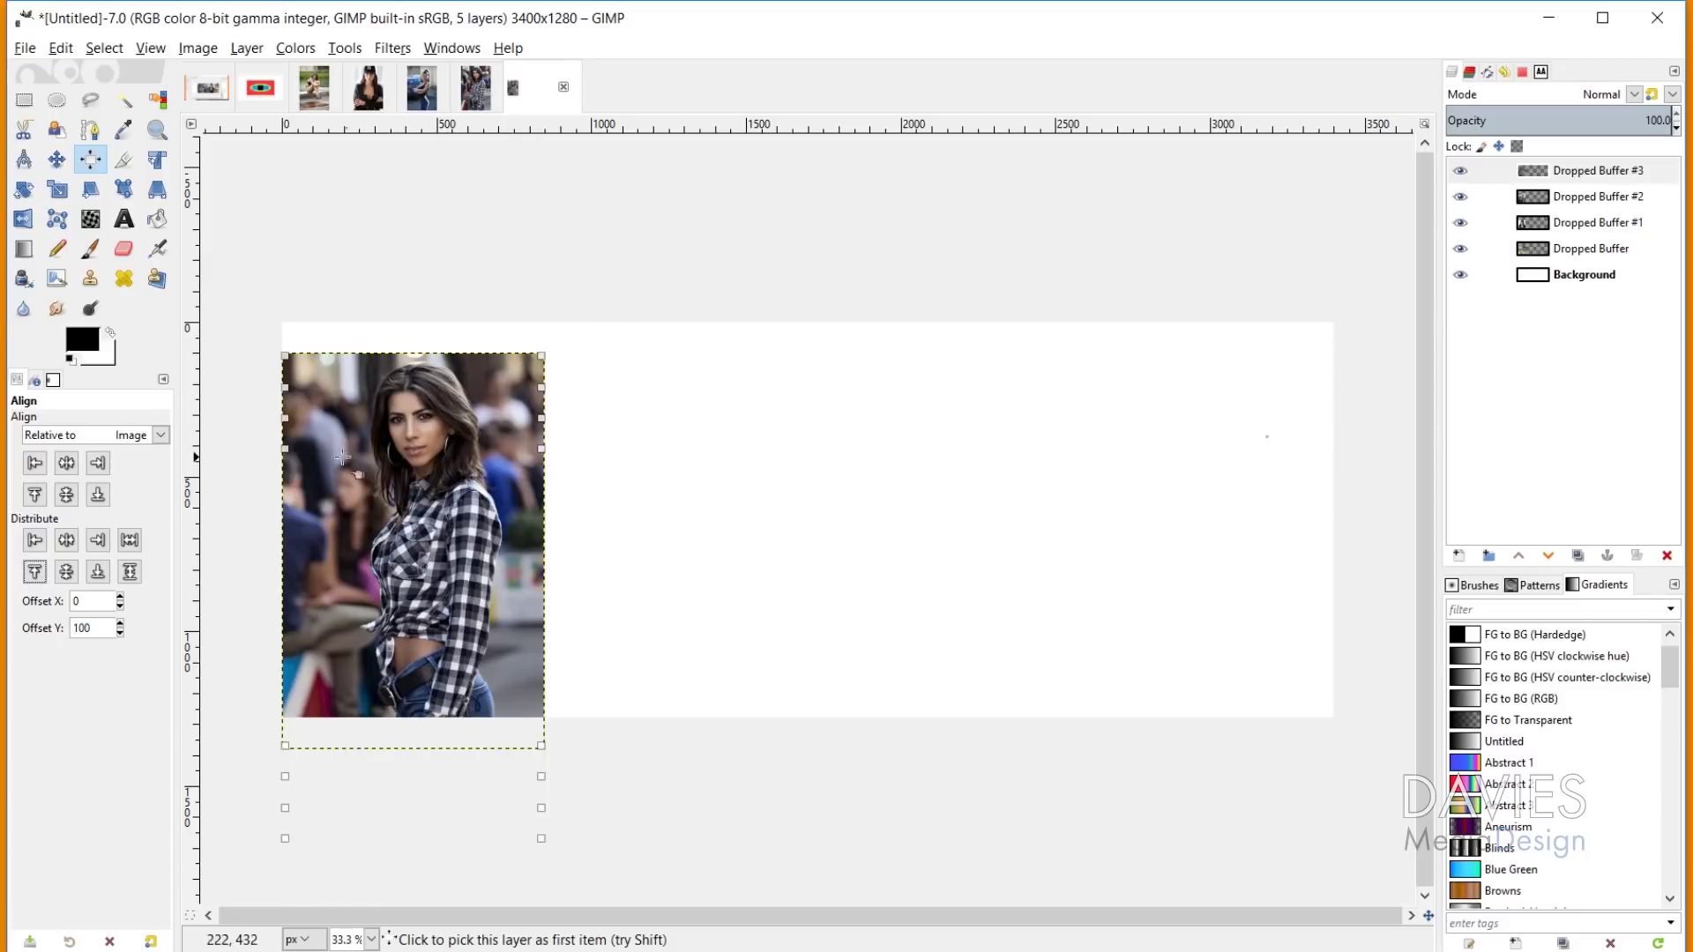
drag(1549, 229, 1548, 172)
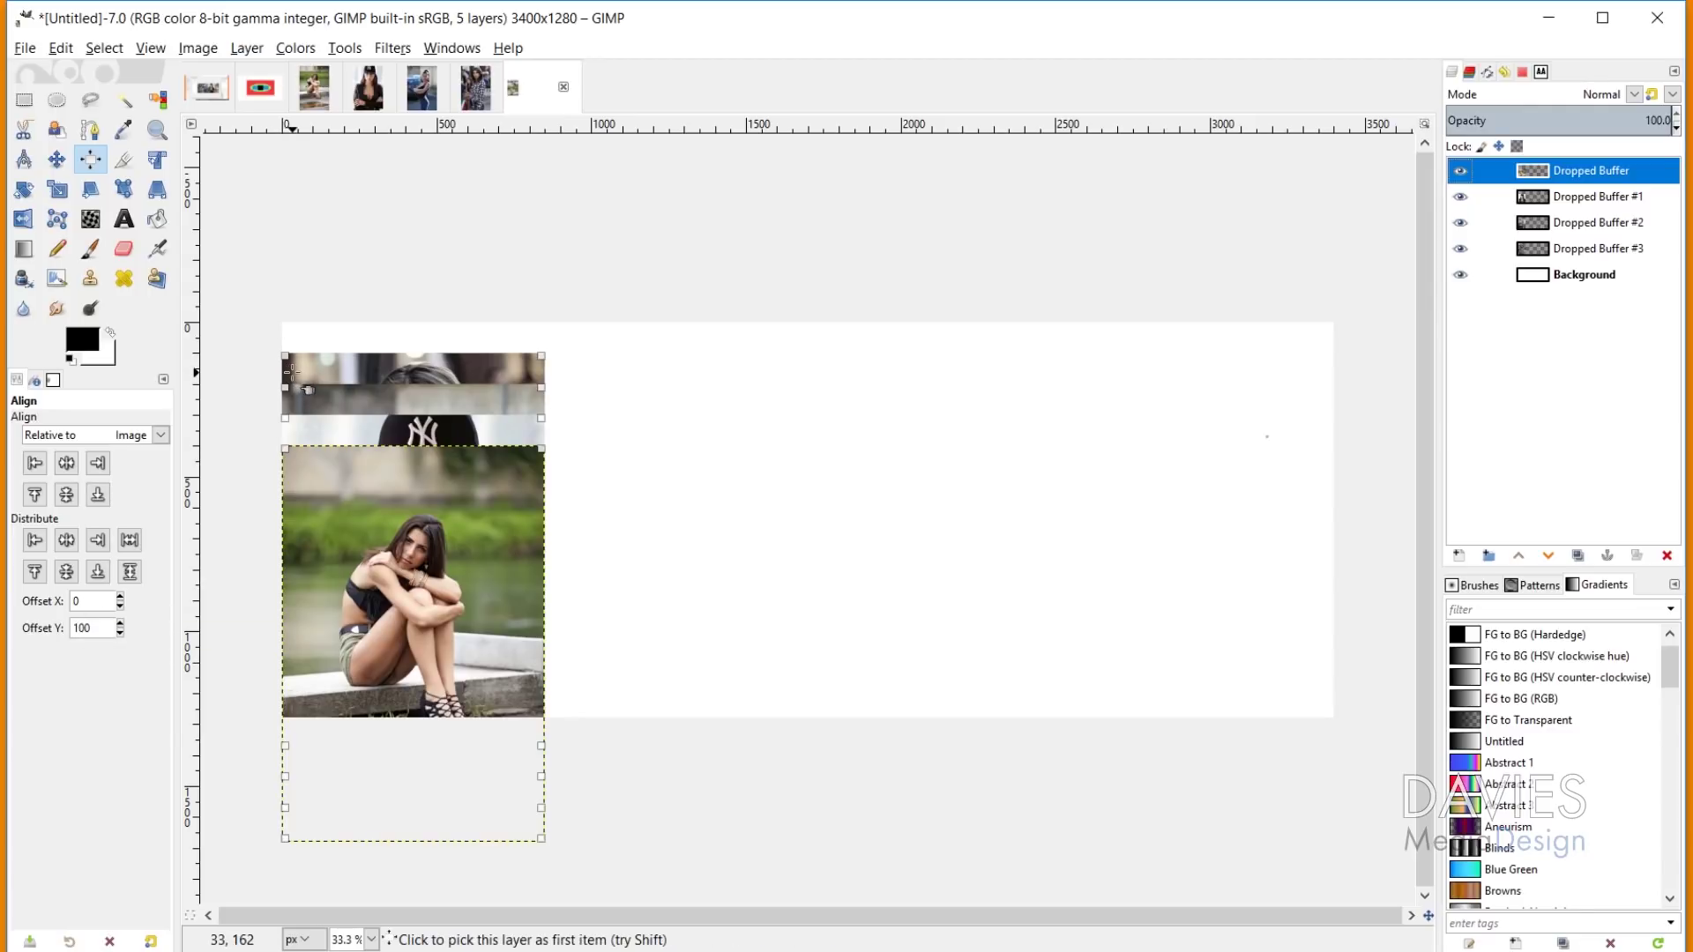
Step: Distribute the four photos' left edges with Offset X -100, and their top edges with Offset Y -100
drag(90, 628, 78, 628)
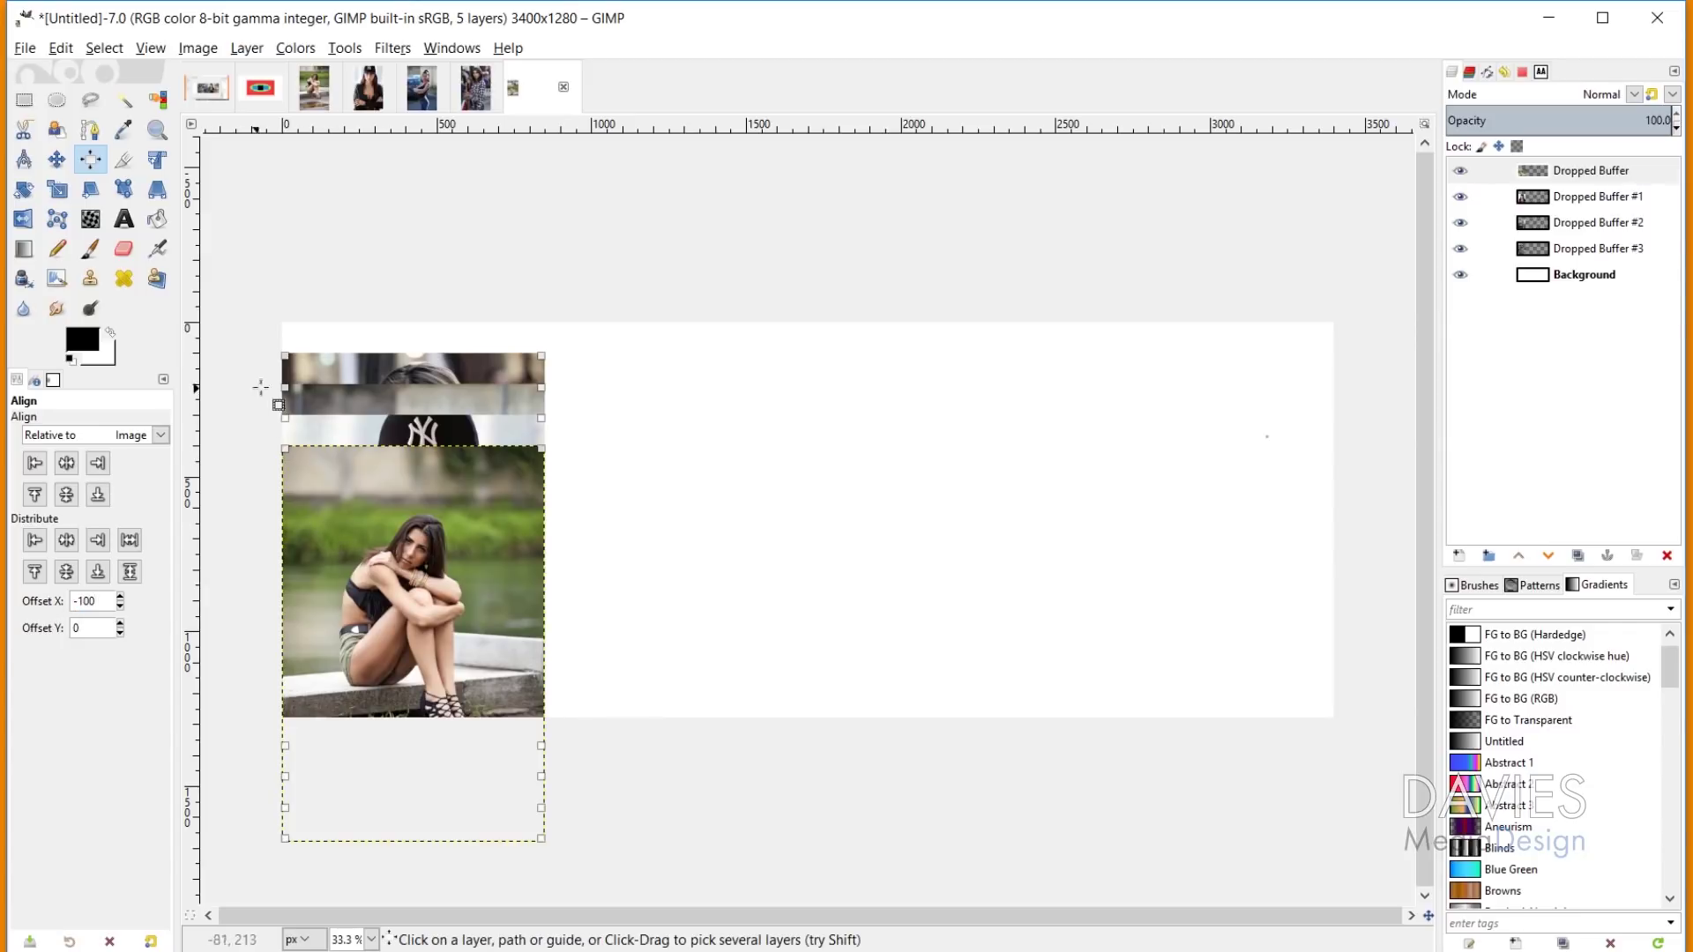
click(35, 541)
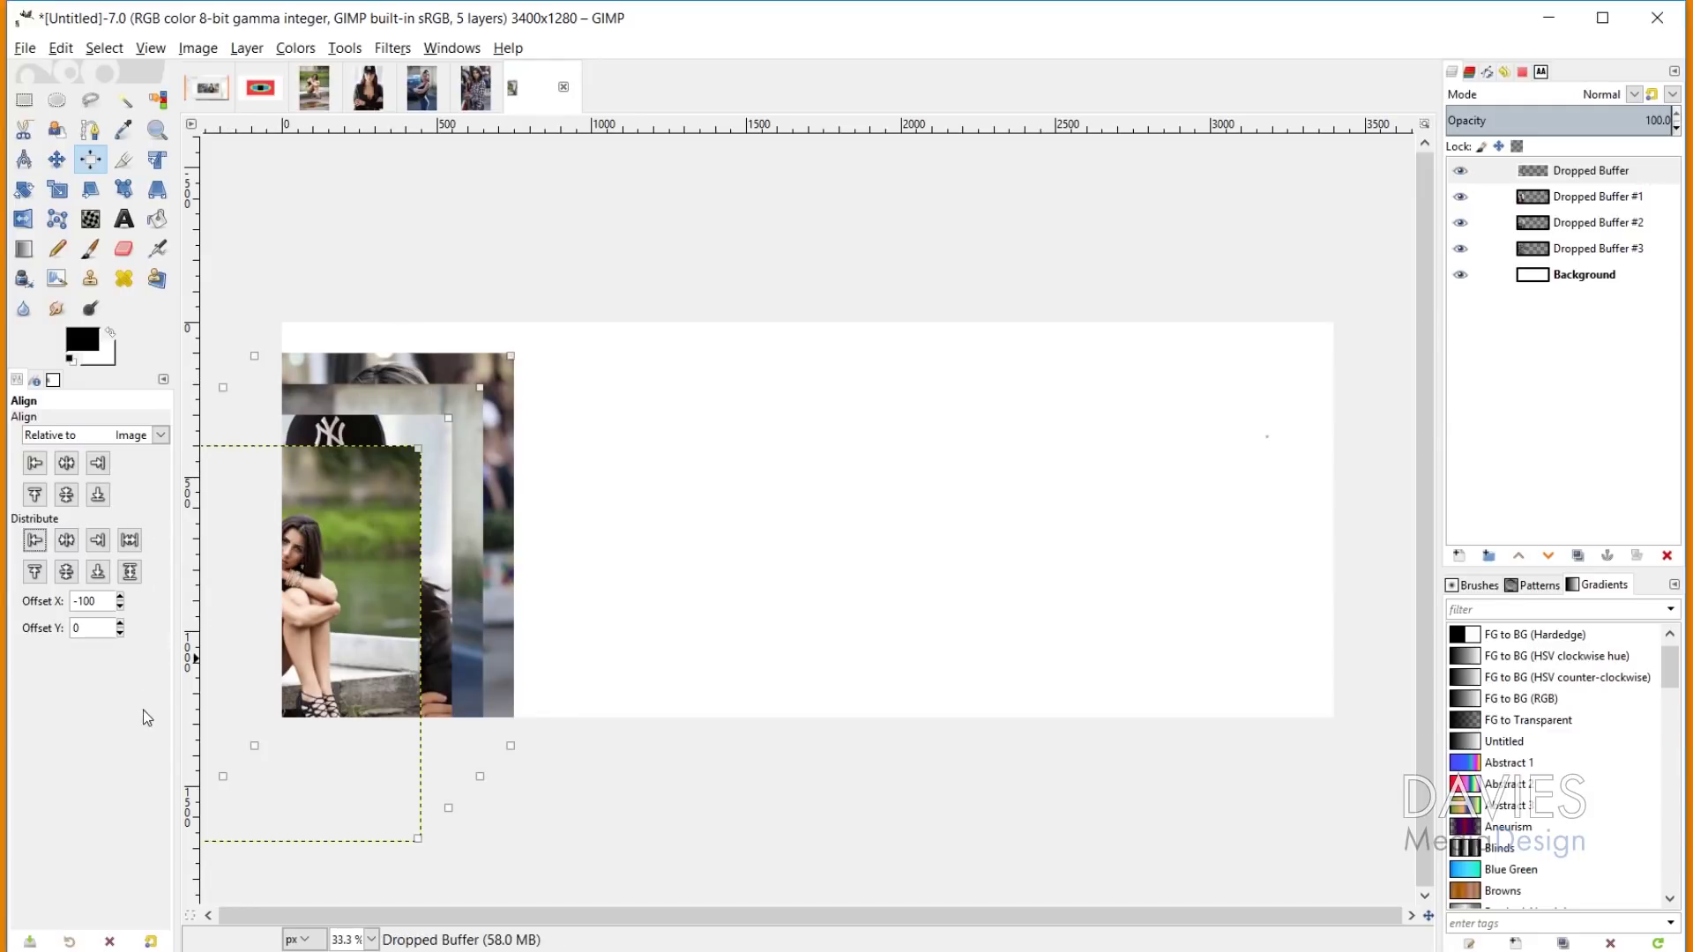
double_click(99, 628)
click(36, 574)
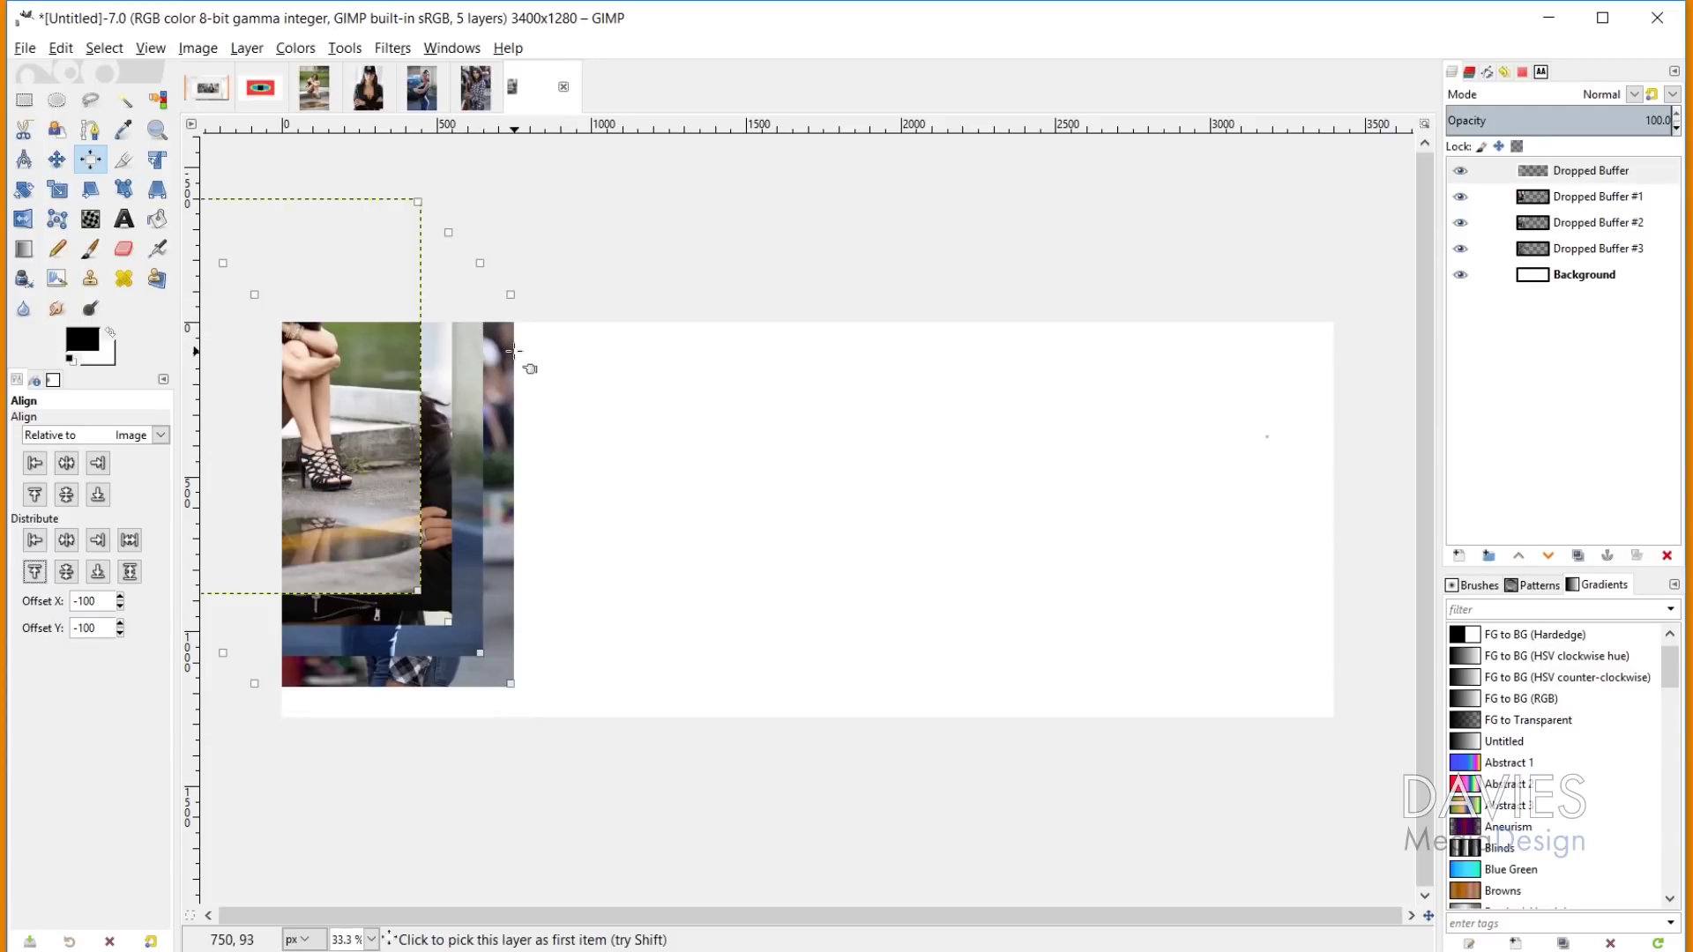
Step: Reset Offset X and Offset Y to 0 and distribute the photos' left and top edges
click(97, 599)
triple_click(97, 599)
text(0)
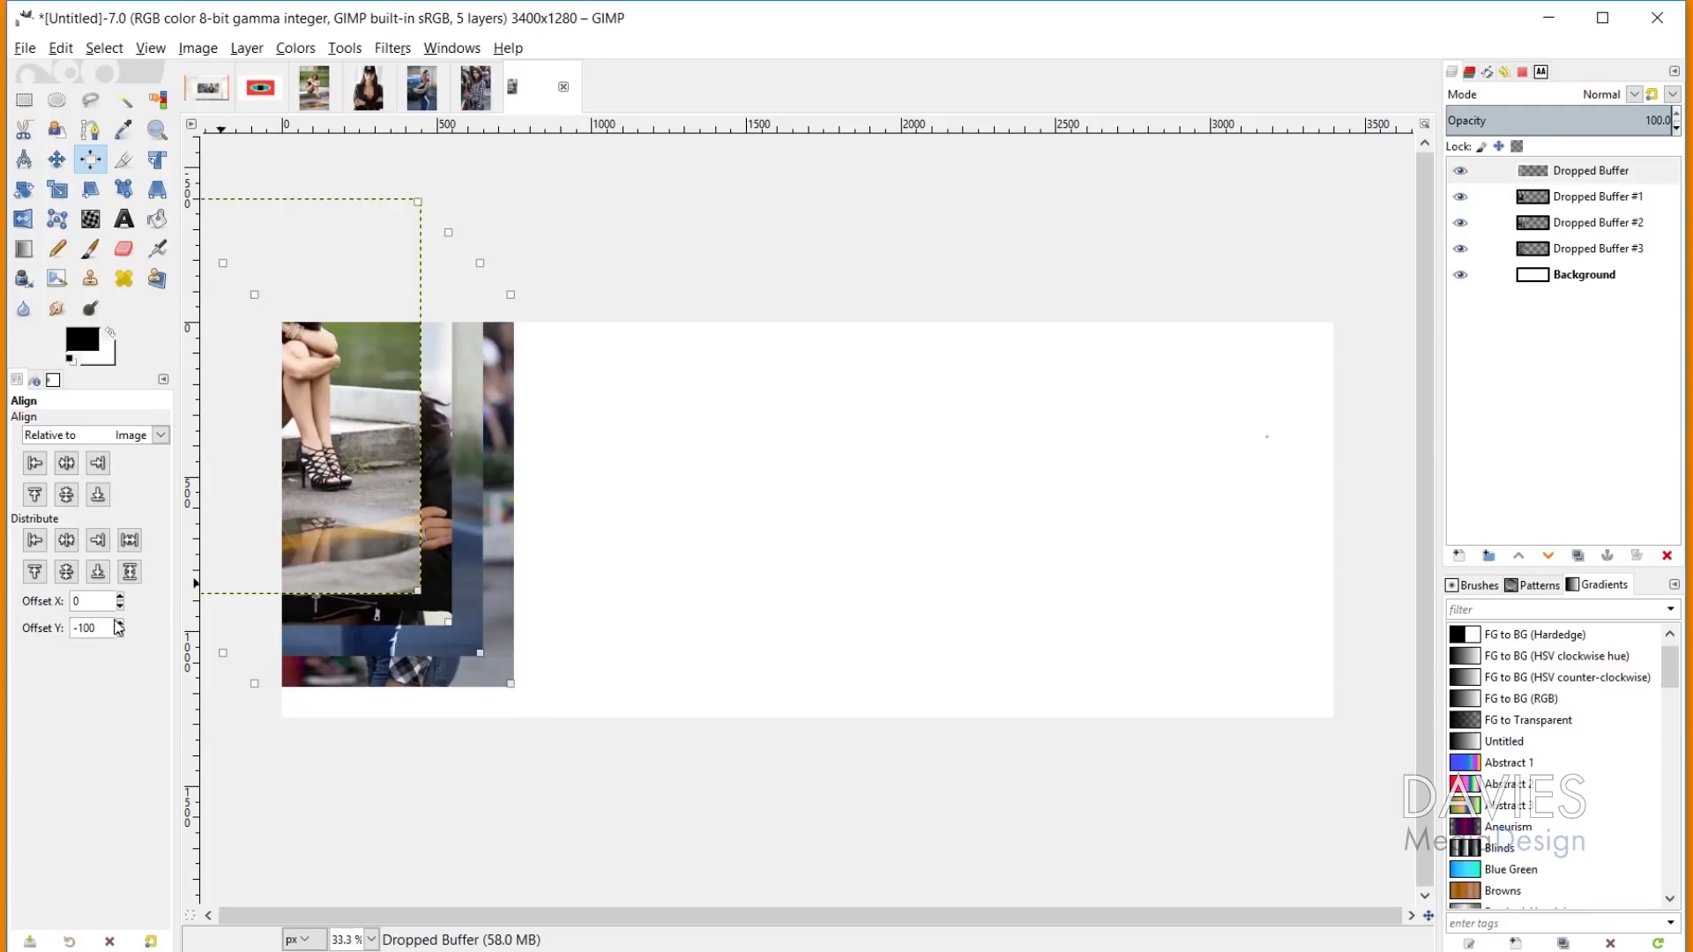
text(0)
click(35, 539)
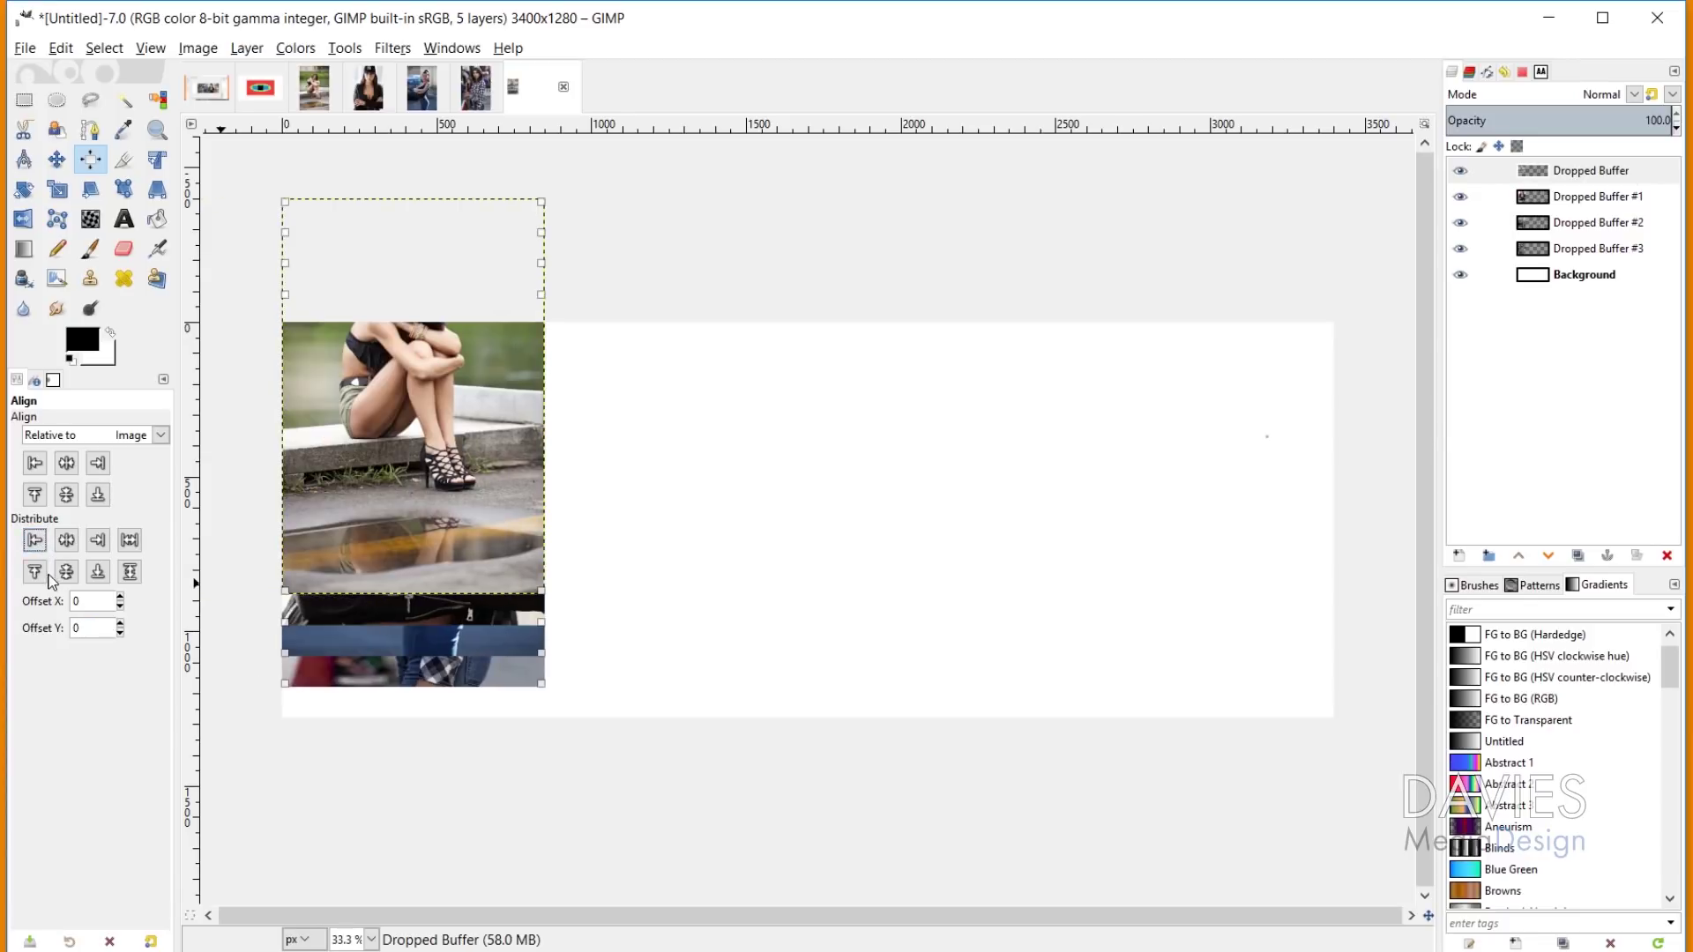
click(34, 571)
click(35, 540)
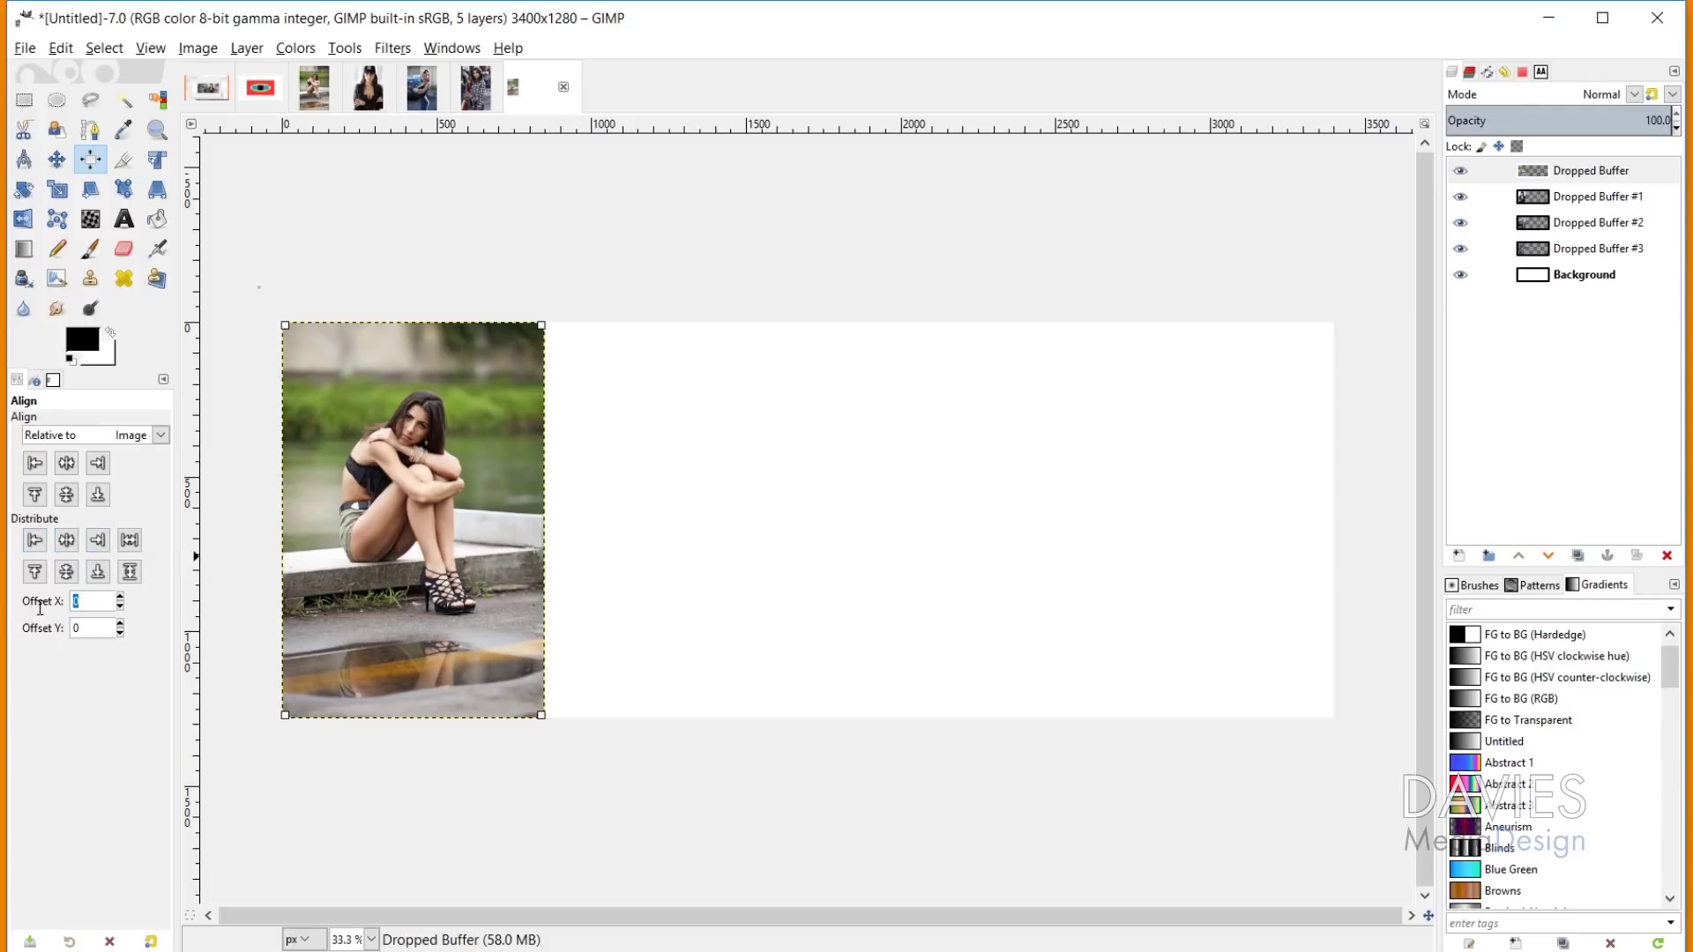
Step: Distribute the photos' right edges with Offset X 100, and reverse the stacking order of the four photo layers
text(100)
click(100, 541)
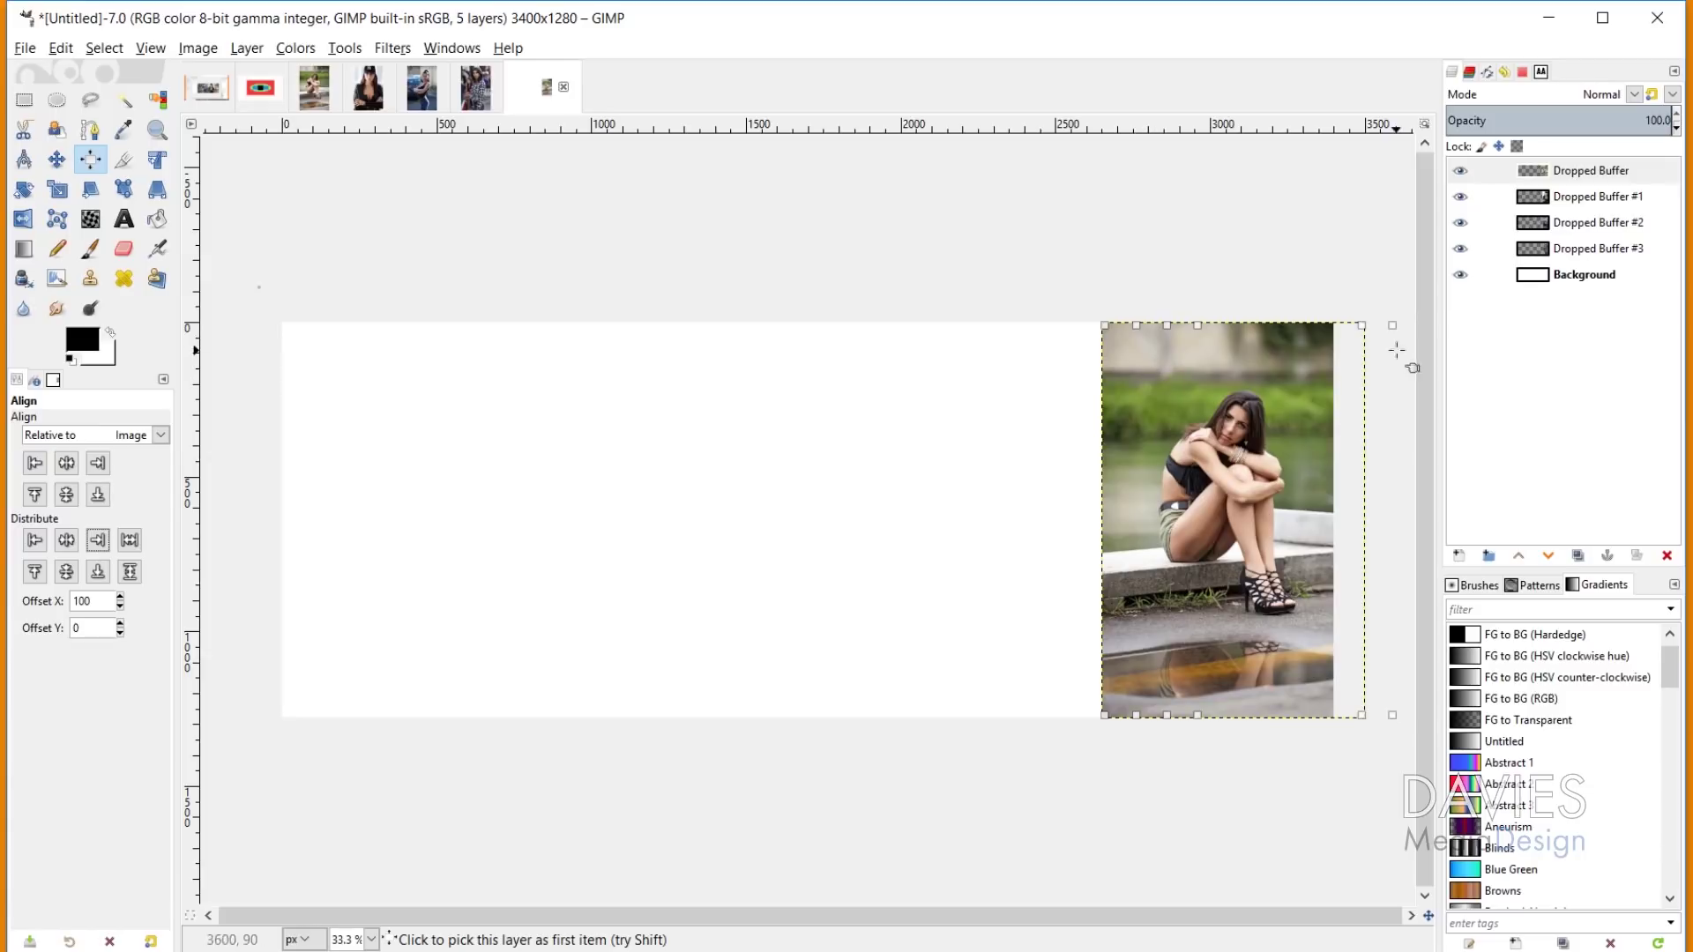
drag(1539, 197, 1538, 172)
drag(1539, 248, 1552, 171)
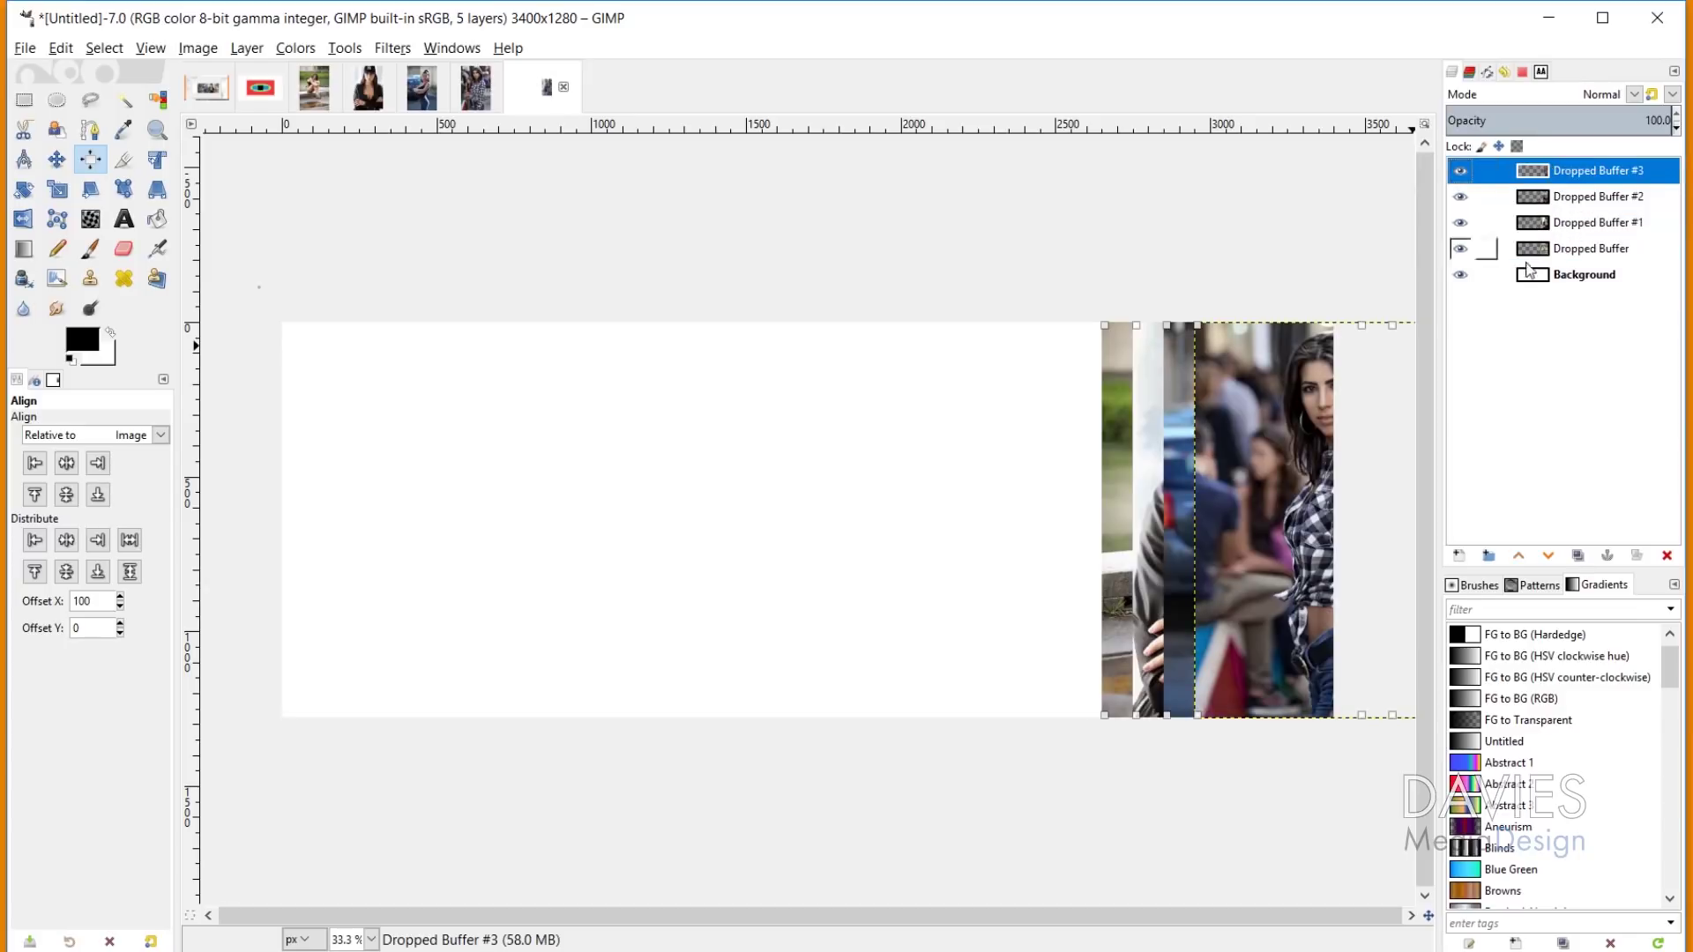
Step: Set Offset X to -100 and distribute the photos' right edges again
click(74, 607)
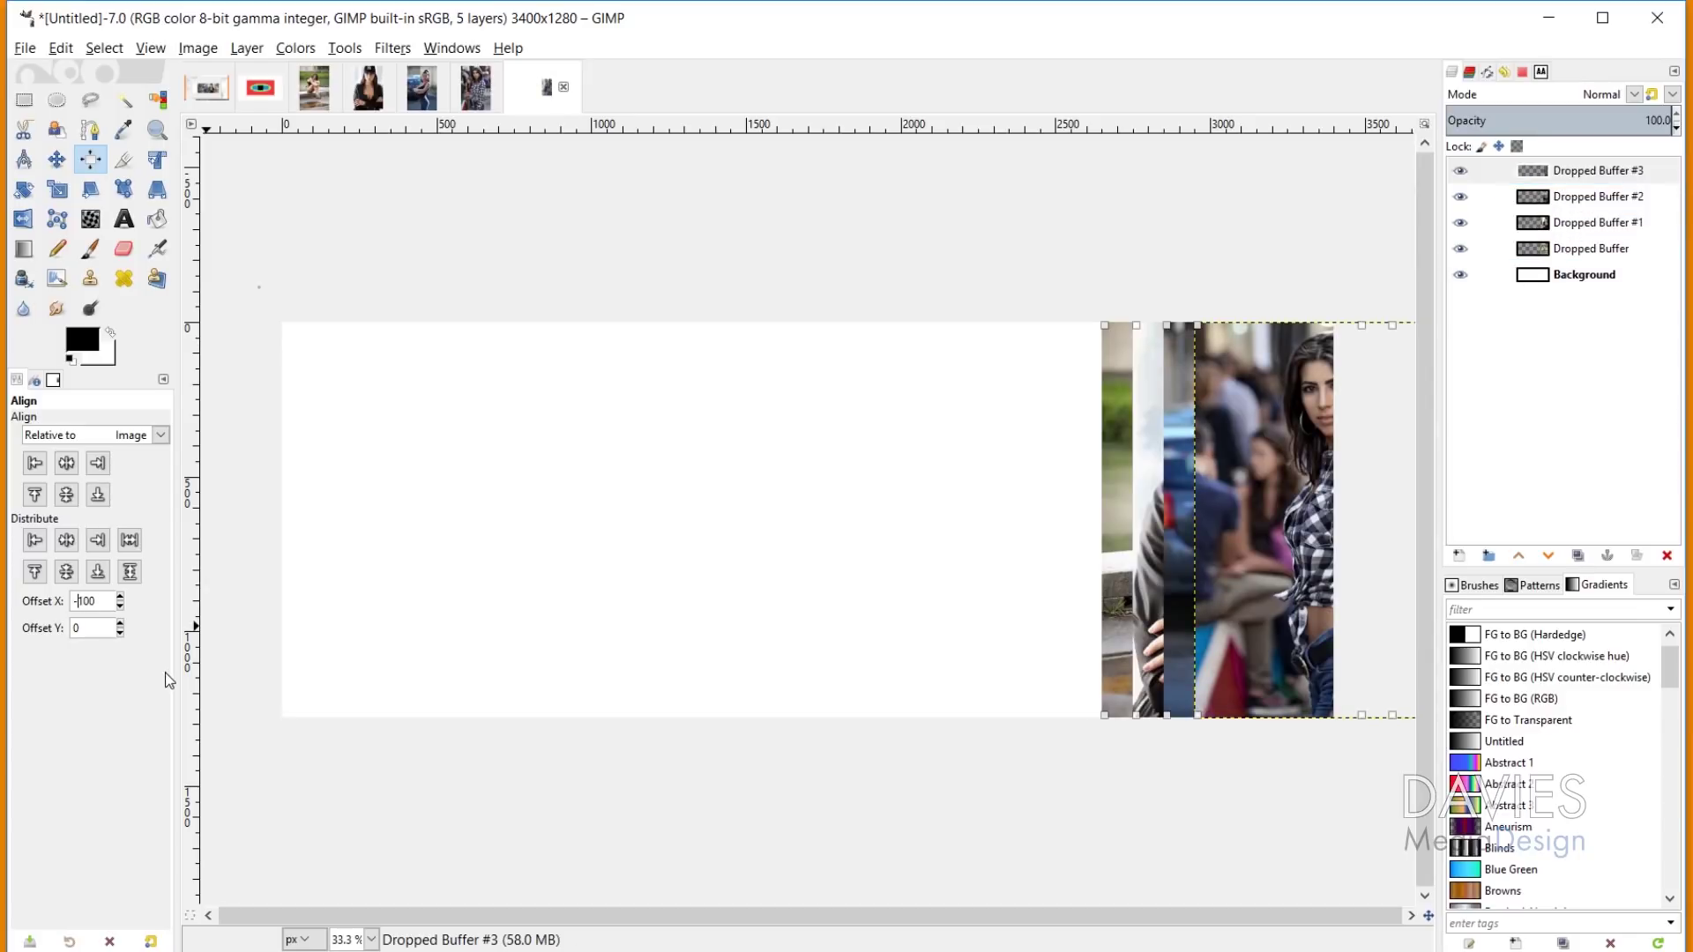
text(-)
click(98, 542)
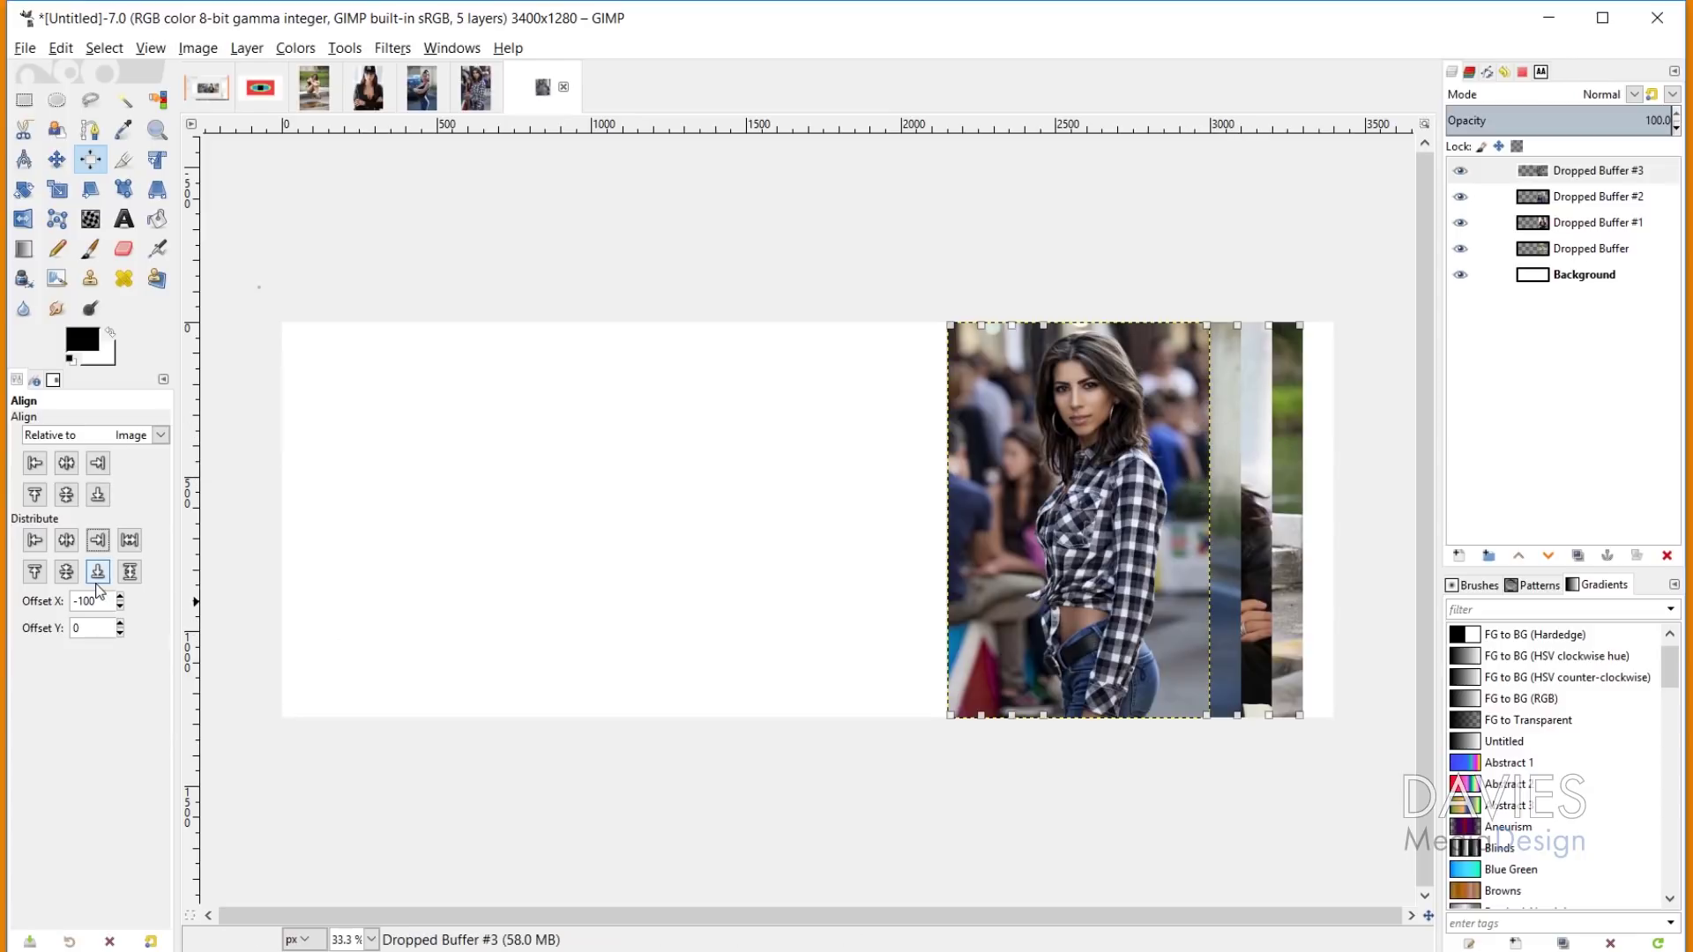
Step: Distribute the photos' bottom edges with Offset X 0 and Offset Y 100, and repeat the distribution with Offset Y -100
drag(95, 600, 58, 602)
text(0)
click(78, 629)
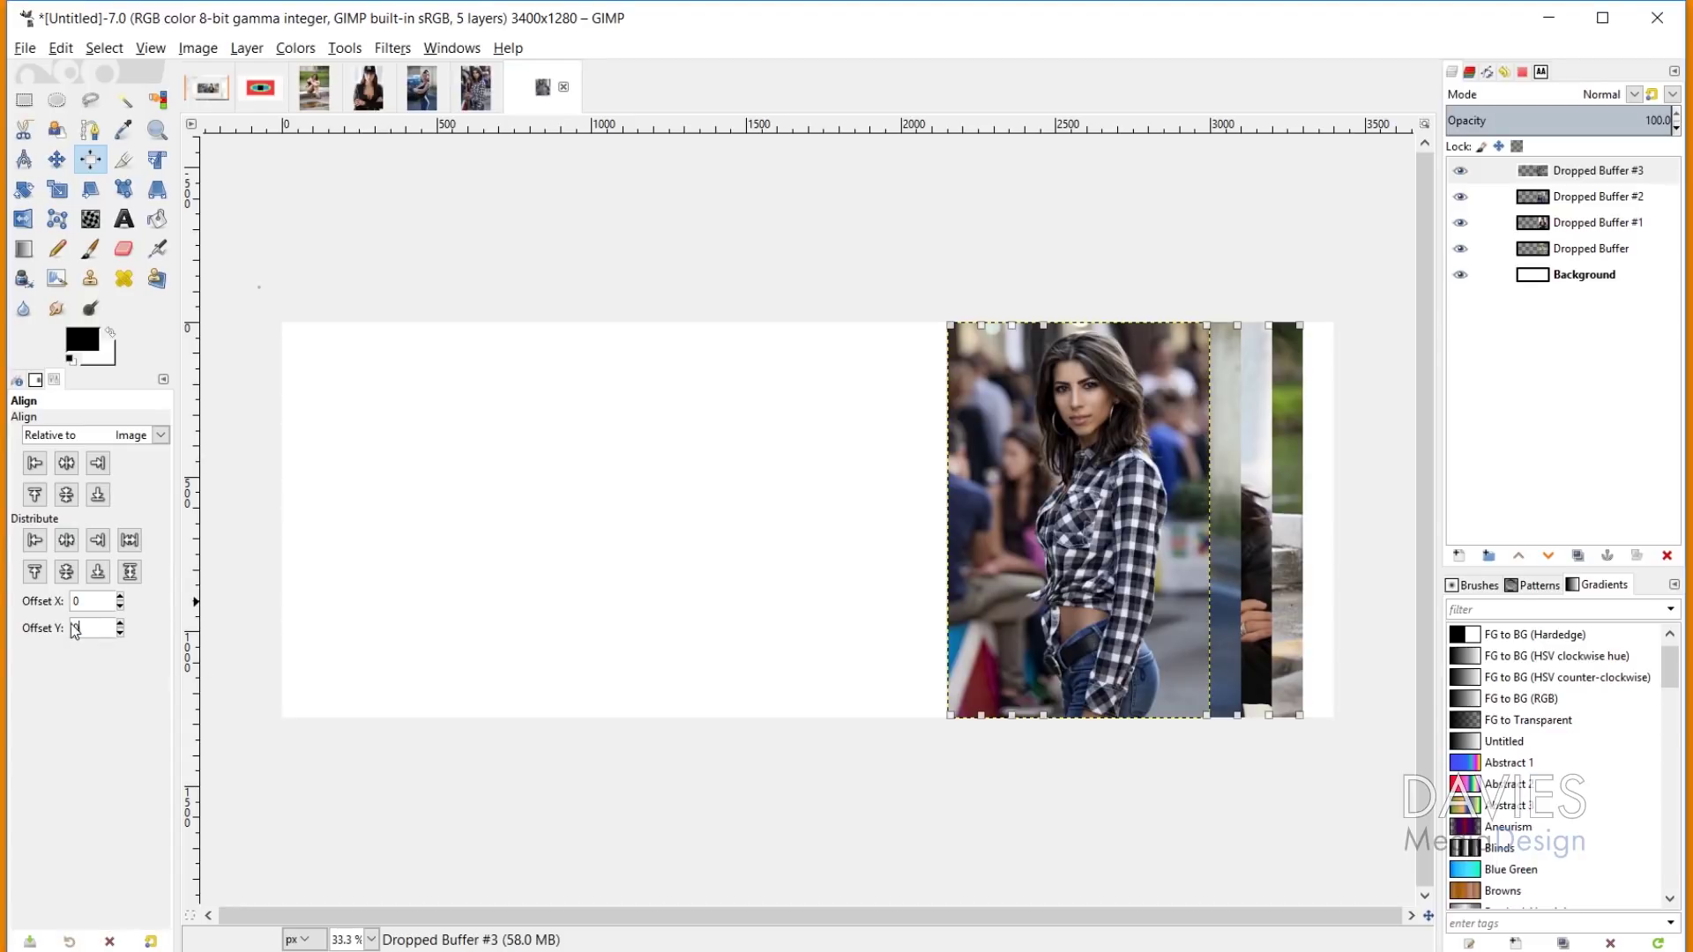
text(100)
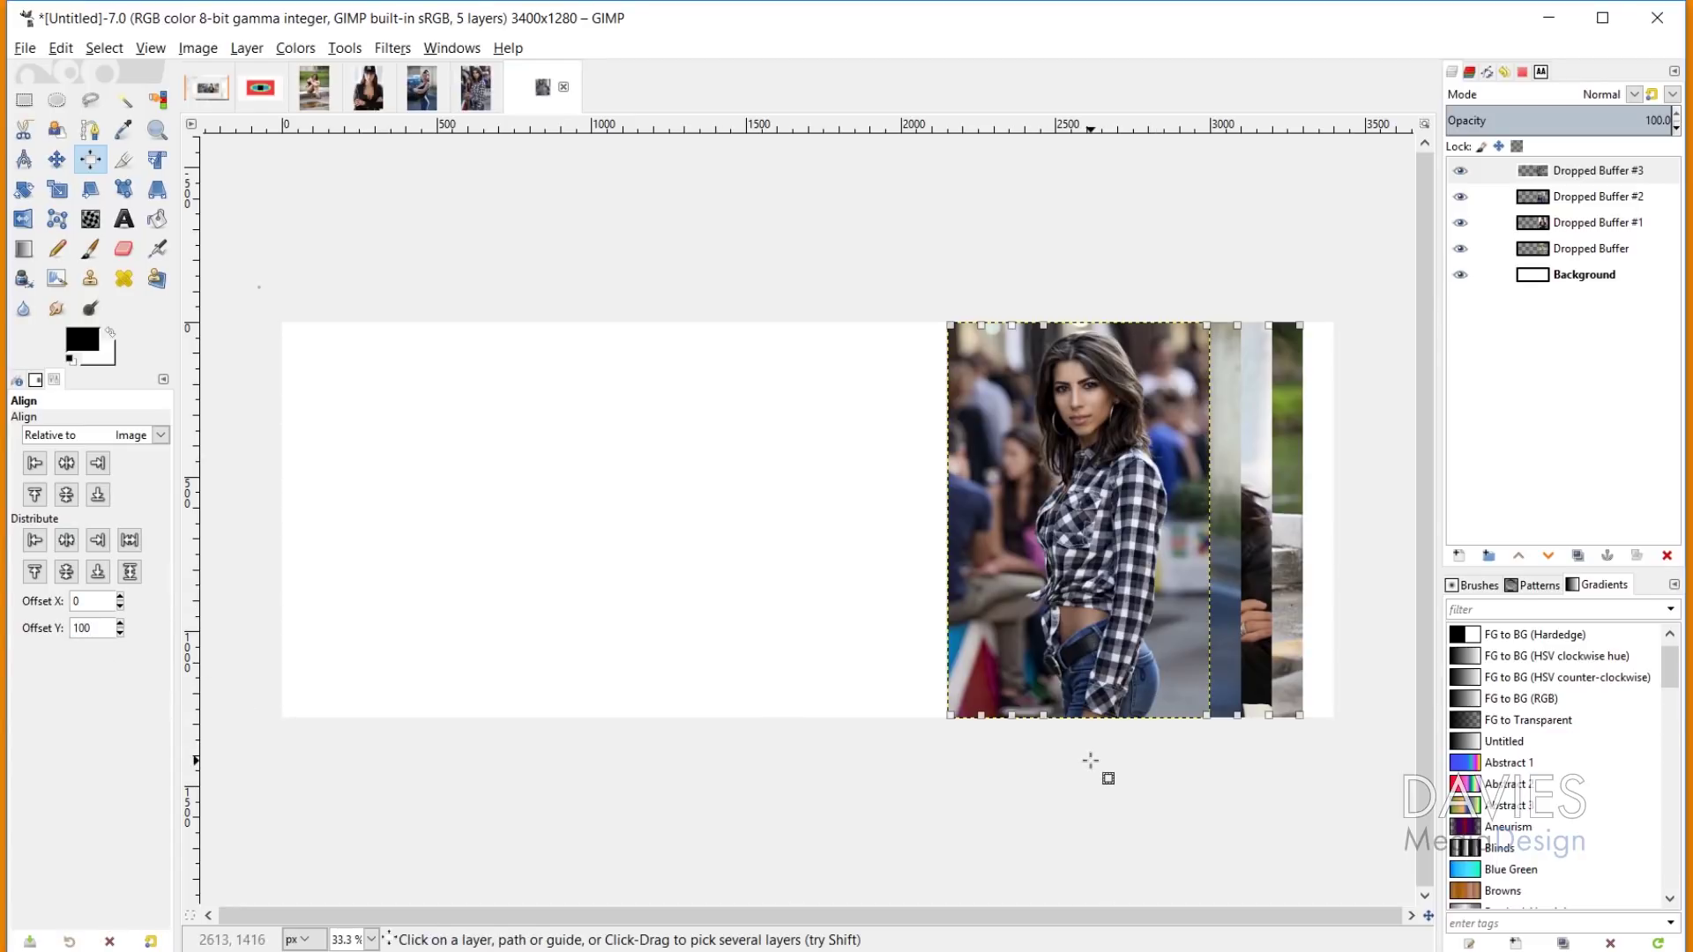
click(98, 572)
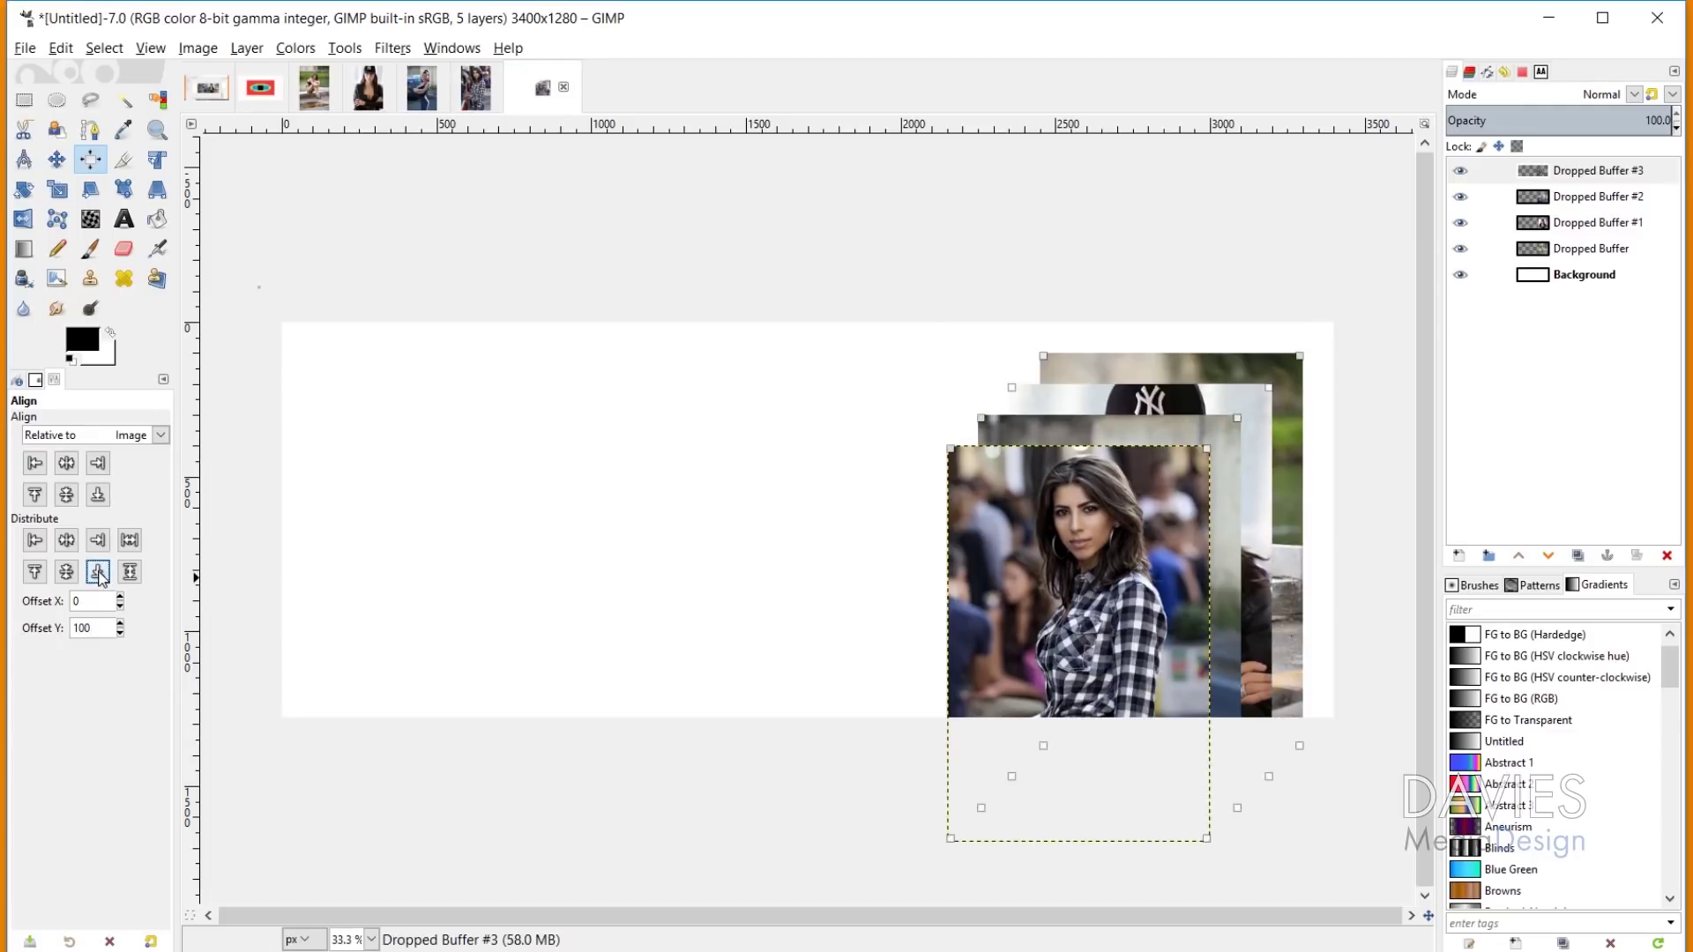
click(78, 629)
click(99, 574)
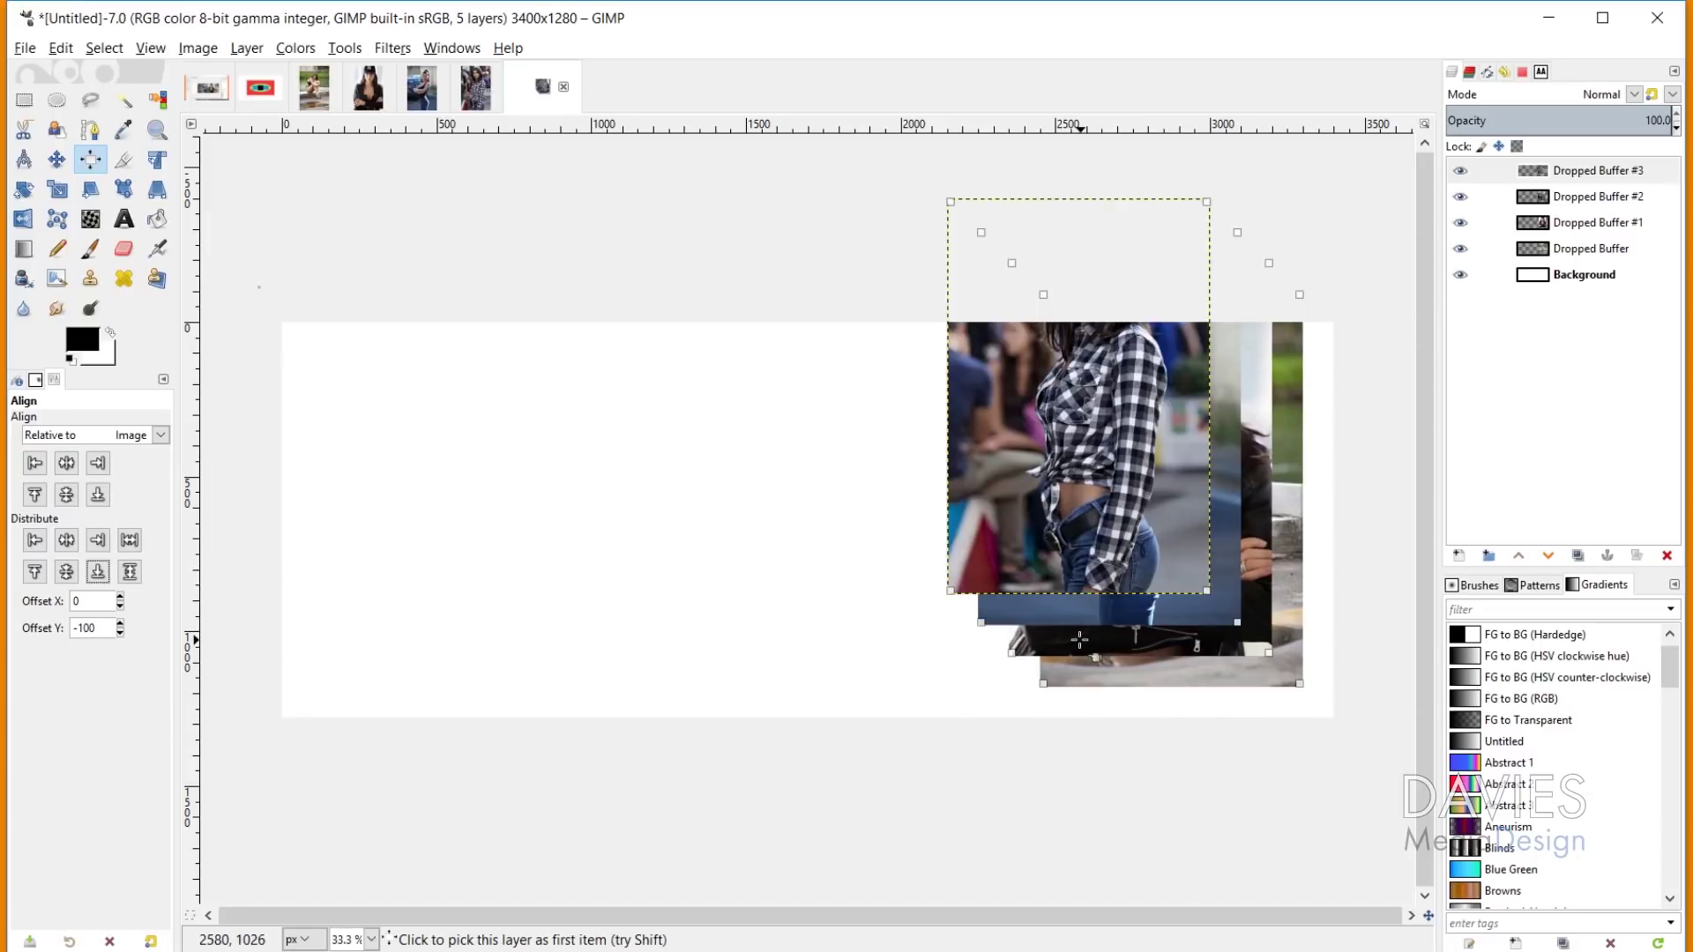
Step: Distribute the photos' horizontal and vertical centers, keeping Offset X at 0 and Offset Y at -100
click(68, 572)
click(68, 578)
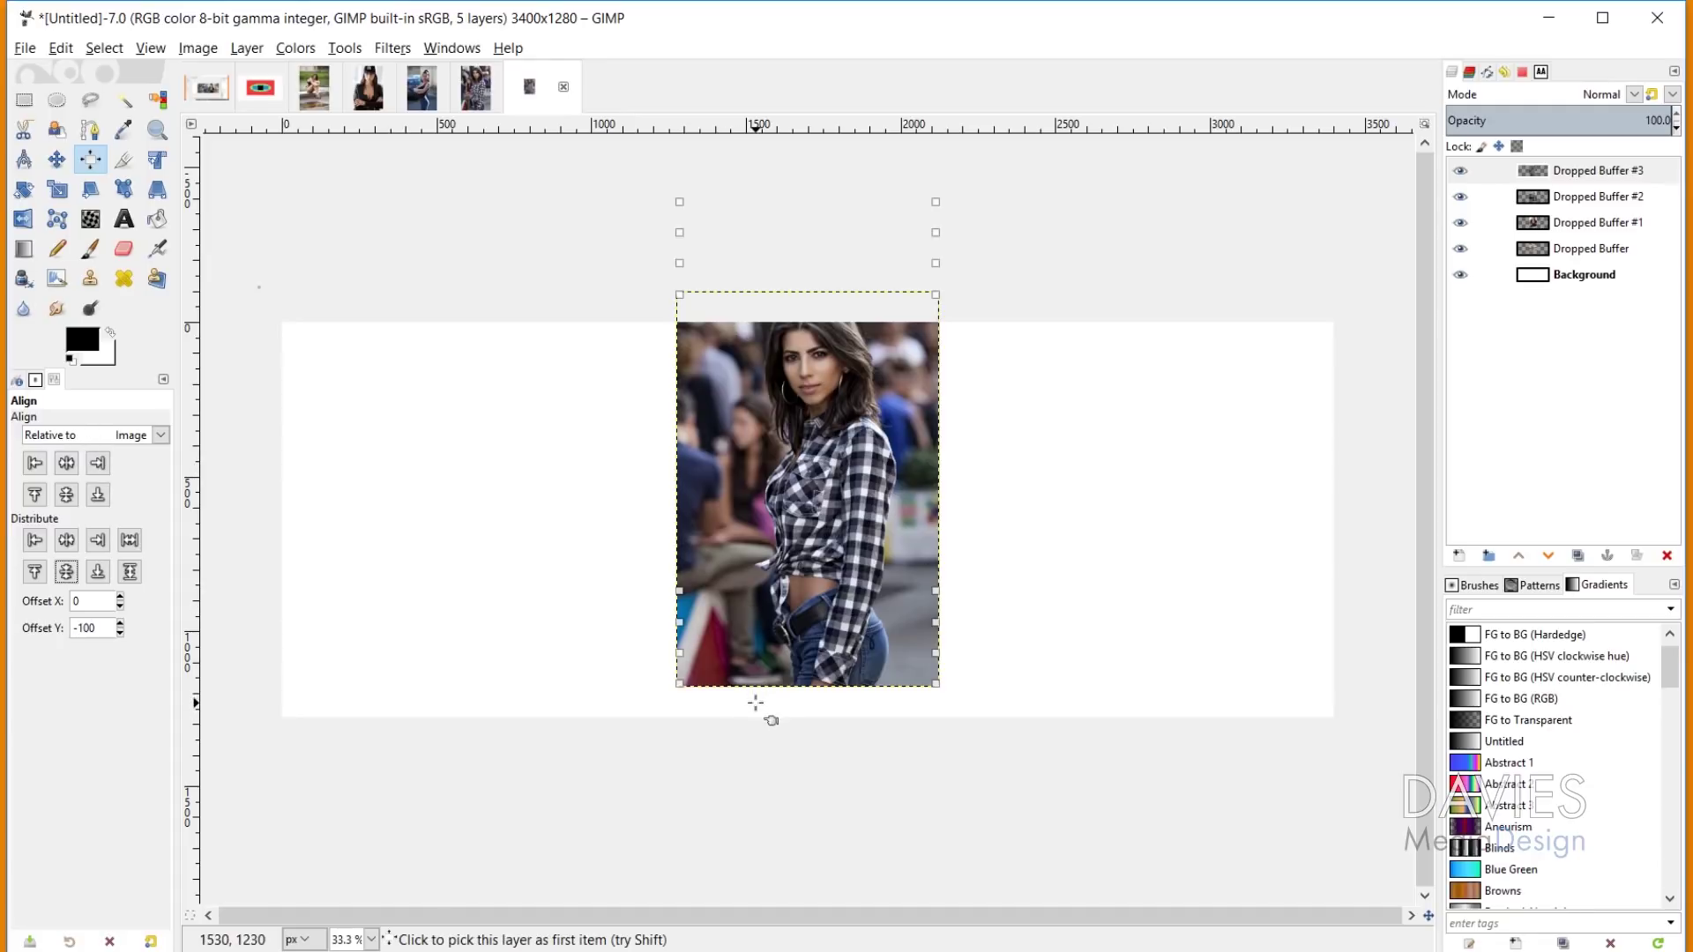
Step: Distribute the photos' vertical centers with Offset Y 0, and distribute all four photos evenly across the image's width
drag(107, 629, 33, 626)
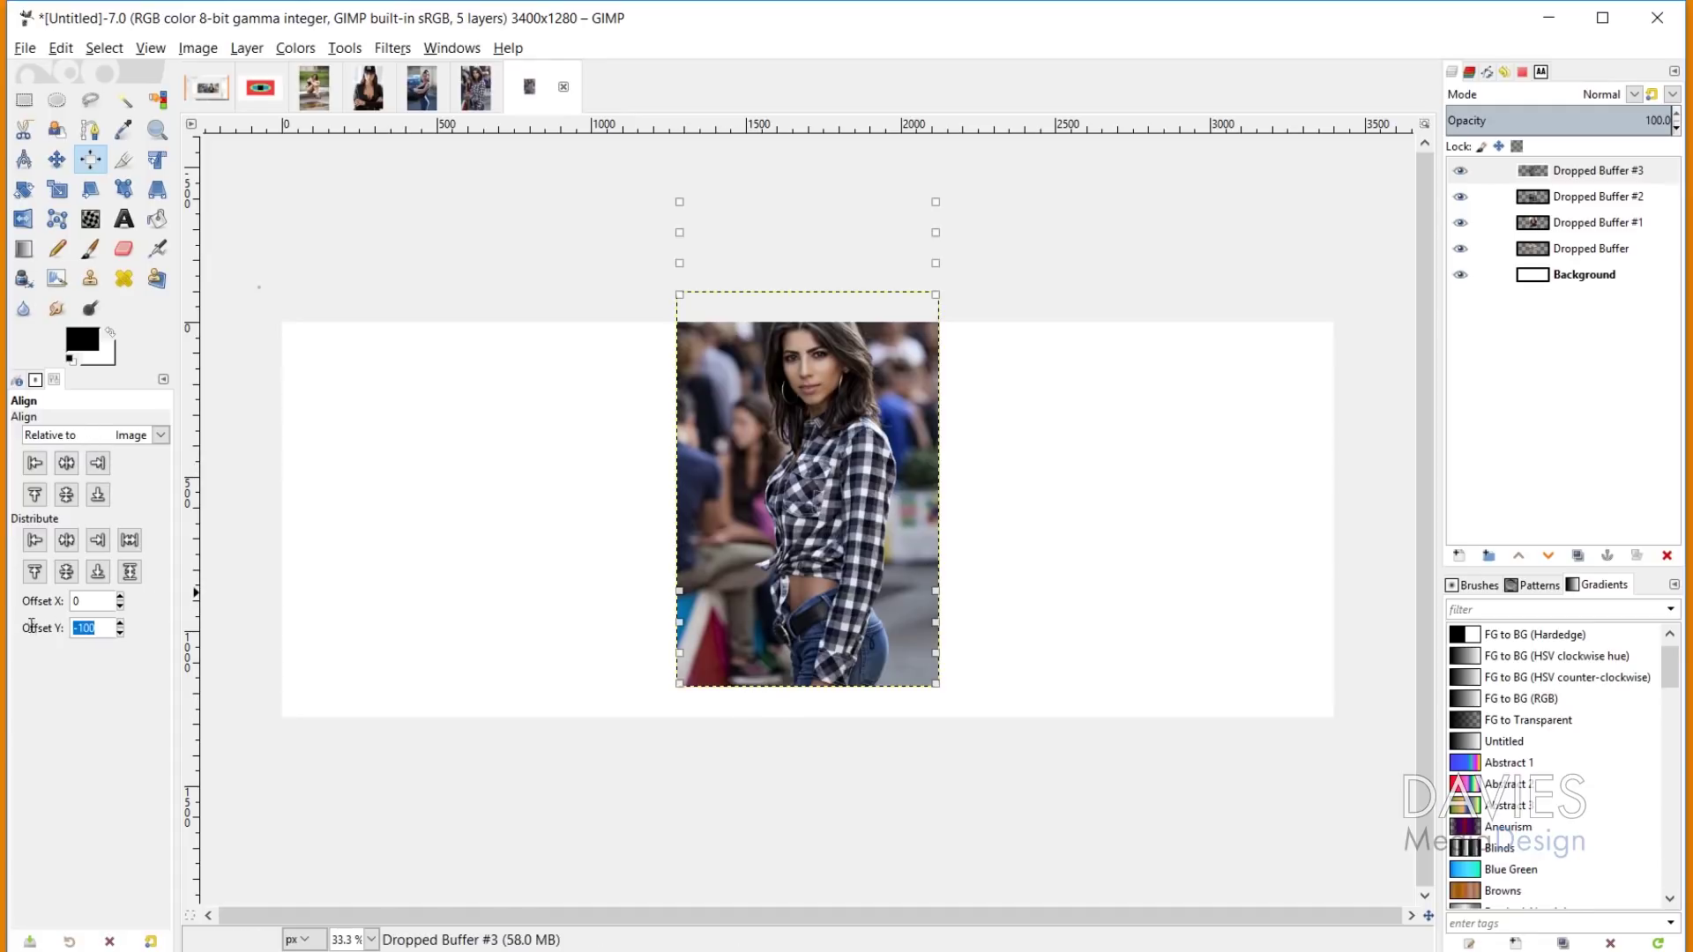
text(0)
click(69, 574)
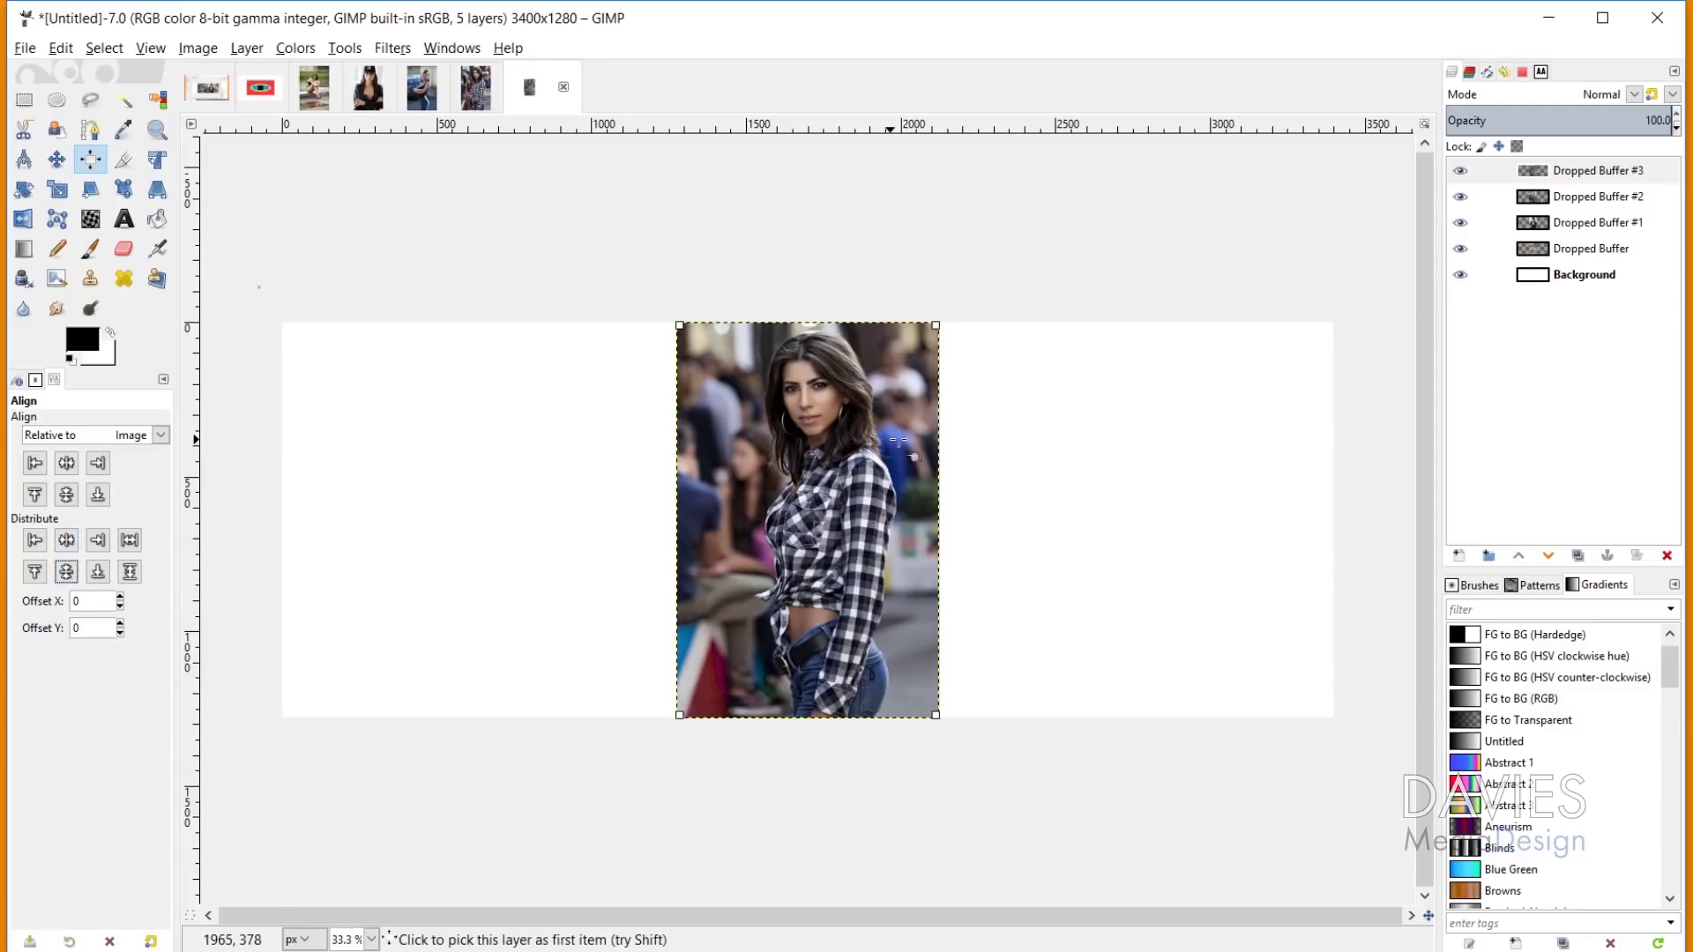
click(130, 542)
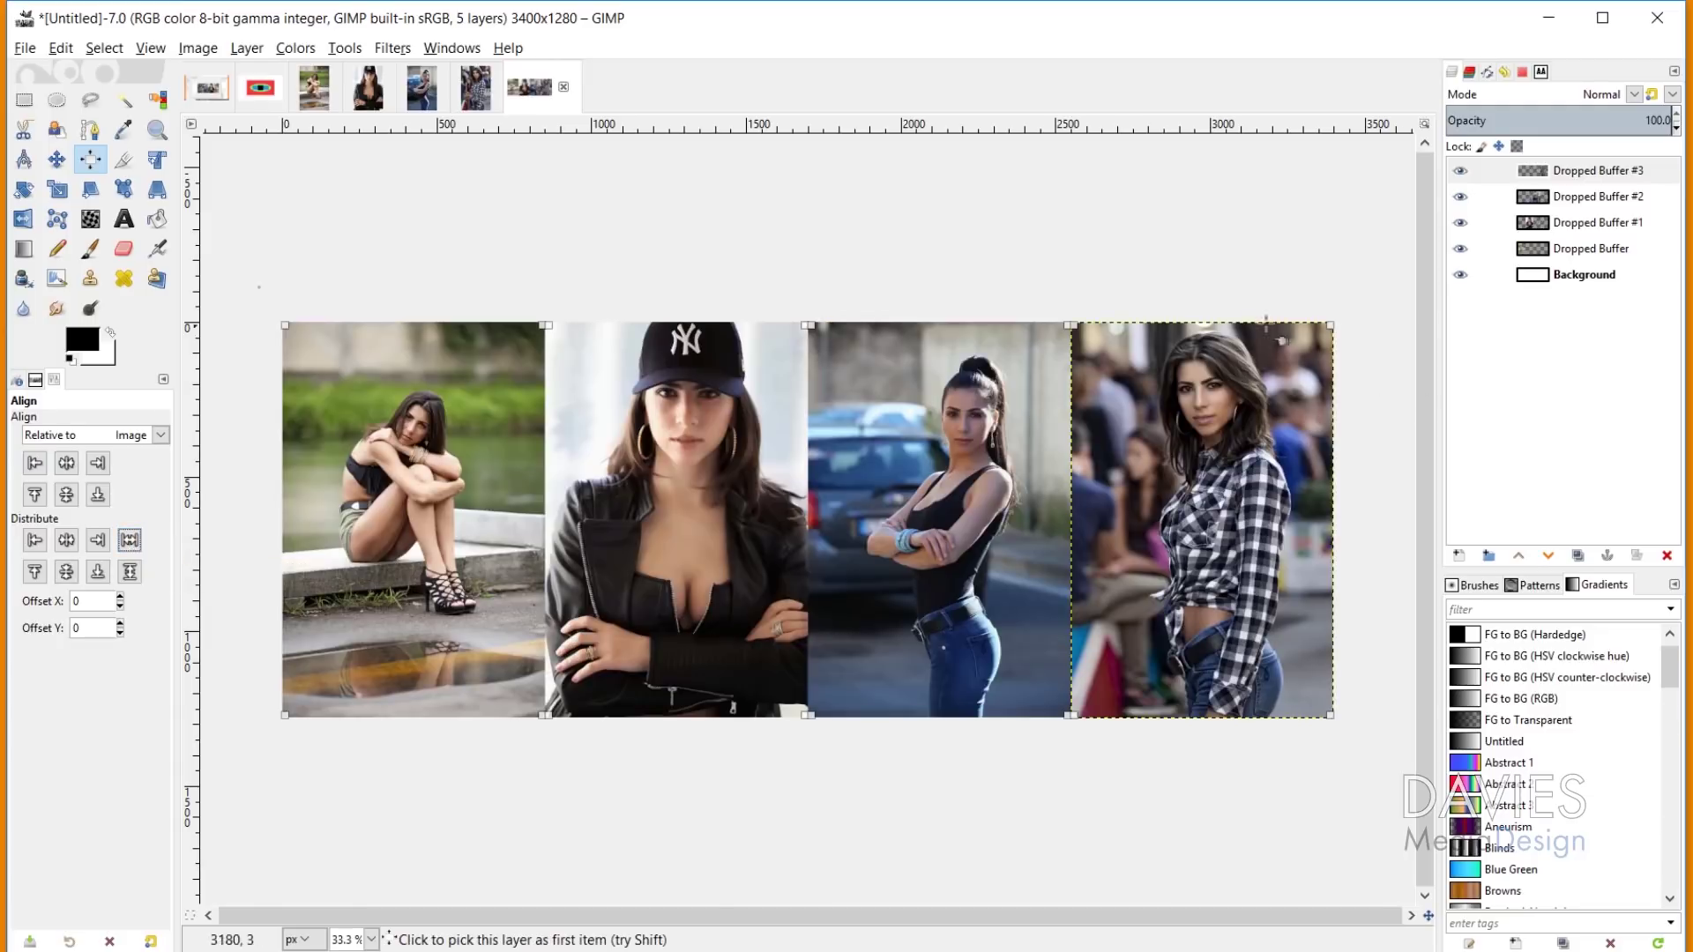